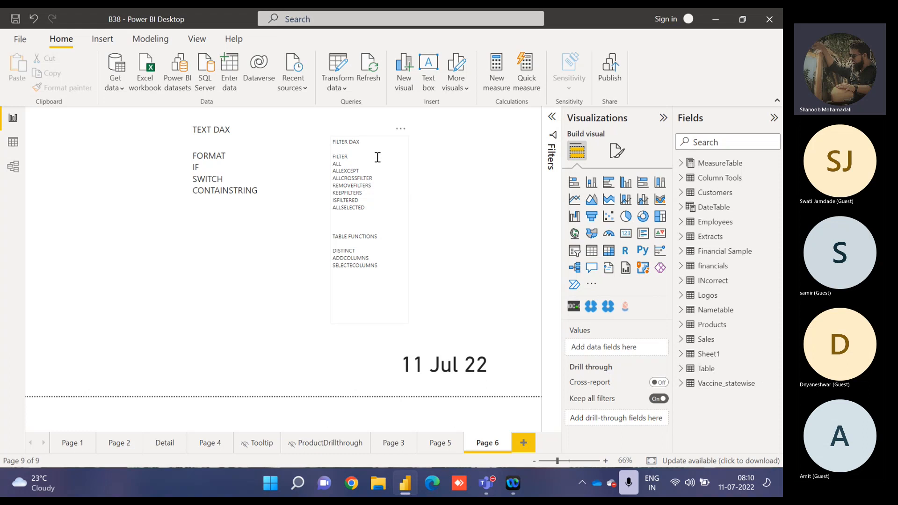
double_click(200, 168)
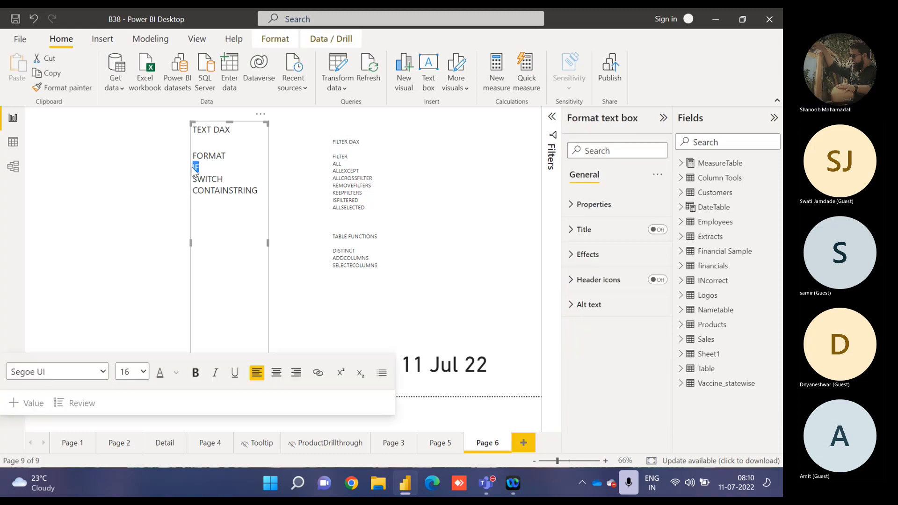
left_click(198, 169)
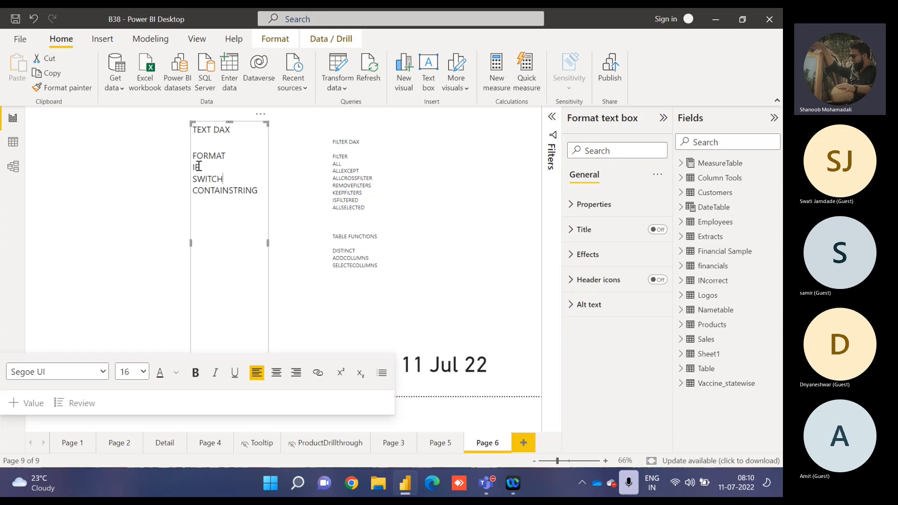
left_click(131, 193)
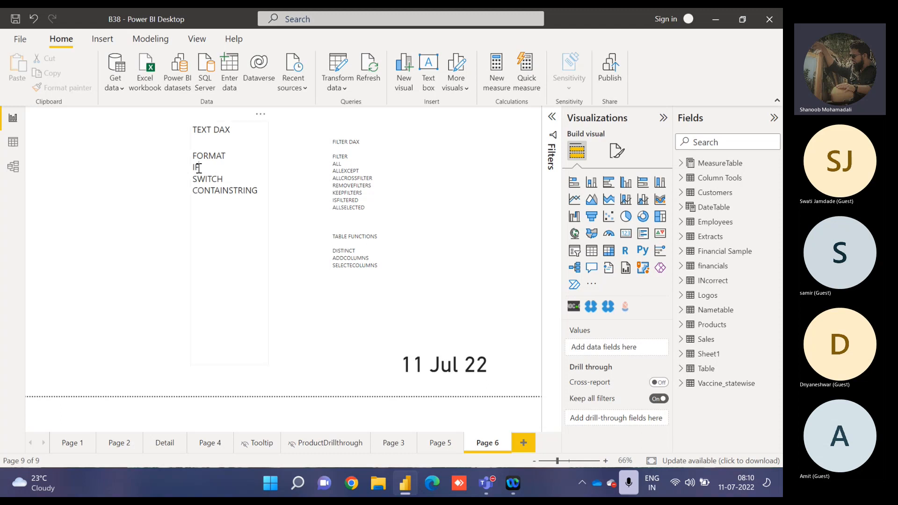
left_click(226, 175)
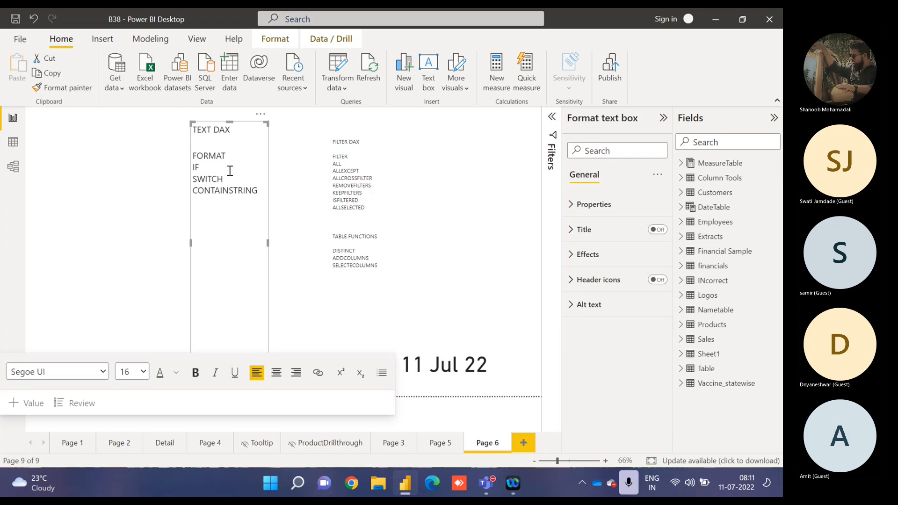
Add a new calculated column to the Financial Sample table and name it DistcountBandIf.
left_click(681, 253)
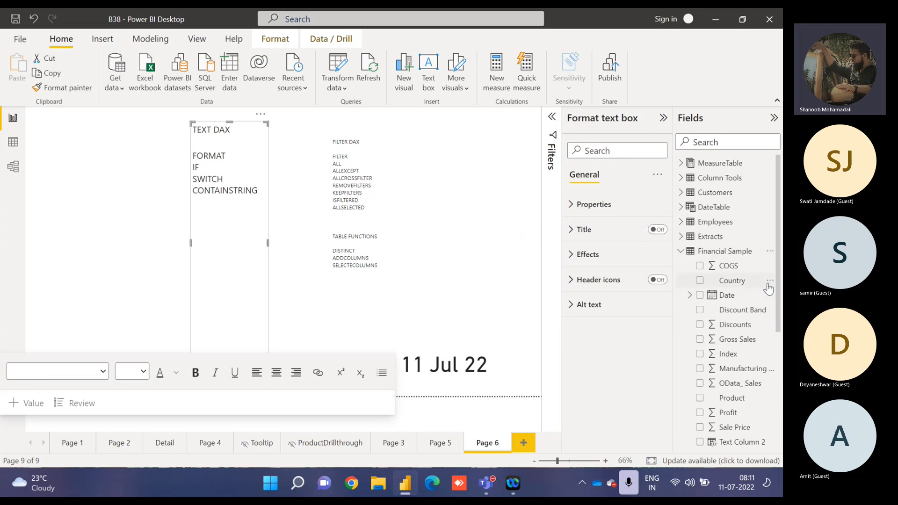
left_click(769, 284)
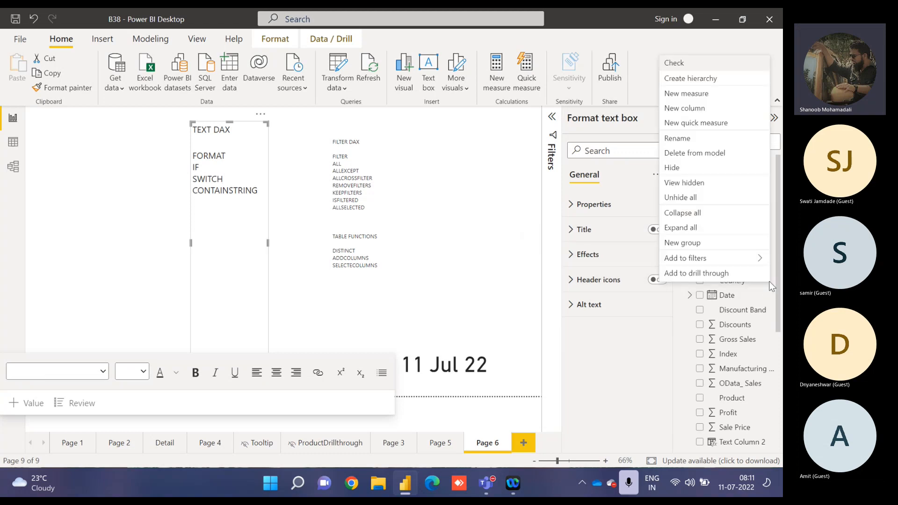
left_click(693, 112)
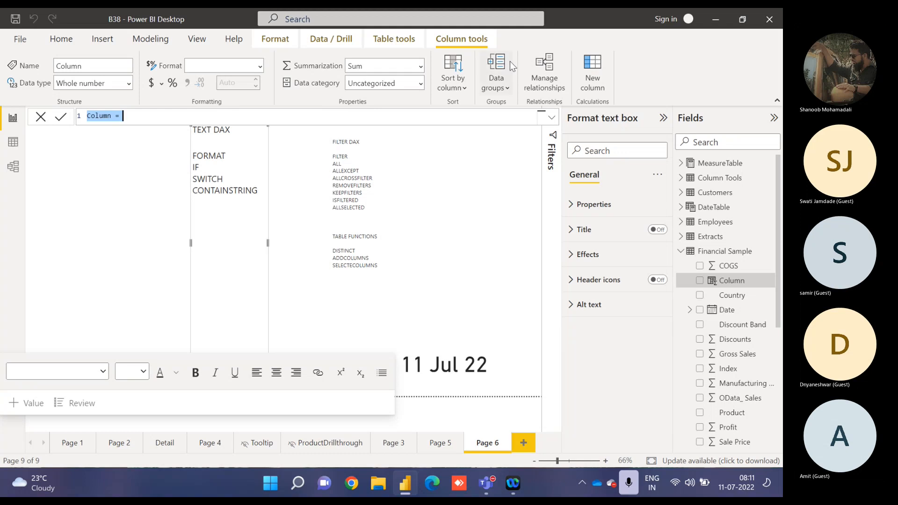
double_click(99, 115)
type("Di")
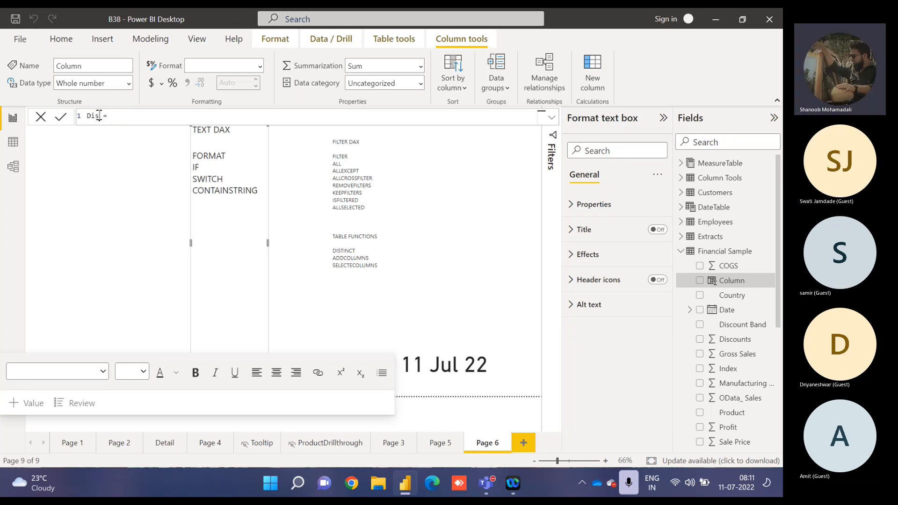
type("stcountBandIf")
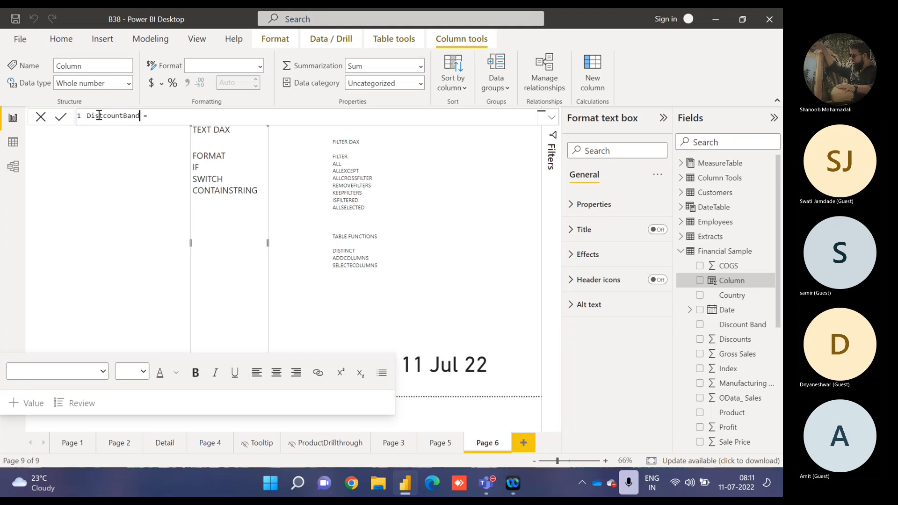
Start the column's formula with an IF that returns 3 when 'Financial Sample'[Discount Band] equals "High".
key("End")
type("if")
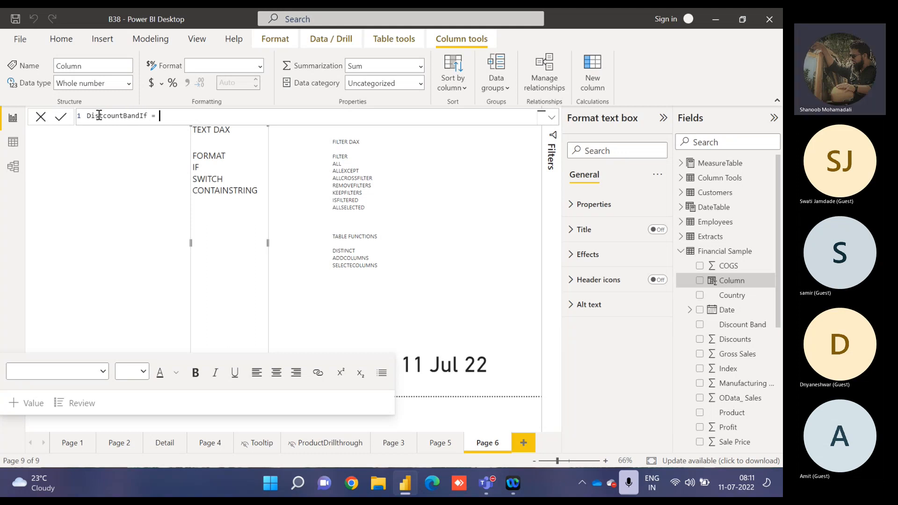
key("Tab")
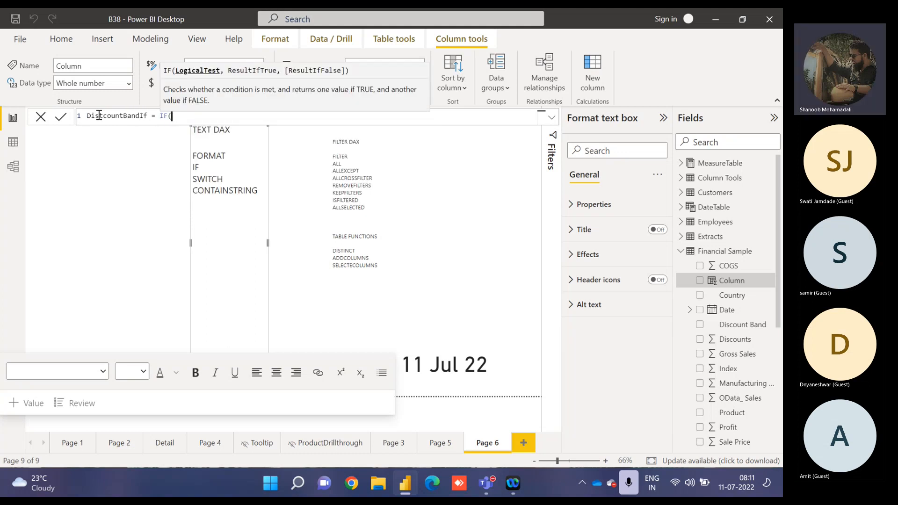
type("disc")
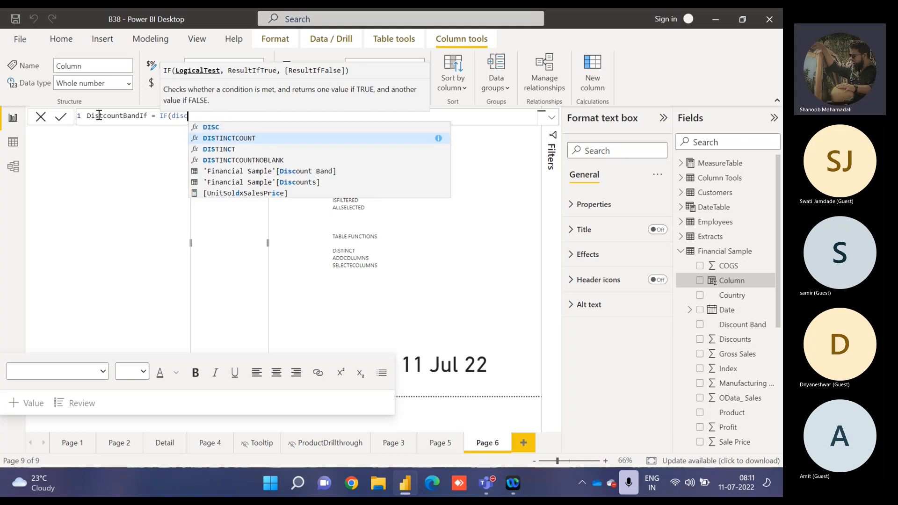
key("Tab")
type("=")
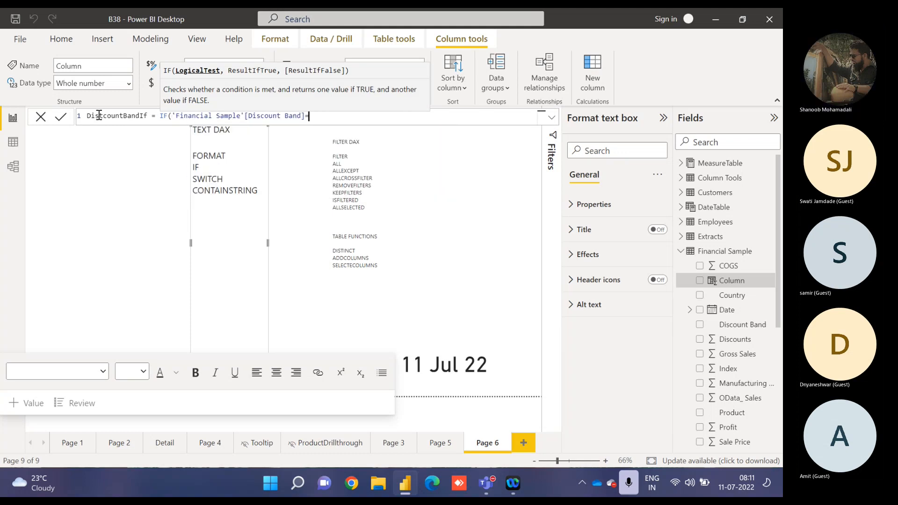
type("\"High\",")
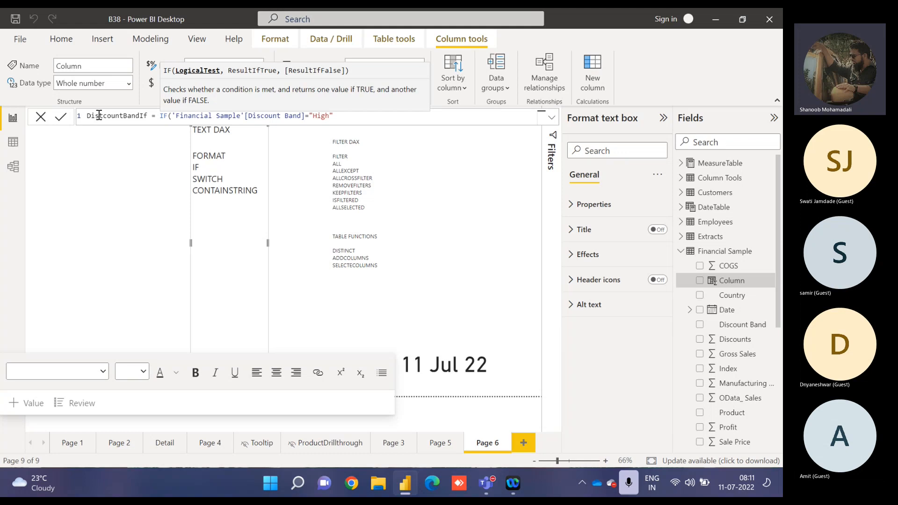
type("3,")
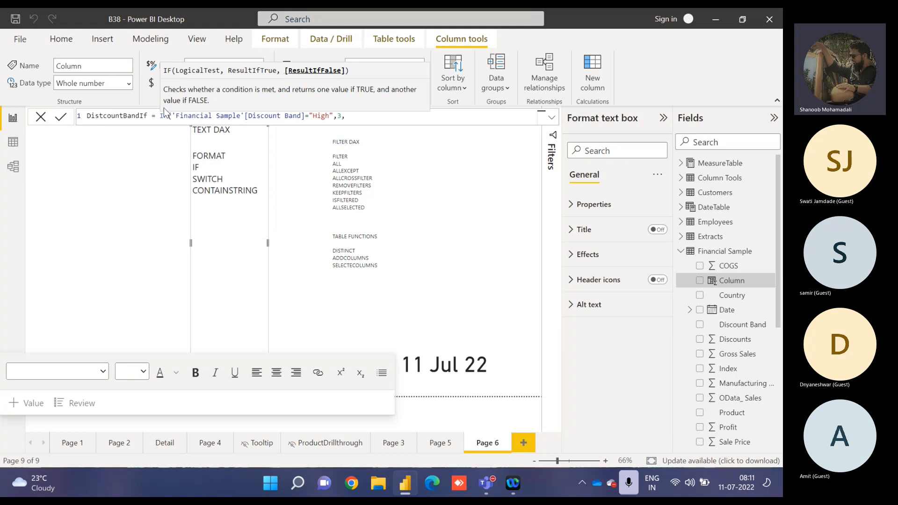
Nest a second IF as the false result, returning 2 when 'Financial Sample'[Discount Band] equals "Medium".
left_click_drag(172, 116, 333, 116)
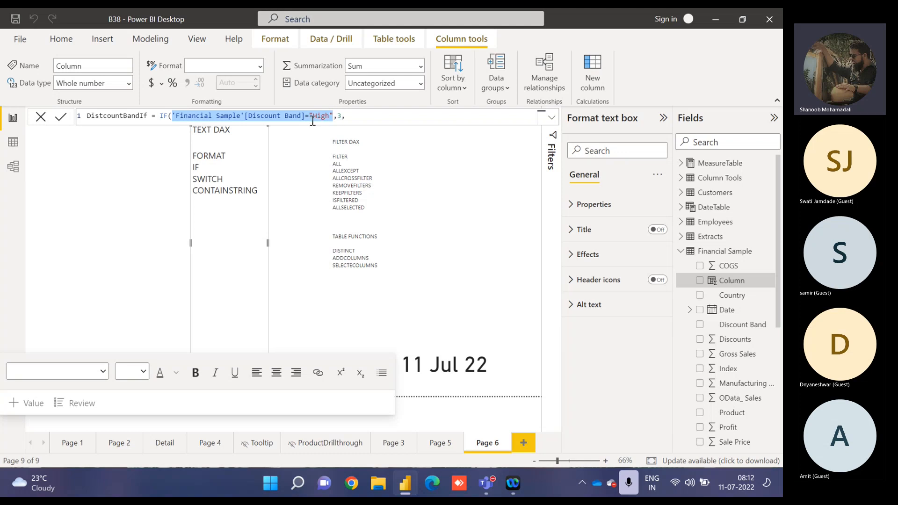
left_click(347, 116)
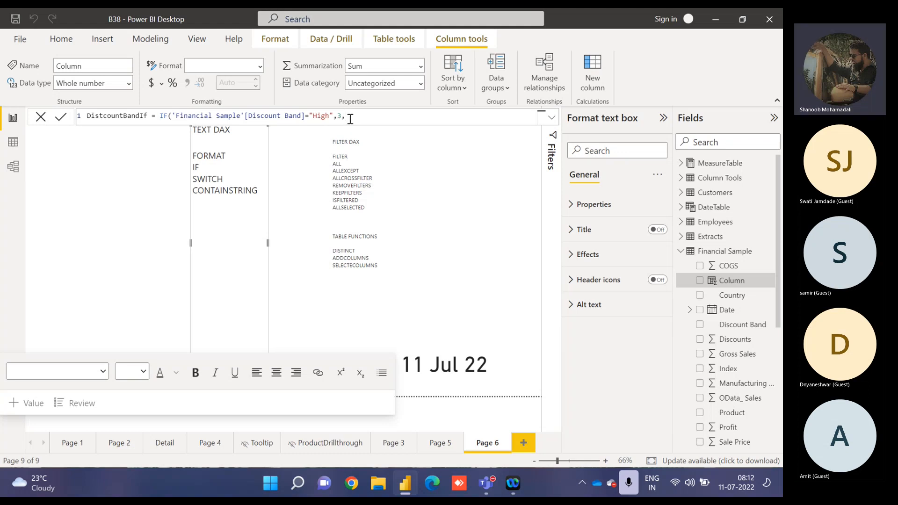
type("IF(discou")
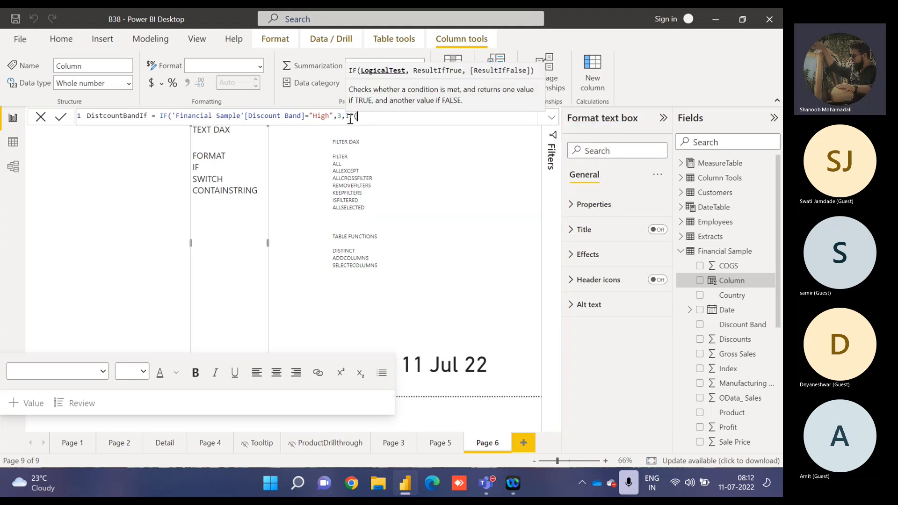
key("Down")
key("Down")
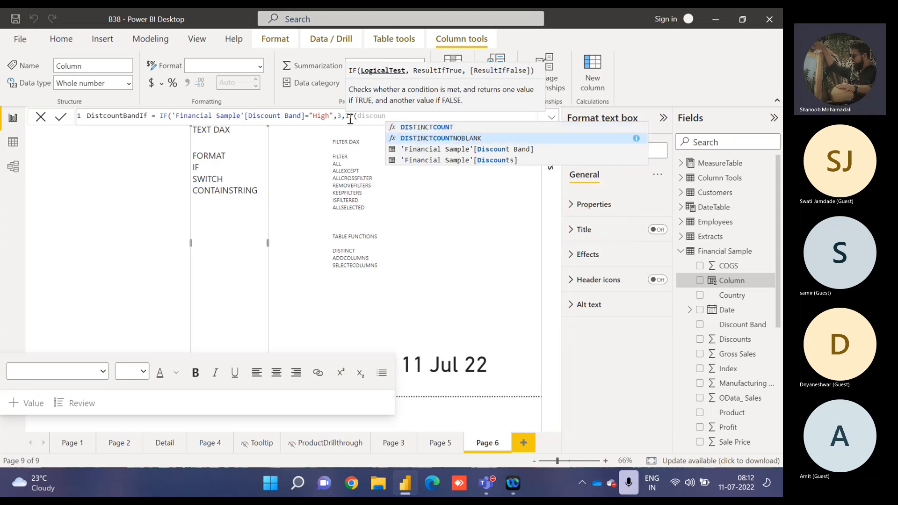
key("Tab")
type("=\"")
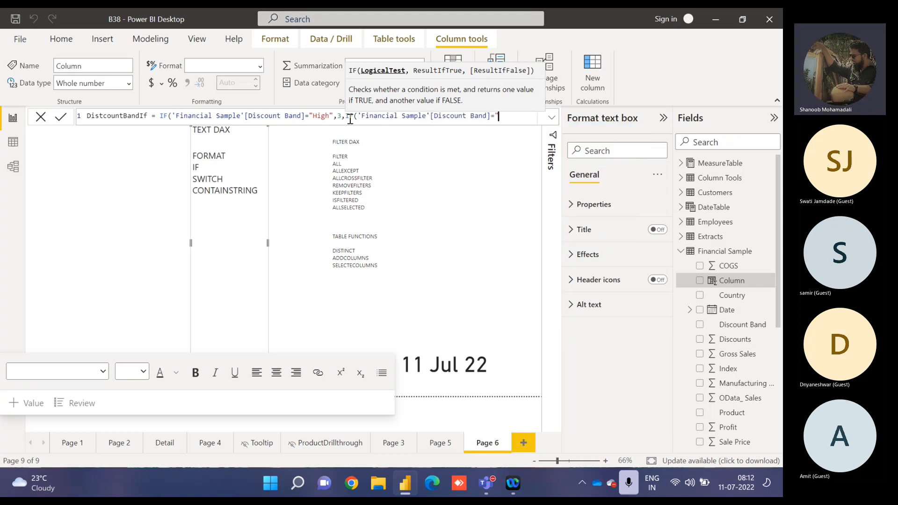
type("Medium\",")
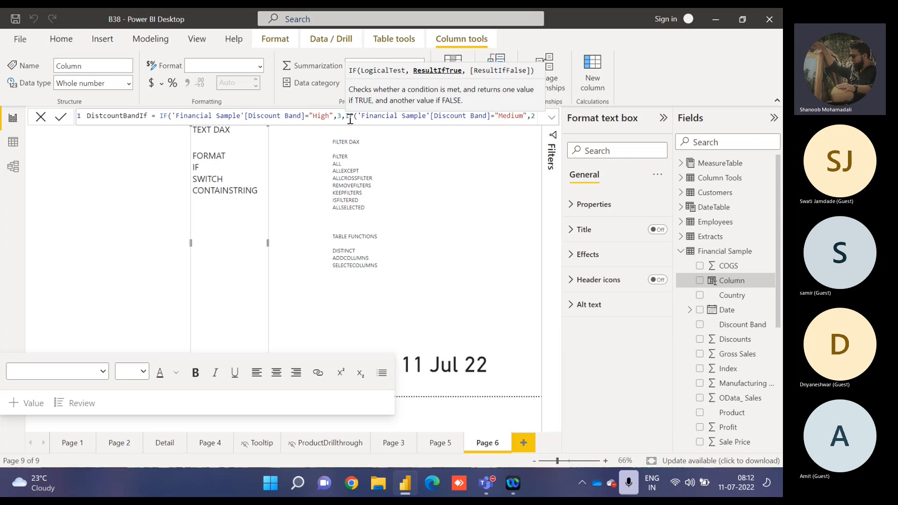
type("2,")
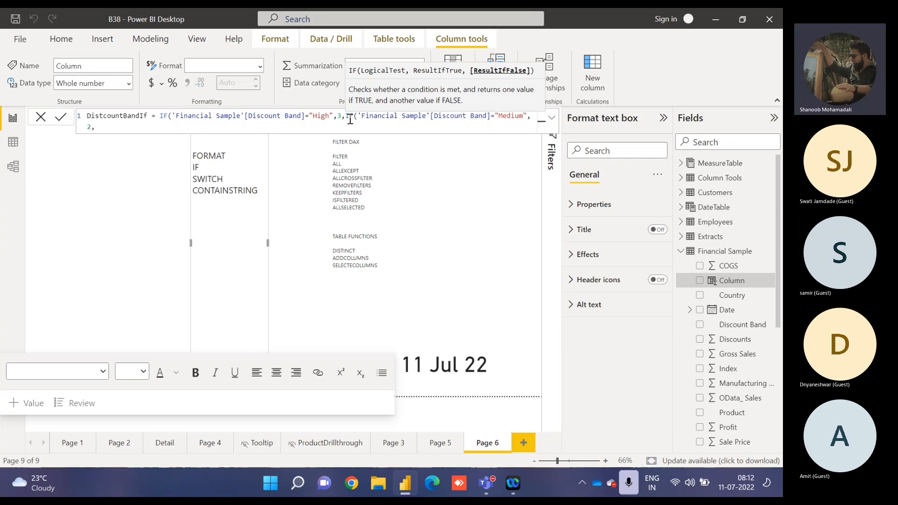
type("if")
Nest a third IF as the false result, returning 1 when 'Financial Sample'[Discount Band] equals "Low".
key("Tab")
type("disco")
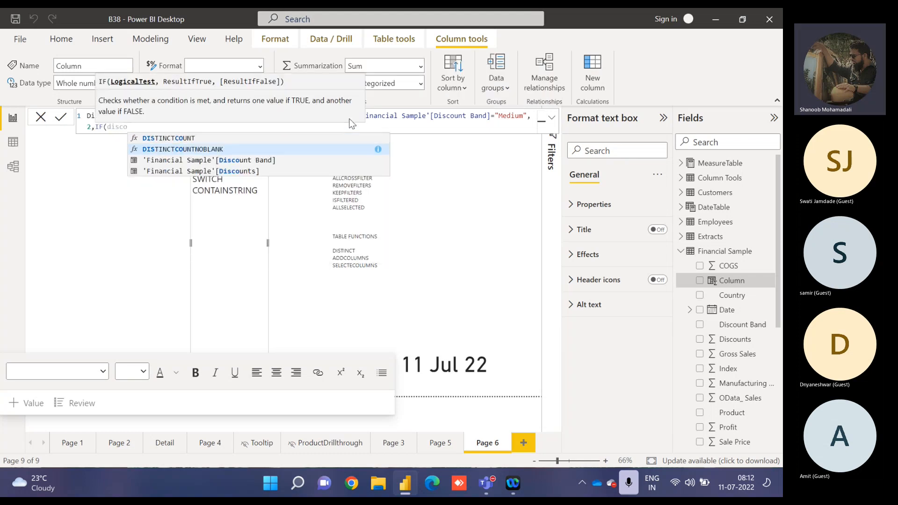
key("Down")
key("Tab")
type("=\"L")
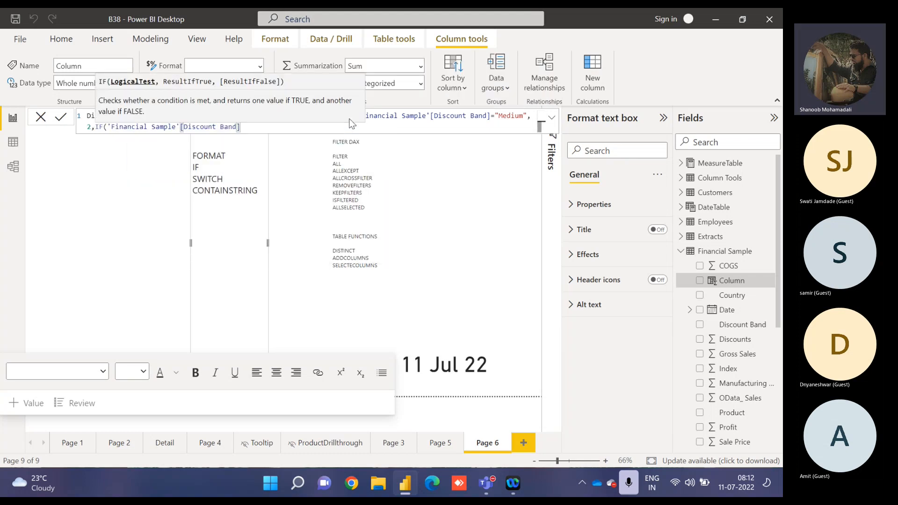
type("ow\"")
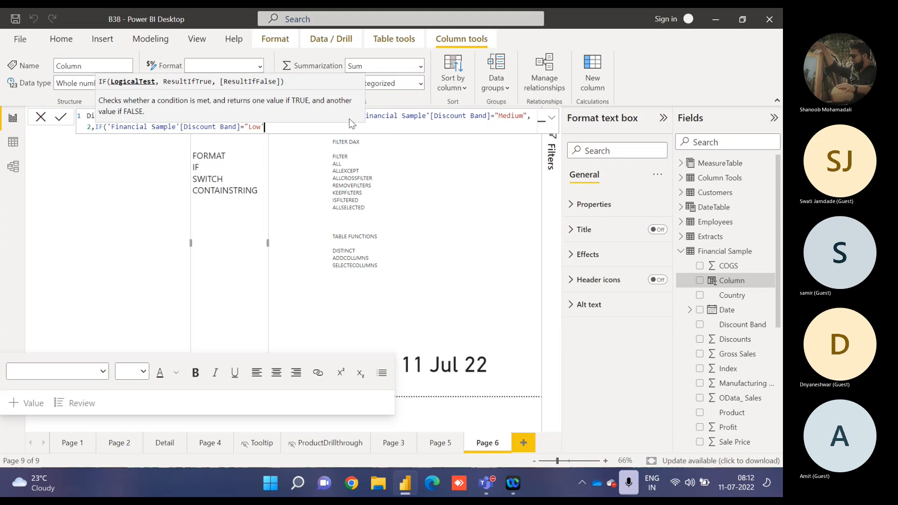
type(",1")
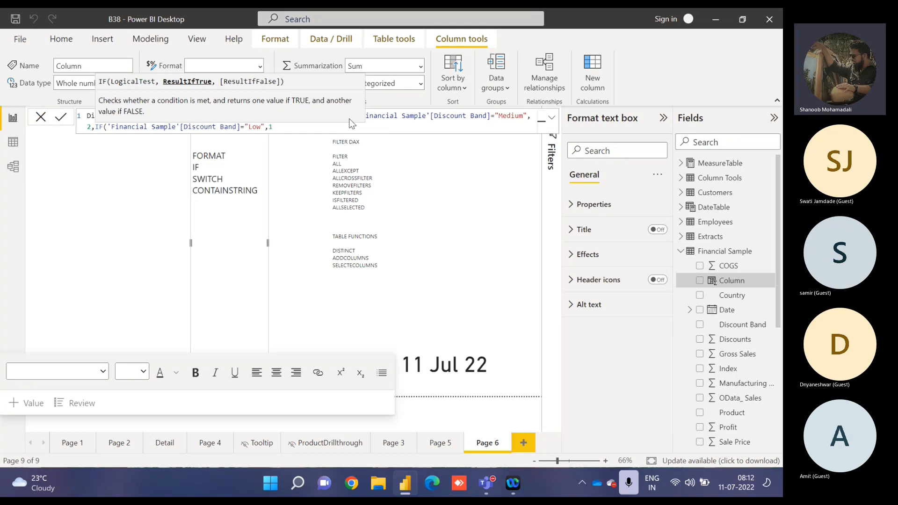
type(",")
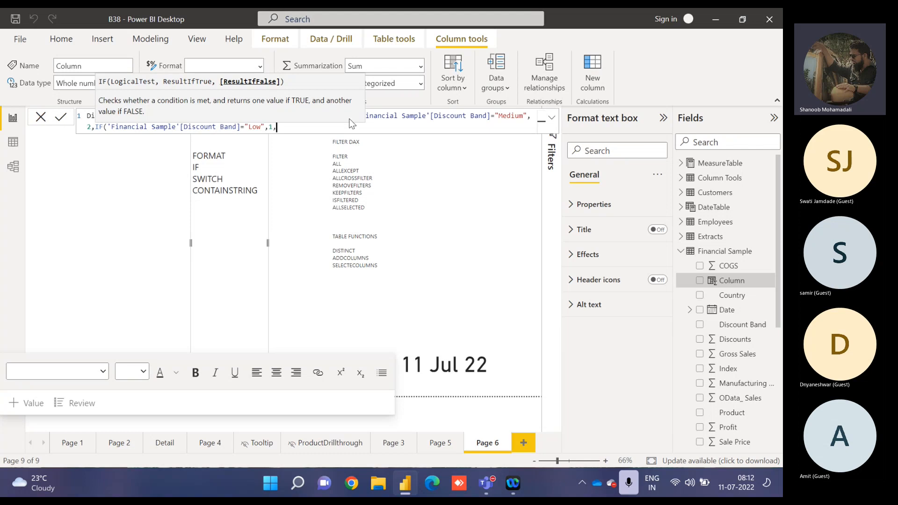
type("\"None")
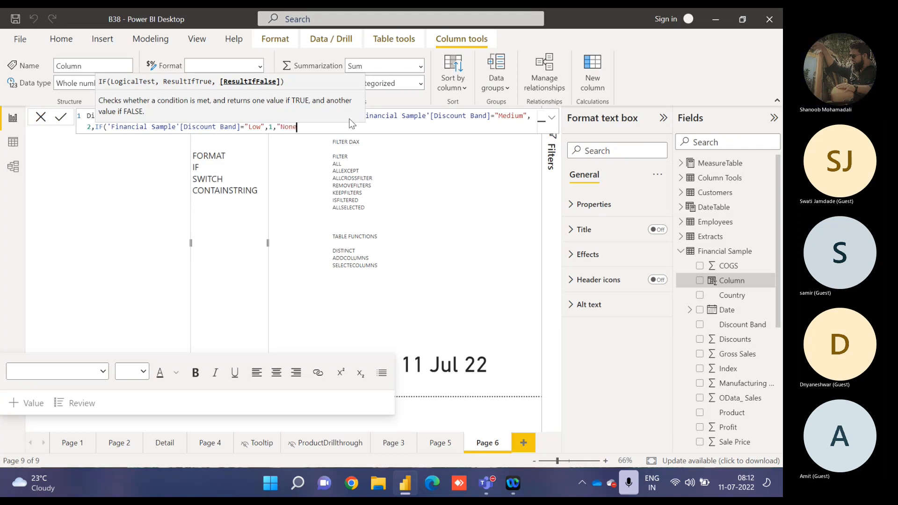
type("\")")
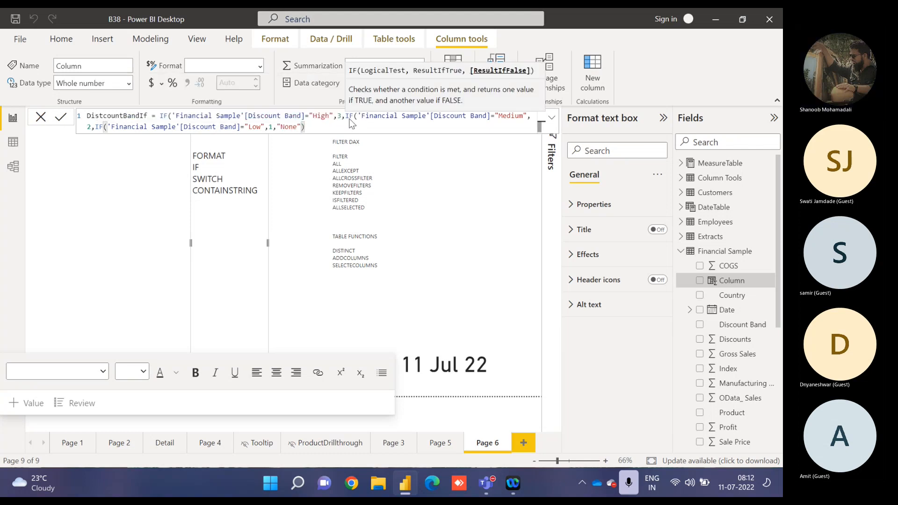
type(")")
Give the innermost IF the fallback result "None", close all three IF functions and commit the formula.
key("Return")
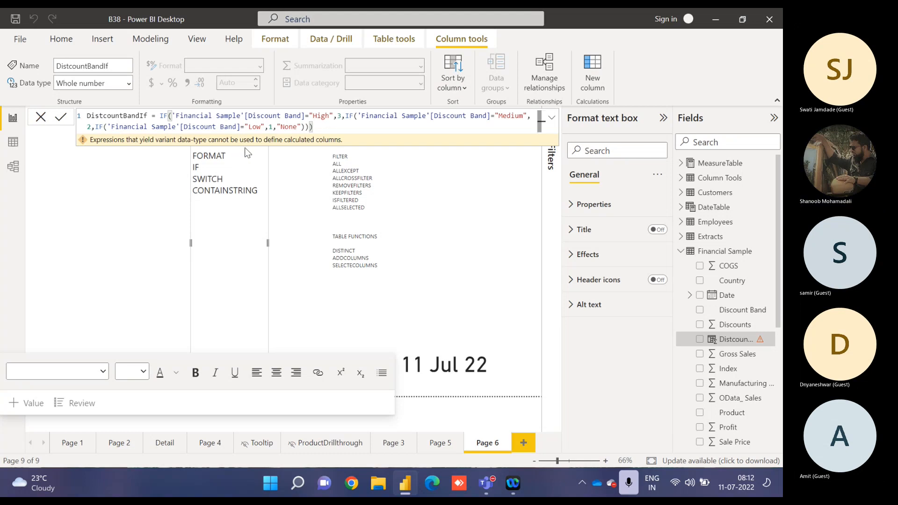
Replace the "None" fallback result in the DistcountBandIf formula with the number 0 and commit it.
double_click(290, 127)
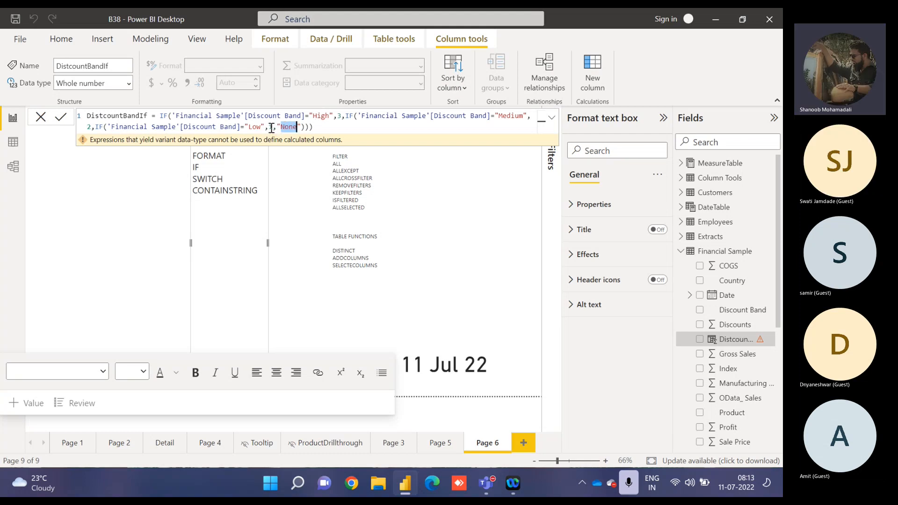
left_click(277, 127)
left_click_drag(277, 126, 301, 127)
type("0")
key("Return")
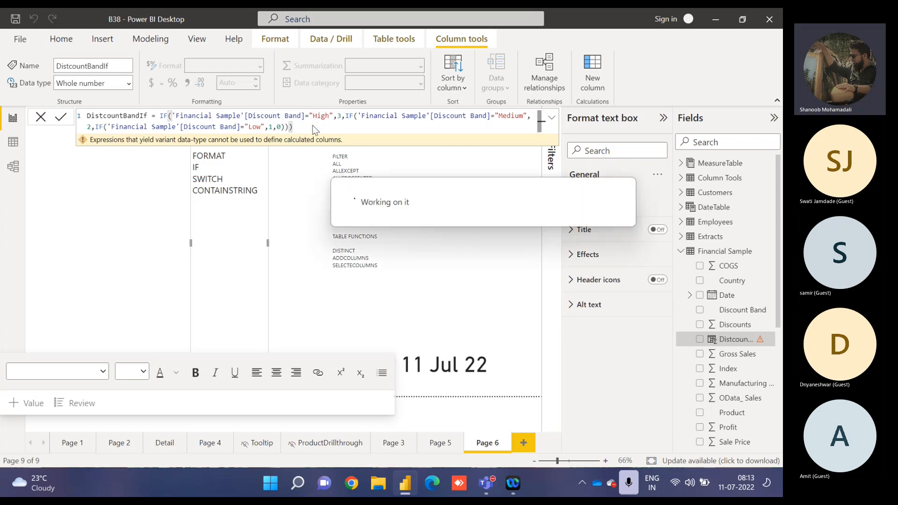
Create a table visual on Page 6 showing the Discount Band and DistcountBandIf fields.
left_click(153, 183)
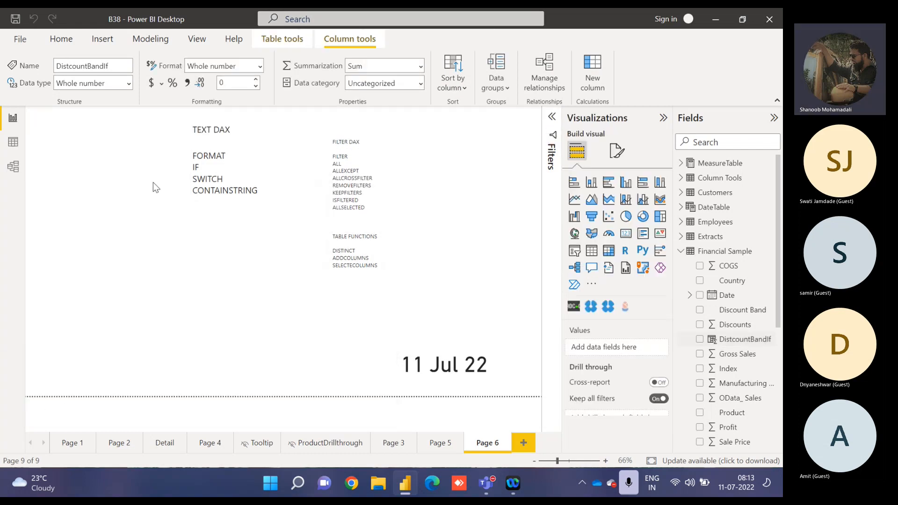
left_click(699, 310)
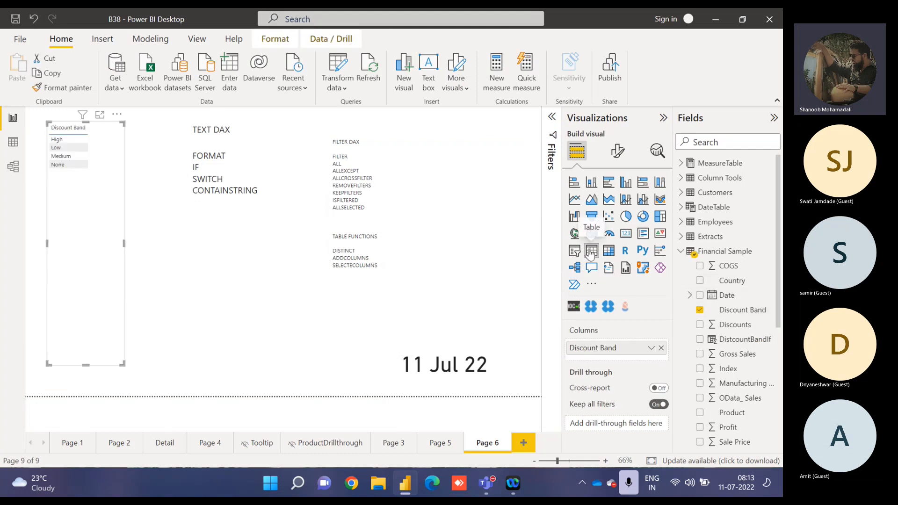
left_click(700, 340)
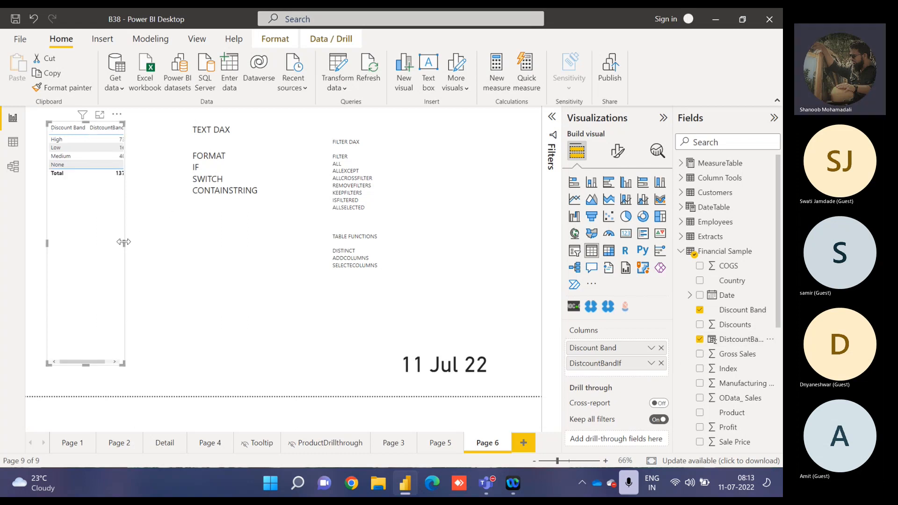
Widen the table visual to show both columns fully and set the DistcountBandIf field to Don't summarize.
left_click_drag(124, 243, 168, 237)
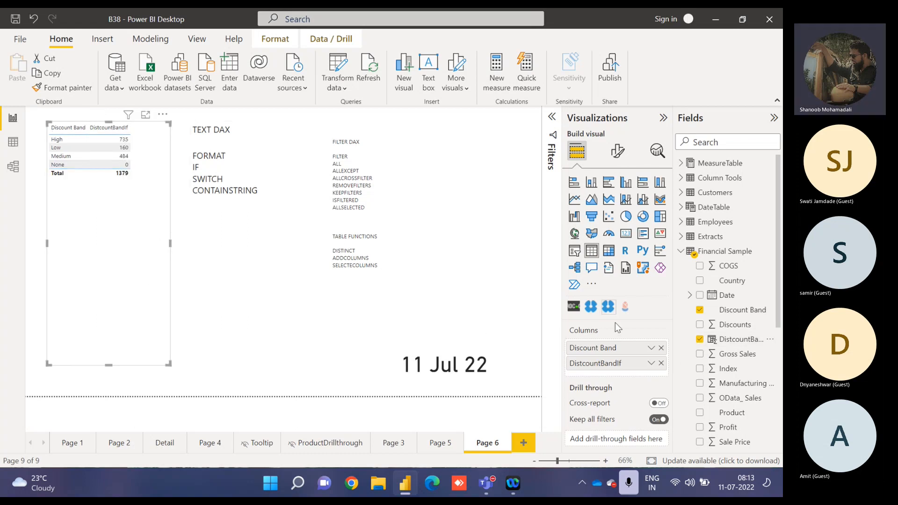
left_click(651, 364)
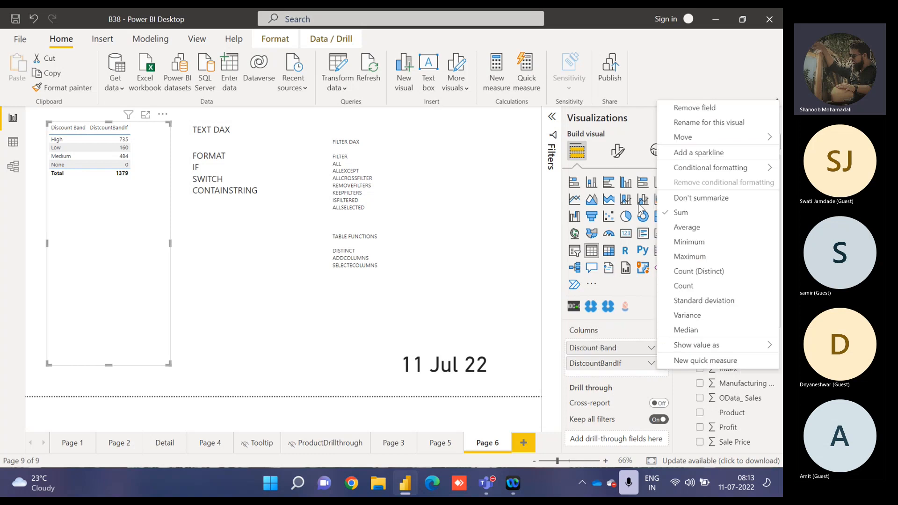
left_click(682, 198)
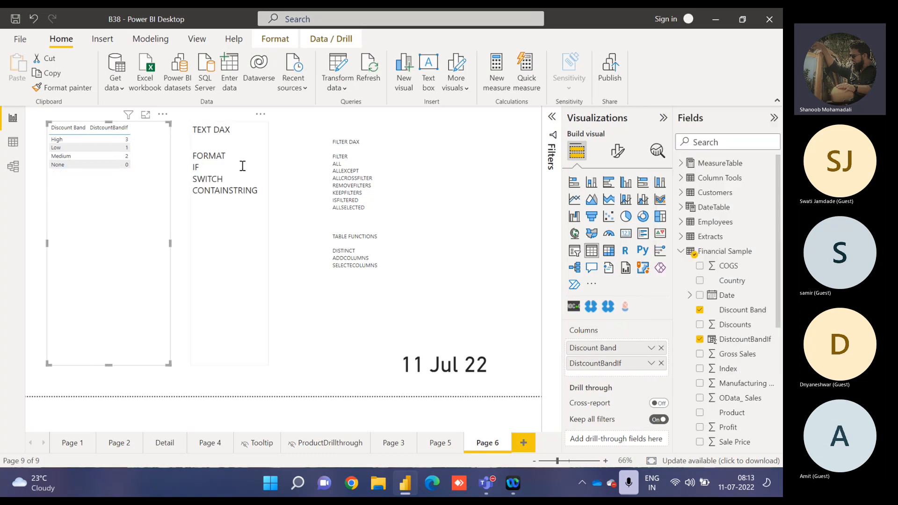
Sort the table by DistcountBandIf in descending order in focus mode, and return to the report.
left_click(145, 115)
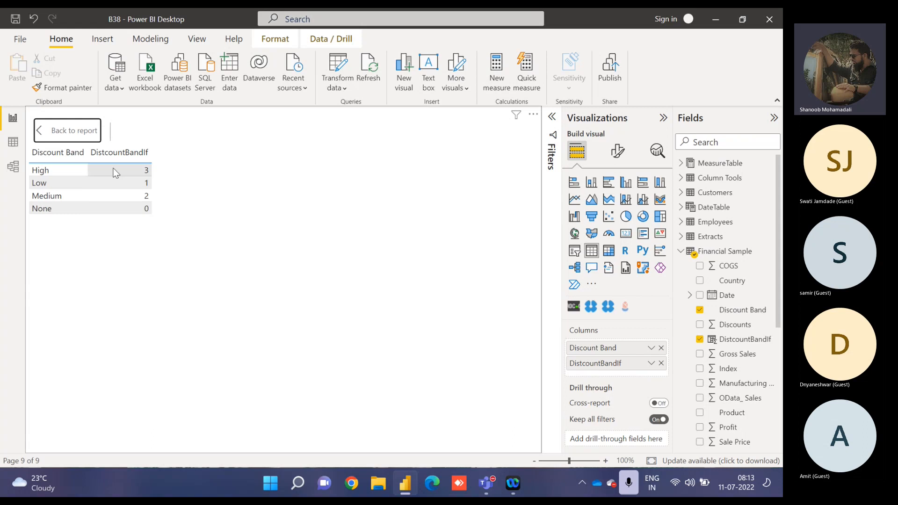
left_click(95, 161)
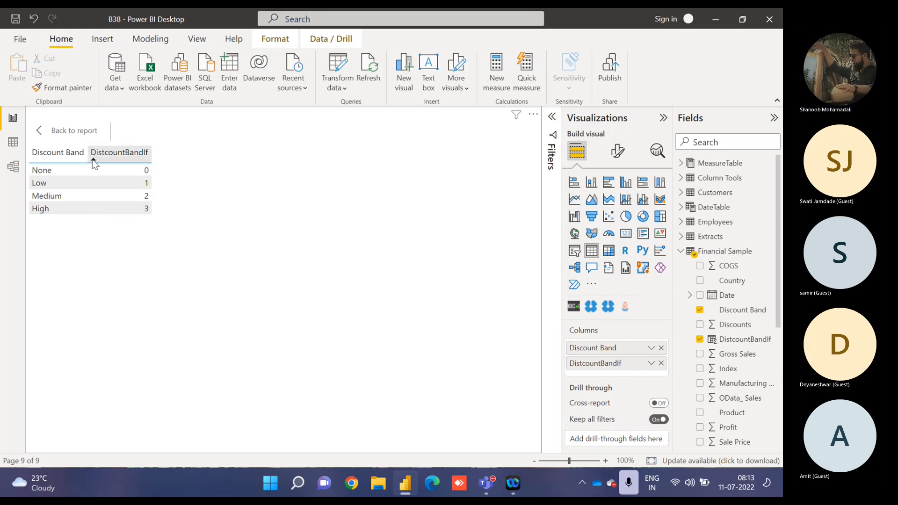
left_click(95, 161)
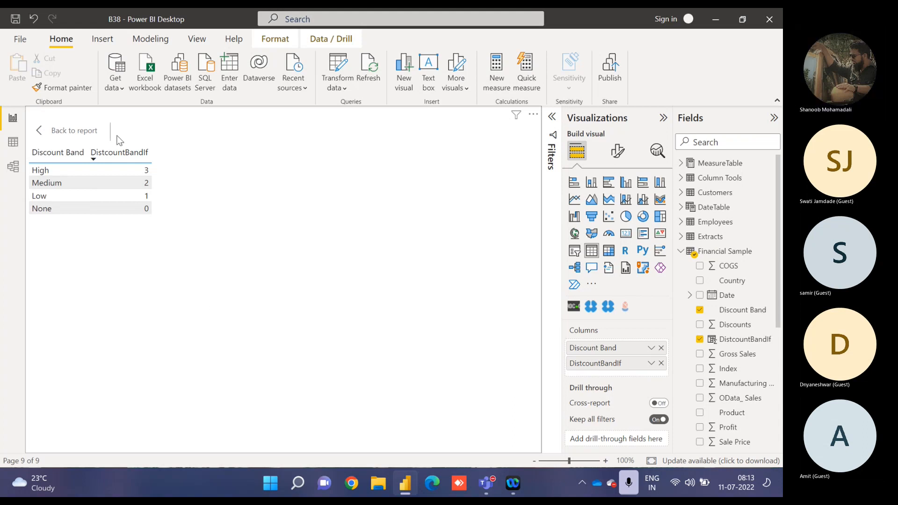
left_click(54, 127)
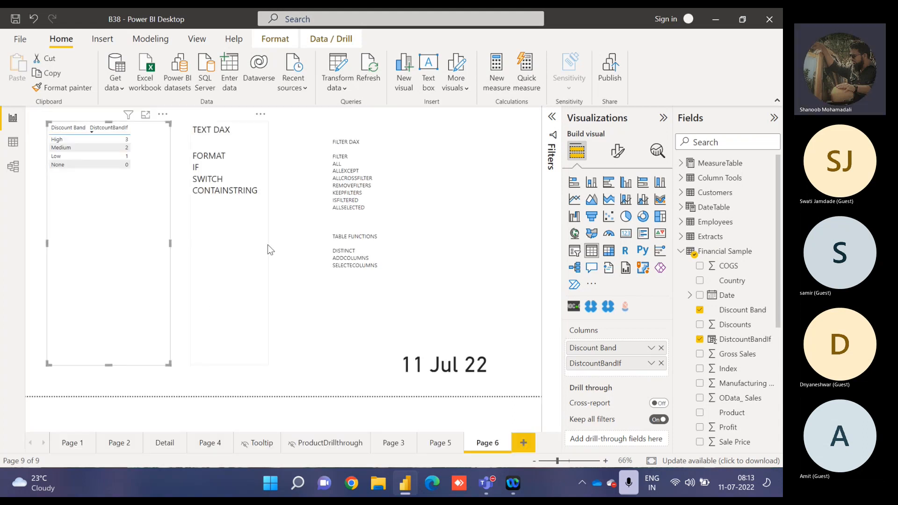
Break the DistcountBandIf formula so that each nested IF and the 0 fallback start on their own line.
left_click(736, 339)
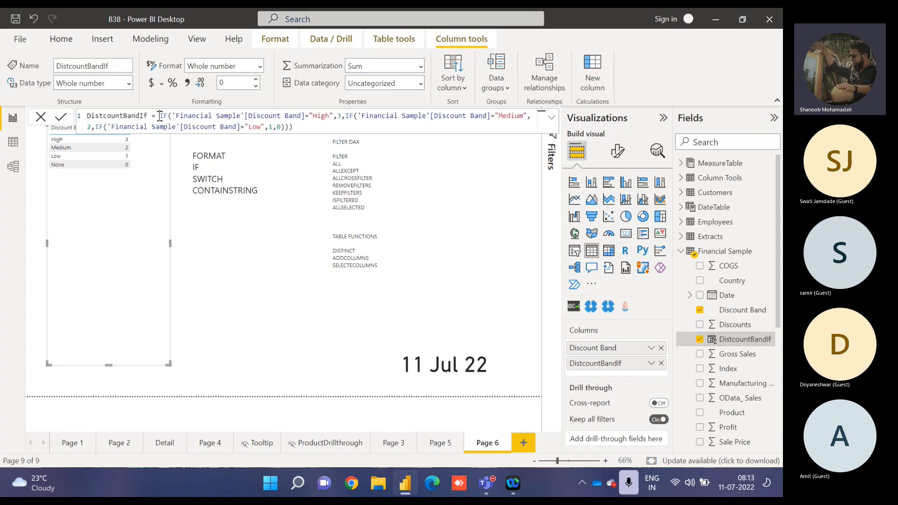
left_click_drag(160, 117, 300, 129)
left_click(300, 129)
left_click(347, 116)
key("shift+Return")
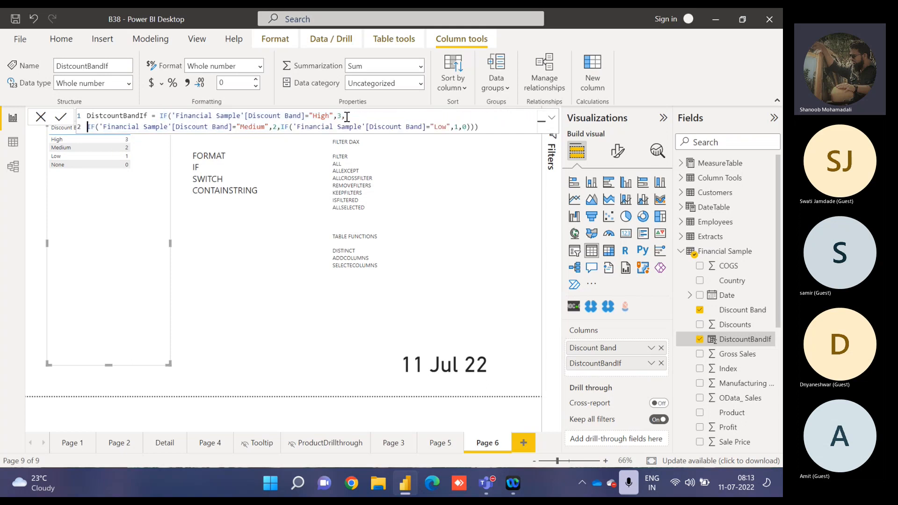
left_click(281, 128)
key("shift+Return")
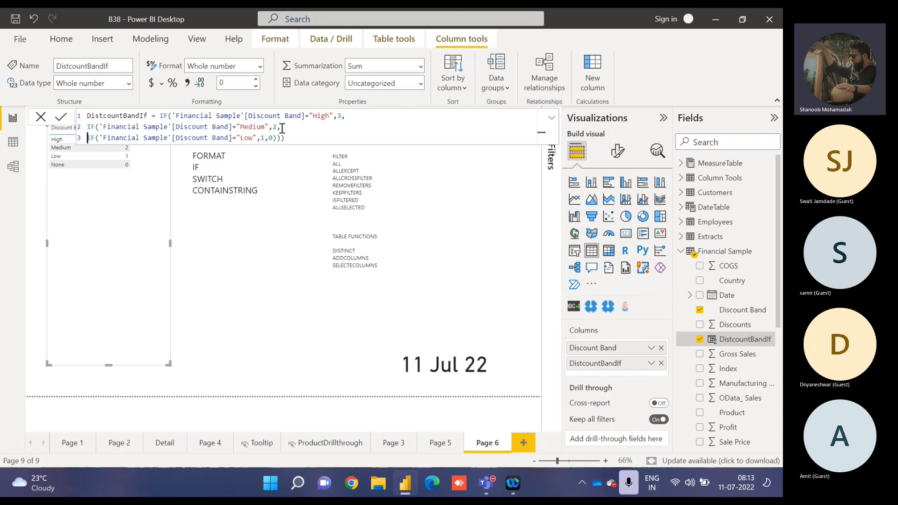
left_click(268, 138)
key("shift+Return")
Put the last two closing parentheses of the nested-IF formula on separate lines, without a trailing empty line.
left_click(245, 147)
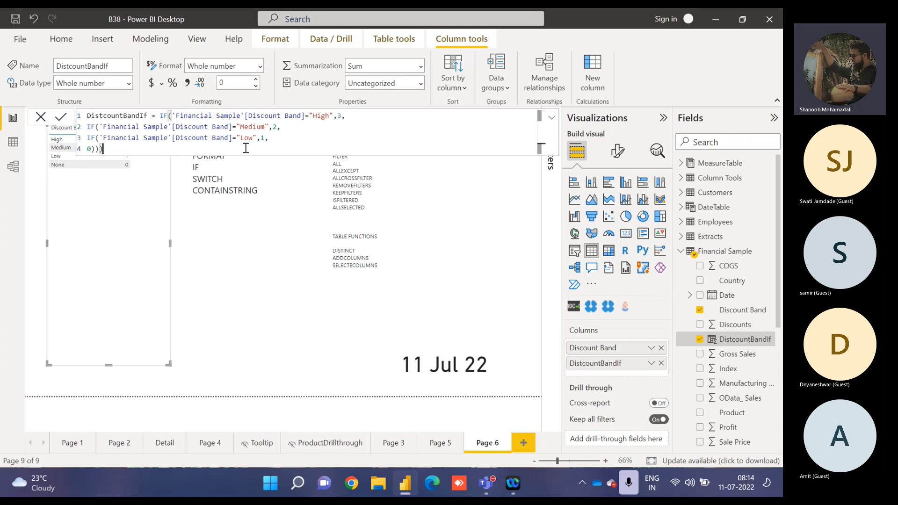
key("shift+Return")
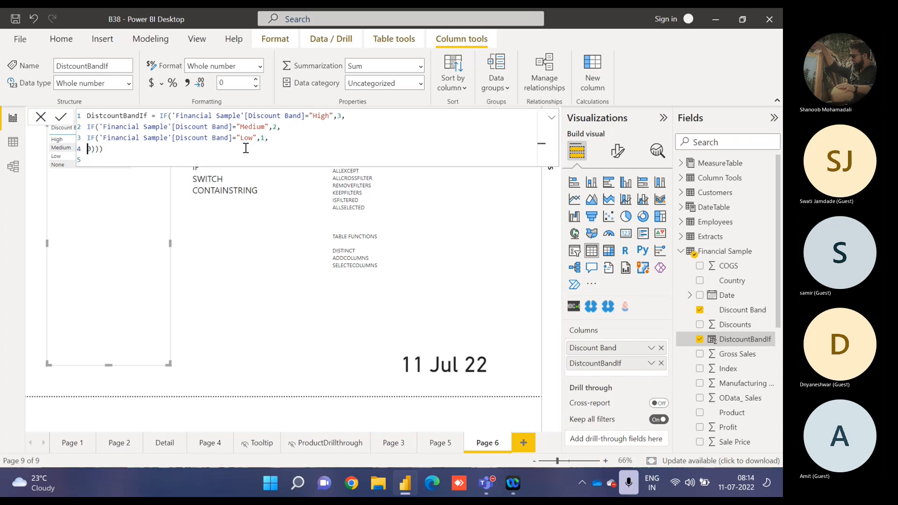
left_click(246, 148)
key("shift+Return")
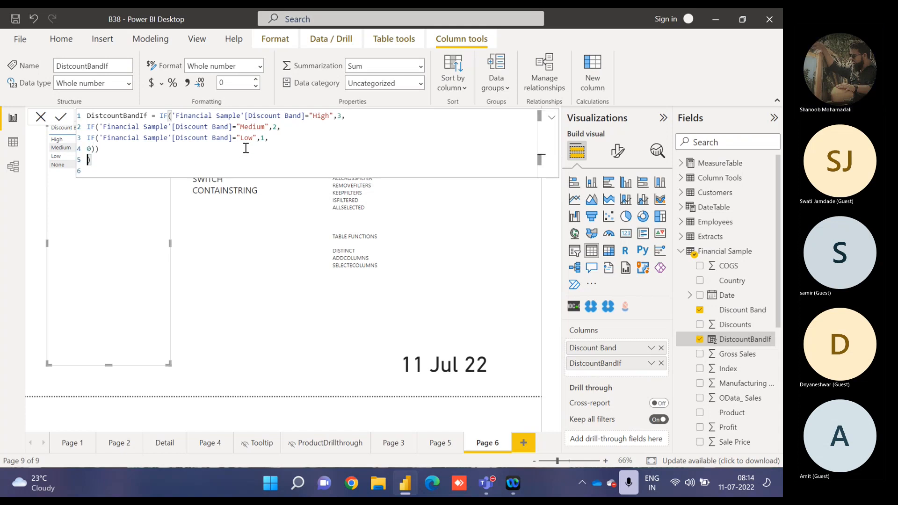
key("BackSpace")
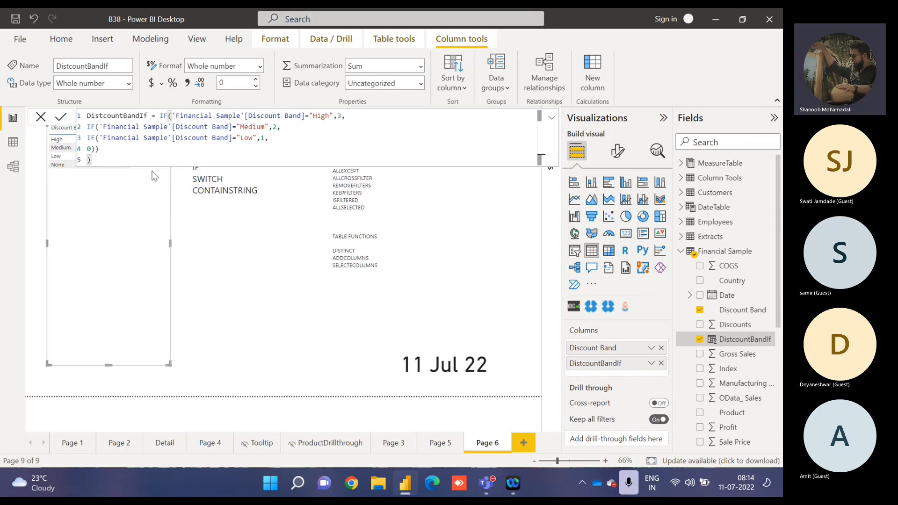
left_click(95, 149)
key("shift+Return")
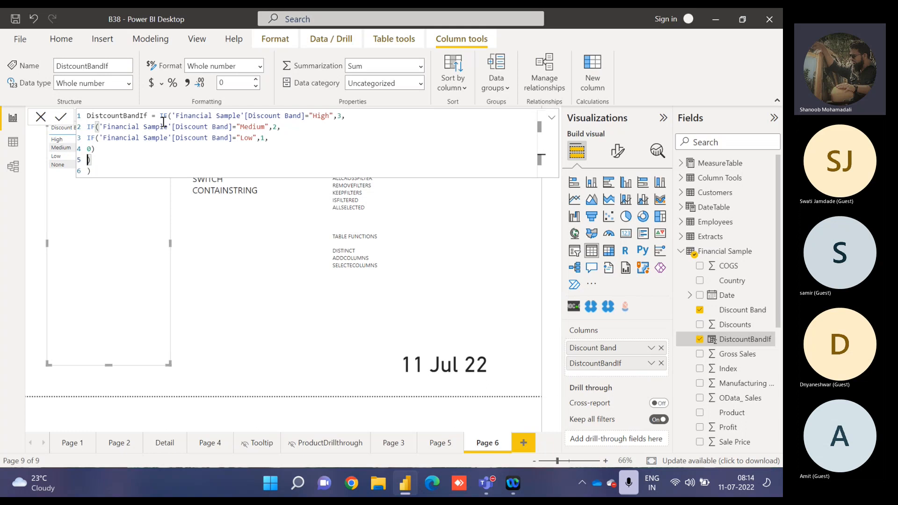
Replace the outer IF in the DistcountBandIf formula with SWITCH, using TRUE() as its expression before the "High" condition.
left_click_drag(172, 116, 309, 118)
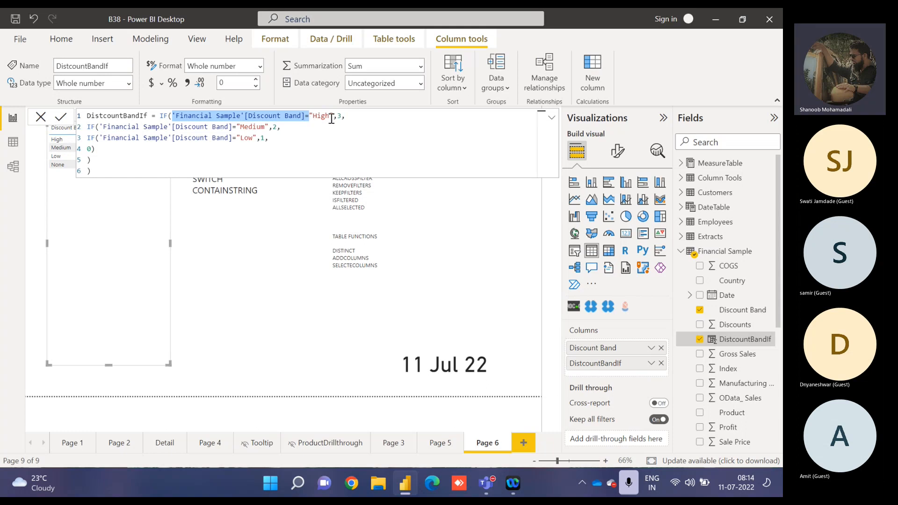
left_click(331, 119)
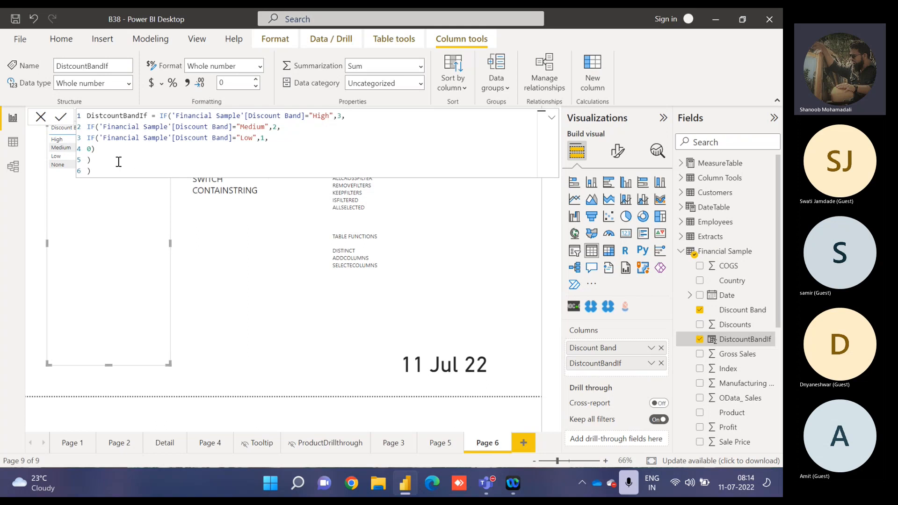
double_click(166, 116)
type("SWITCH(")
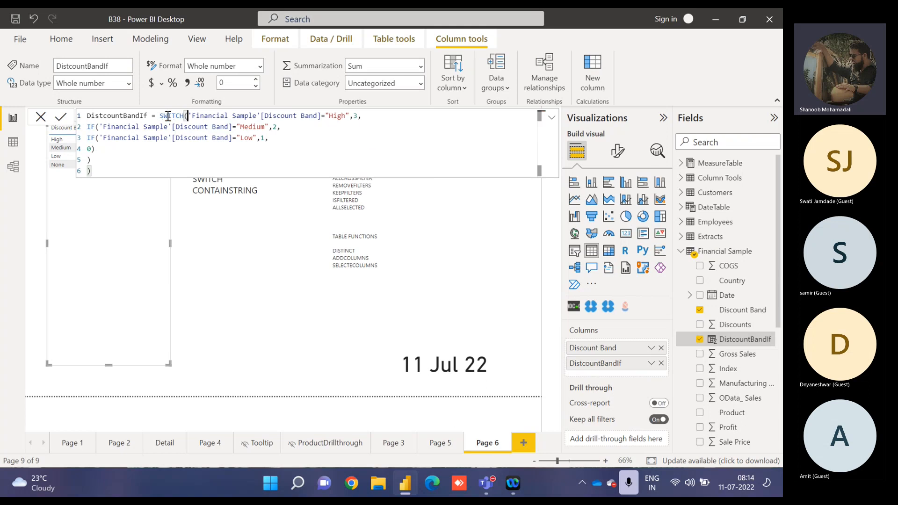
type("TRUE()")
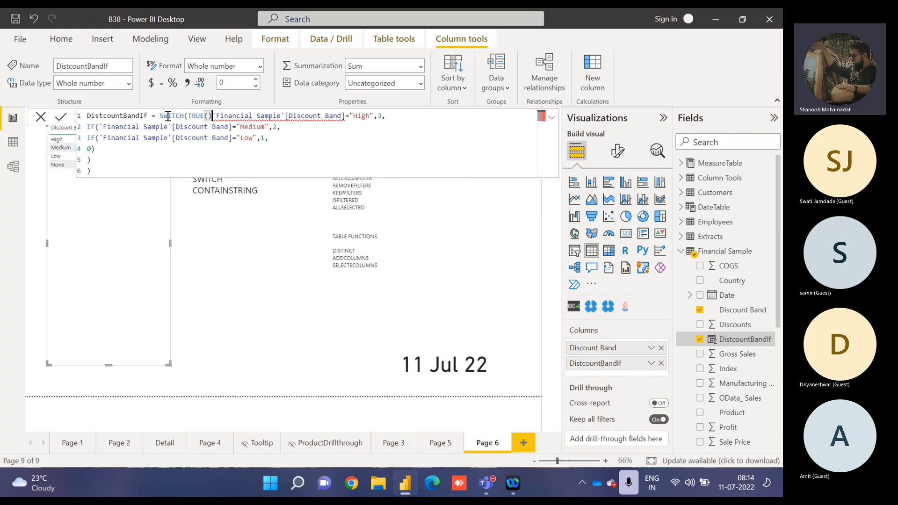
type(",")
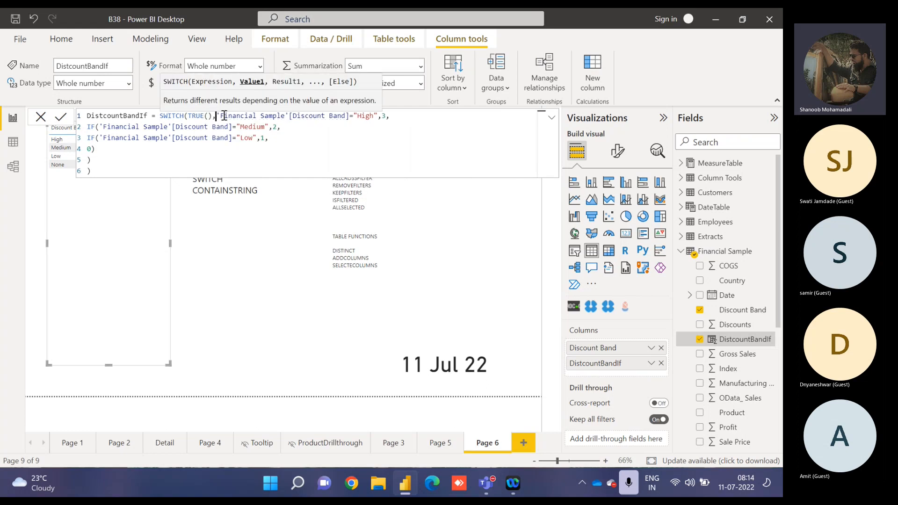
Remove the nested IF function names and opening parentheses before the "Medium" and "Low" conditions.
left_click(99, 125)
key("BackSpace")
key("BackSpace")
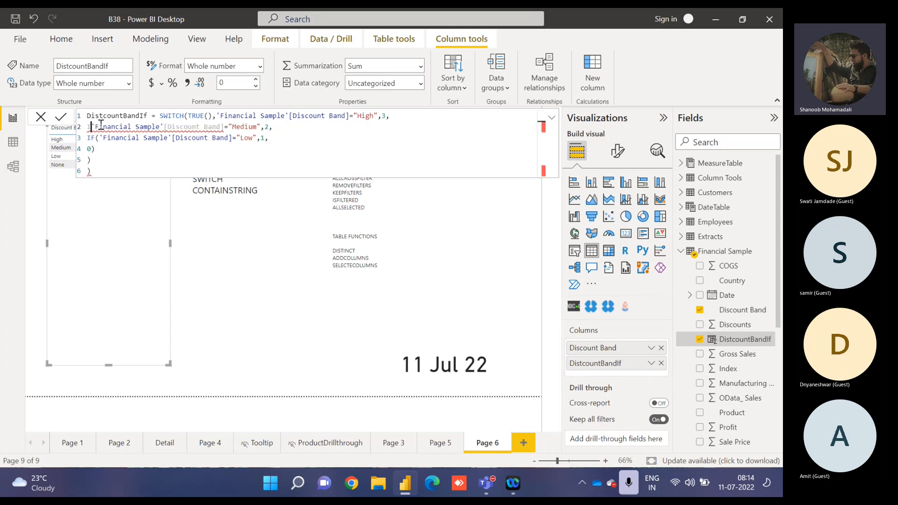
key("BackSpace")
left_click(99, 137)
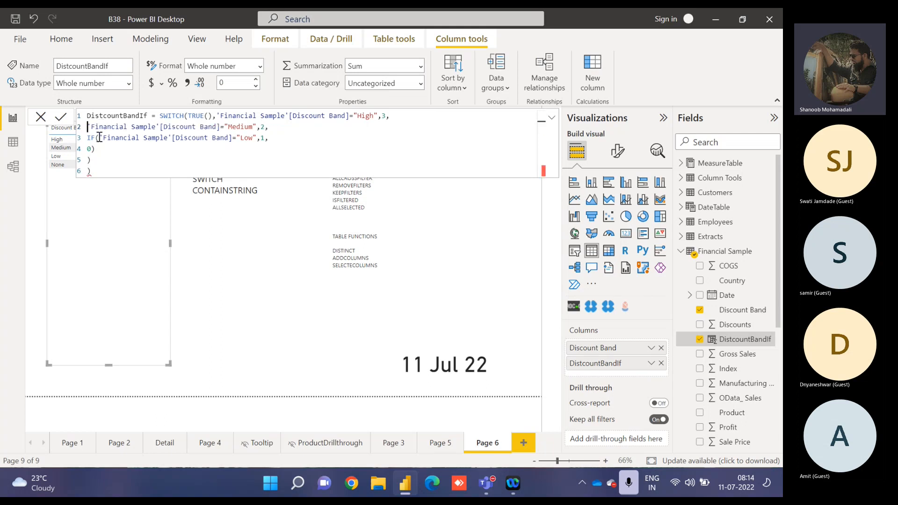
key("BackSpace")
key("BackSpace")
key("BackSpace")
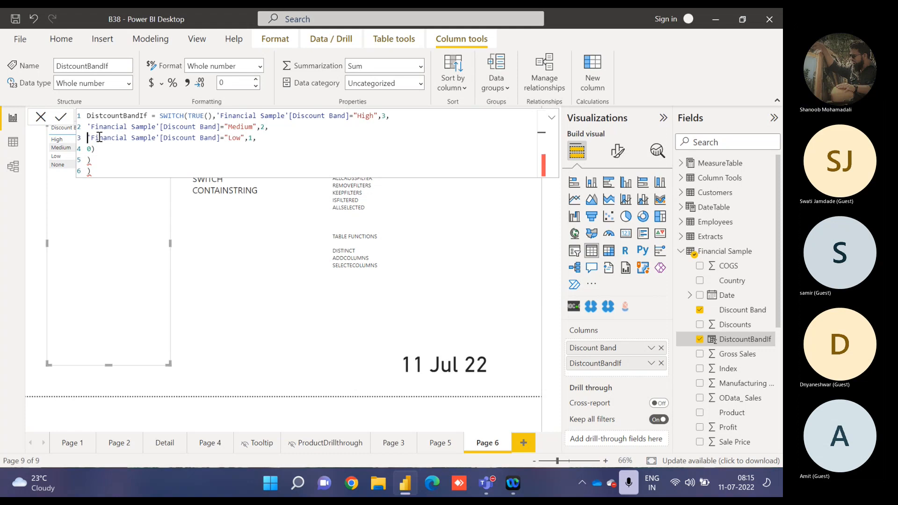
Delete the two surplus closing parentheses and their lines, leaving one parenthesis after the 0 fallback.
left_click(98, 170)
key("BackSpace")
key("BackSpace")
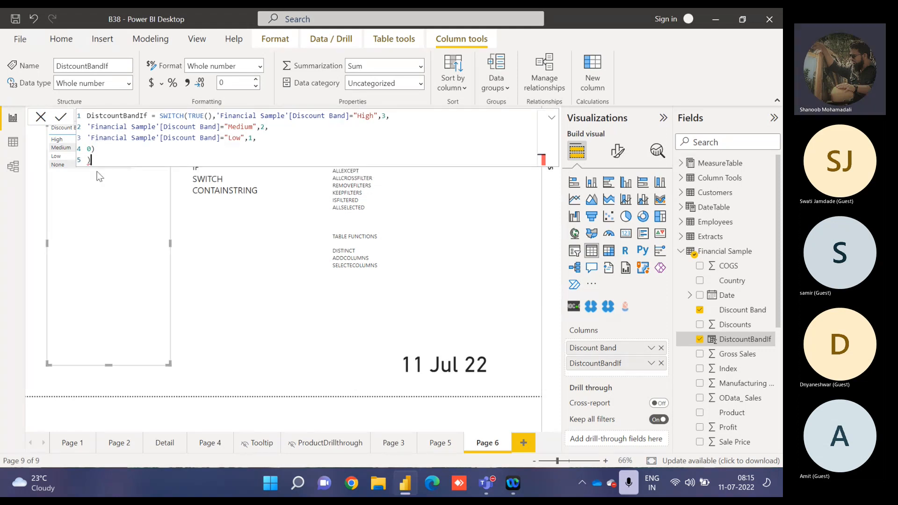
key("BackSpace")
key("BackSpace")
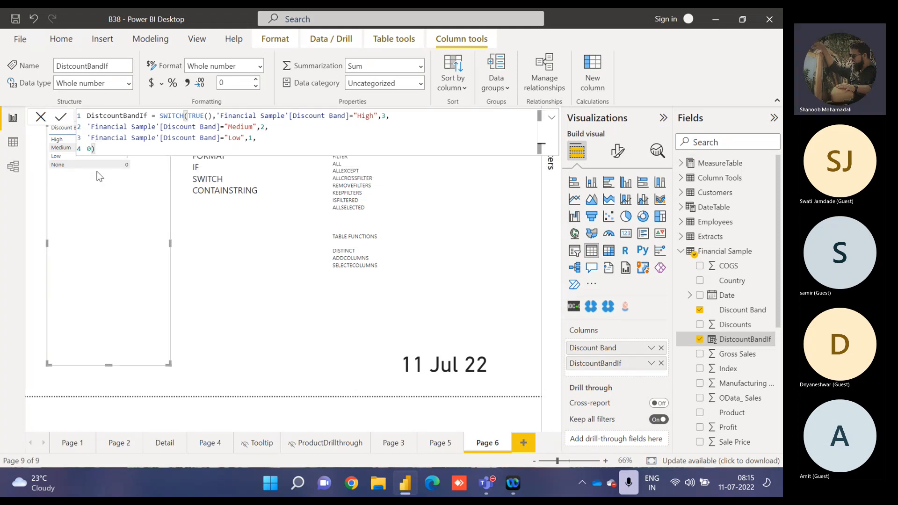
Examine the SWITCH formula's TRUE() expression, its three Discount Band conditions with their results, and the fallback value.
left_click_drag(190, 116, 212, 116)
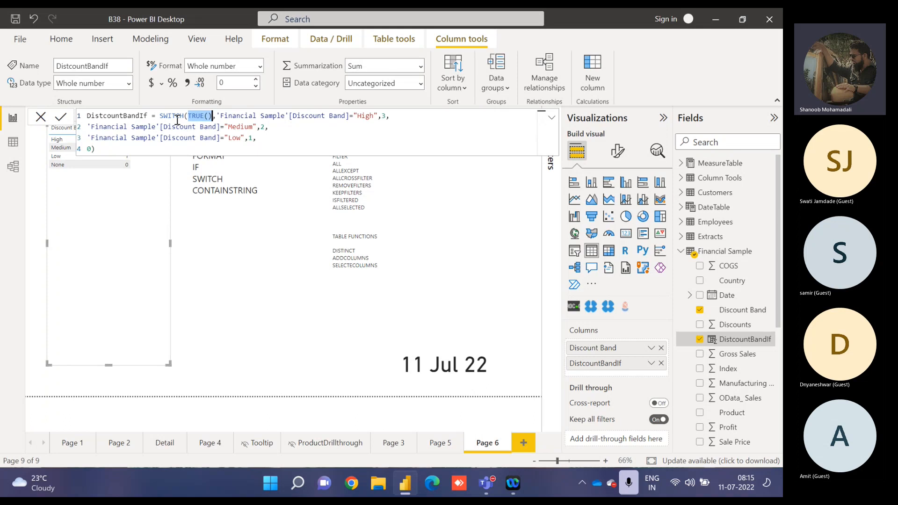
left_click(218, 116)
left_click_drag(228, 117, 379, 116)
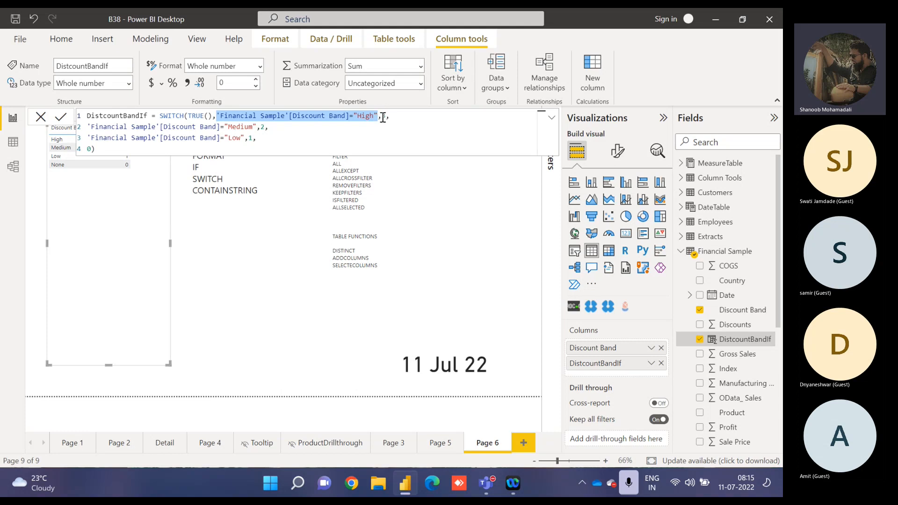
left_click_drag(256, 139, 188, 117)
left_click(212, 116)
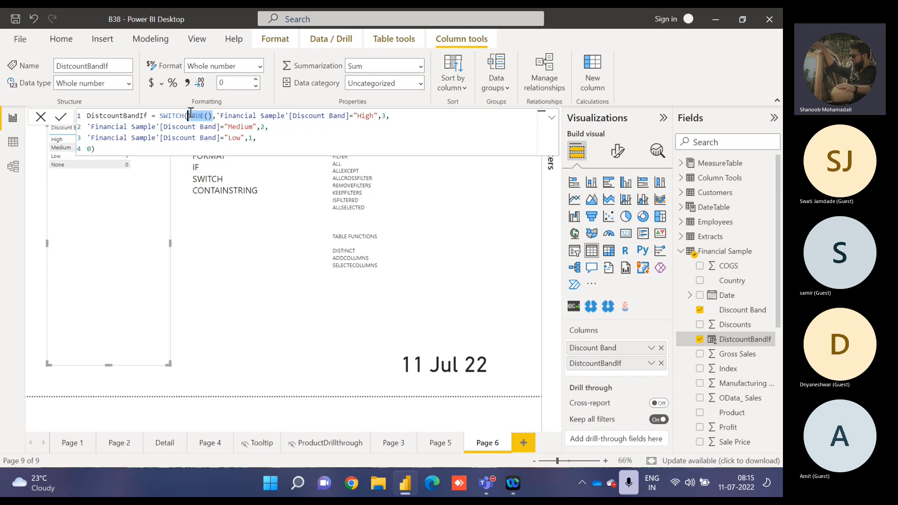
double_click(88, 151)
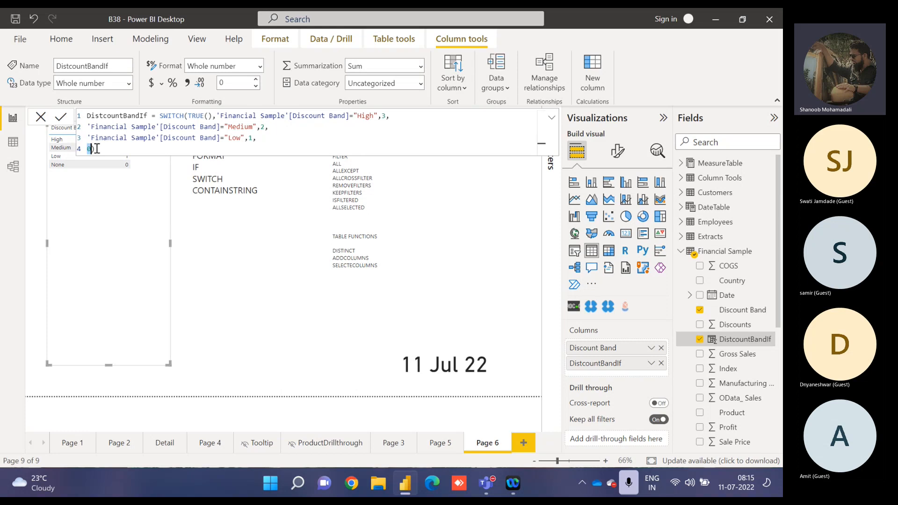
left_click(97, 148)
left_click_drag(216, 116, 256, 139)
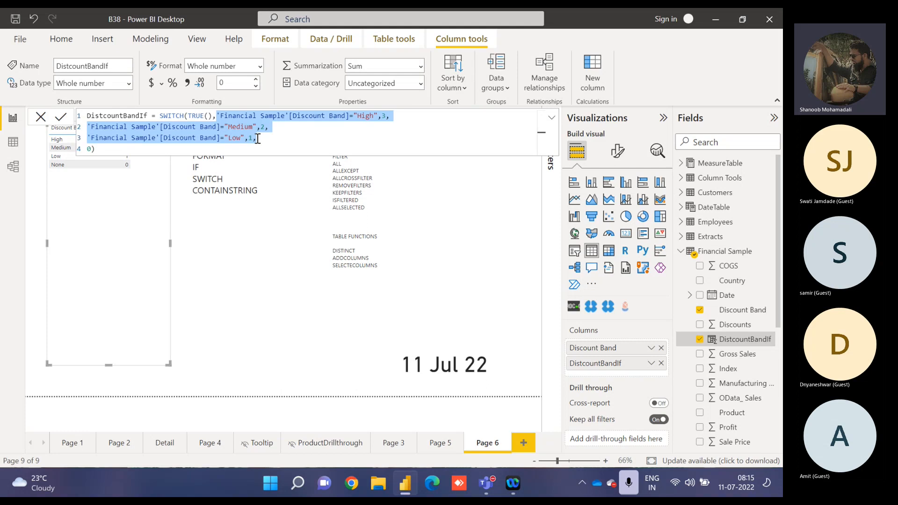
left_click(219, 116)
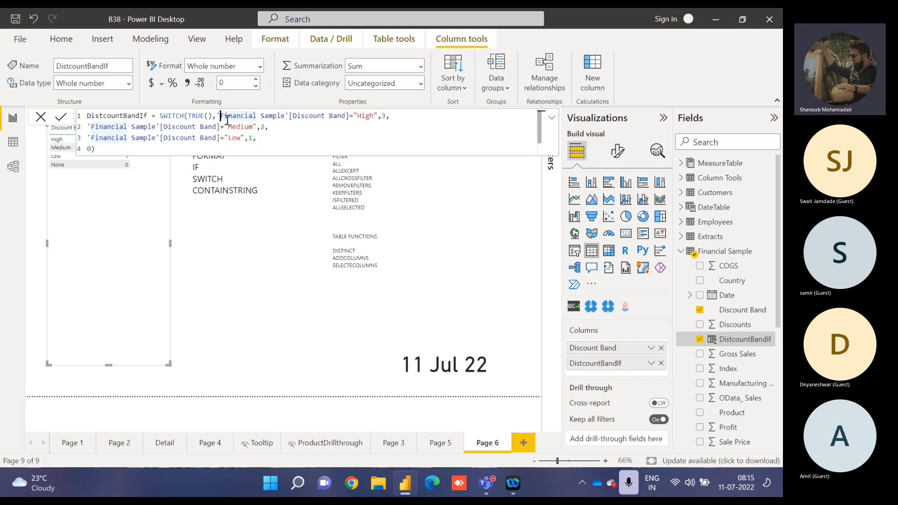
left_click_drag(221, 117, 256, 138)
left_click(218, 118)
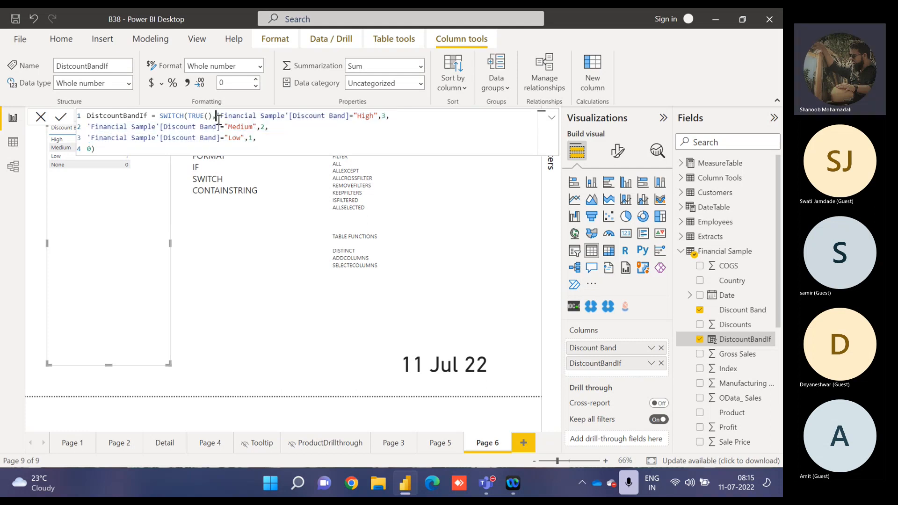
left_click_drag(214, 117, 188, 116)
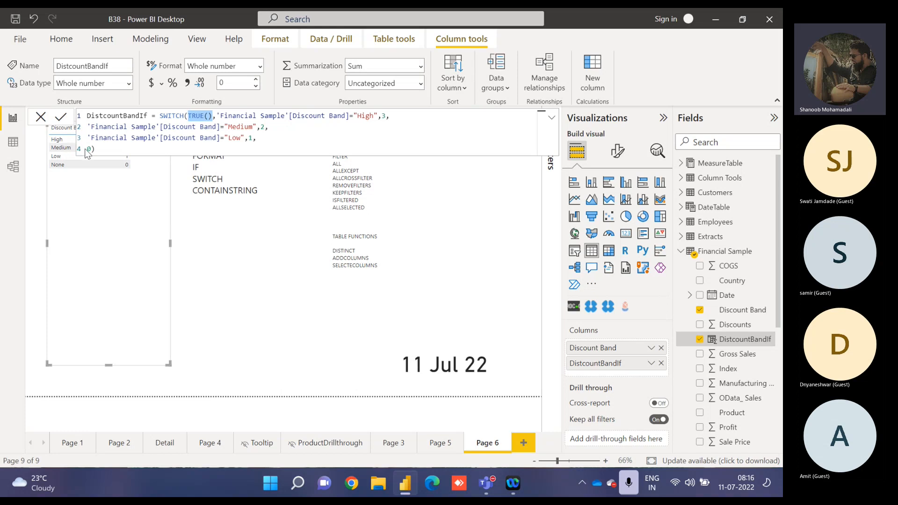
Commit the SWITCH formula, shorten the table visual and place it lower on the page, clear of the formula.
left_click(62, 118)
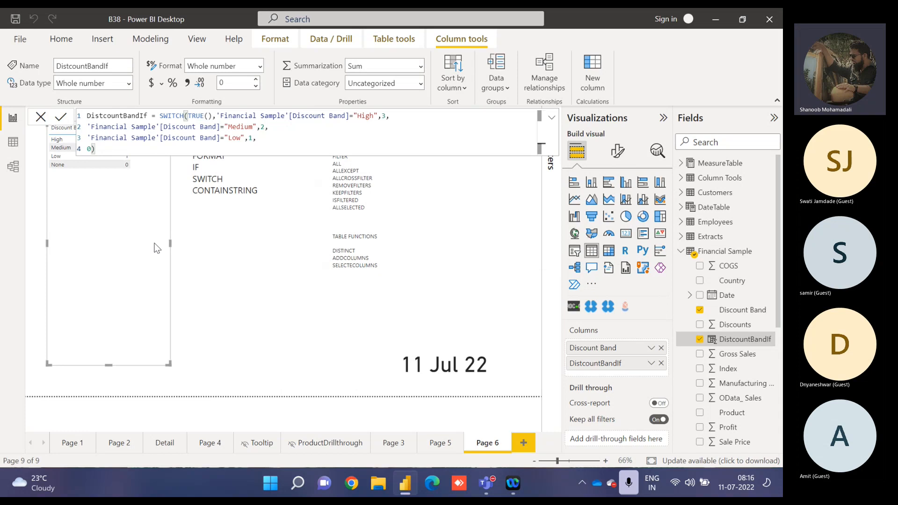
left_click_drag(108, 364, 134, 287)
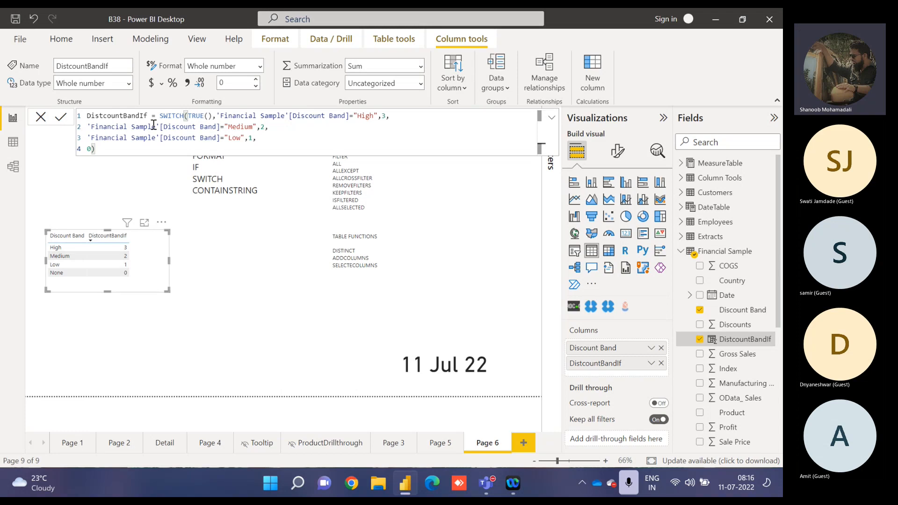
Delete the IF and SWITCH entries from the TEXT DAX list in the text box.
left_click(232, 173)
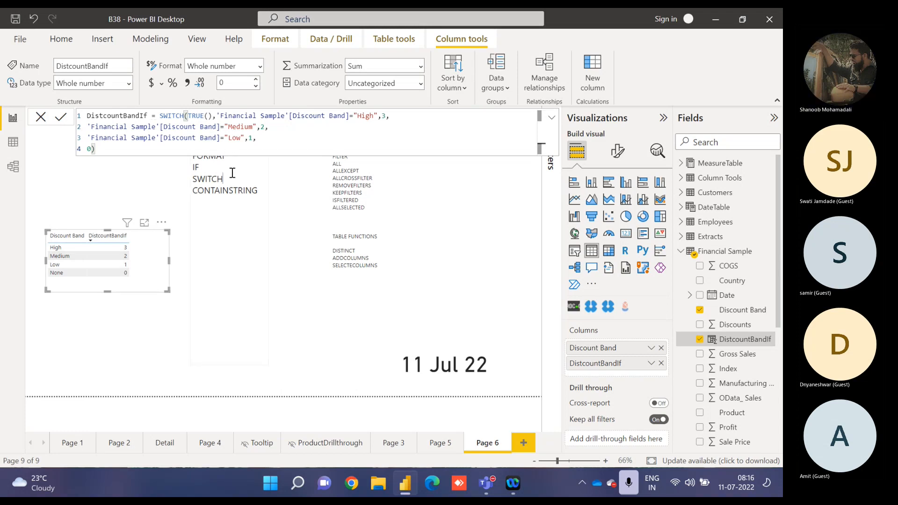
left_click_drag(229, 178, 192, 169)
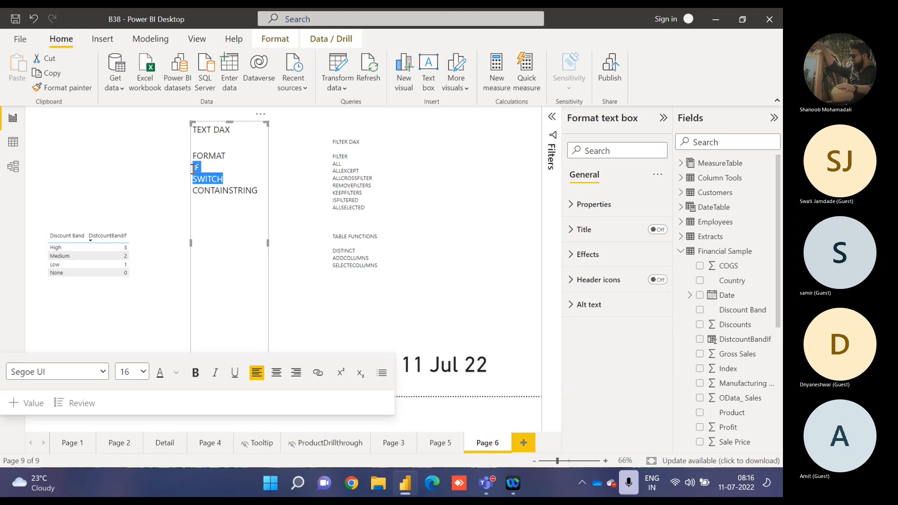
key("BackSpace")
key("BackSpace")
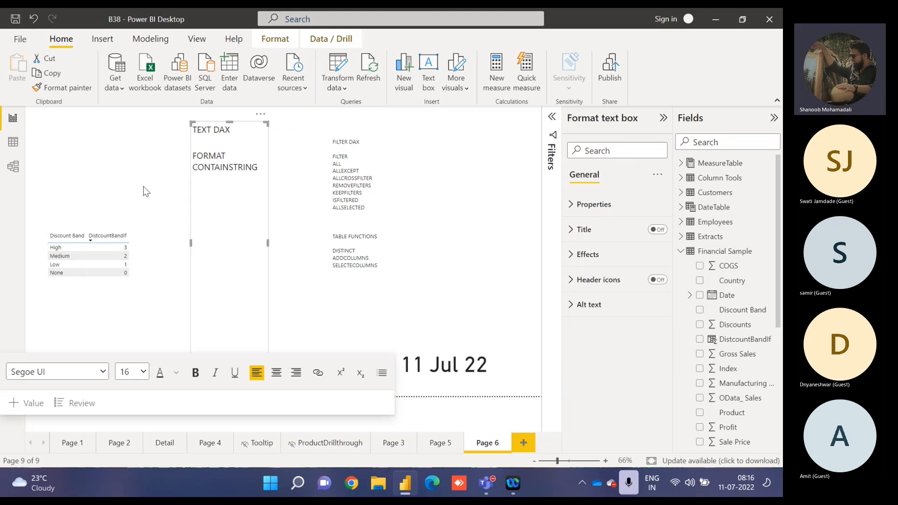
Remove the DistcountBandIf and Discount Band fields from the table visual.
left_click(143, 186)
left_click(134, 253)
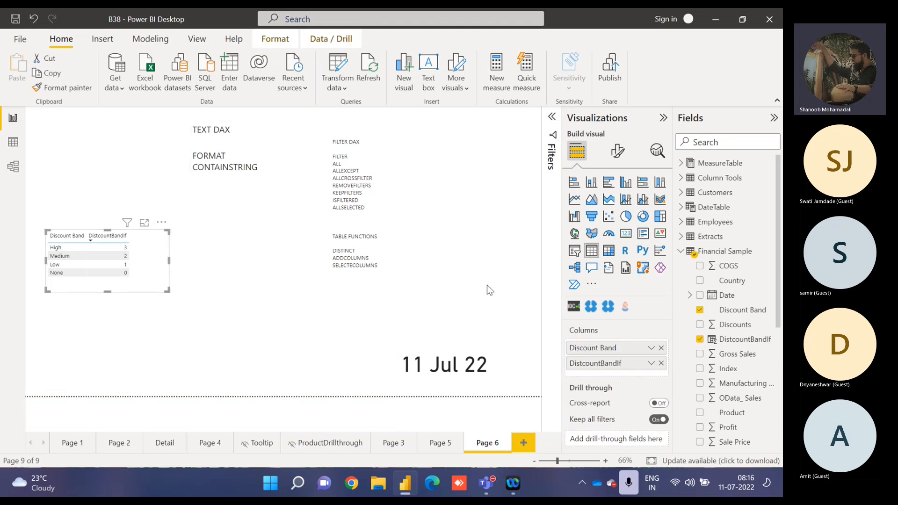
left_click(660, 363)
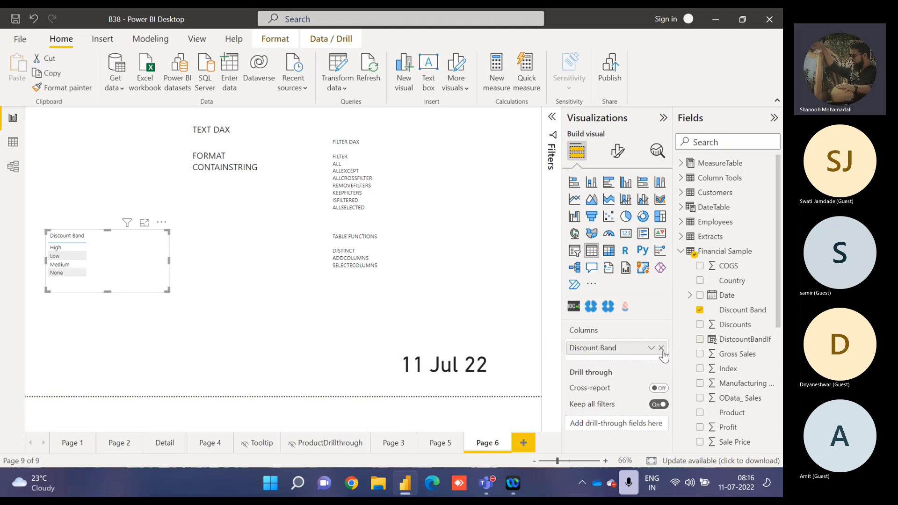
left_click(660, 348)
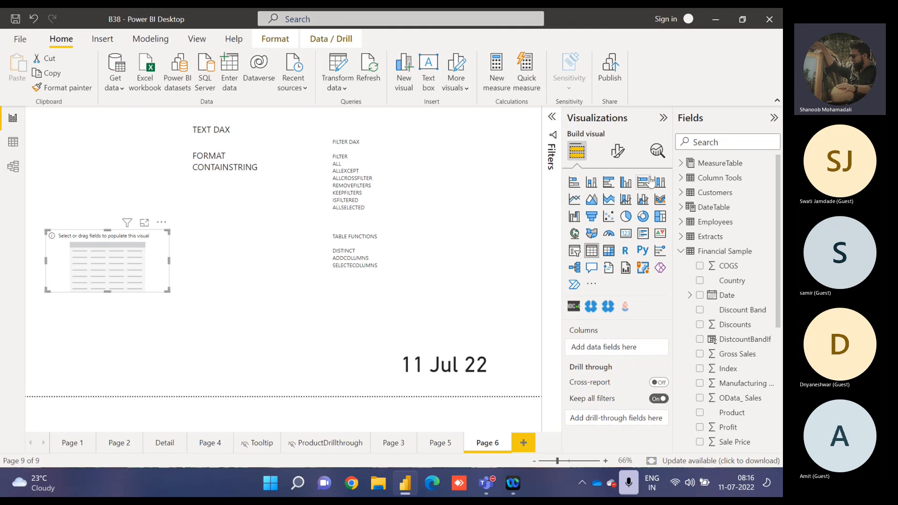
Add the Date field of Financial Sample to the table visual as a plain date instead of a date hierarchy.
left_click(732, 281)
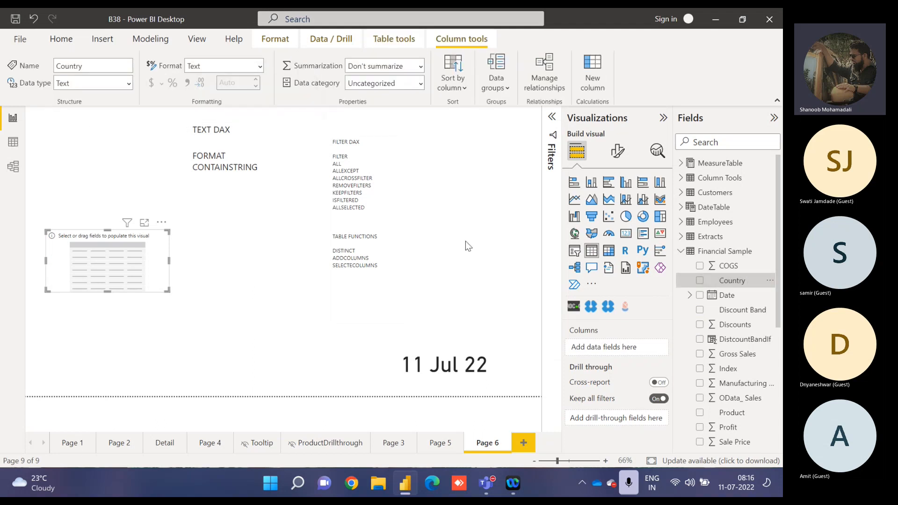
left_click(747, 345)
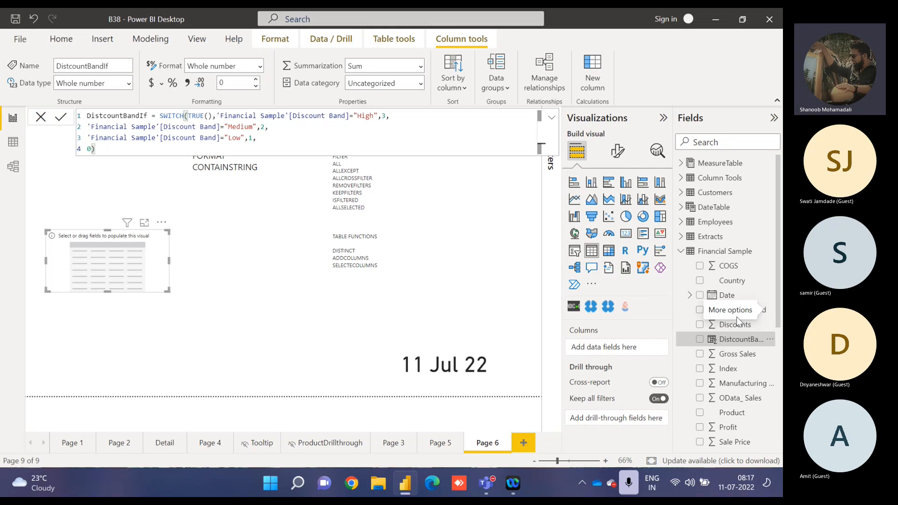
left_click(710, 298)
left_click(651, 347)
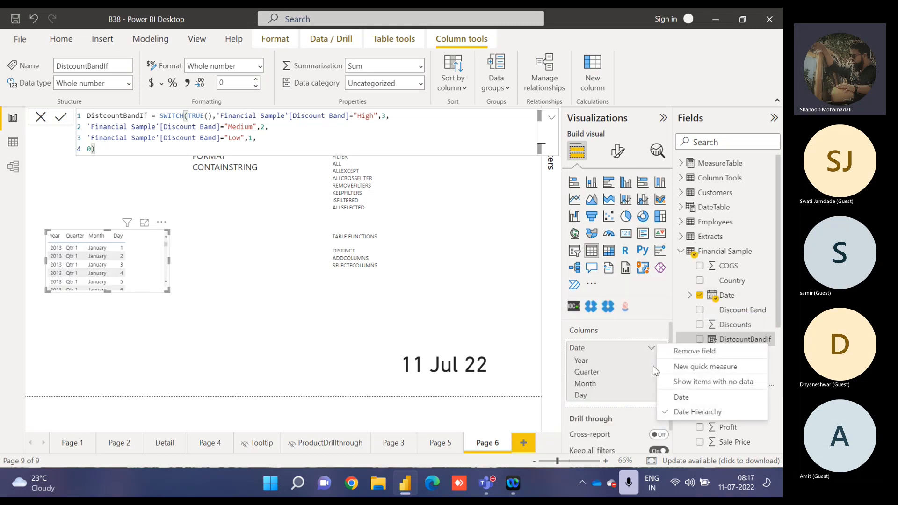
left_click(674, 397)
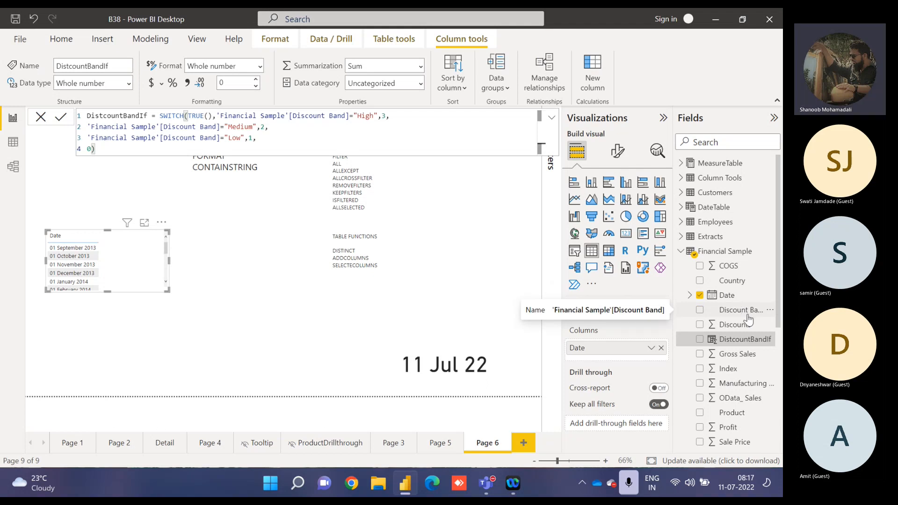
Create a calculated column named Format in Financial Sample and begin its formula with the FORMAT function.
left_click(769, 295)
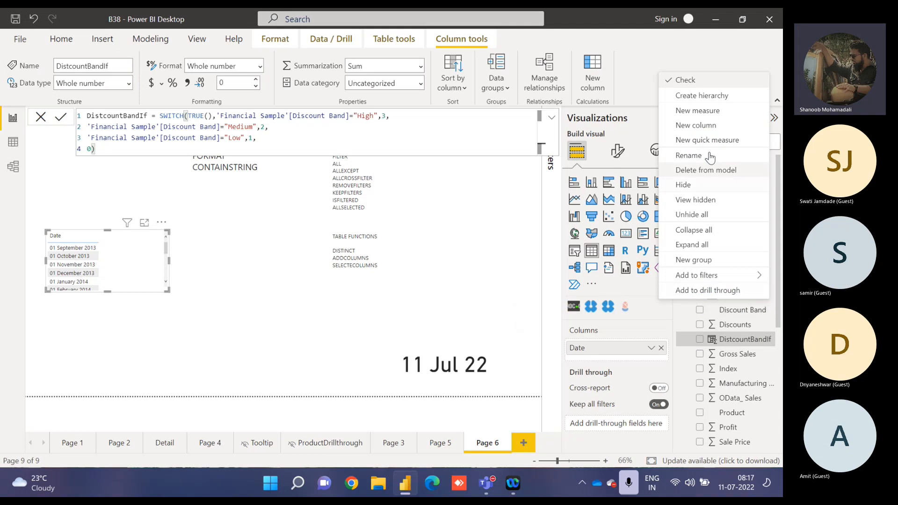
left_click(696, 126)
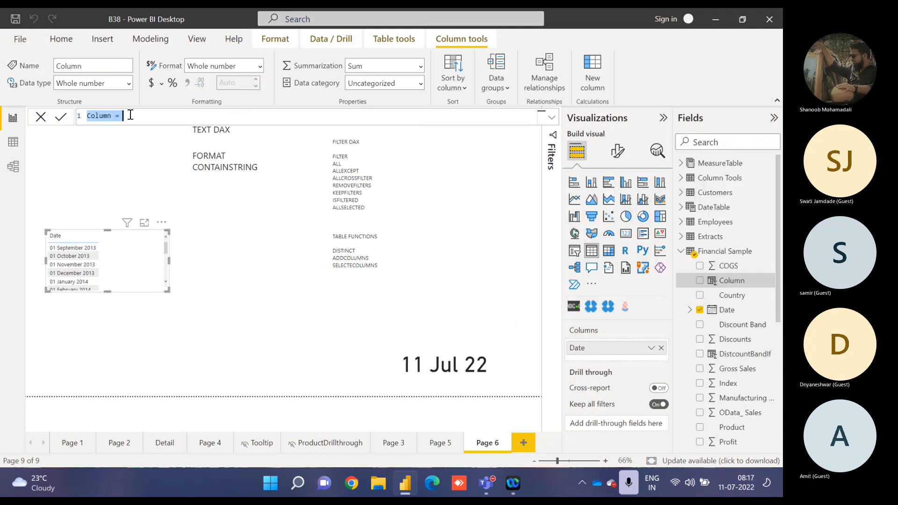
double_click(109, 117)
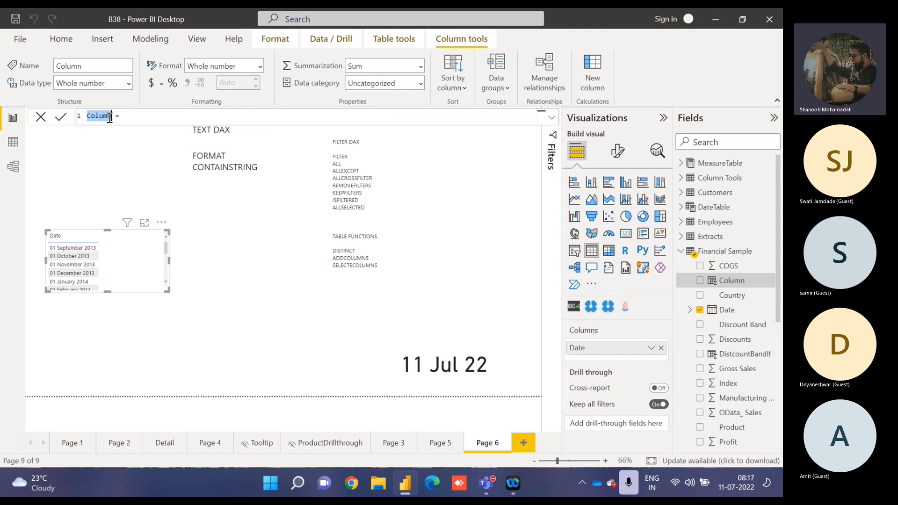
type("Format = fo")
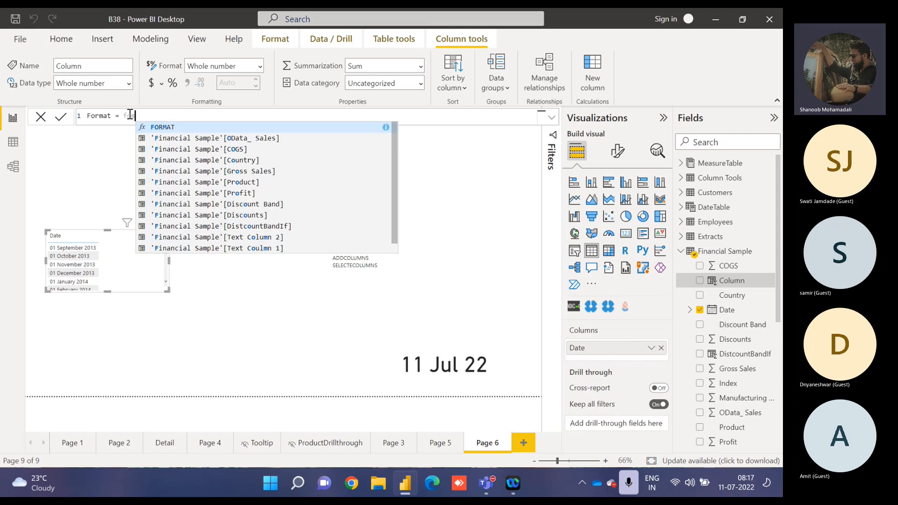
key("Tab")
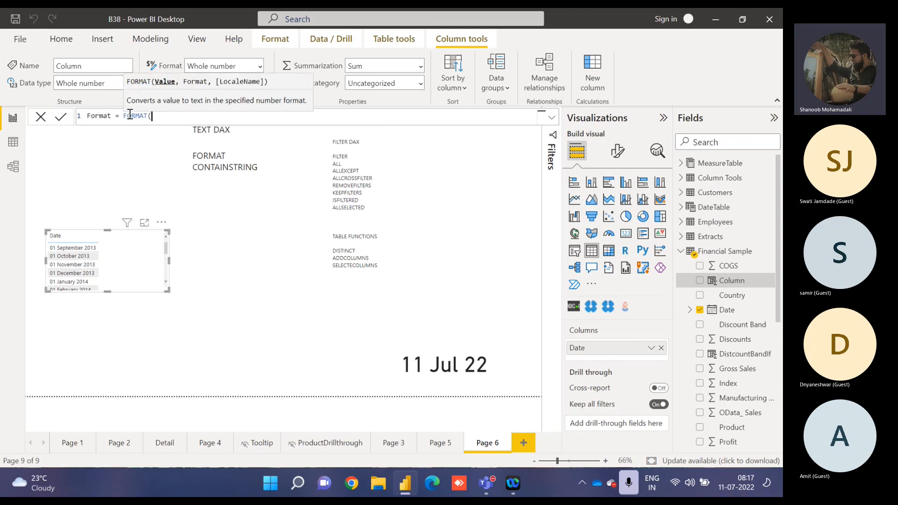
Complete the formula with 'Financial Sample'[Date] as the value and "Mmmm" as the format string, and commit it.
type("date")
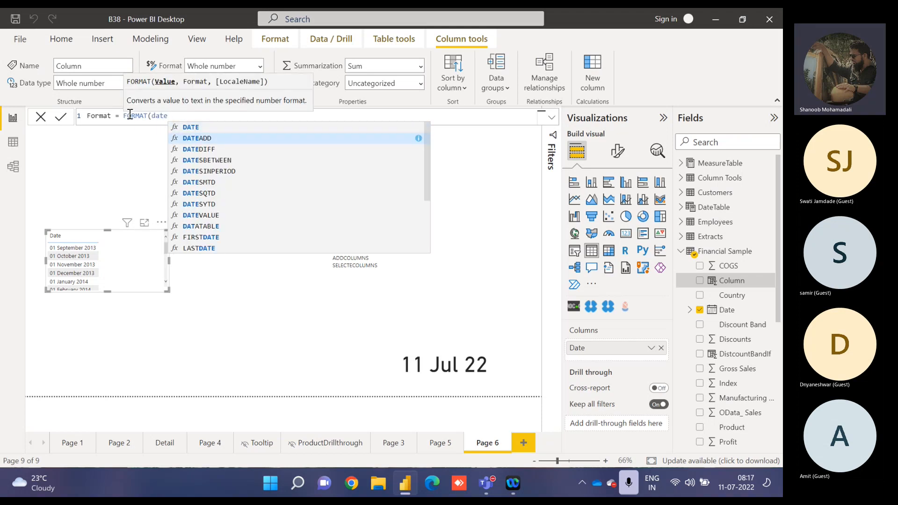
key("Down")
key("Down")
key("Down")
key("Down")
key("Down")
key("Down")
key("Down")
key("Down")
key("Down")
key("Down")
key("Down")
key("Down")
key("Down")
key("Down")
key("Down")
key("Down")
key("Down")
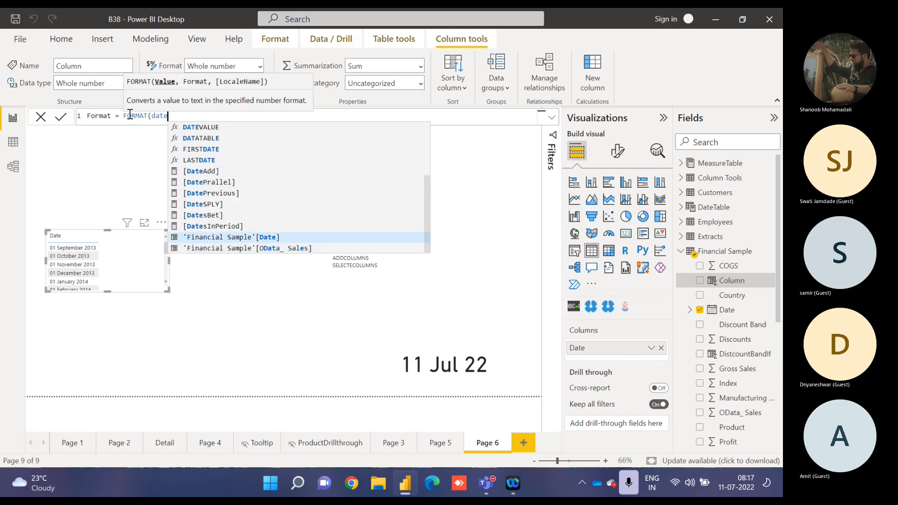
key("Tab")
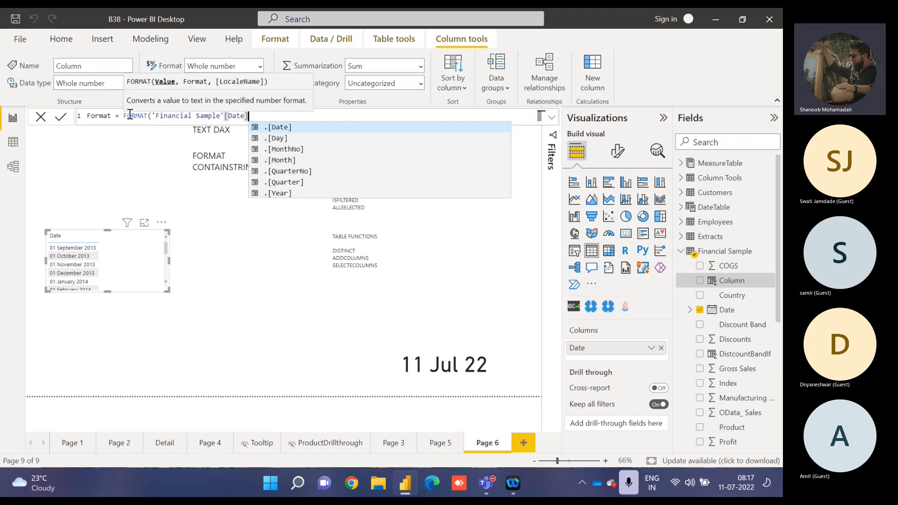
type(",")
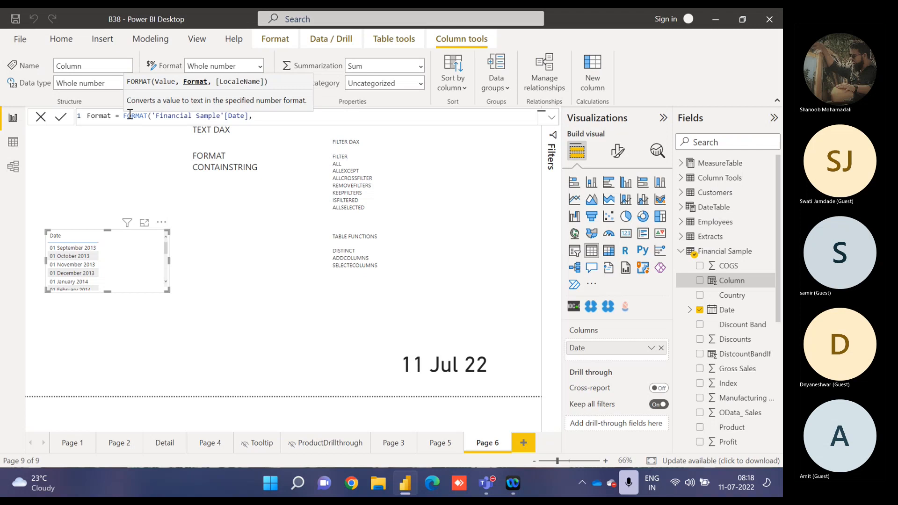
type("\"")
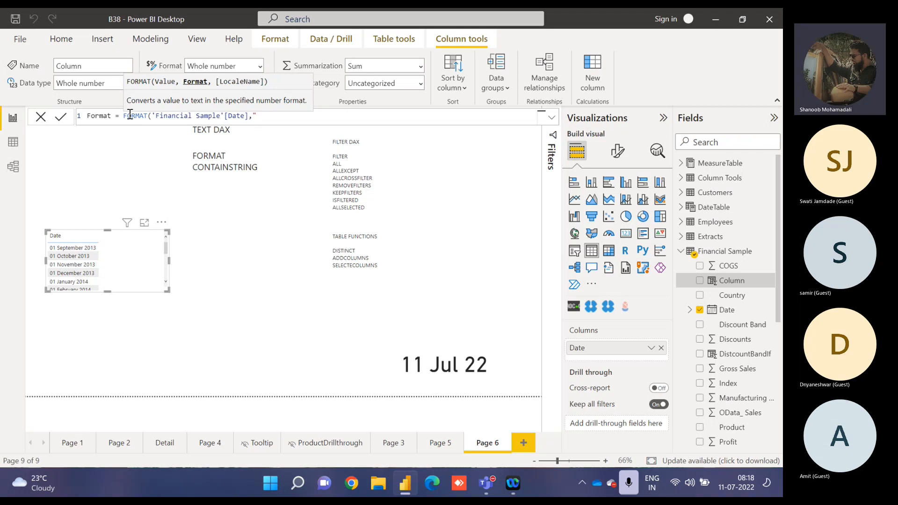
type("Mmmm\")")
key("Return")
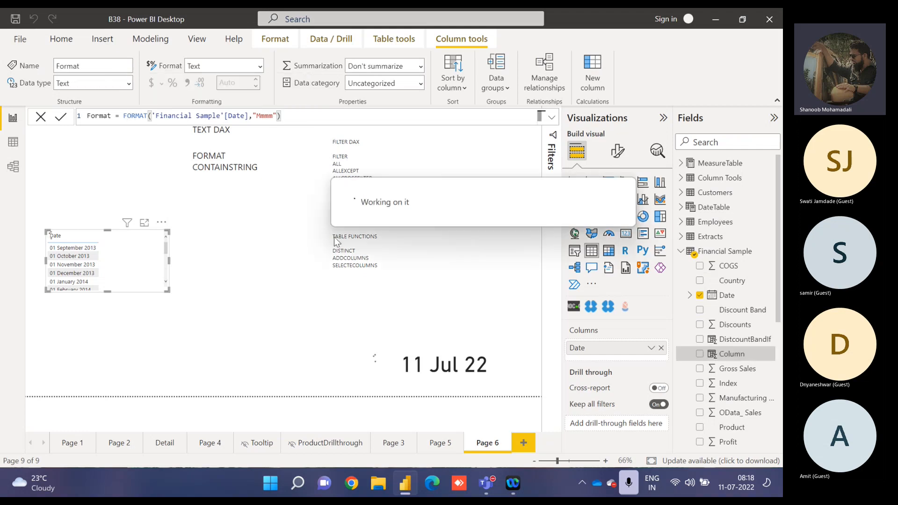
Add the Format column to the date table visual and open the visual in focus mode.
left_click(699, 354)
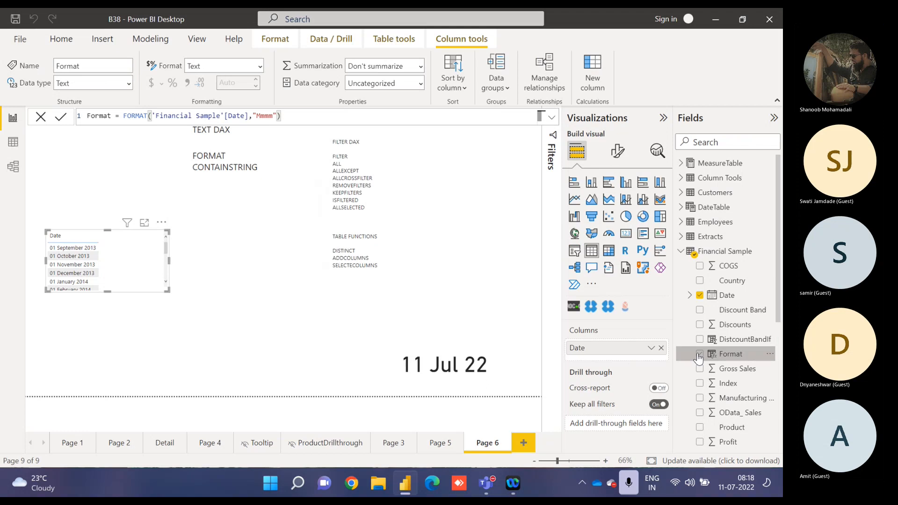
left_click(145, 223)
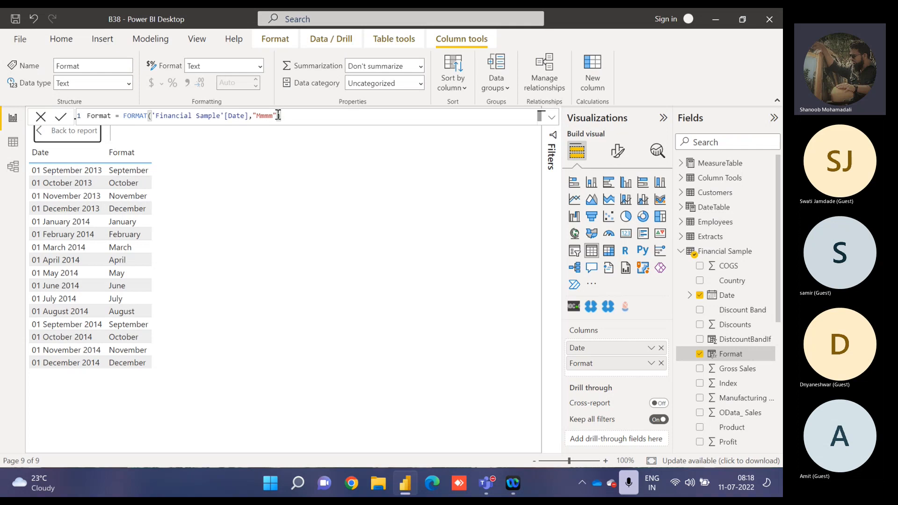
Change the format string in the Format column's formula to "Mmm" and commit it.
double_click(265, 116)
type("Mmm")
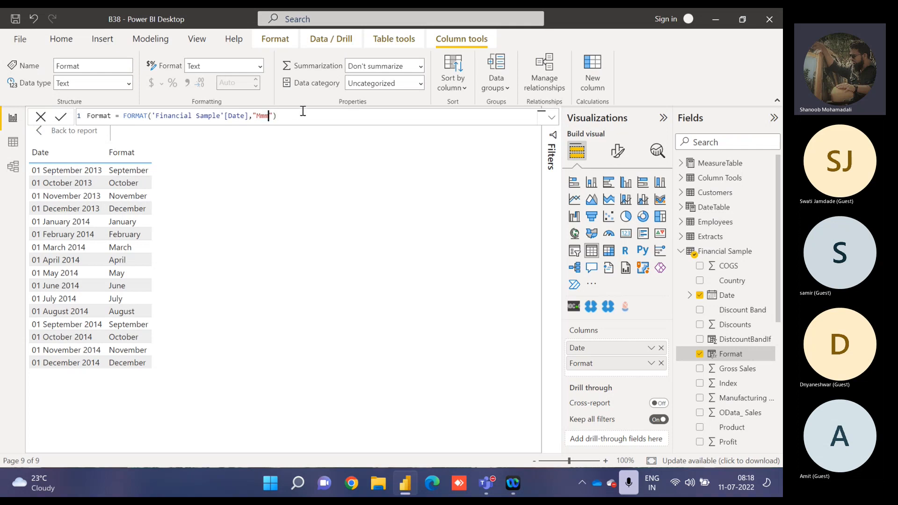
key("Right")
key("Return")
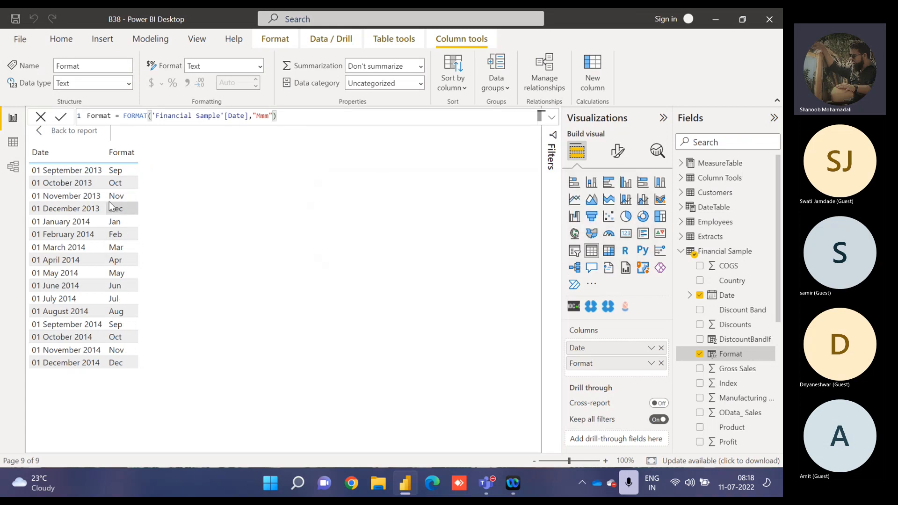
Replace the format string with "Ddd", commit it, and extend it to "Dddd".
double_click(262, 116)
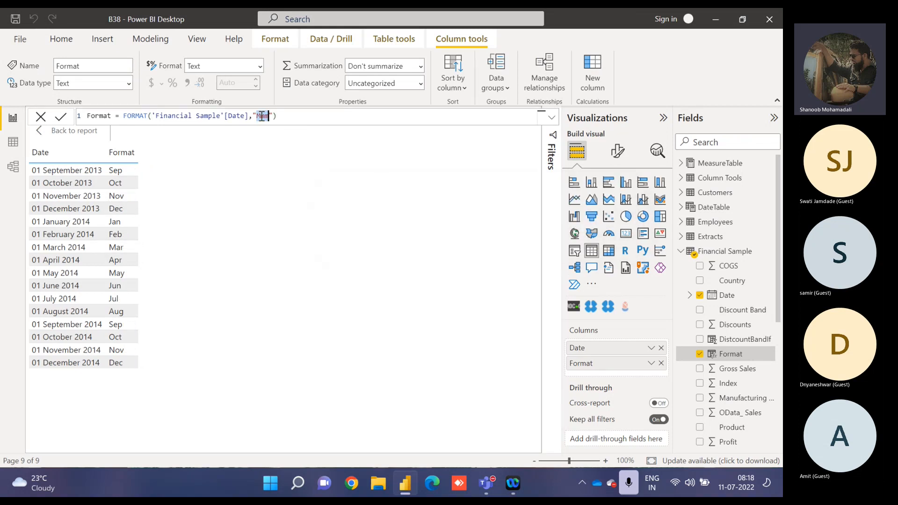
type("Ddd")
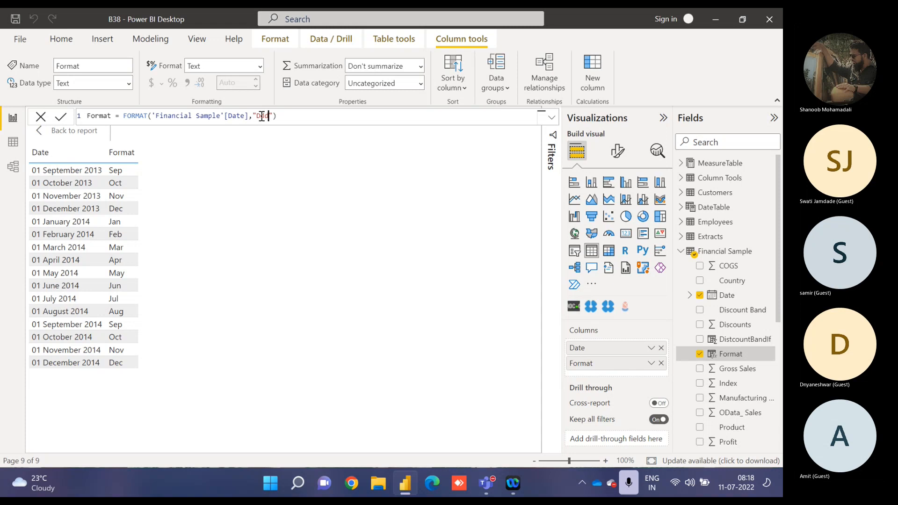
key("Return")
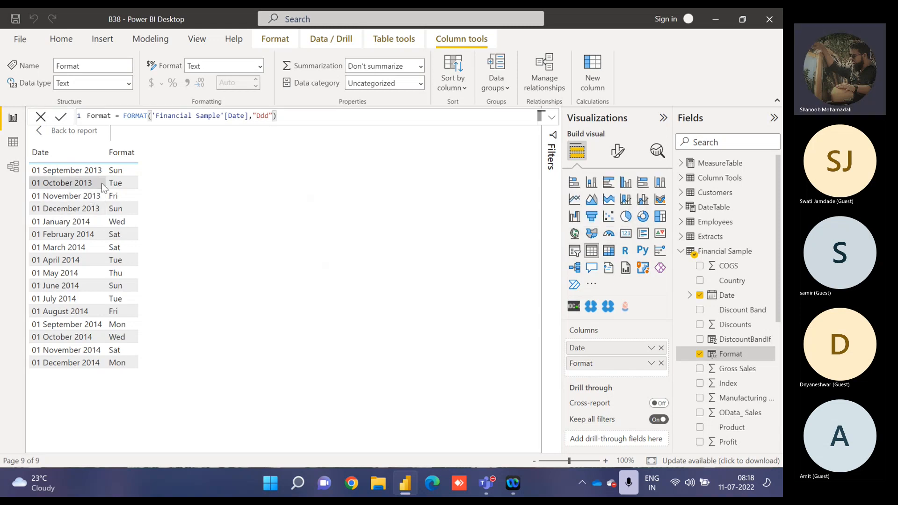
left_click(271, 114)
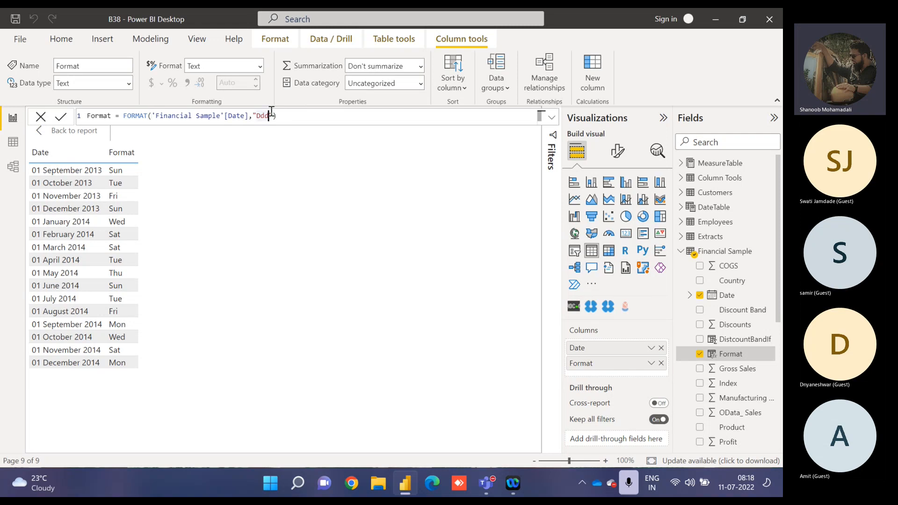
type("e")
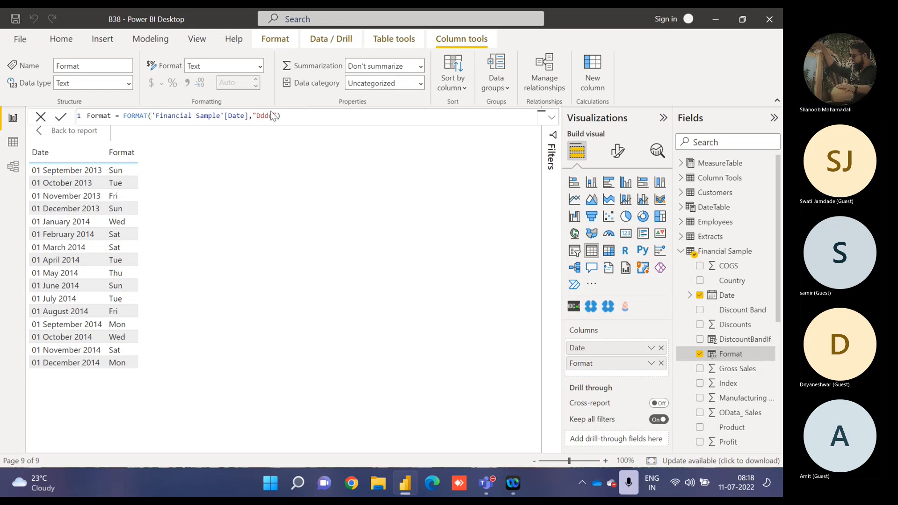
key("Return")
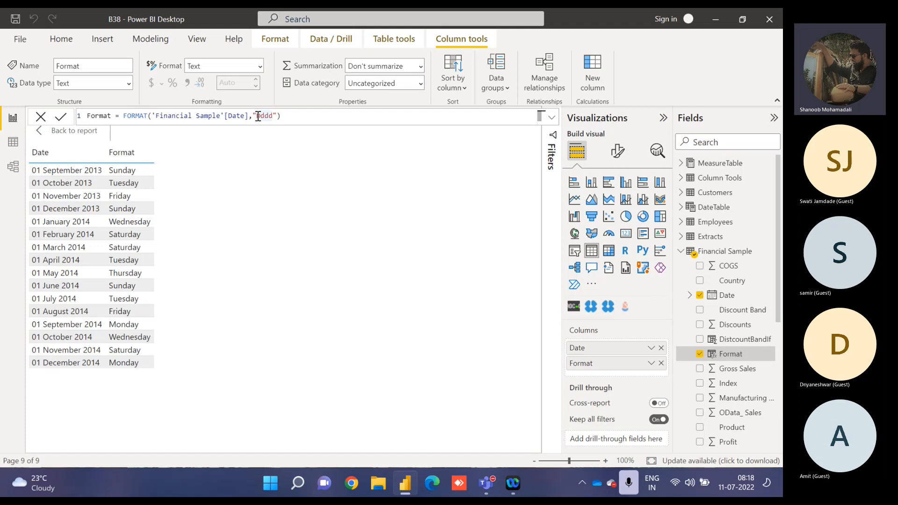
Expand the format string to "dd Dddd Mmm YY" and commit the formula.
left_click(258, 116)
type("dd")
key("Right")
key("Right")
key("Right")
key("Right")
type("Mmm YY")
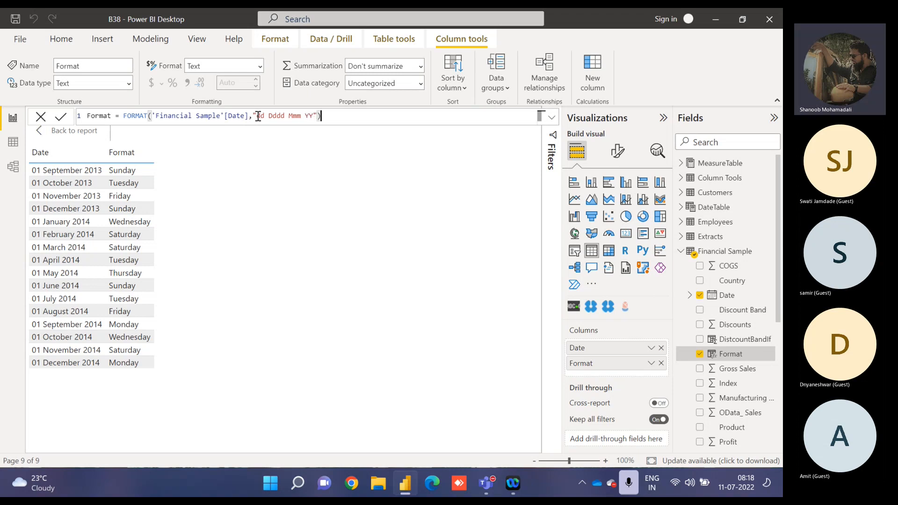
key("Return")
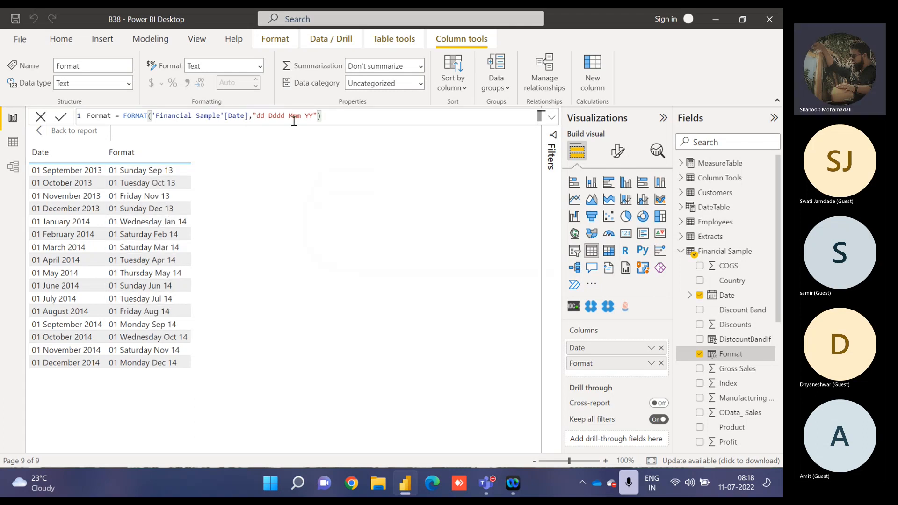
Remove the weekday part from the format string, leaving "dd Mmm YY", and commit the formula.
double_click(276, 114)
key("BackSpace")
key("BackSpace")
key("End")
key("Return")
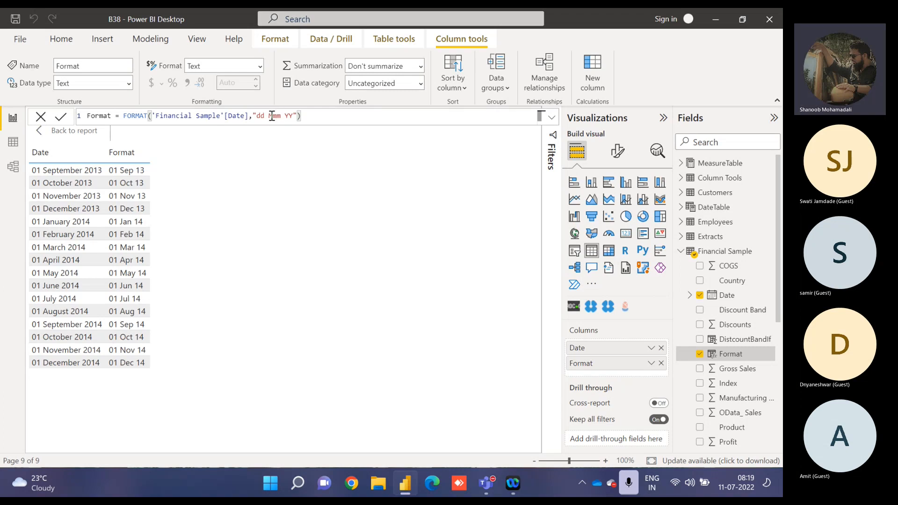
Remove the day number part from the format string, leaving "Mmm YY", and commit the formula.
left_click(266, 115)
key("BackSpace")
key("BackSpace")
key("BackSpace")
key("Return")
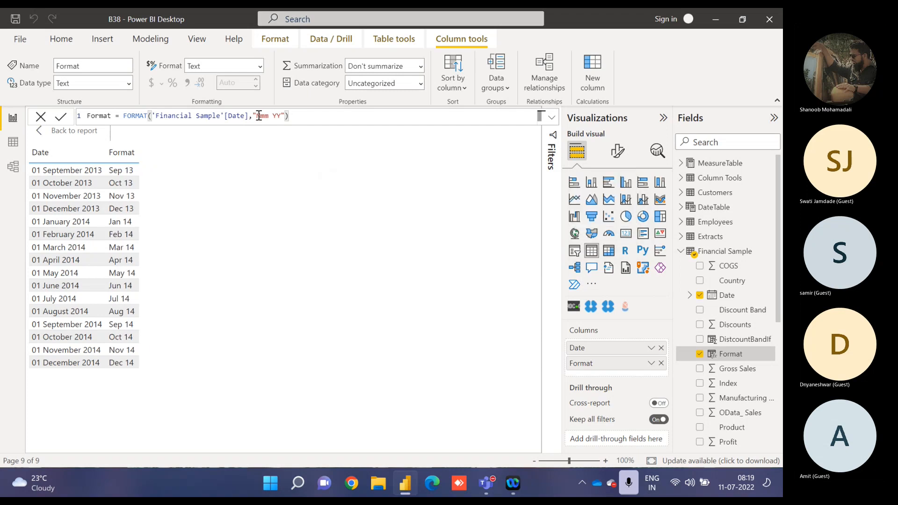
Return from the enlarged table view to the report page and leave no visual selected.
left_click(75, 133)
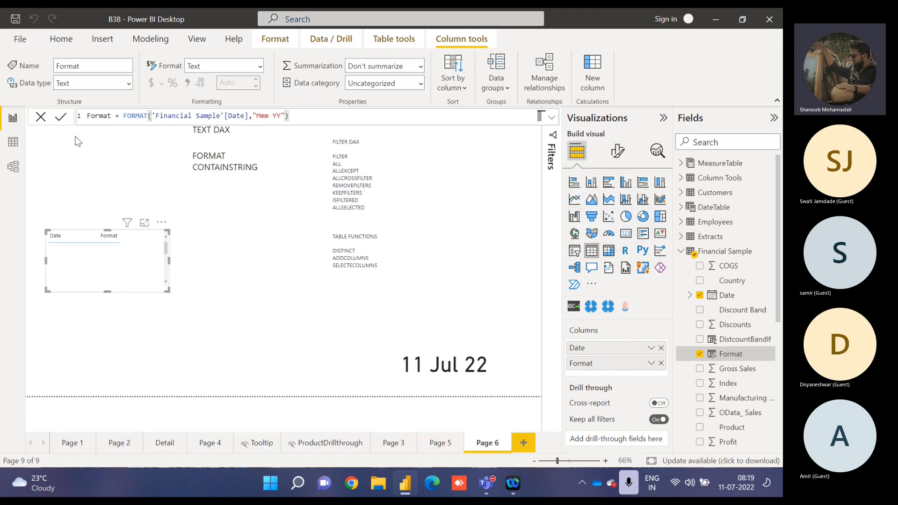
left_click(256, 240)
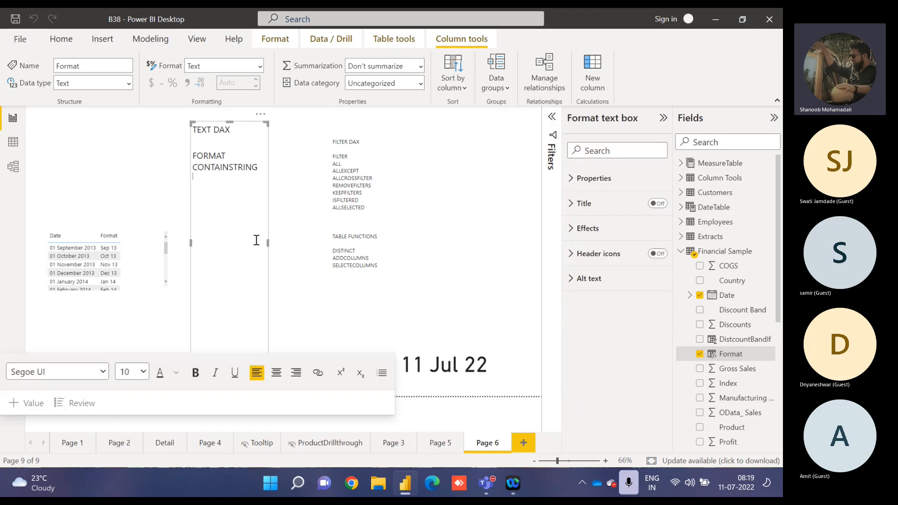
left_click(293, 226)
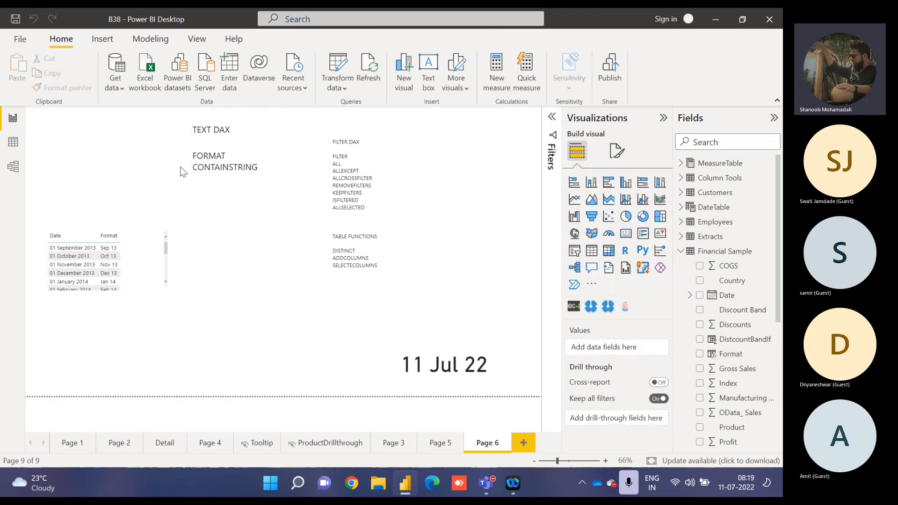
Start a manually entered data table with two columns named Category and Values.
left_click(232, 70)
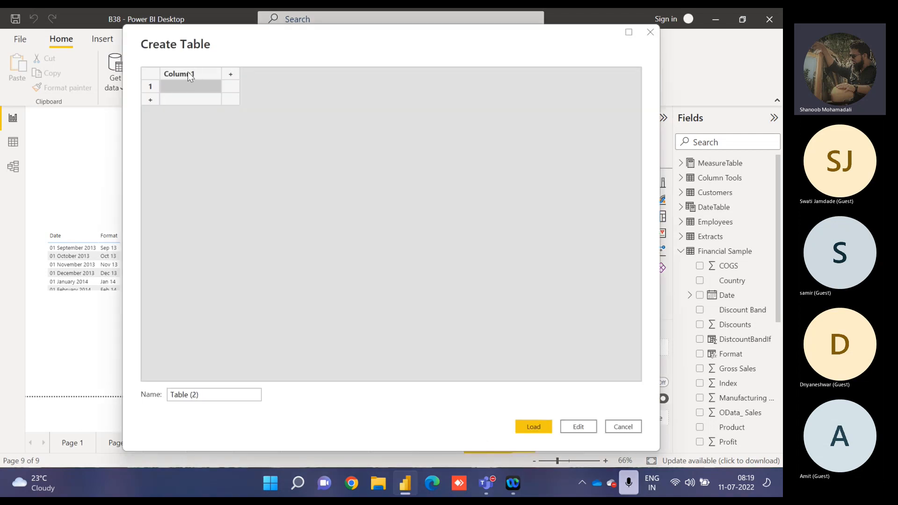
double_click(189, 75)
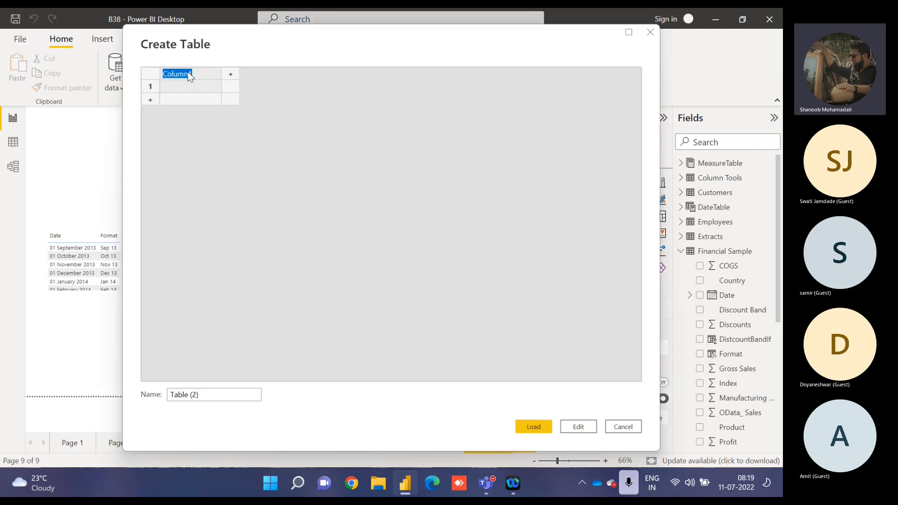
type("Category")
key("Tab")
type("Values")
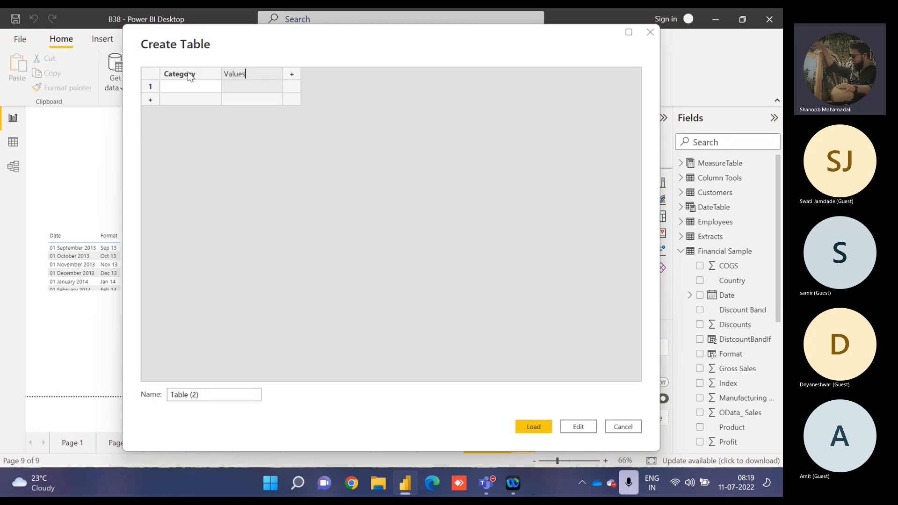
key("Return")
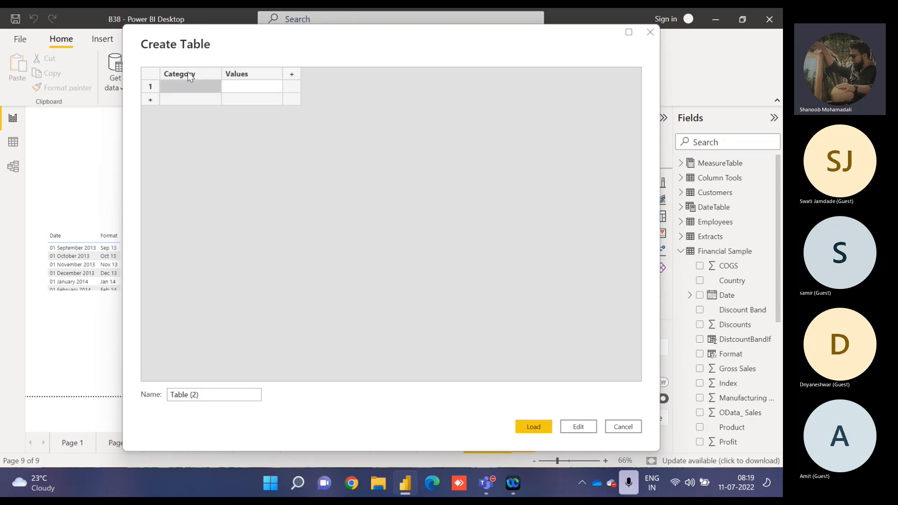
Fill the Category column with A, B and C in three rows.
type("A")
key("Return")
type("B")
key("Return")
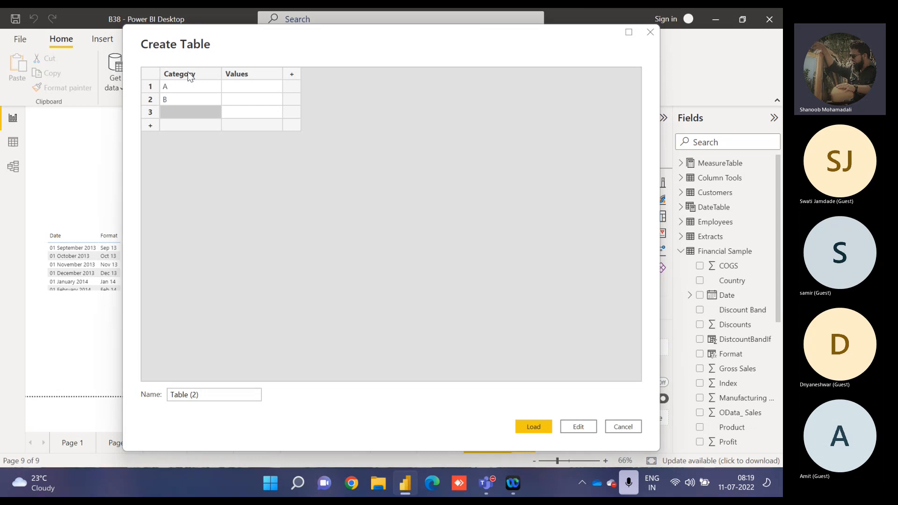
type("C")
Enter 14567, 0.8656 and 350 in the Values column for categories A, B and C.
key("Tab")
key("Up")
key("Up")
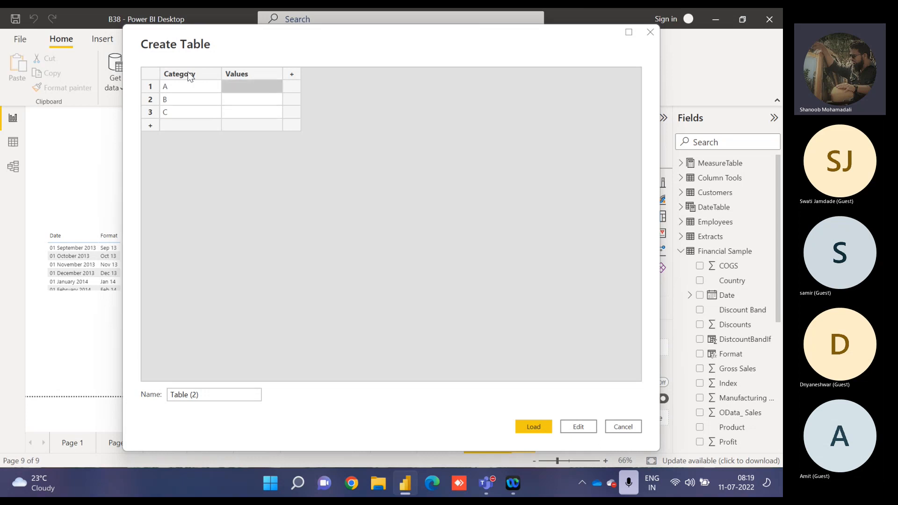
type("14567")
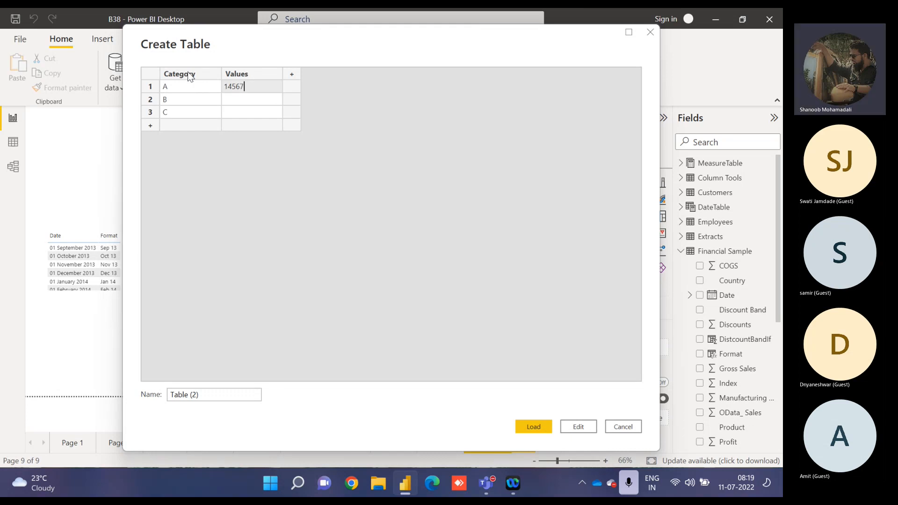
key("Return")
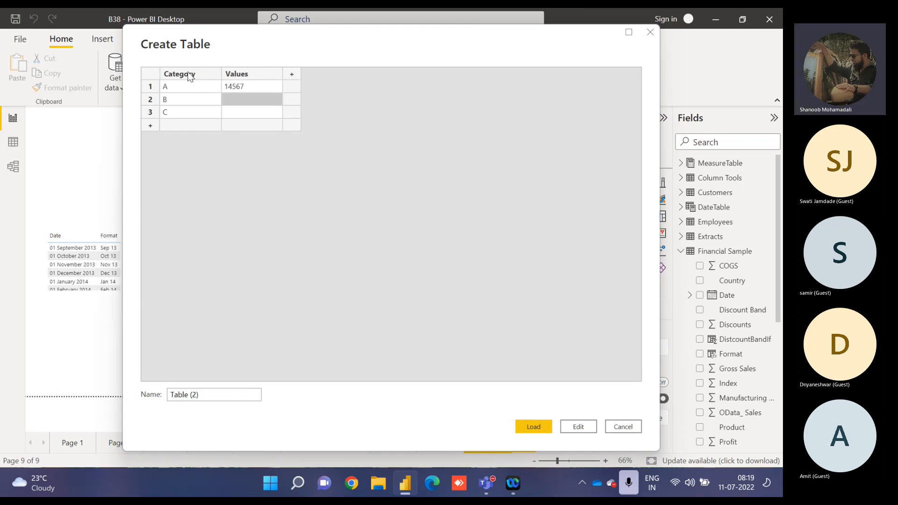
type("0")
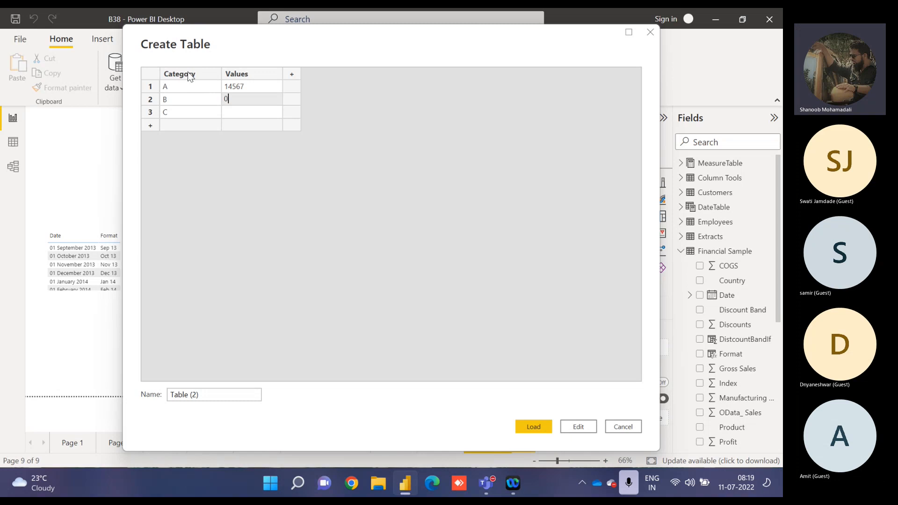
type(".86")
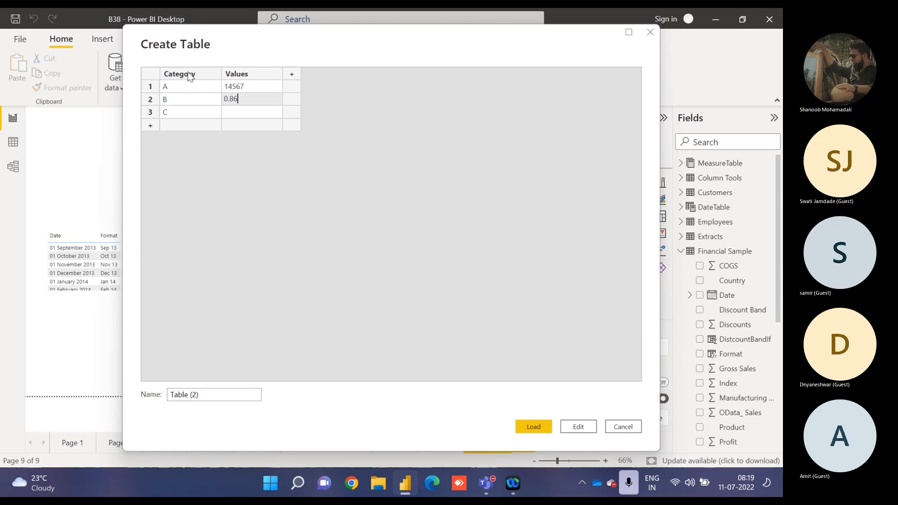
type("56")
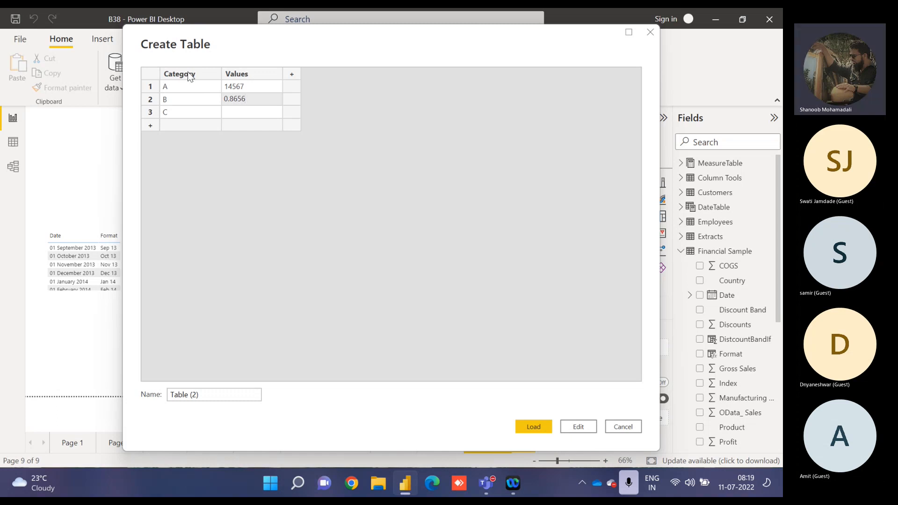
key("Return")
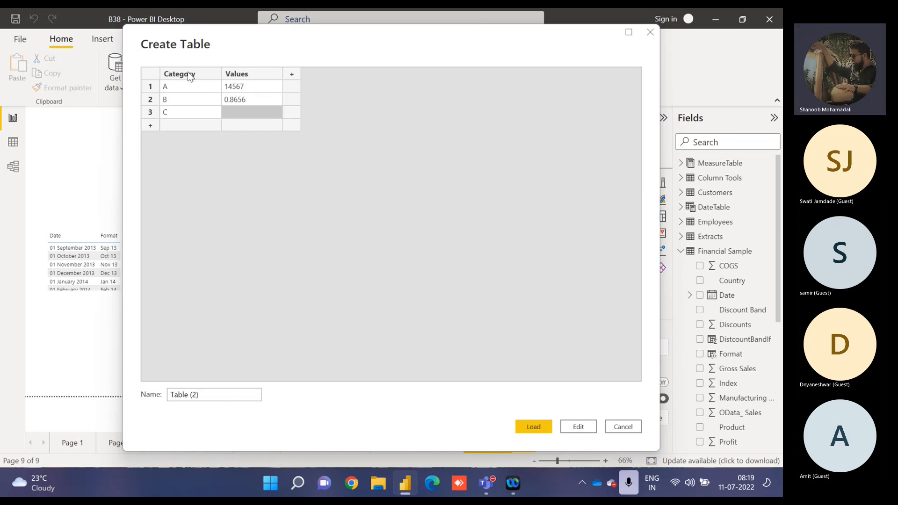
type("35")
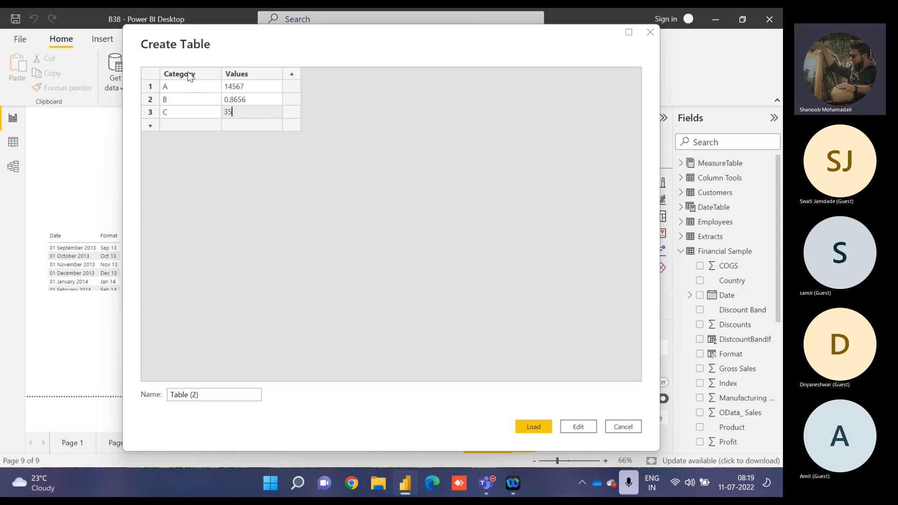
type("0")
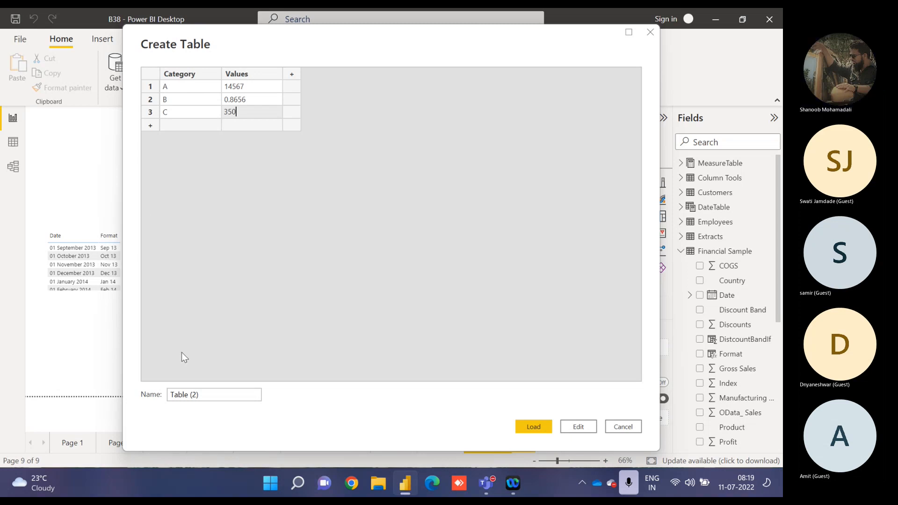
Name the new table FormatTable and load it into the model.
left_click(203, 394)
key("ctrl+a")
type("For")
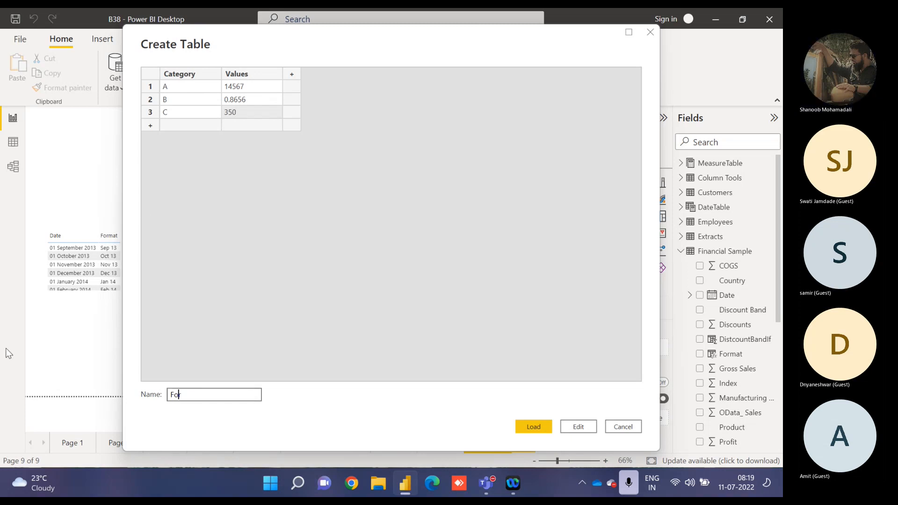
type("matTable")
left_click(538, 427)
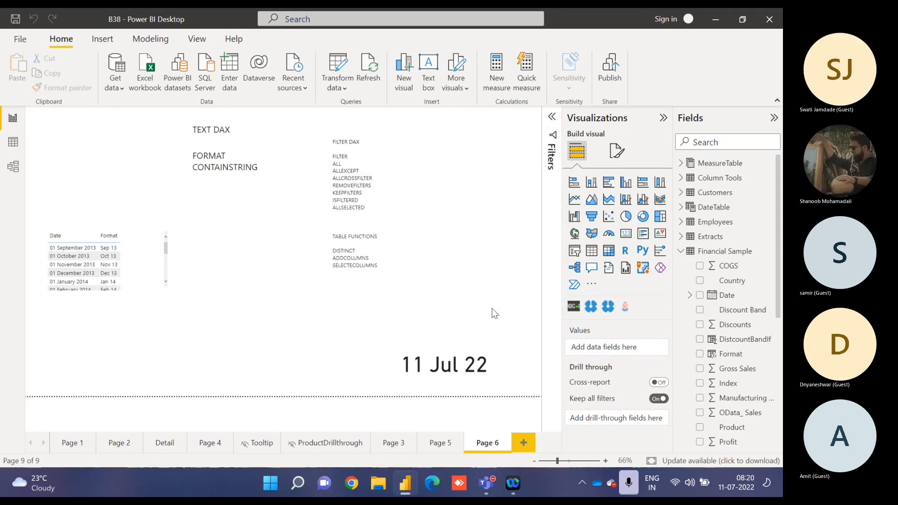
Replace the Date and Format fields in the table visual with Category and Values from FormatTable.
left_click(147, 233)
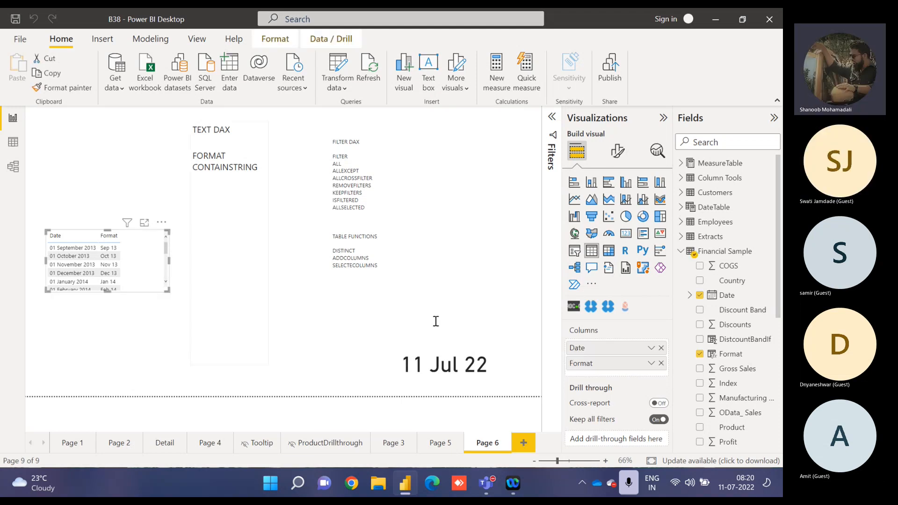
left_click(660, 348)
left_click(661, 347)
left_click(680, 254)
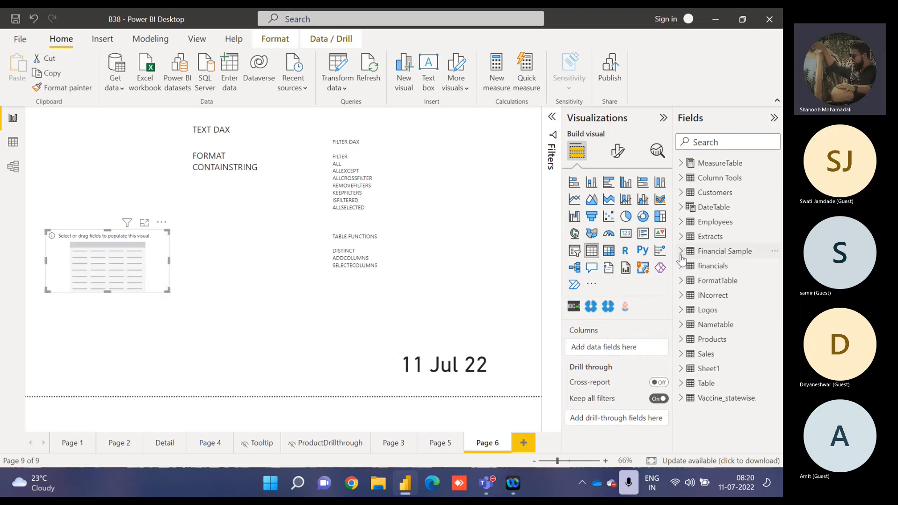
left_click(683, 281)
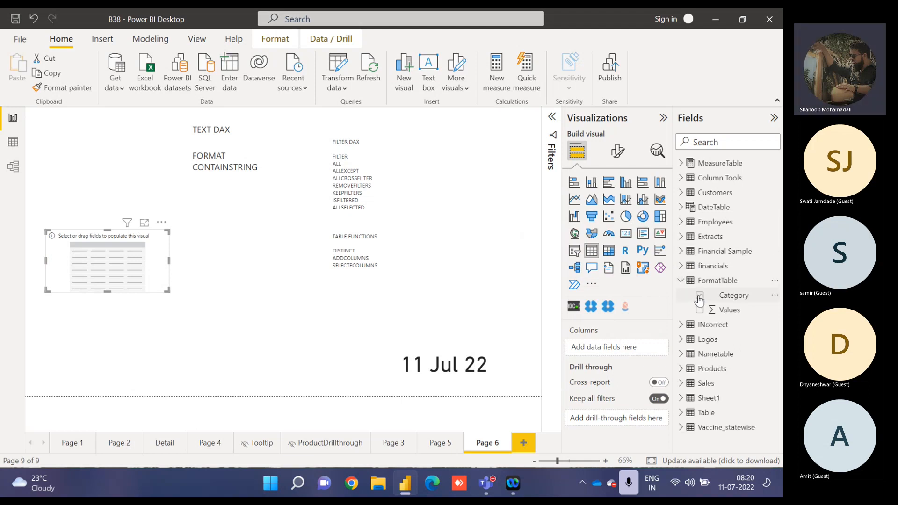
left_click(700, 295)
left_click(700, 309)
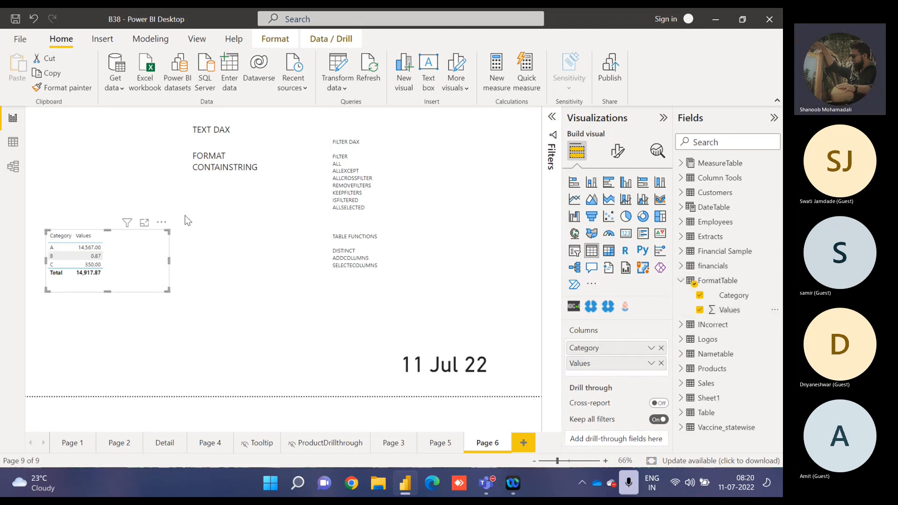
Show the table visual in focus mode and set the Values column's display units to Thousands.
left_click(144, 223)
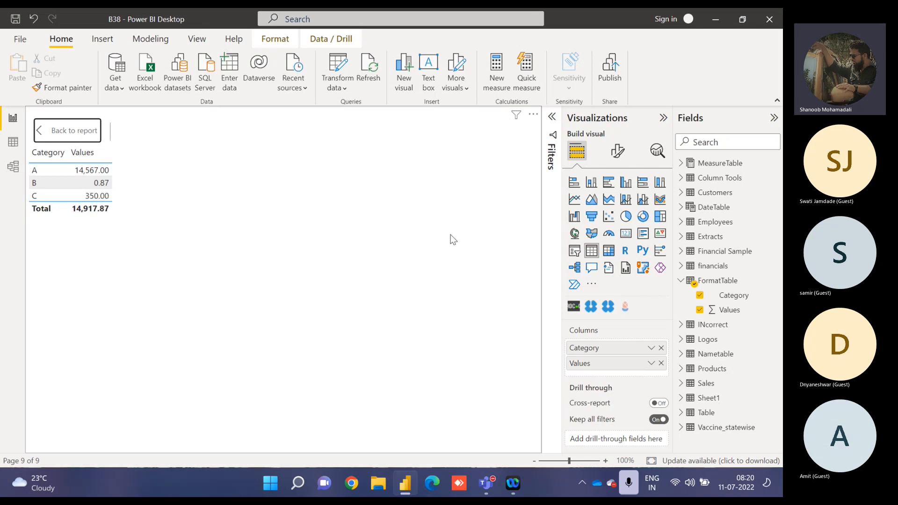
left_click(616, 151)
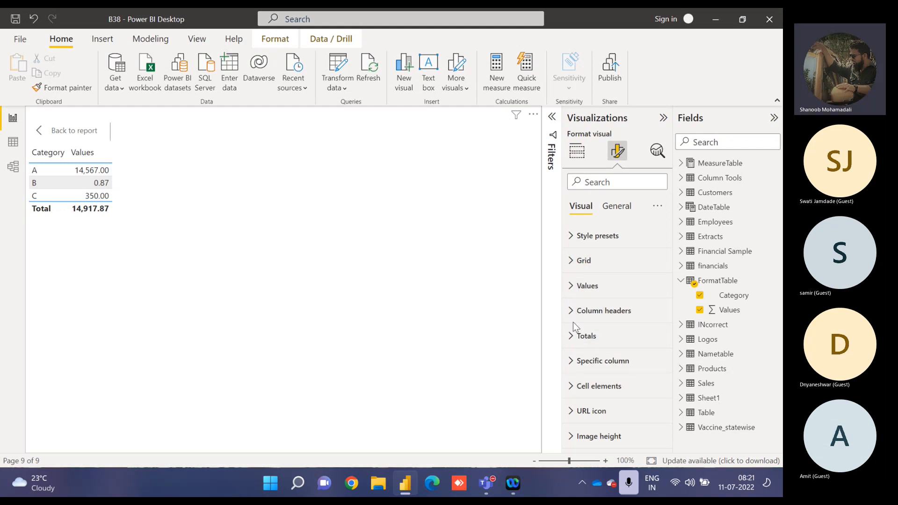
left_click(577, 363)
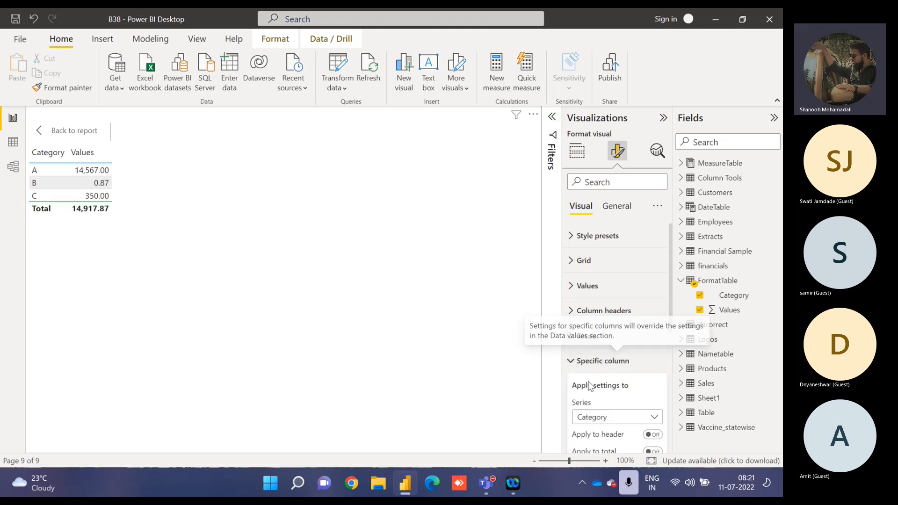
scroll(661, 321, "down", 3)
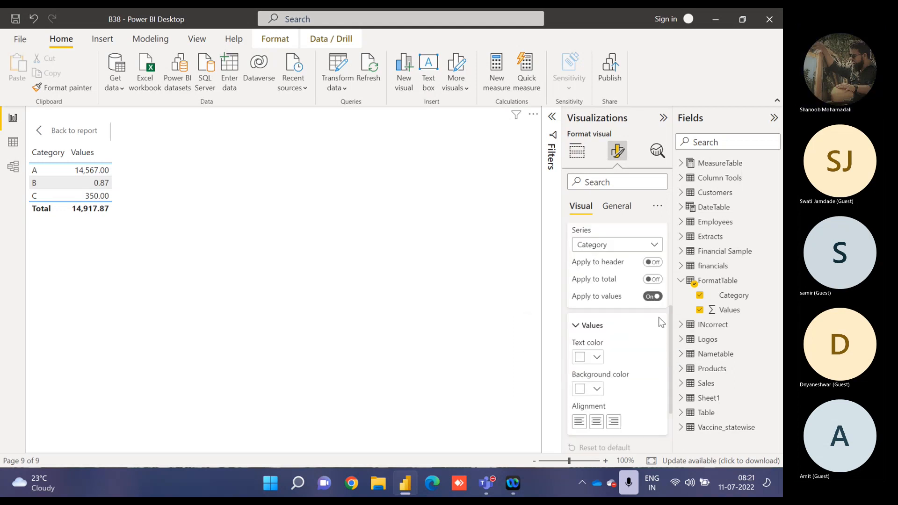
left_click(609, 246)
left_click(596, 274)
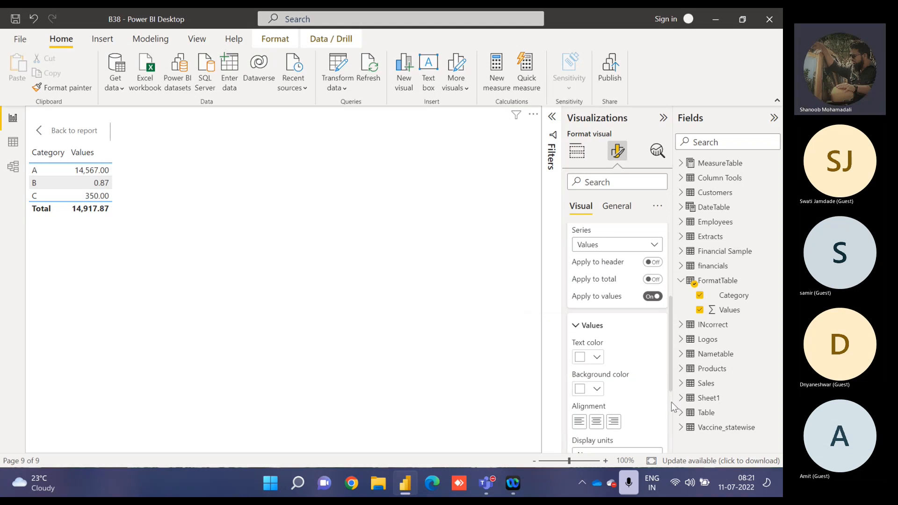
scroll(669, 402, "down", 3)
left_click(592, 310)
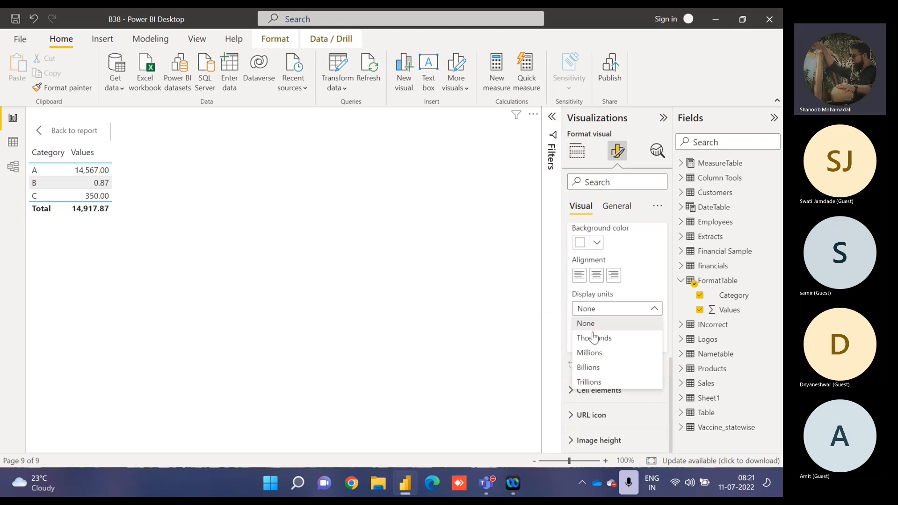
left_click(593, 339)
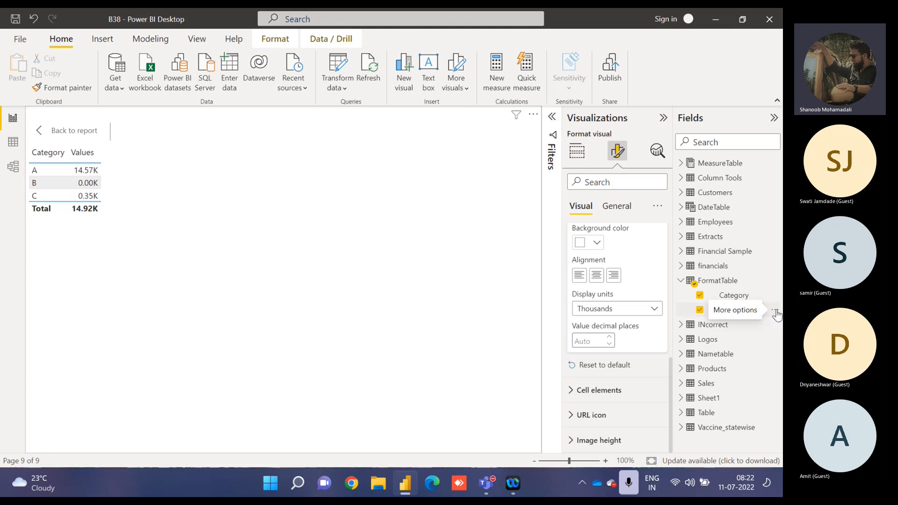
Add a calculated column to FormatTable and name it ValueFormatted in its formula.
left_click(775, 313)
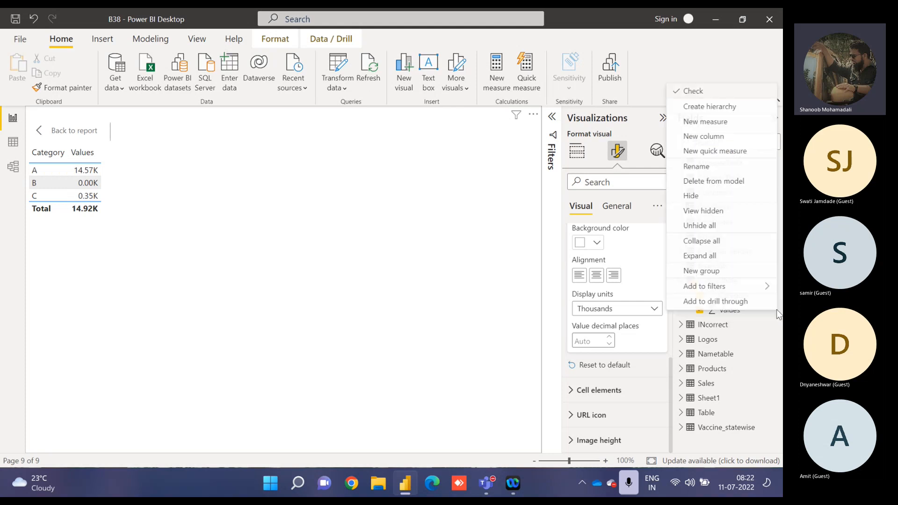
left_click(711, 136)
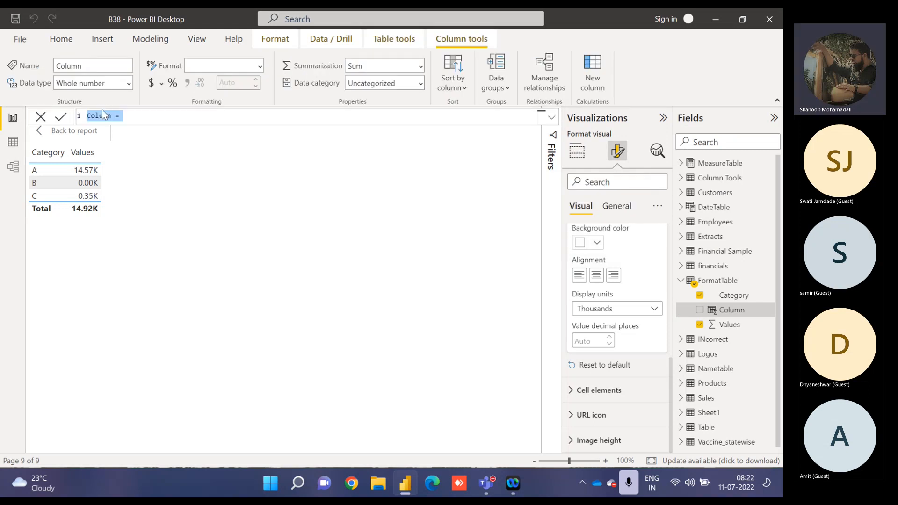
double_click(100, 116)
type("ValueFormatted")
key("Right")
key("Right")
key("Right")
Begin the ValueFormatted formula with an IF that tests whether FormatTable[Category] equals "A".
type("if")
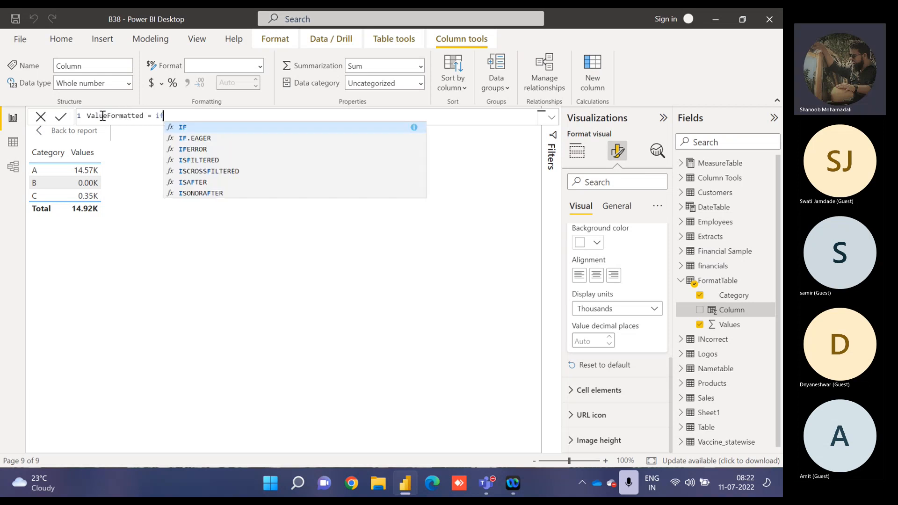
type("(categ")
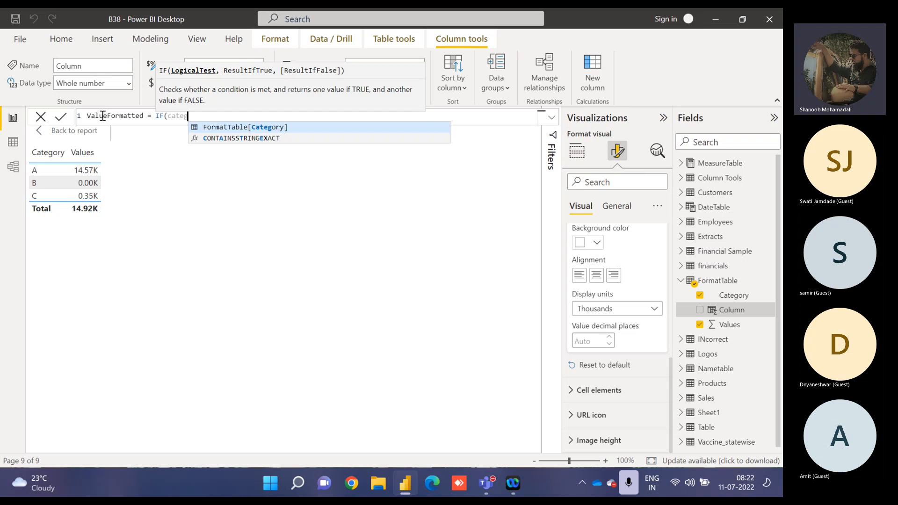
key("Tab")
type("=\"A")
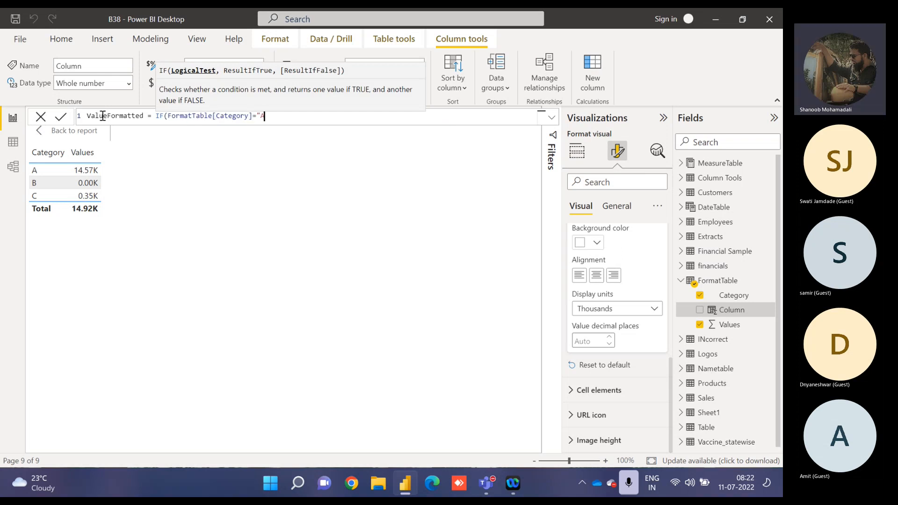
type("\",")
type("format")
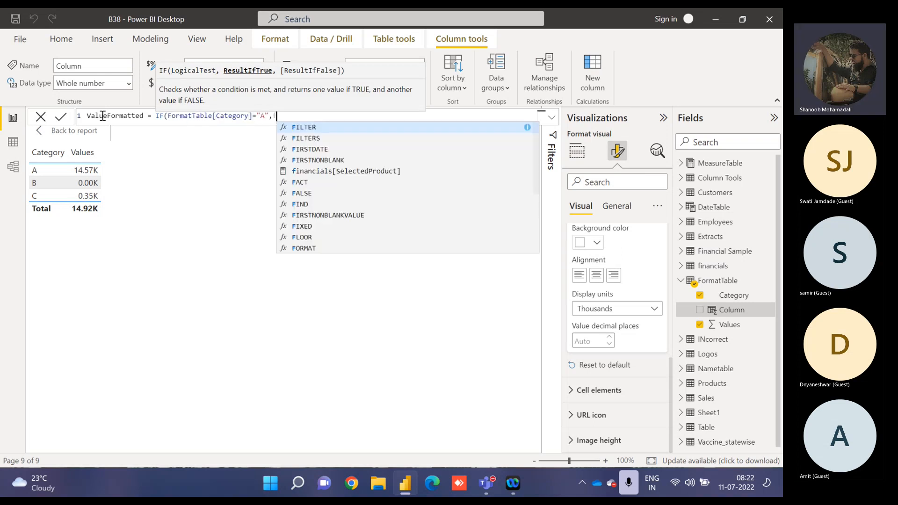
For category A, return FORMAT of FormatTable[Values] with the format string "00.00K", followed by a comma for the next argument.
key("Tab")
type("value")
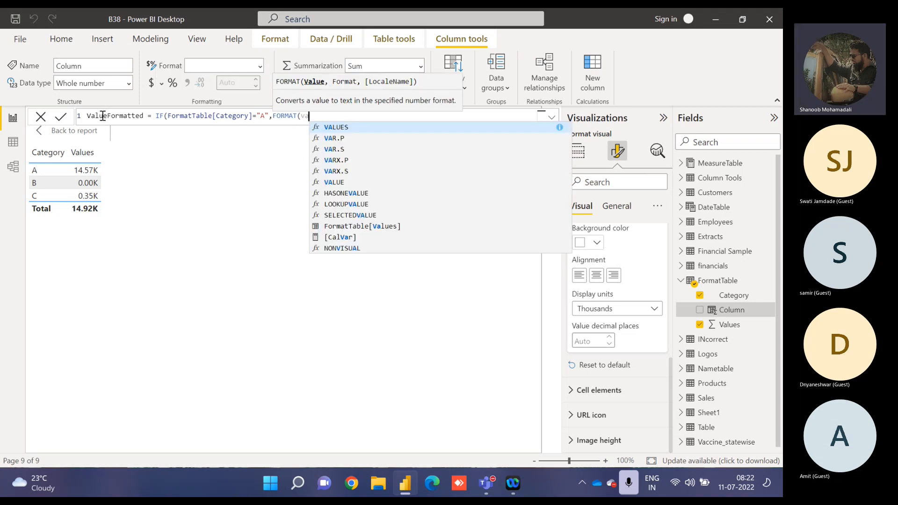
key("Down")
key("Down")
key("Down")
key("Down")
key("Down")
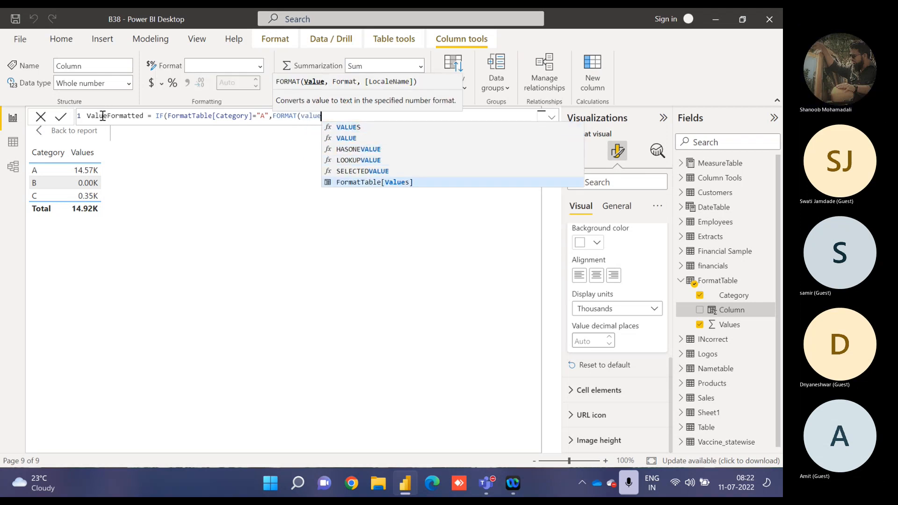
key("Tab")
type(",\"")
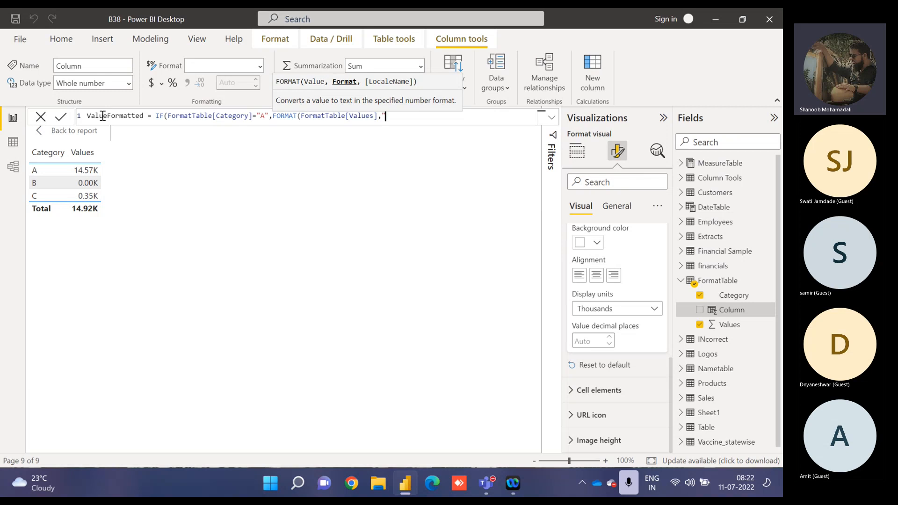
type("00.00")
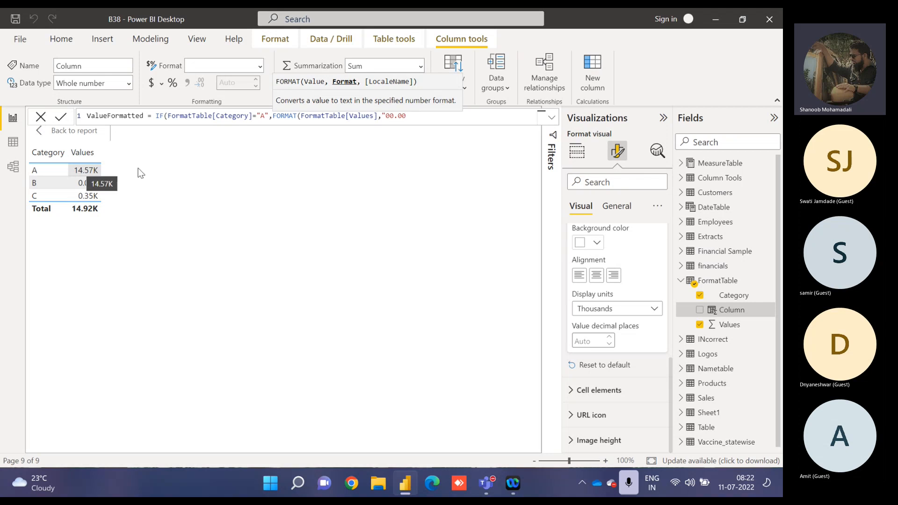
type("K")
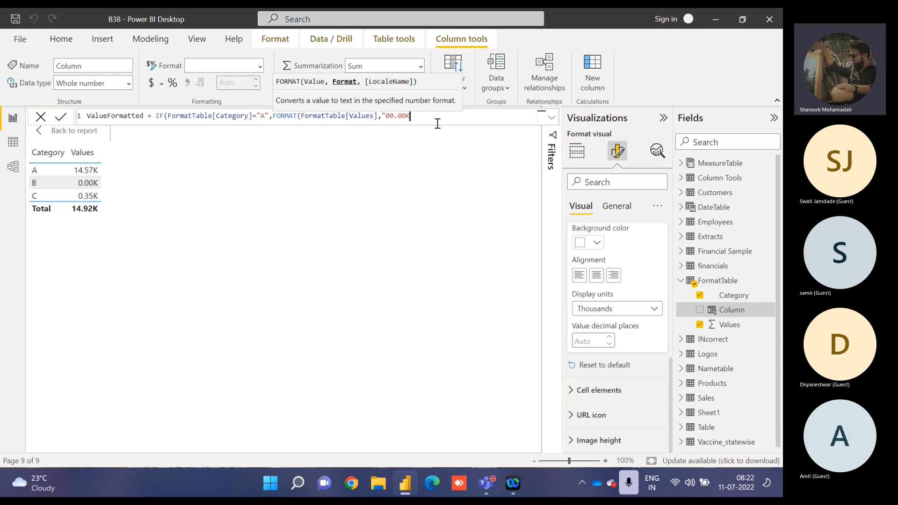
type("\",")
Duplicate the IF expression onto a second formula line and change its tested category to "B".
key("shift+Left")
key("shift+Left")
key("shift+Left")
key("shift+Left")
key("shift+Left")
key("shift+Left")
key("shift+Left")
key("shift+Left")
key("shift+Left")
key("shift+Left")
key("shift+Left")
key("shift+Left")
key("shift+Left")
key("shift+Left")
key("shift+Left")
key("shift+Left")
key("shift+Left")
key("shift+Left")
key("shift+Left")
key("shift+Left")
key("shift+Left")
key("shift+Left")
key("shift+Left")
key("shift+Left")
key("shift+Left")
key("shift+Left")
key("shift+Left")
key("shift+Left")
key("shift+Left")
key("shift+Left")
key("shift+Left")
key("shift+Left")
key("shift+Left")
key("shift+Left")
key("shift+Left")
key("shift+Left")
key("shift+Left")
key("shift+Left")
key("shift+Left")
key("shift+Left")
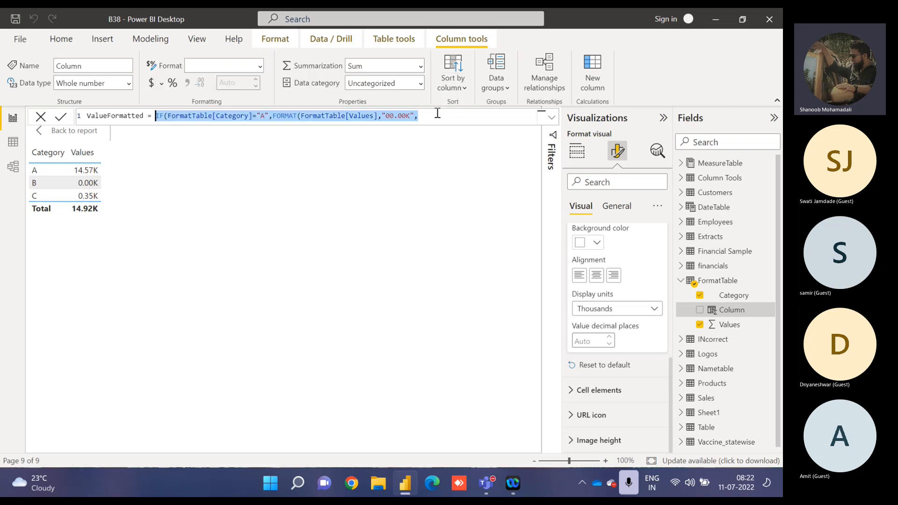
key("ctrl+c")
key("End")
key("shift+Return")
key("ctrl+v")
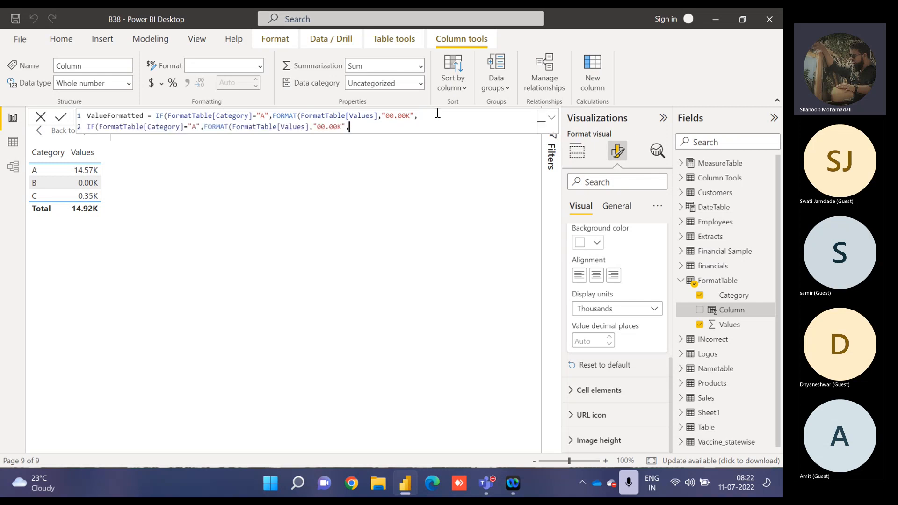
left_click(195, 126)
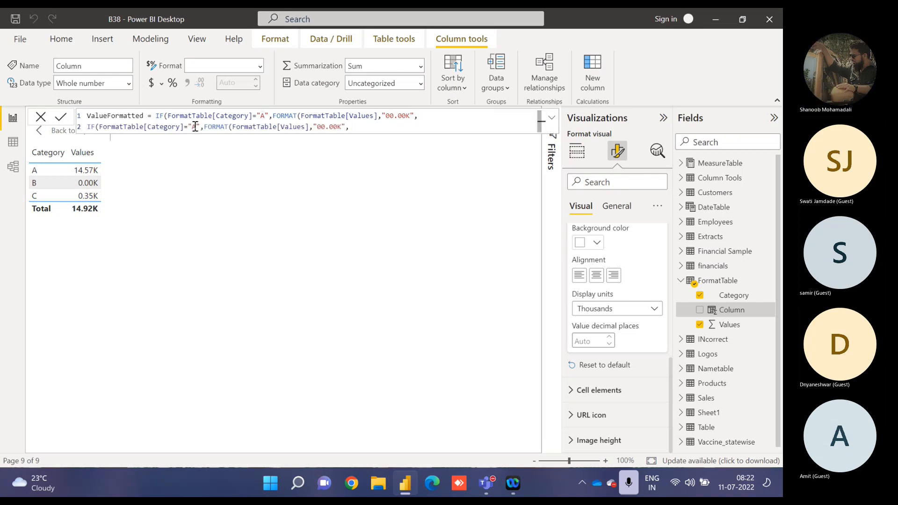
key("BackSpace")
type("B")
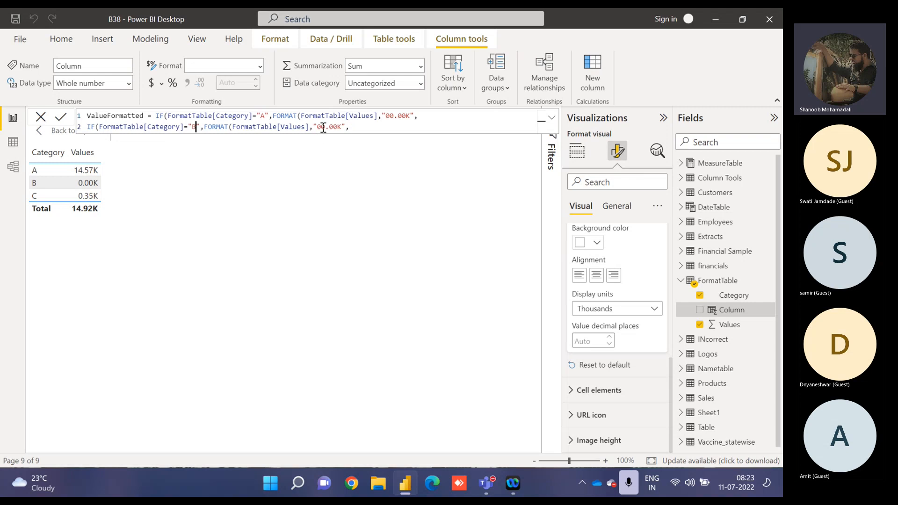
Try "00.00 %" as the format string for category B on the second formula line.
left_click(317, 127)
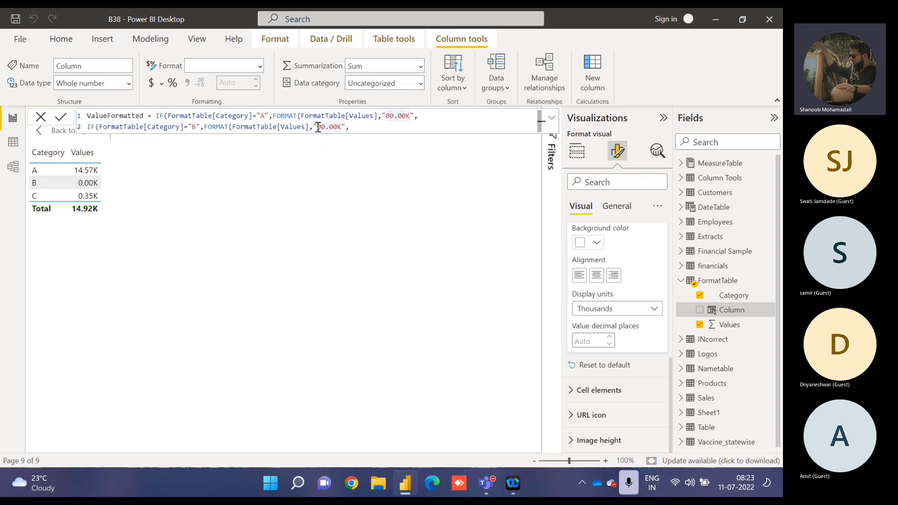
left_click_drag(318, 126, 341, 127)
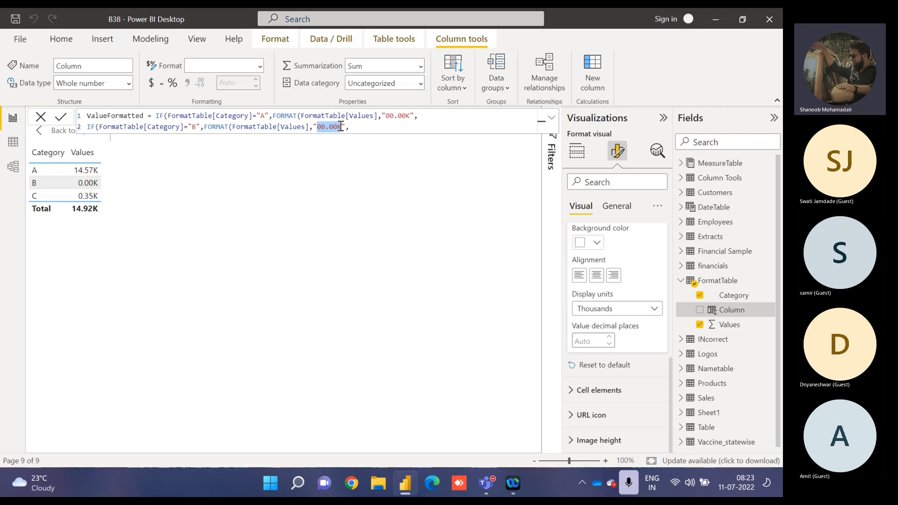
type("00.00 %")
key("Left")
key("Left")
key("Left")
key("BackSpace")
key("Left")
key("Left")
key("BackSpace")
key("Right")
key("Right")
key("BackSpace")
key("Delete")
key("Right")
key("Right")
Set the format string for category B to "percent" on the second formula line.
key("shift+Left")
key("shift+Left")
key("shift+Left")
type("precent")
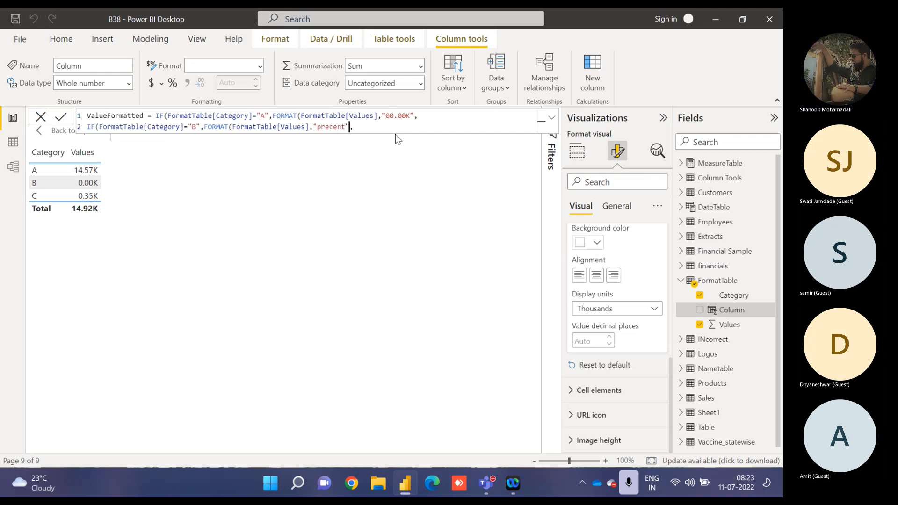
key("Left")
key("Left")
key("Left")
type("er")
key("Right")
key("Right")
key("Right")
key("Right")
key("Right")
key("Right")
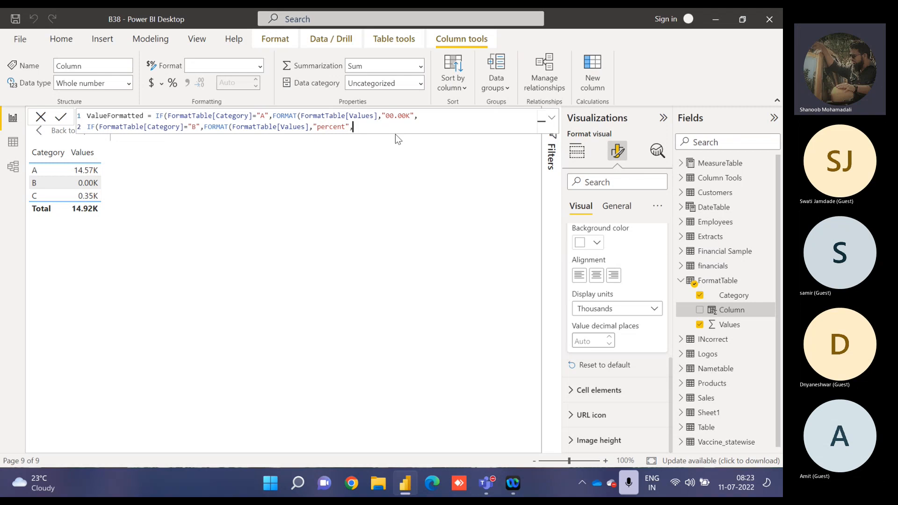
Paste the copied IF expression onto a third formula line and change its tested category to "C".
key("shift+Return")
key("ctrl+v")
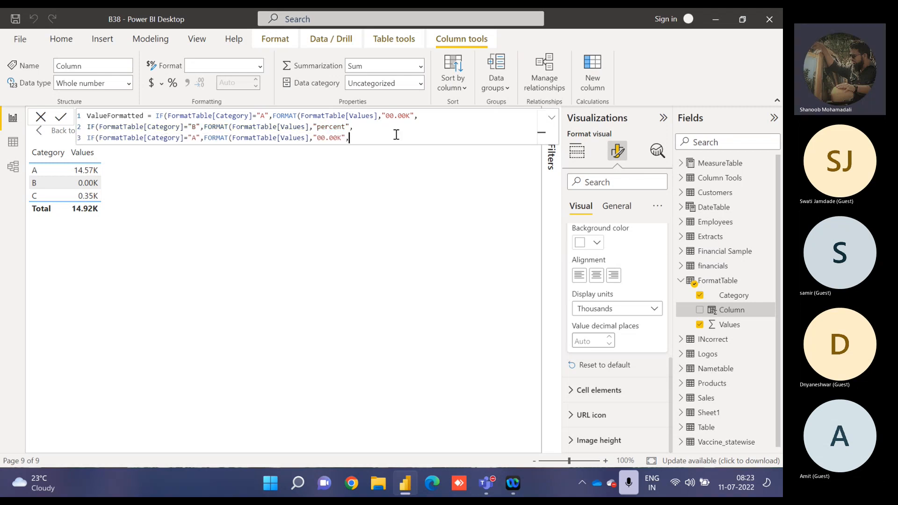
left_click(197, 136)
key("BackSpace")
type("C")
Set the format string for category C to "00" and remove the trailing comma on the third line.
key("Right")
key("Right")
key("Right")
key("Right")
key("Right")
key("Right")
key("Right")
key("Right")
key("Right")
key("Right")
key("Right")
key("Right")
key("Right")
key("Right")
key("Right")
key("Right")
key("Right")
key("Right")
key("Right")
key("Right")
key("shift+Right")
key("shift+Right")
key("shift+Right")
key("shift+Right")
type("\\")
key("BackSpace")
key("Right")
key("Right")
key("BackSpace")
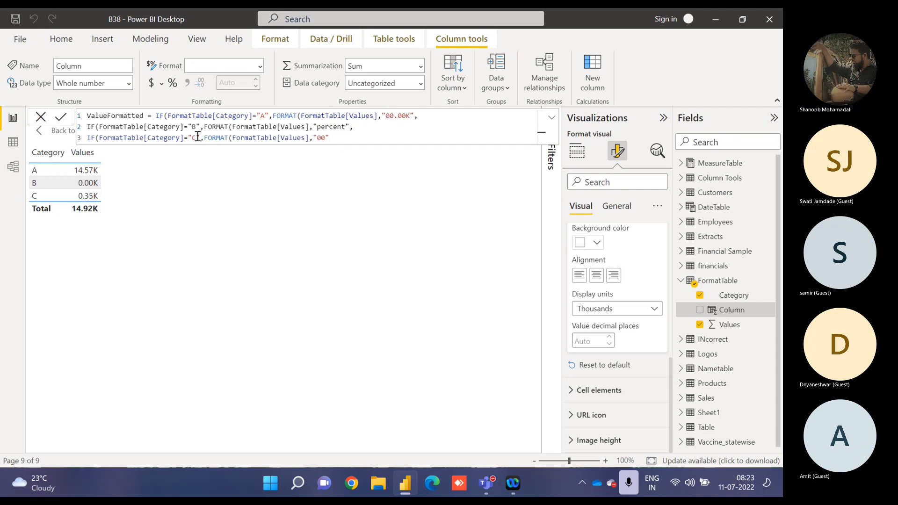
Close the formula with six parentheses, commit it, and add ValueFormatted to the table visual.
type("))))))")
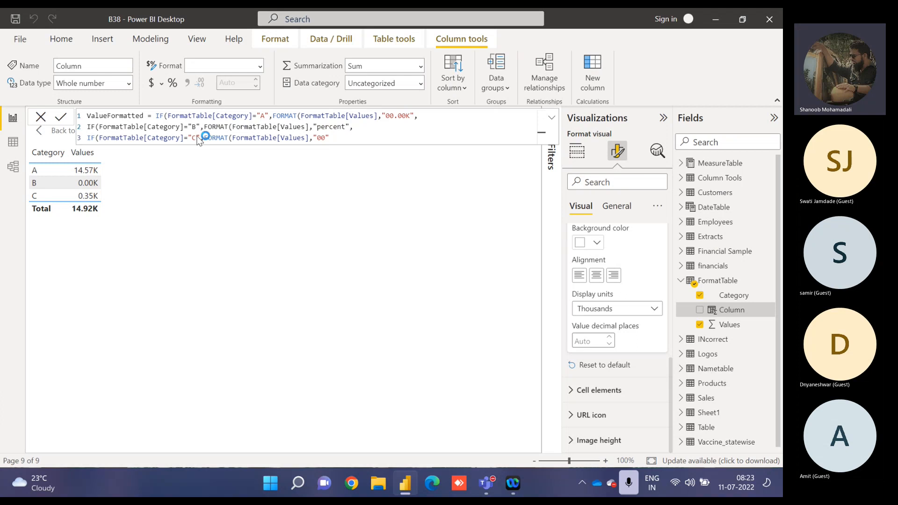
key("Return")
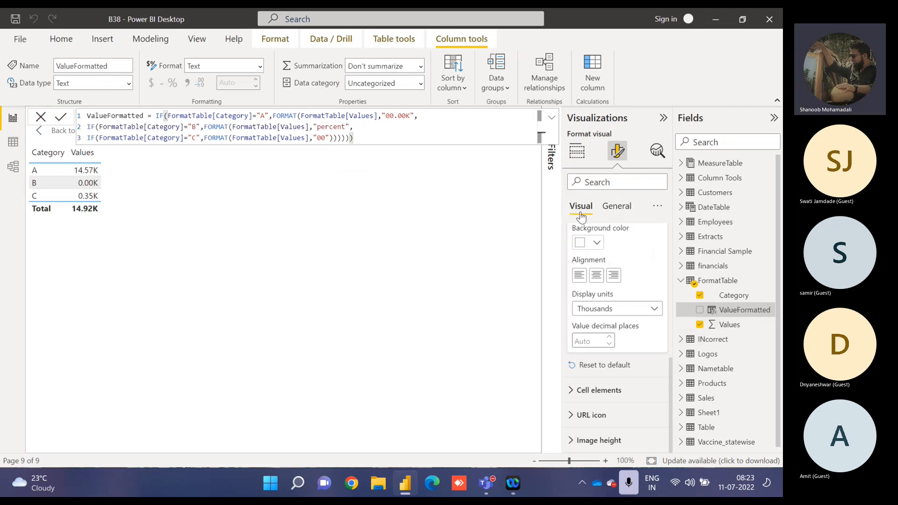
left_click(578, 158)
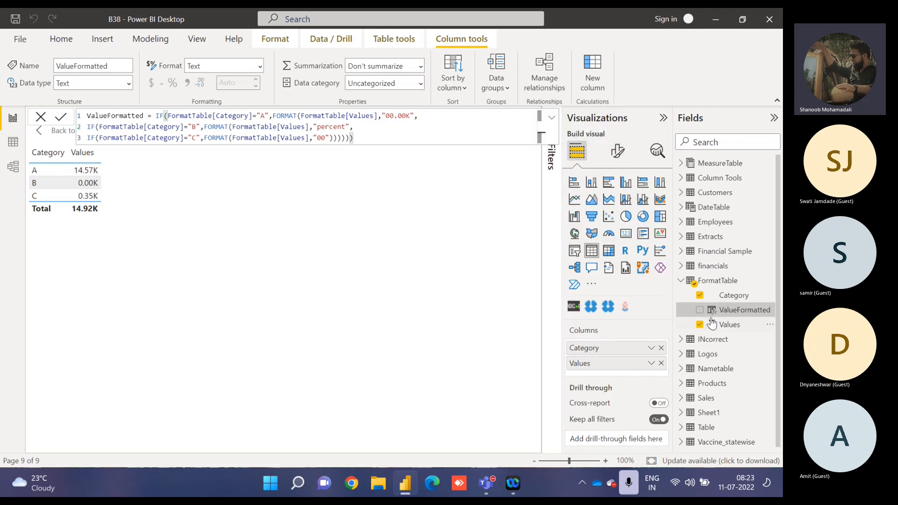
left_click(700, 309)
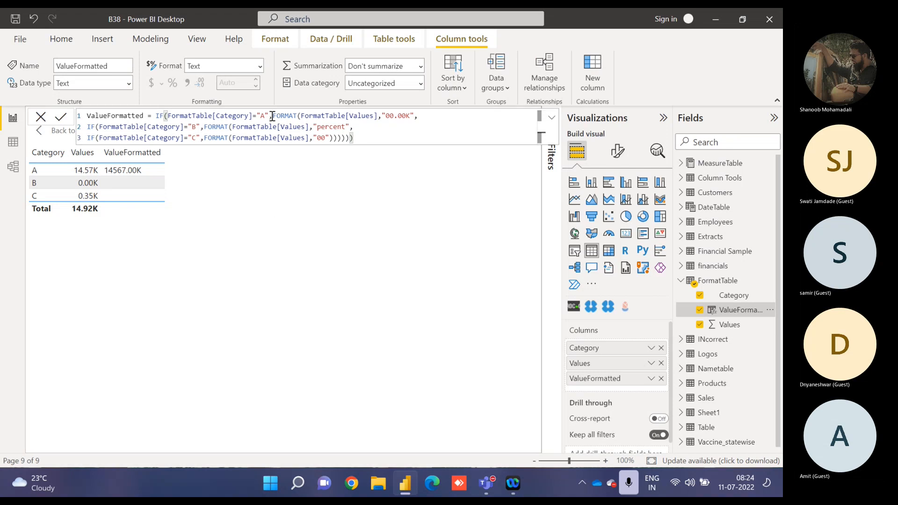
Close the FORMAT calls for categories A and B, remove two surplus parentheses at the formula's end, and commit it.
left_click(414, 115)
type(")")
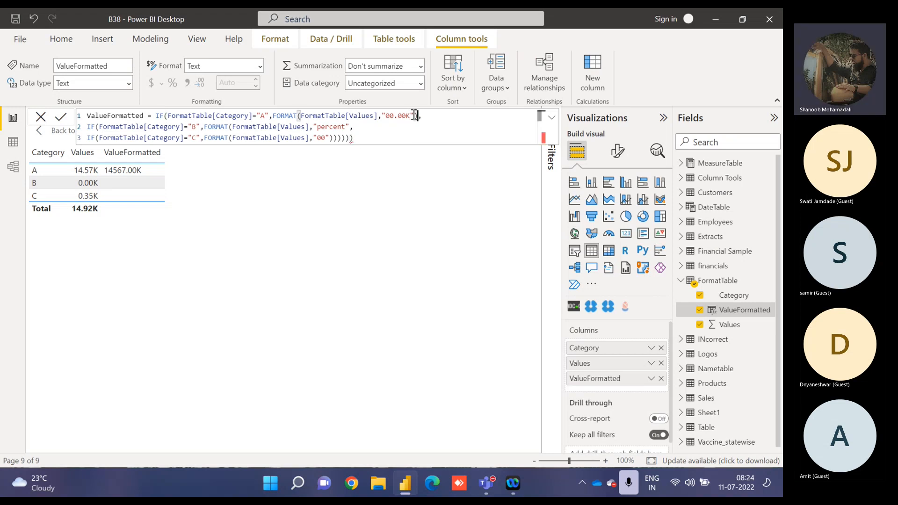
key("Down")
type(")")
key("Down")
key("BackSpace")
key("BackSpace")
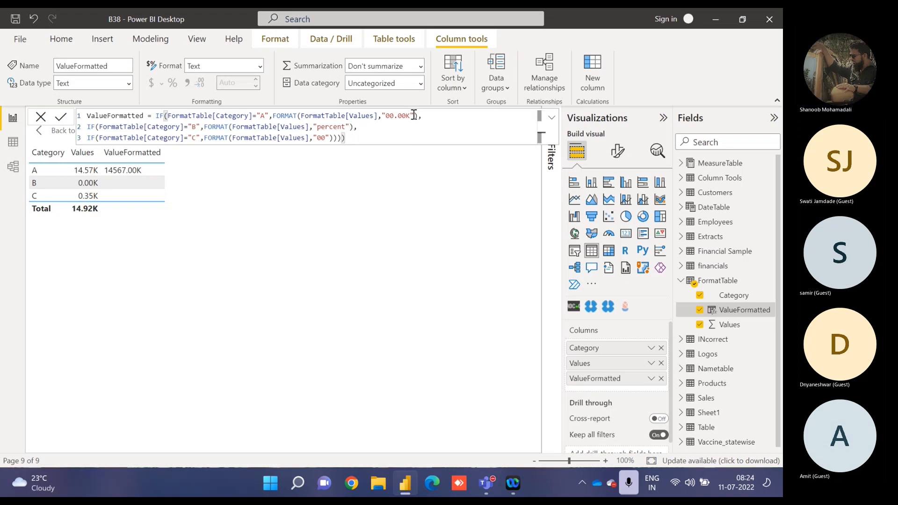
key("Return")
left_click(552, 117)
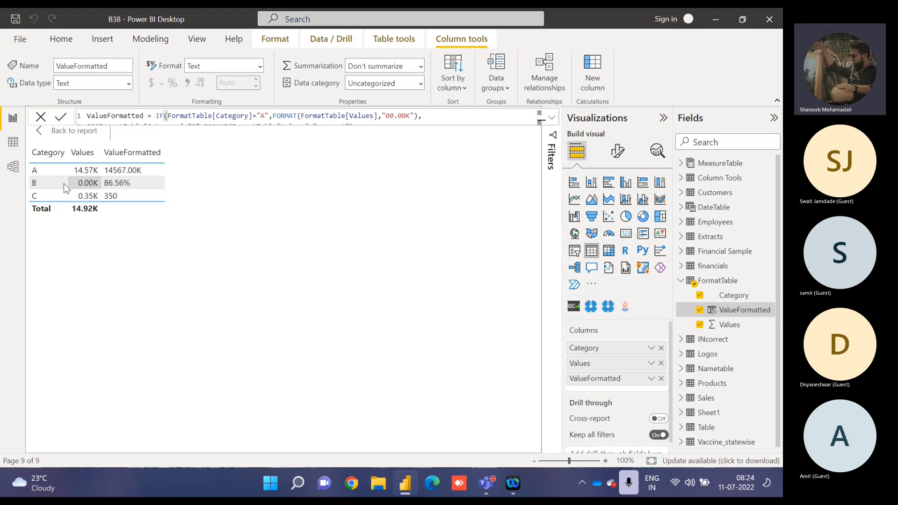
Examine the ValueFormatted results for each category by highlighting their rows in the table visual.
left_click(121, 186)
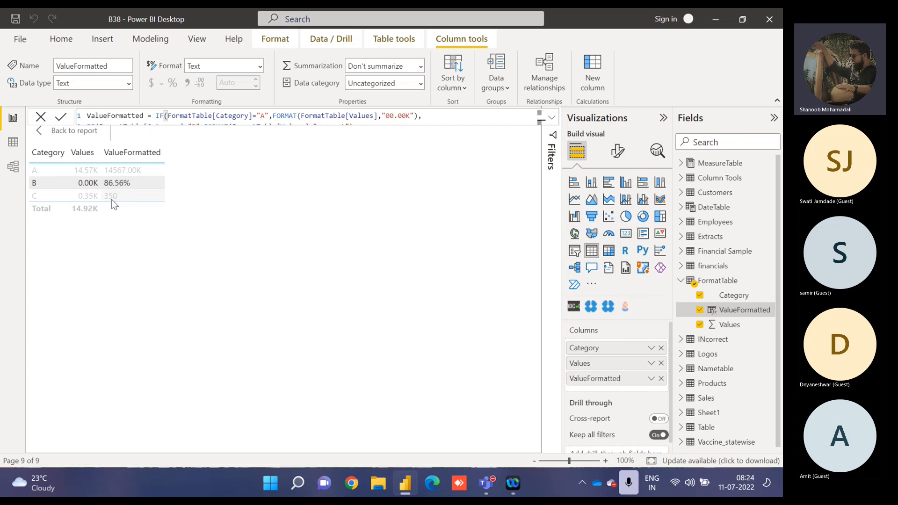
left_click(112, 200)
left_click(111, 199)
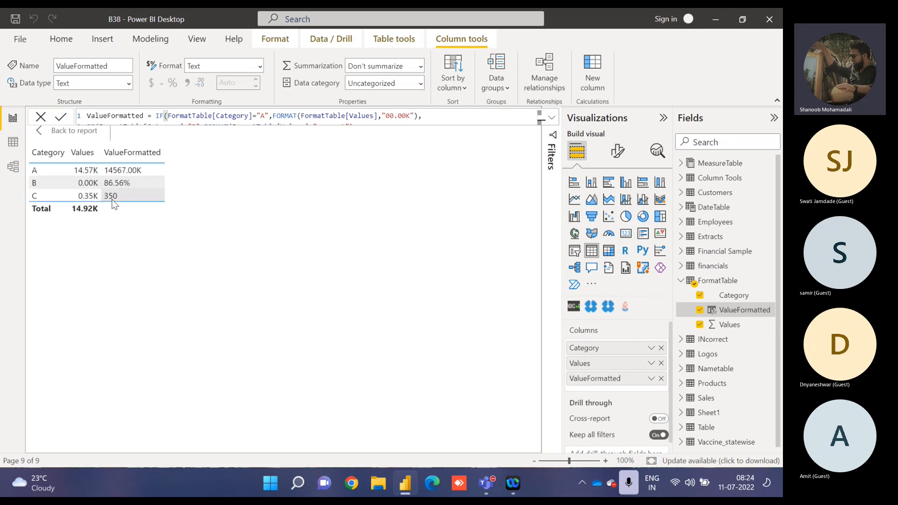
left_click(120, 171)
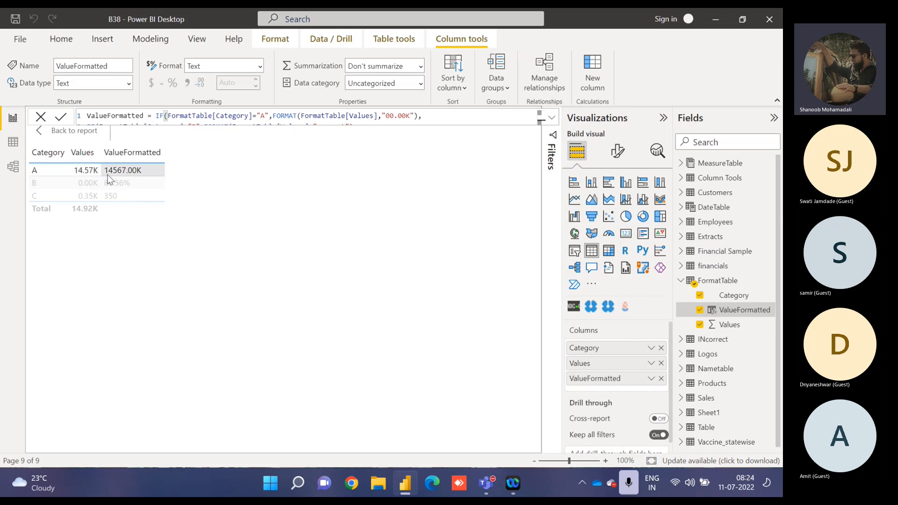
left_click(108, 173)
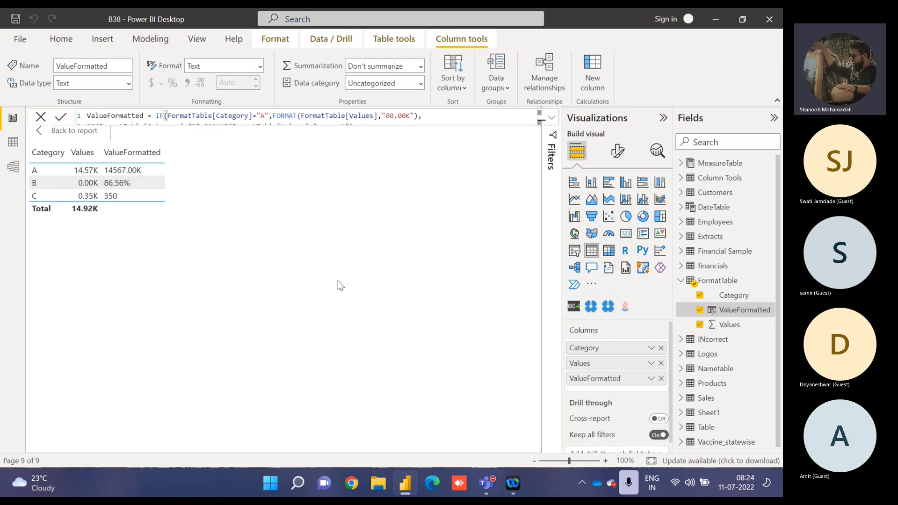
Wrap category A's FormatTable[Values] in DIVIDE with denominator 1000 and alternate result 0 in the ValueFormatted formula, and commit it.
left_click(552, 118)
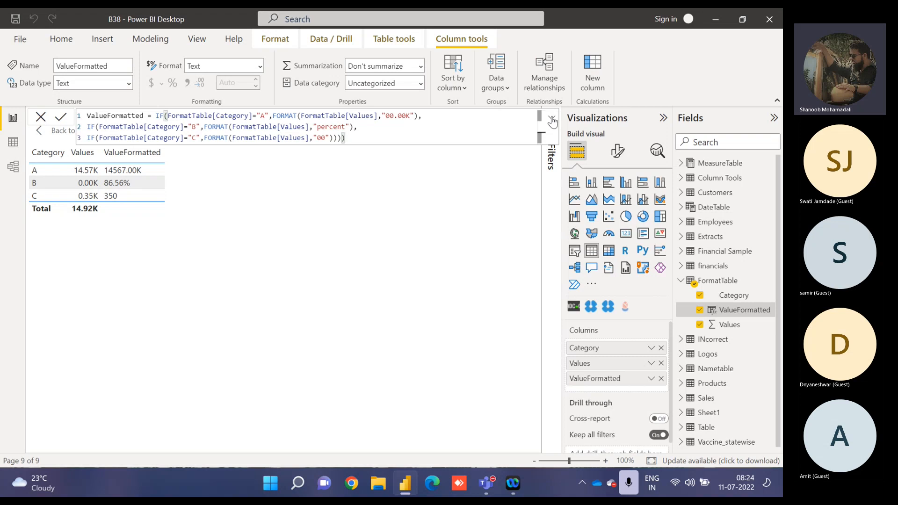
left_click(301, 118)
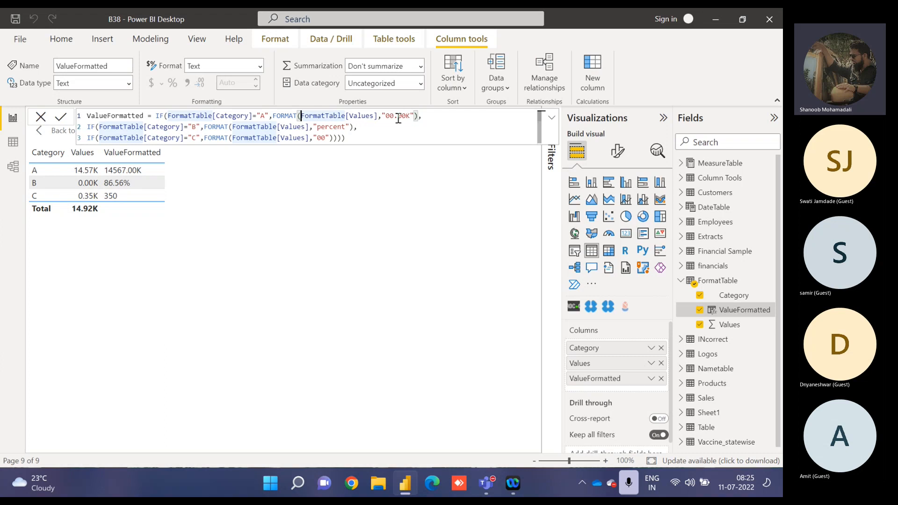
type("divide")
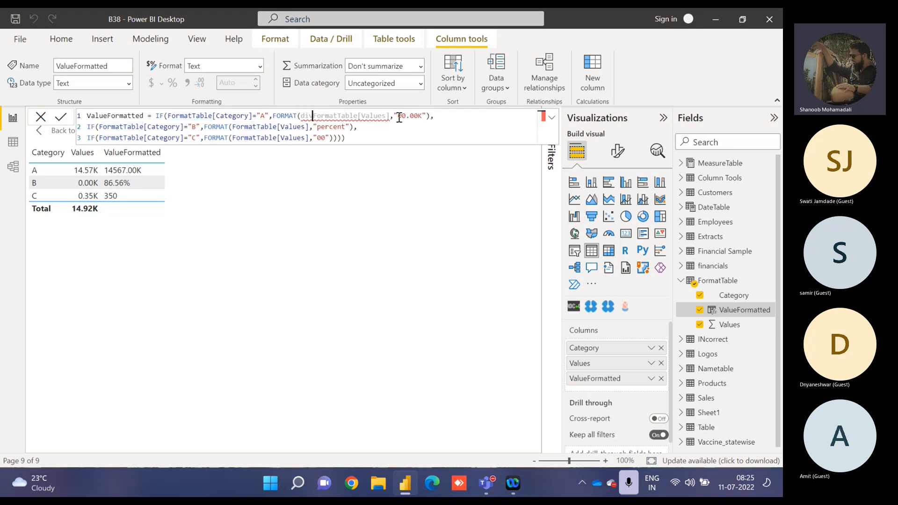
type("(")
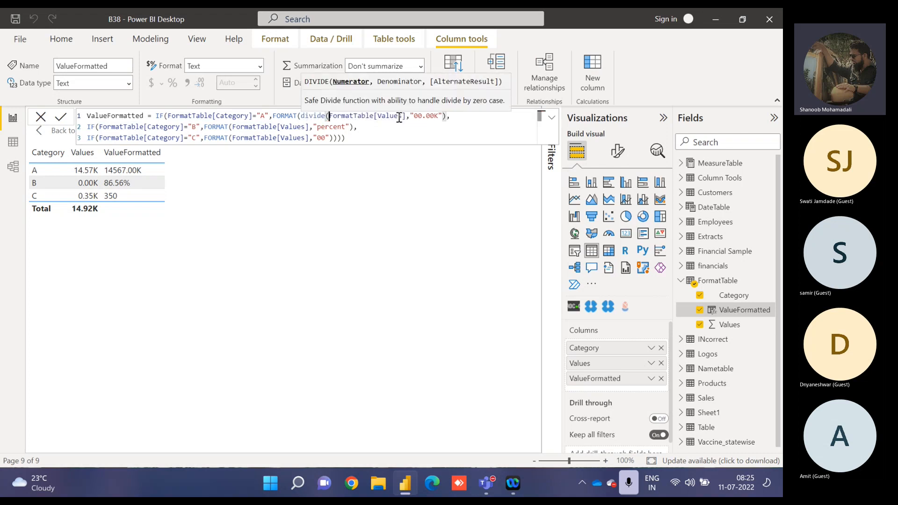
left_click(406, 117)
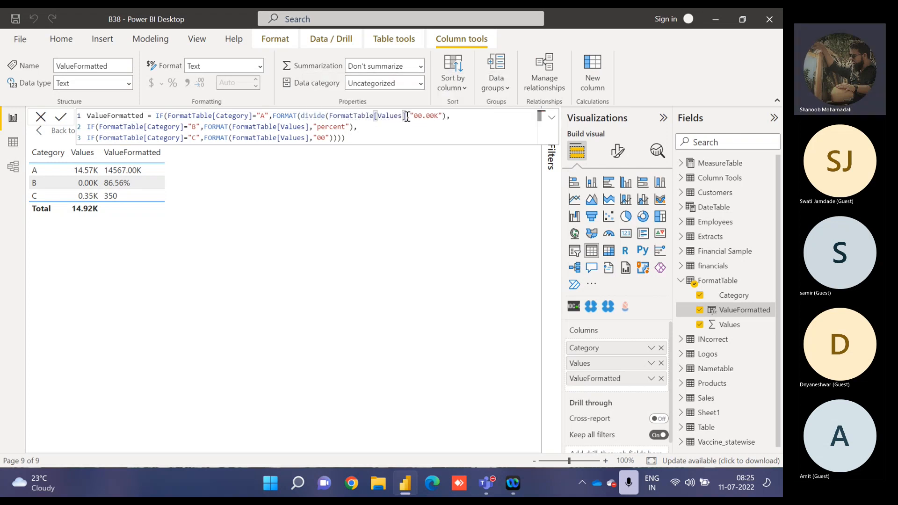
type(",1000")
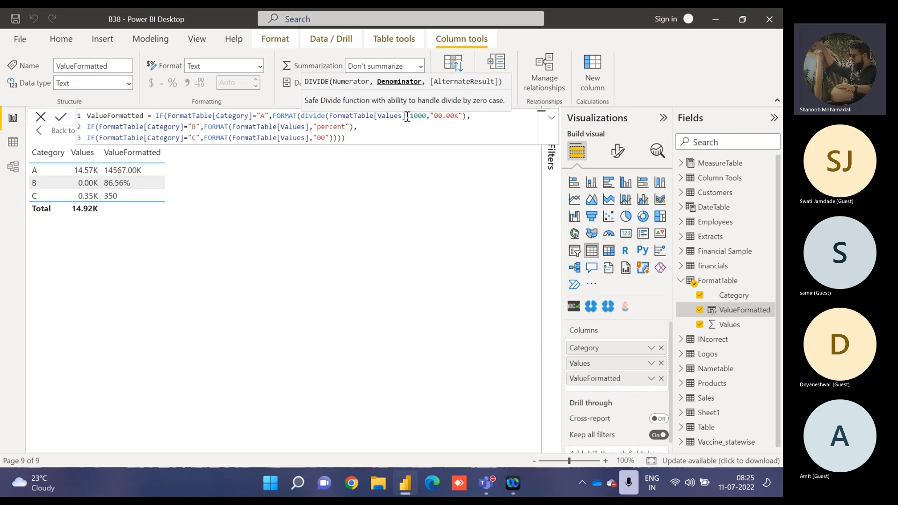
type(",0)")
key("ctrl+End")
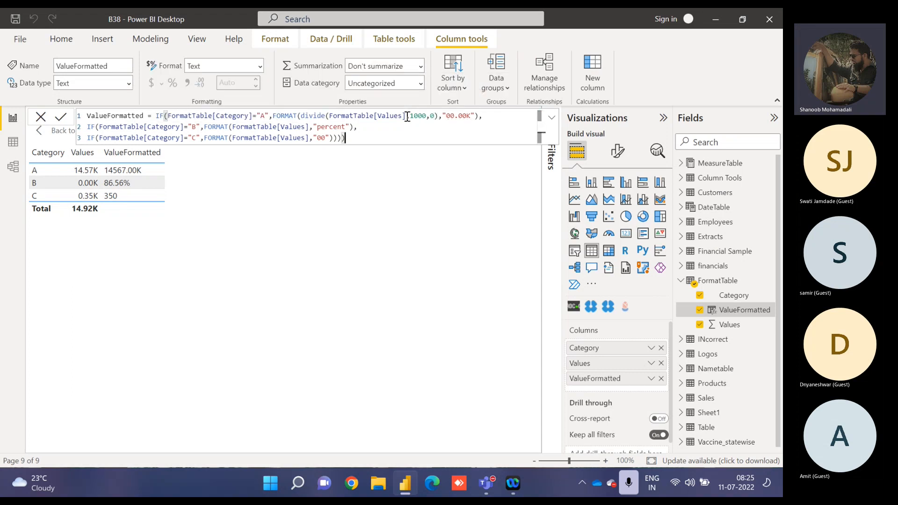
key("Return")
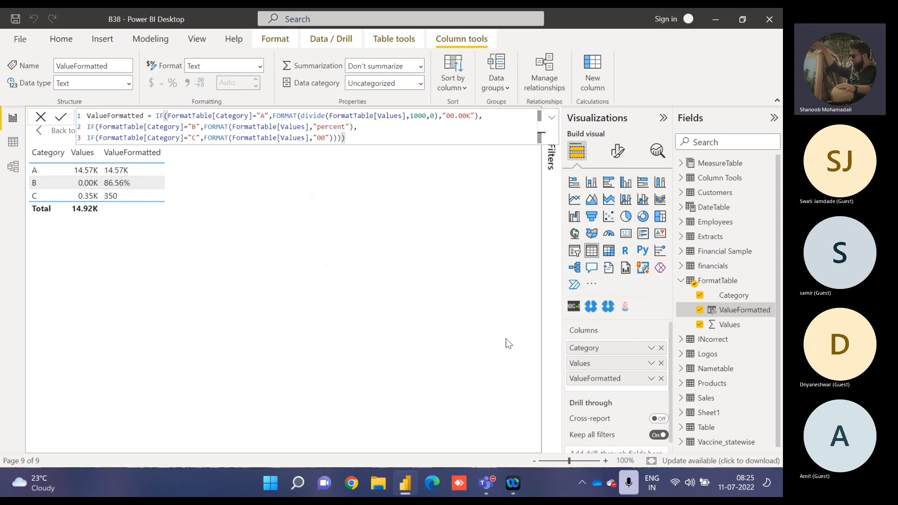
Remove Values from the table visual and return to the report page.
left_click(661, 362)
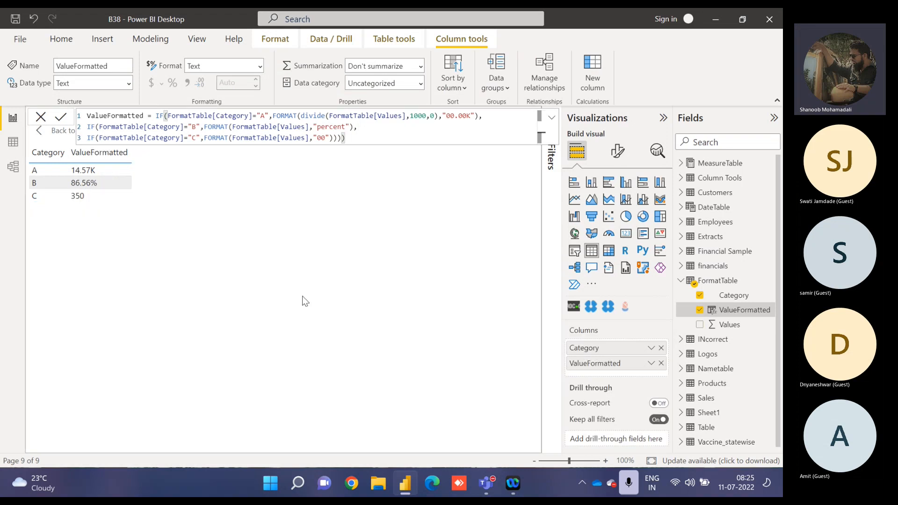
left_click(734, 296)
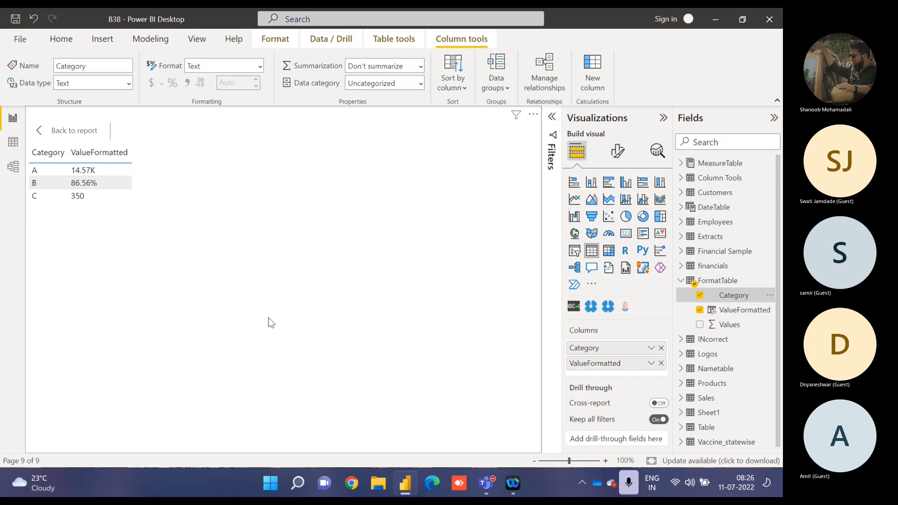
left_click(83, 130)
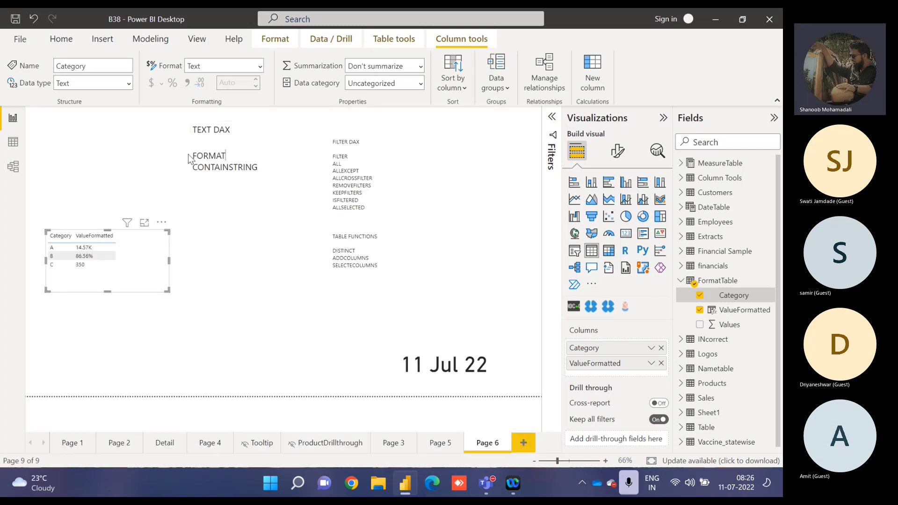
Delete FORMAT from the TEXT DAX function list in the page's text box.
double_click(204, 155)
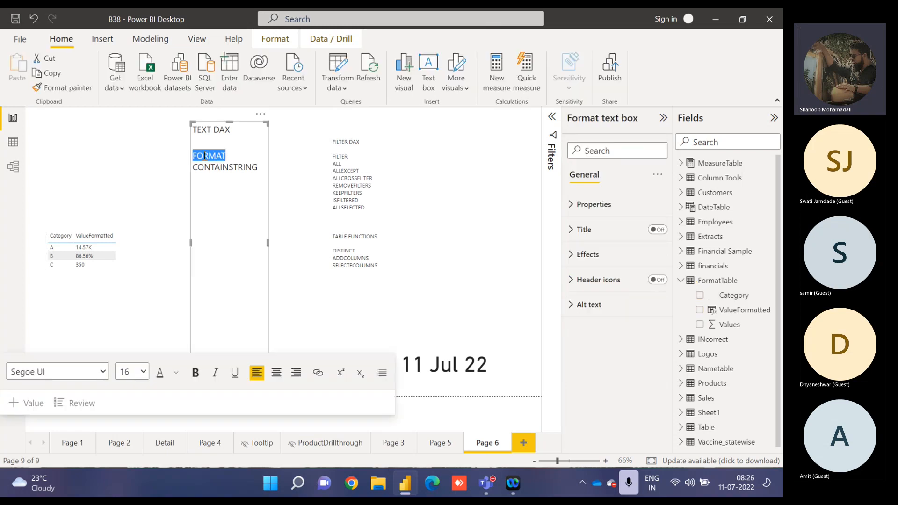
key("BackSpace")
left_click(166, 169)
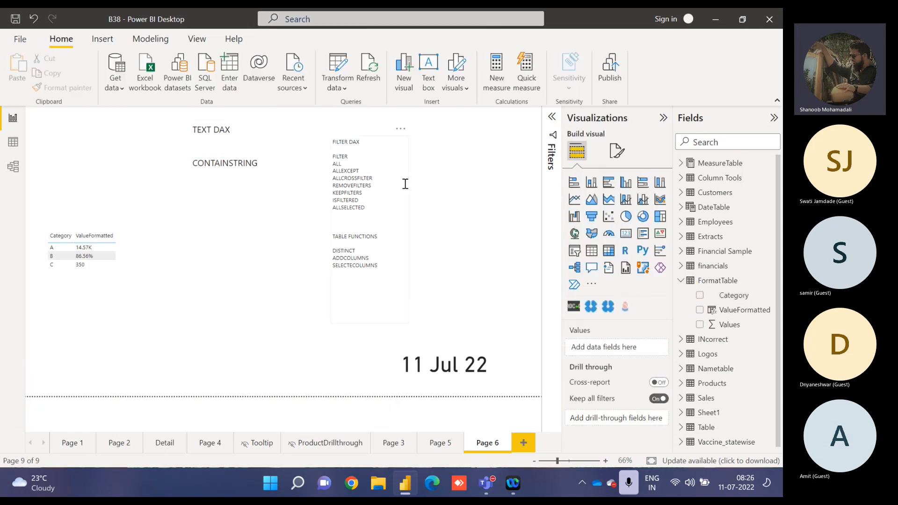
Show the "contains" condition under Advanced filtering in the table visual's Category filter, and collapse the filters.
left_click(550, 138)
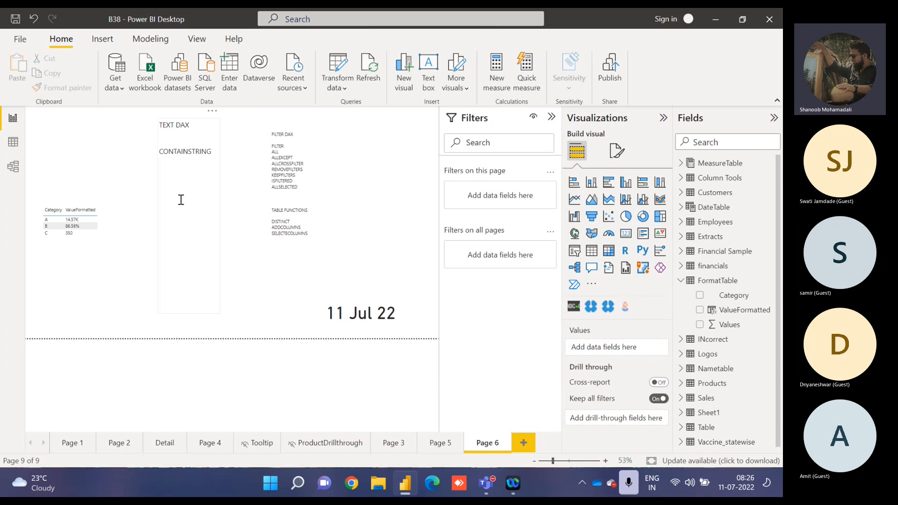
left_click(117, 239)
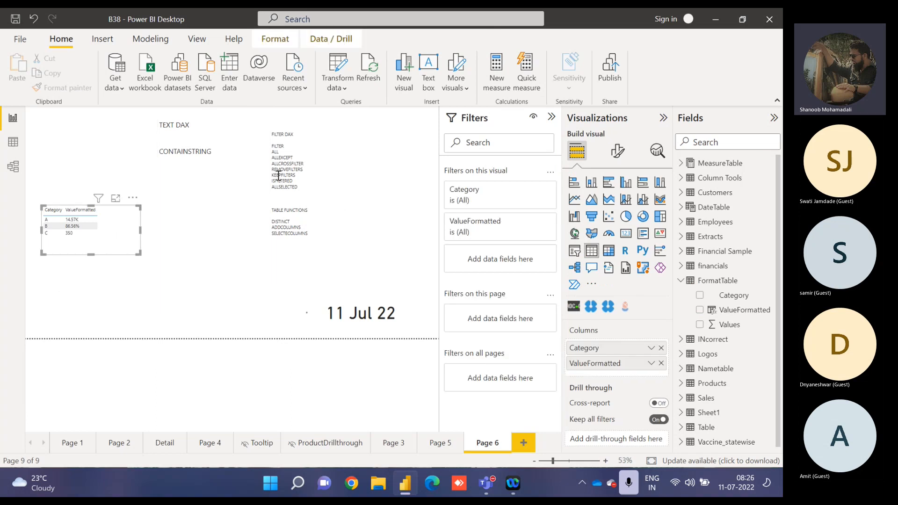
left_click(478, 195)
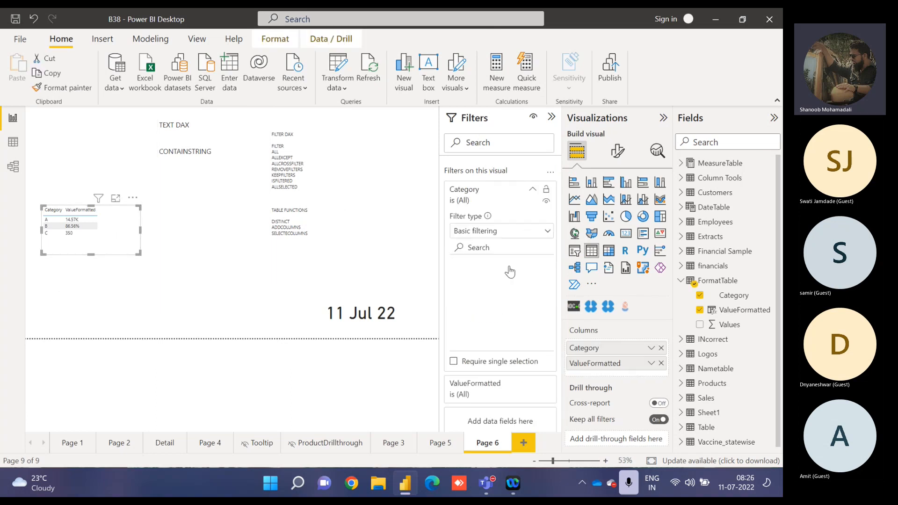
left_click(478, 234)
left_click(477, 245)
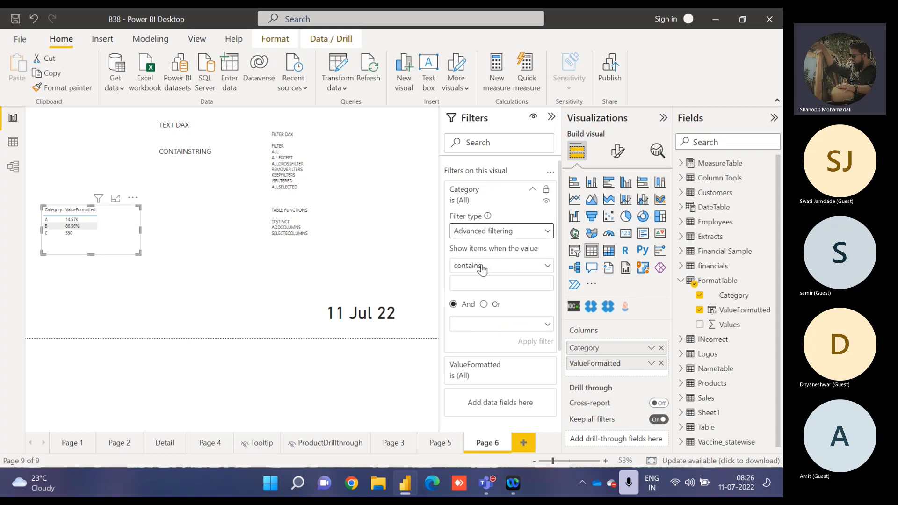
left_click(482, 268)
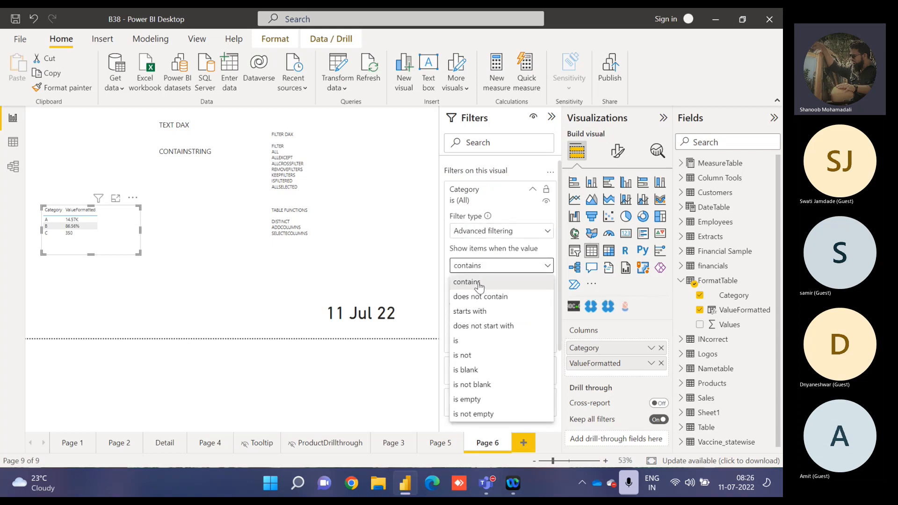
left_click(478, 282)
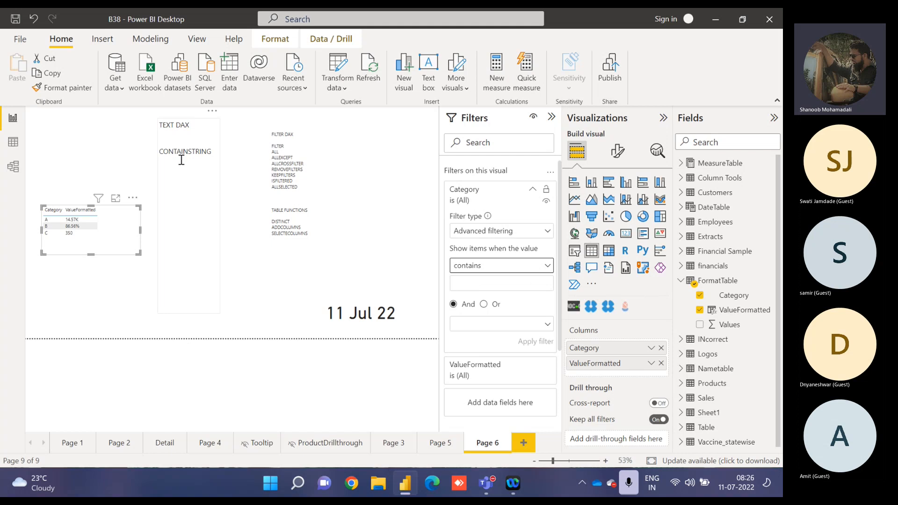
left_click(484, 120)
Open the table visual in focus mode and replace Category and ValueFormatted with Product from Financial Sample.
left_click(144, 222)
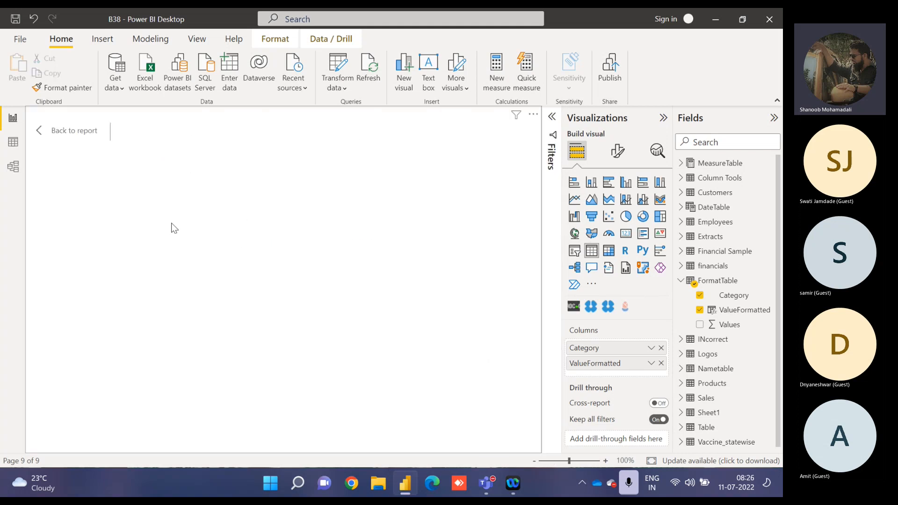
left_click(661, 348)
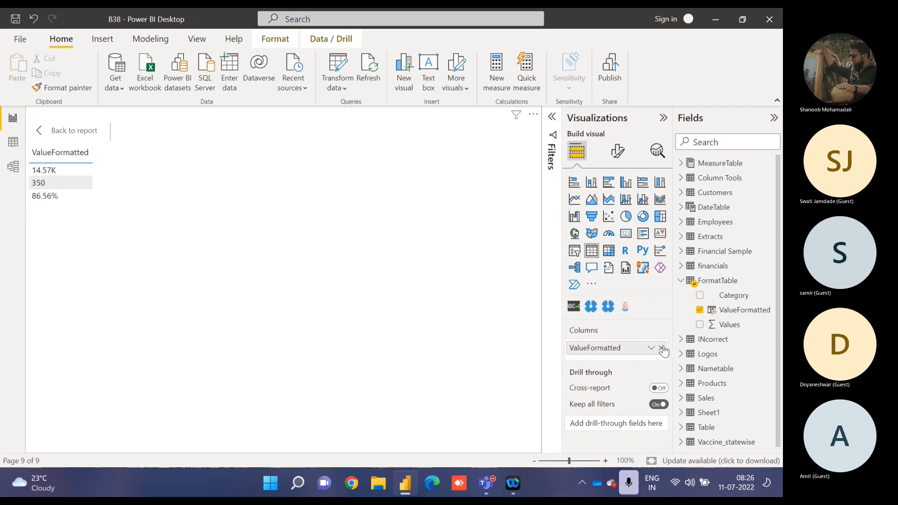
left_click(680, 281)
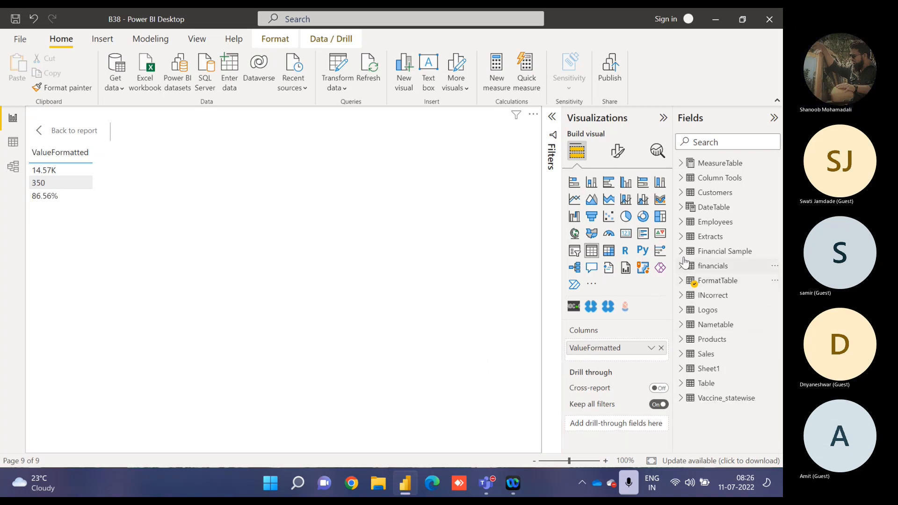
left_click(682, 253)
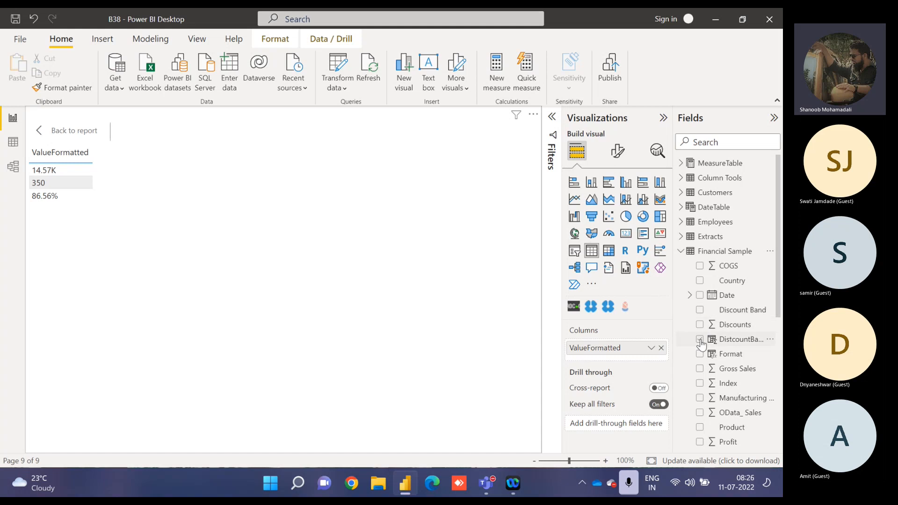
left_click(699, 428)
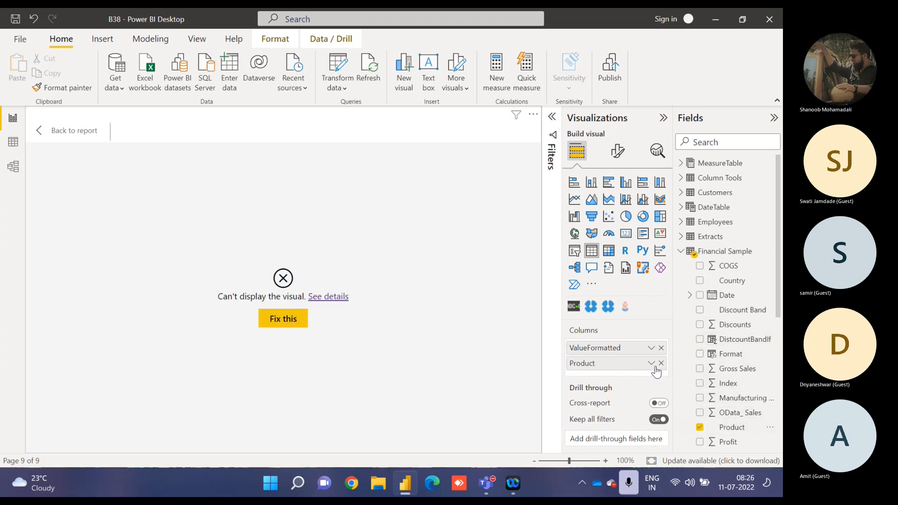
left_click(661, 348)
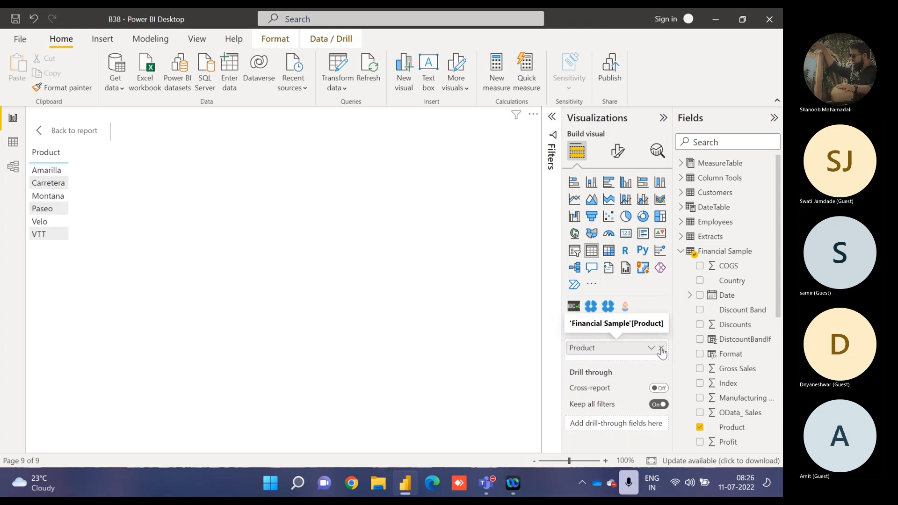
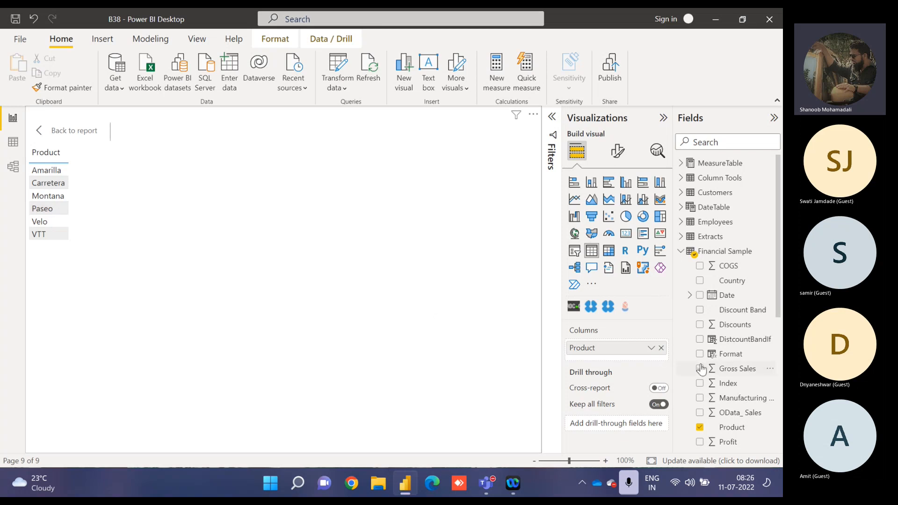
Create a calculated column named ContainS in Financial Sample, beginning its formula with an IF function.
left_click(772, 344)
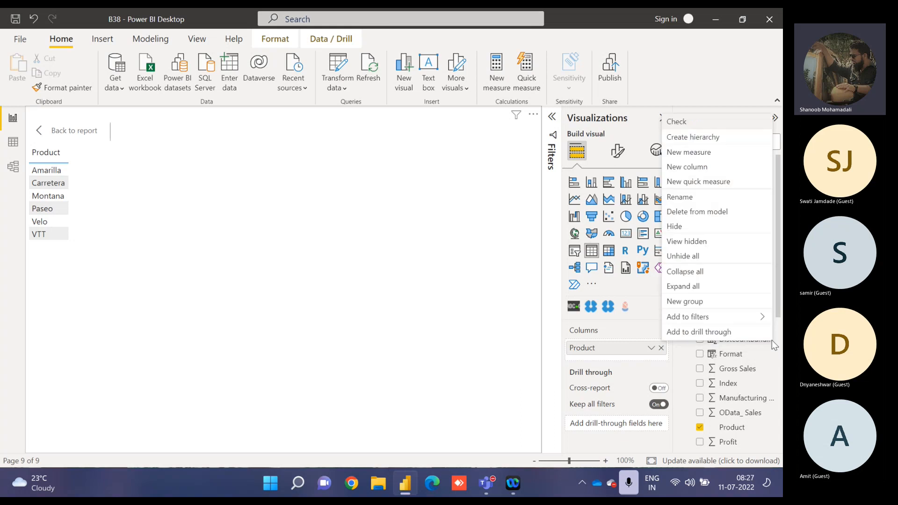
left_click(709, 167)
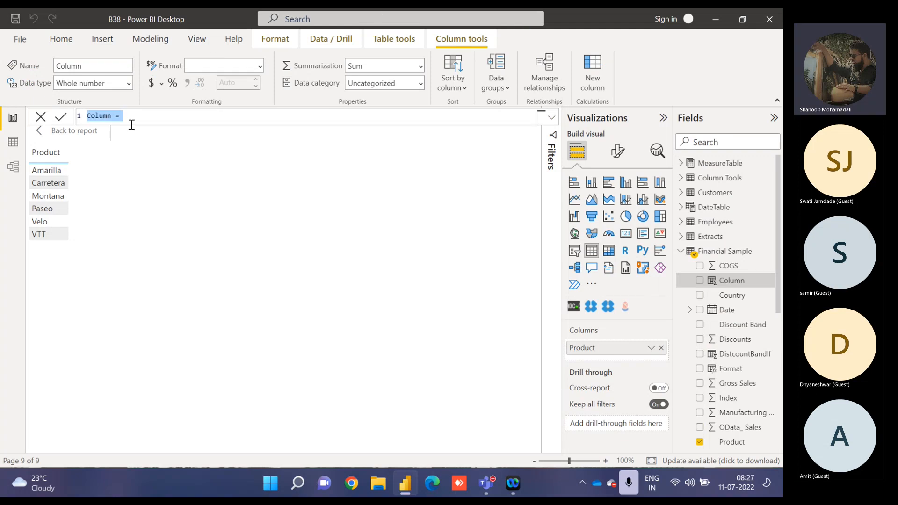
type("Contains = if")
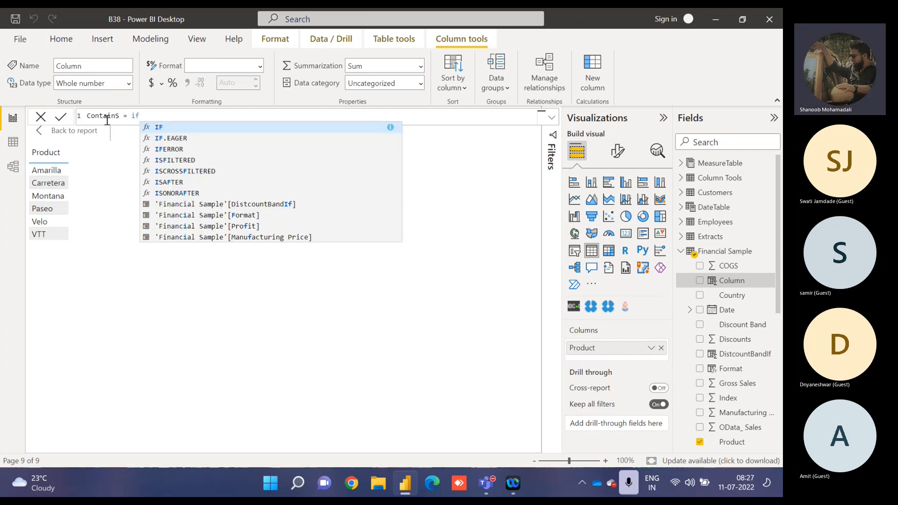
type("(")
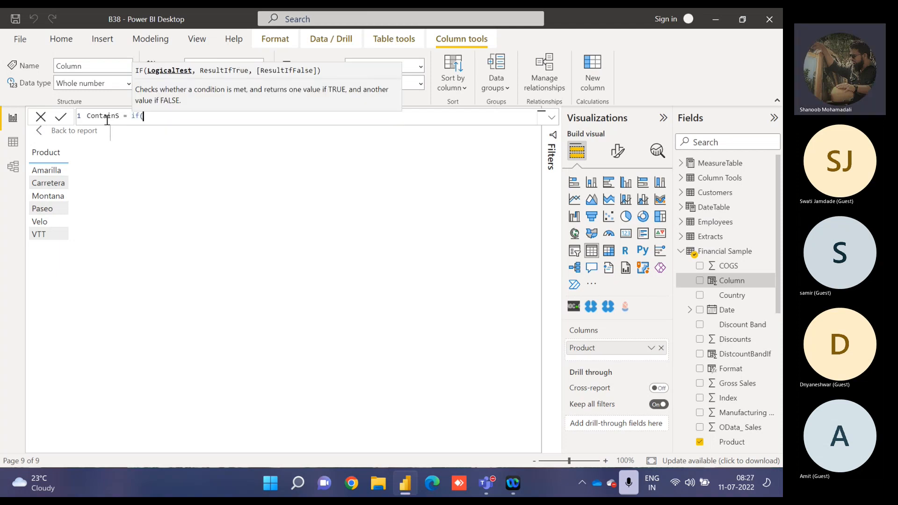
type("contain")
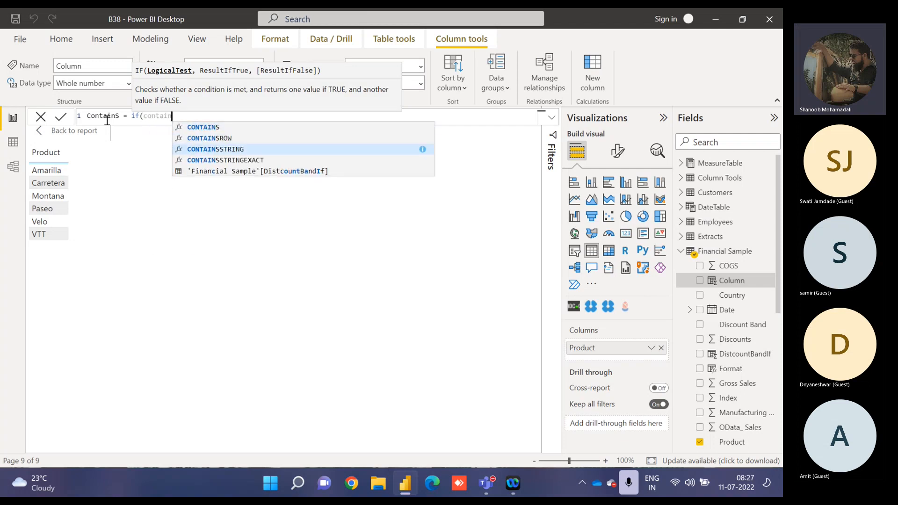
Set the IF condition to CONTAINSSTRING searching 'Financial Sample'[Product] for "ar".
key("Tab")
type("prod")
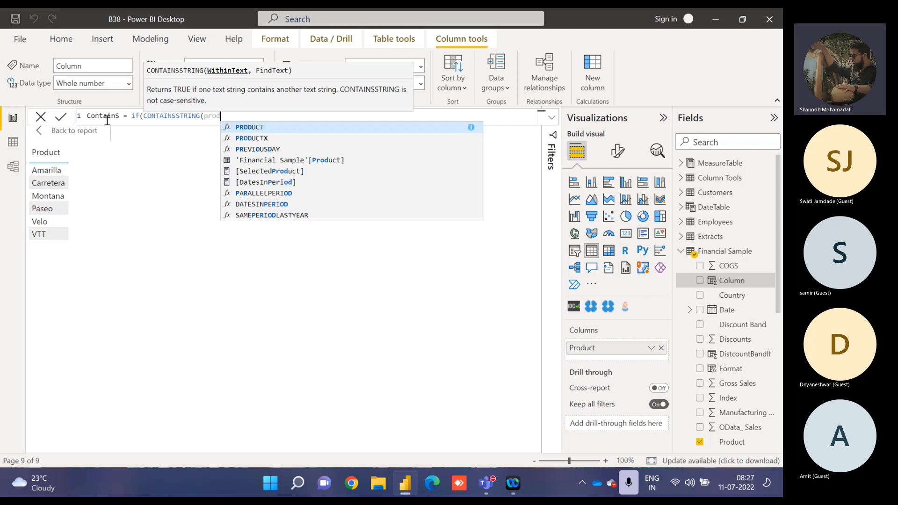
key("Down")
key("Down")
key("Down")
key("Tab")
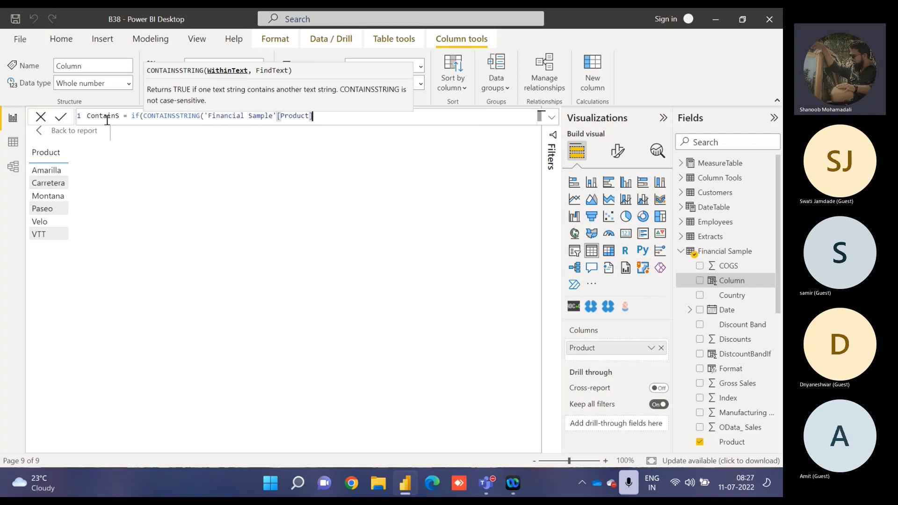
type(",\"")
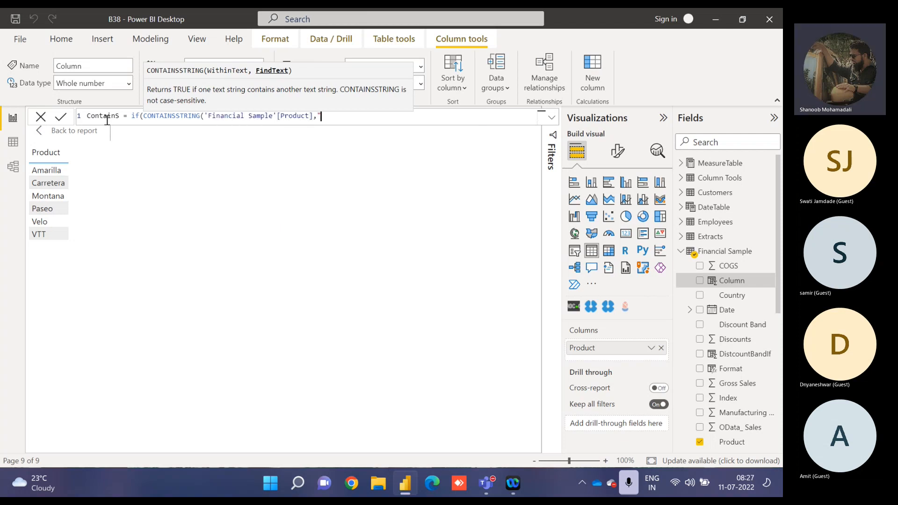
type("ar\")")
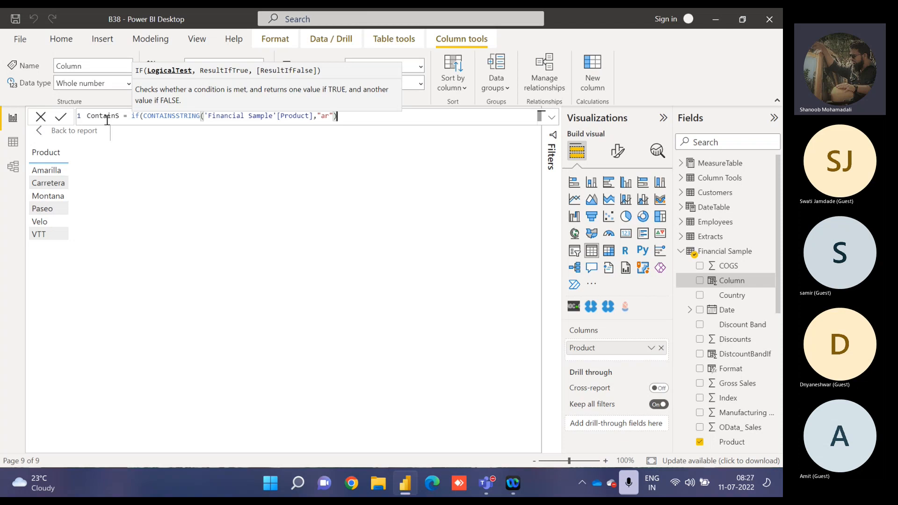
Make the IF return 'Financial Sample'[Product] when true and BLANK() otherwise, commit the formula, and add ContainS to the table visual.
type(",")
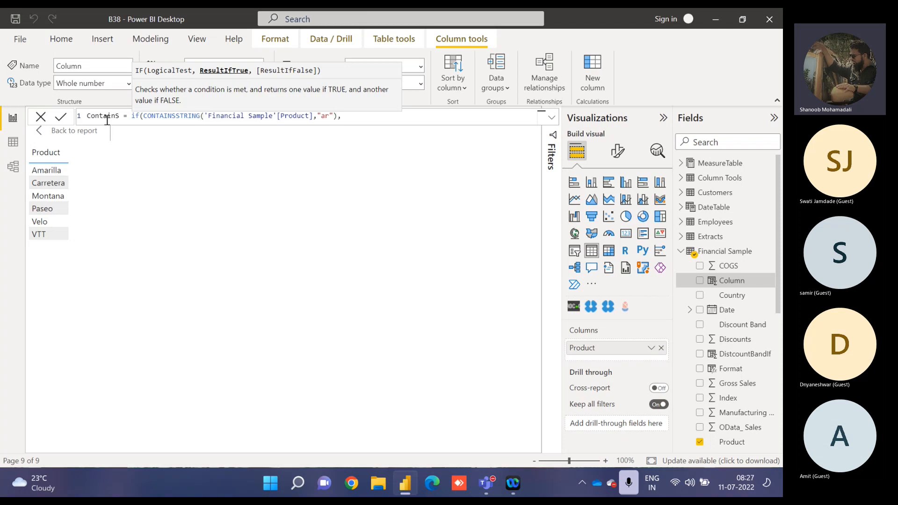
type("prod")
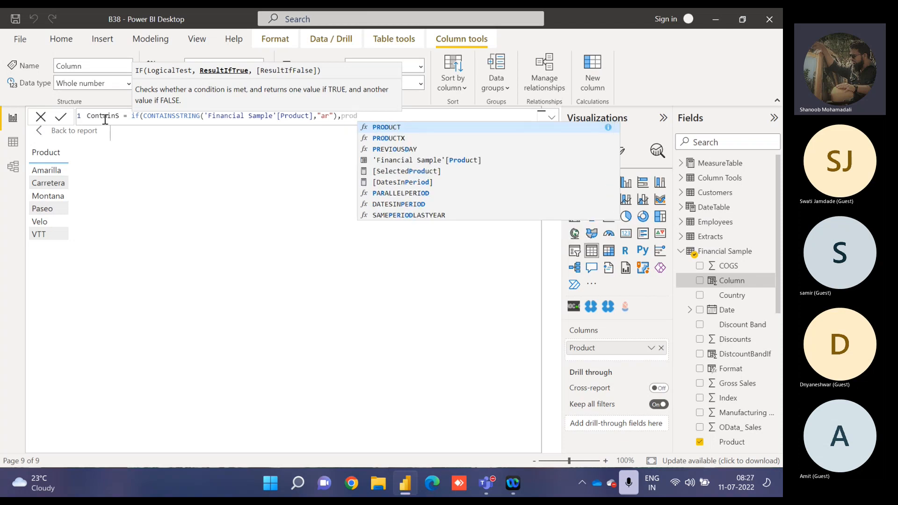
key("Down")
key("Down")
key("Down")
key("Tab")
type(",")
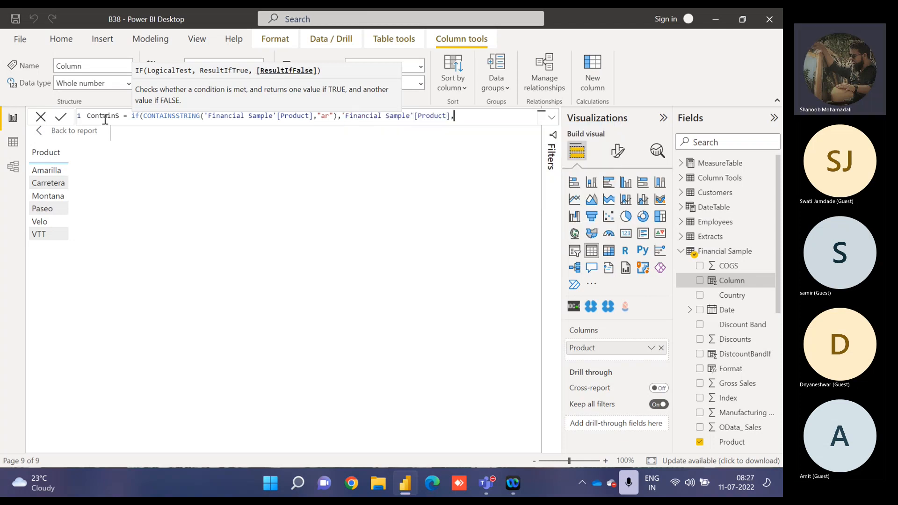
type("blank")
key("Tab")
type("))")
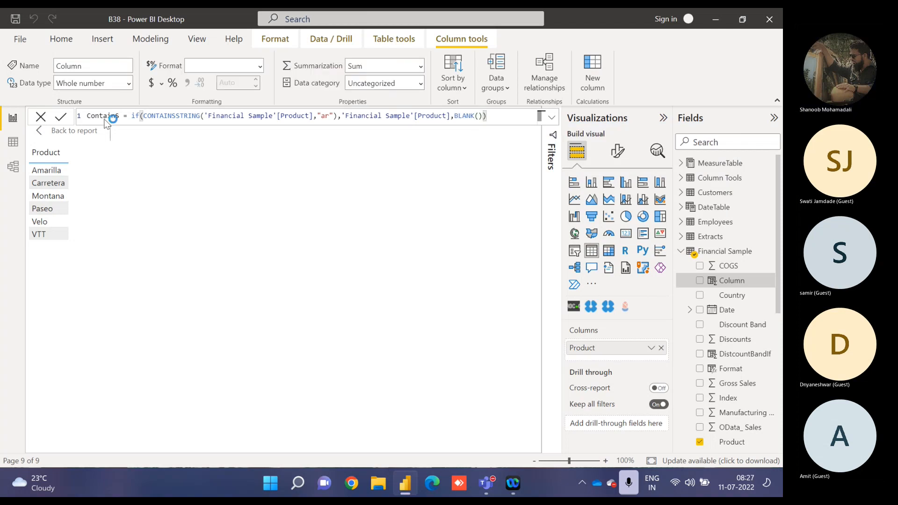
key("Return")
left_click(706, 283)
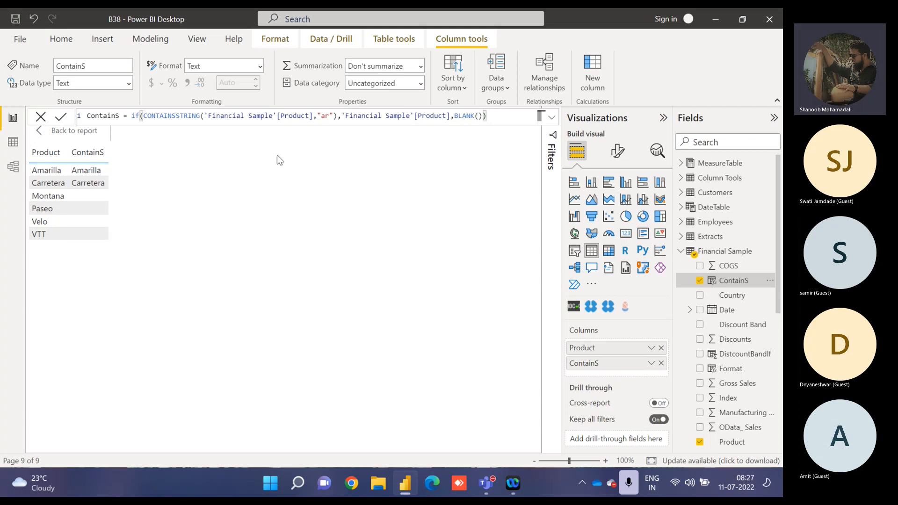
Change the CONTAINSSTRING search text in the ContainS formula to "se" and commit it.
double_click(325, 116)
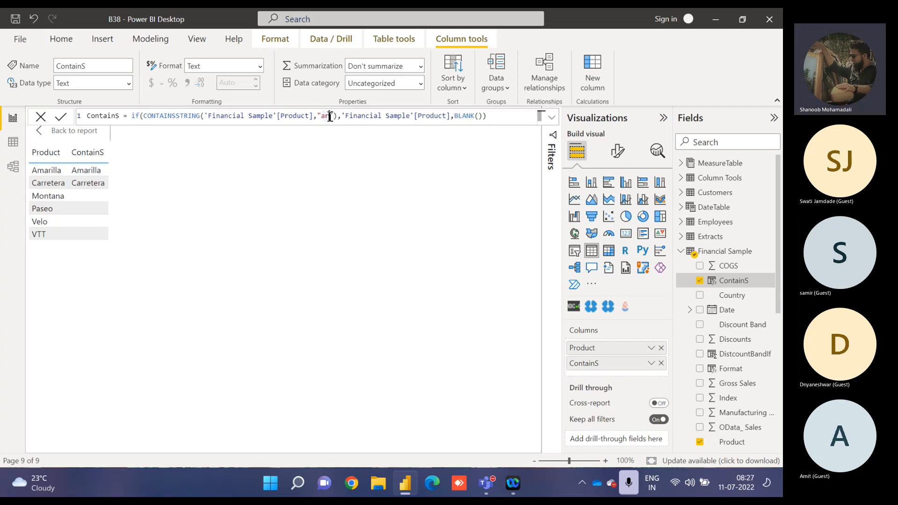
key("BackSpace")
type("se")
key("Return")
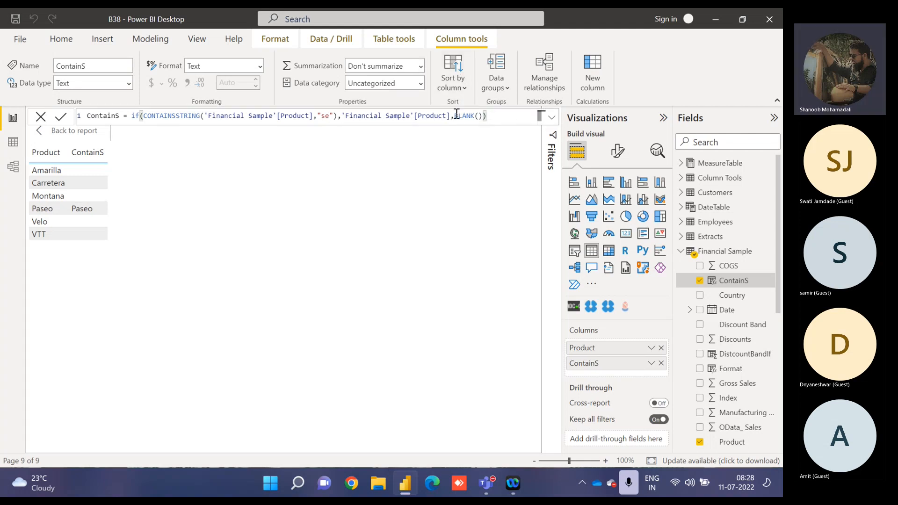
Replace BLANK() with "Not Found" as the false result in the ContainS formula and commit it.
left_click_drag(455, 115, 483, 117)
type("\"Not Fo")
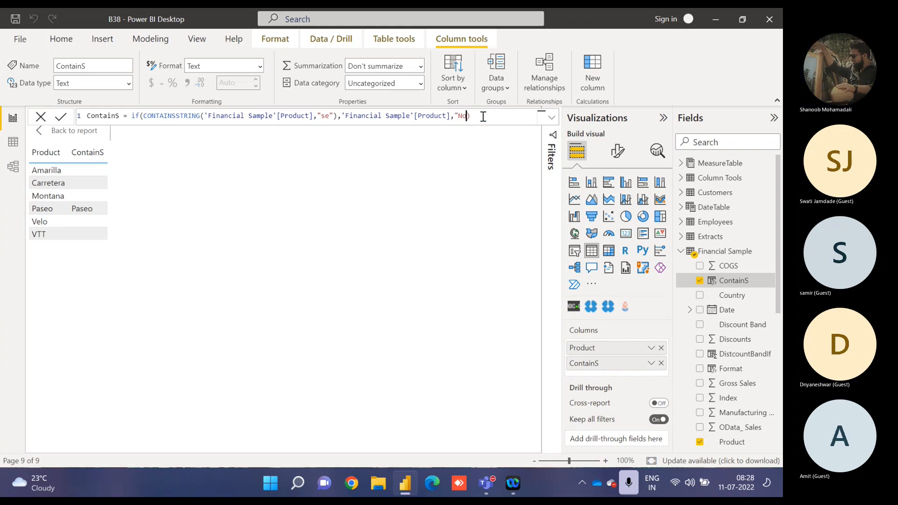
type("und\"")
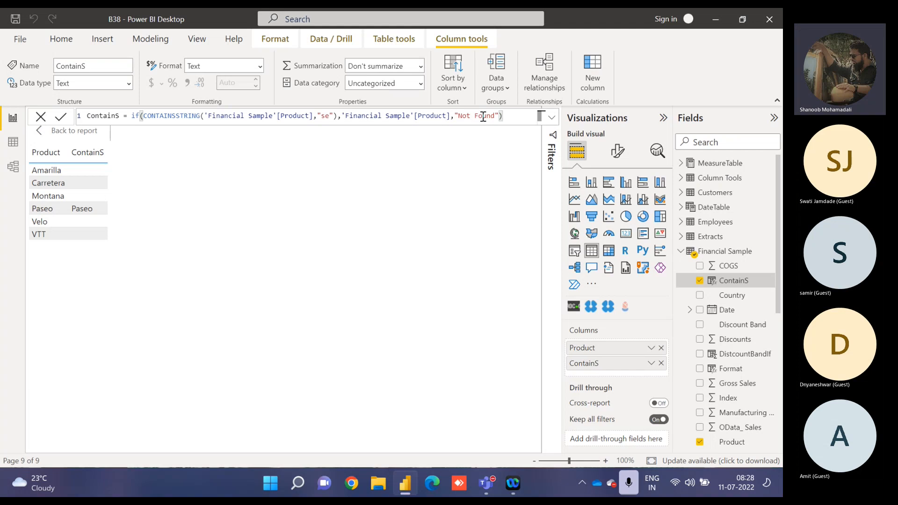
key("Return")
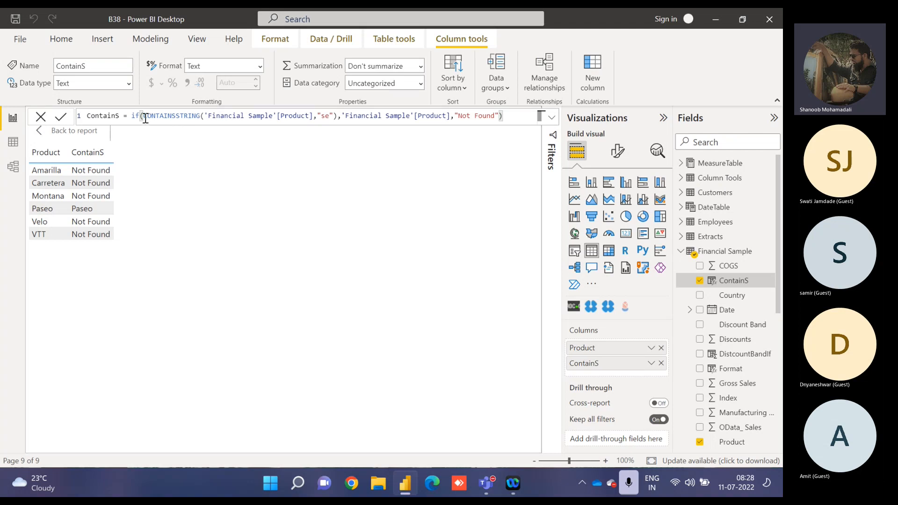
Return to the report page and set all text in the FILTER DAX text box to size 16.
left_click(94, 134)
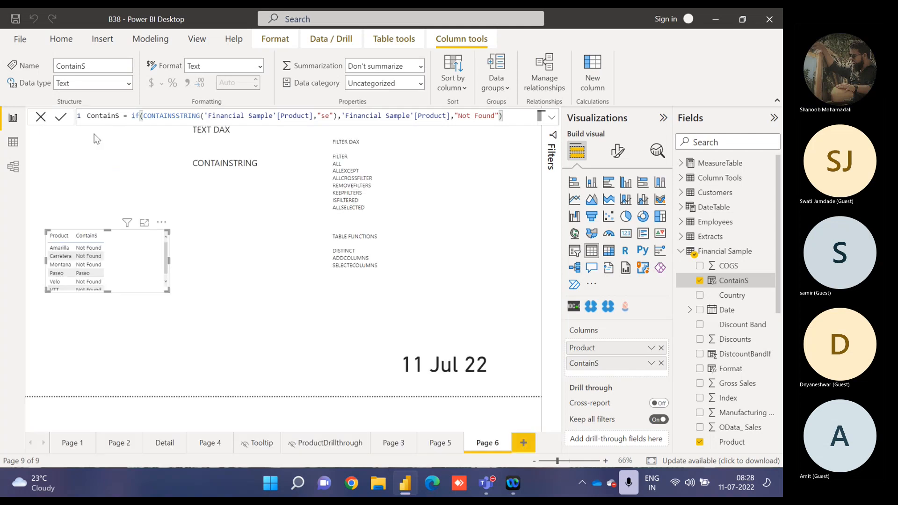
left_click(255, 162)
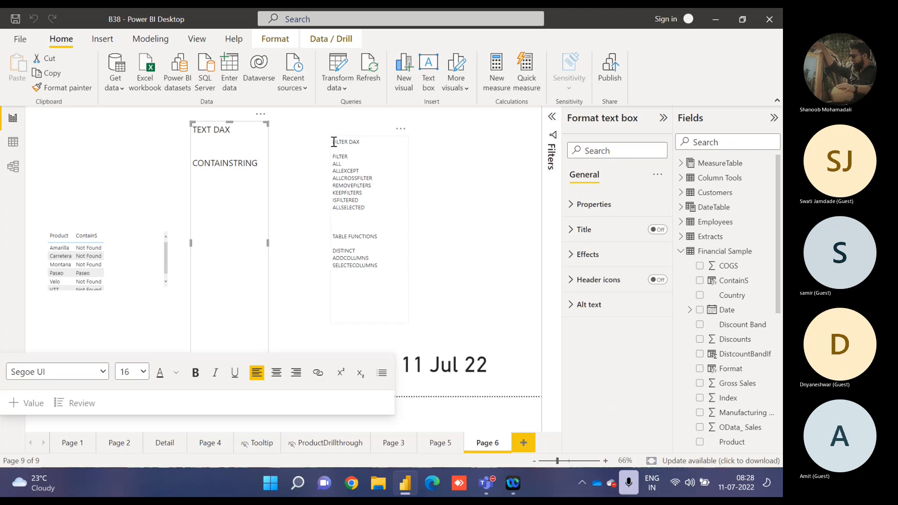
left_click_drag(334, 142, 380, 267)
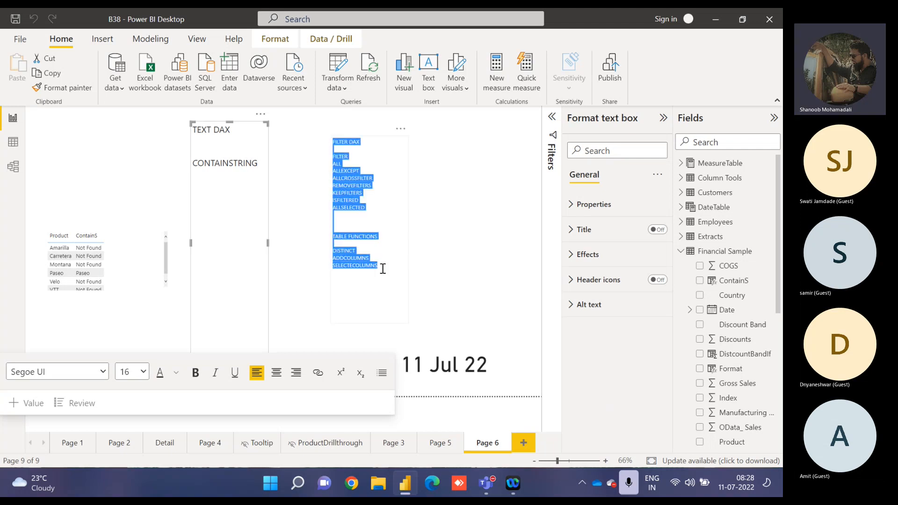
left_click(146, 360)
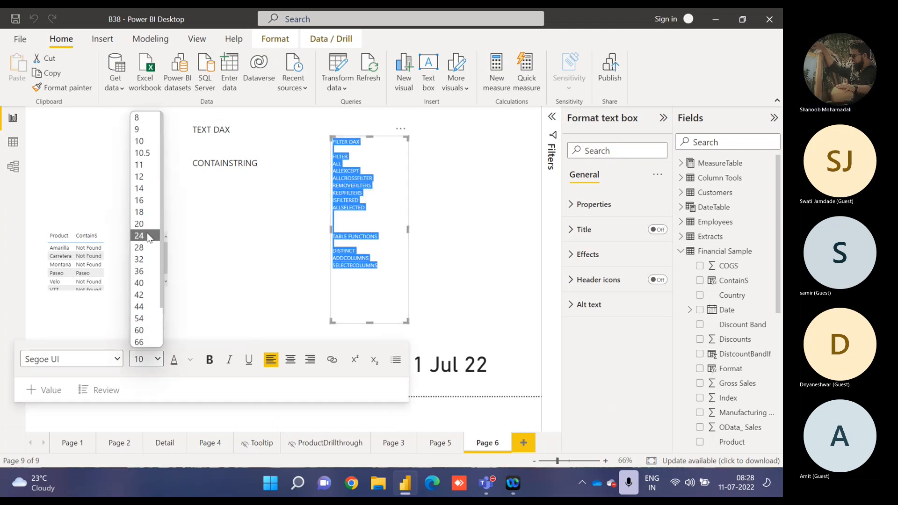
left_click(142, 200)
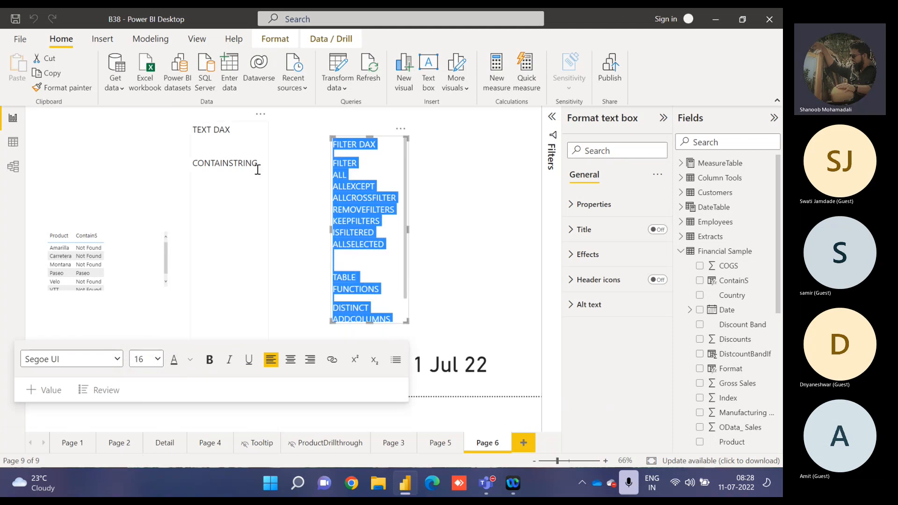
Remove the TEXT DAX text box and the date card from Page 6.
left_click(260, 114)
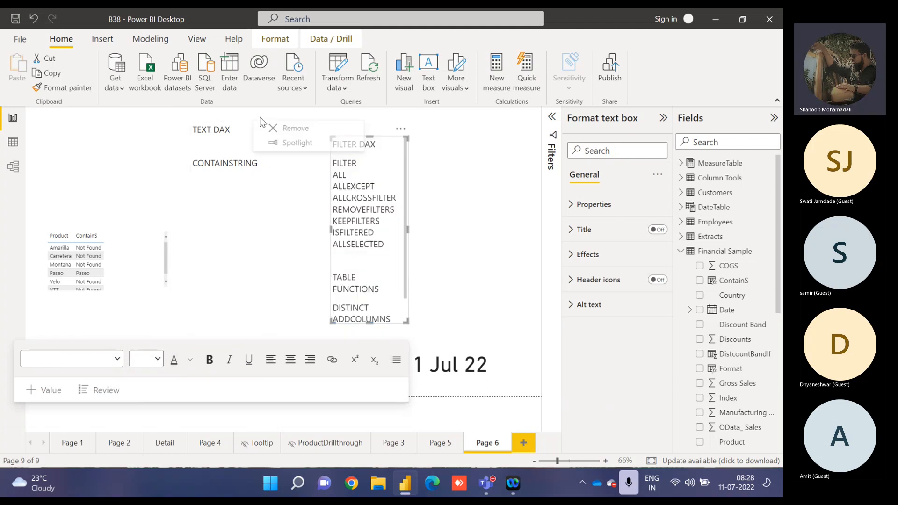
left_click(283, 131)
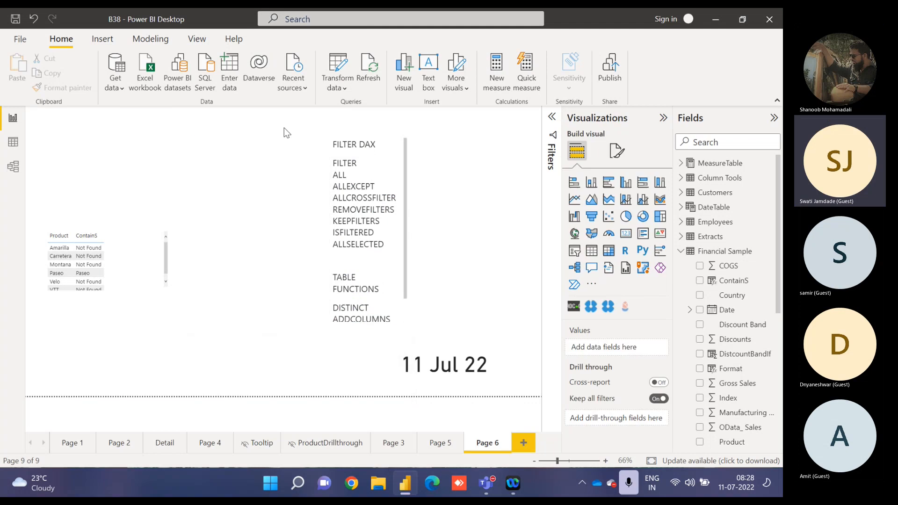
left_click(451, 376)
key("Delete")
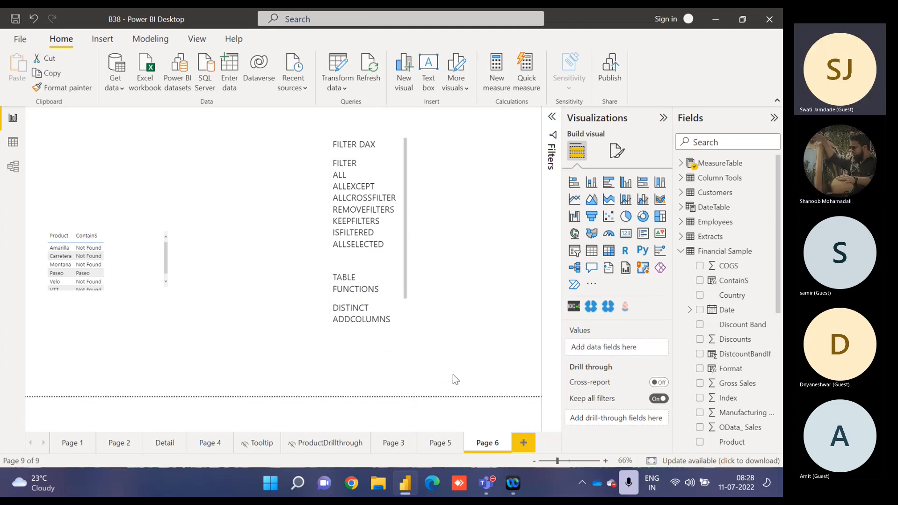
Open the DistcountBandIf column's formula, delete TRUE() from its SWITCH function, and commit the change.
left_click(166, 241)
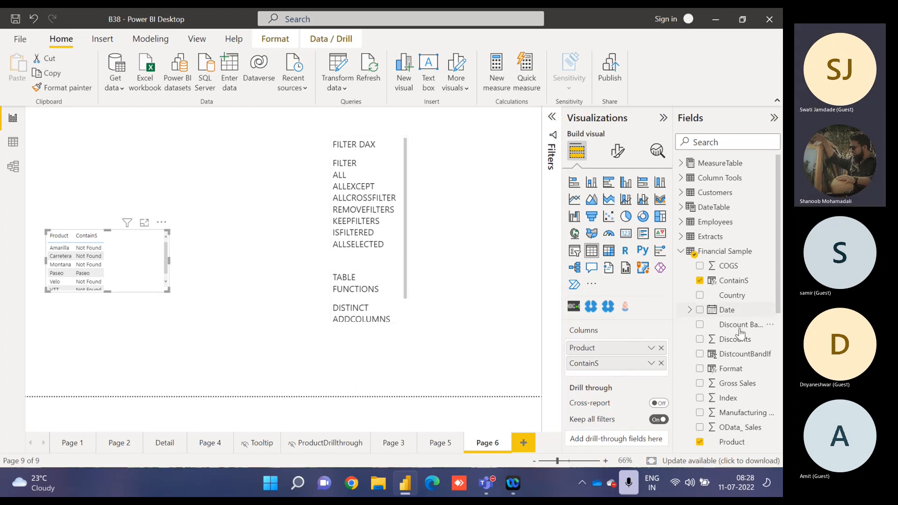
left_click(734, 354)
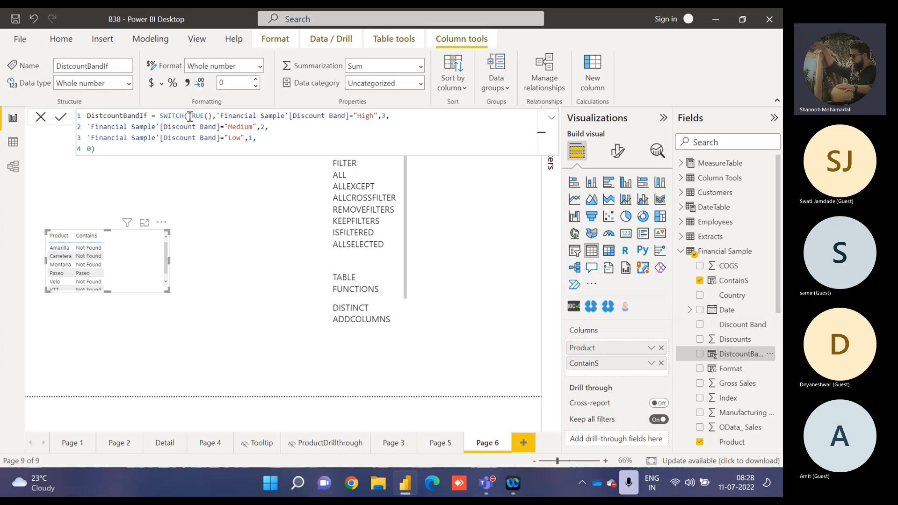
left_click_drag(188, 115, 215, 115)
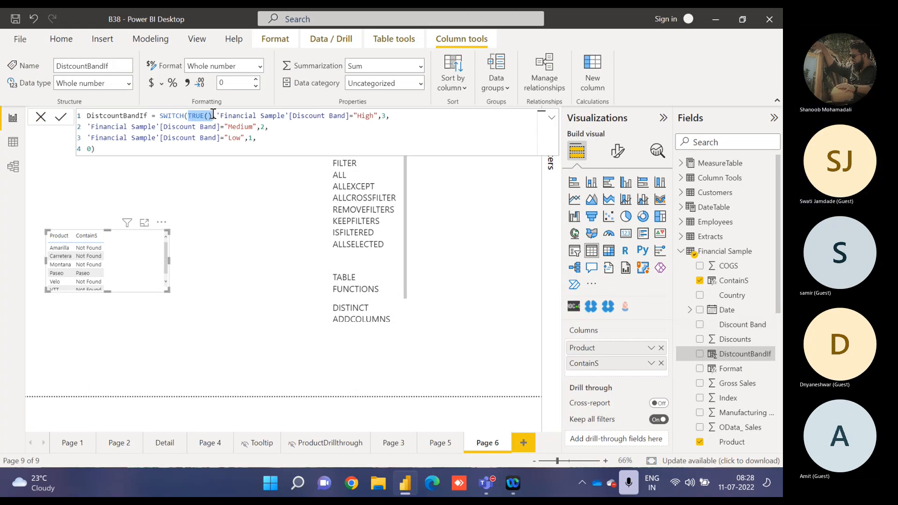
key("BackSpace")
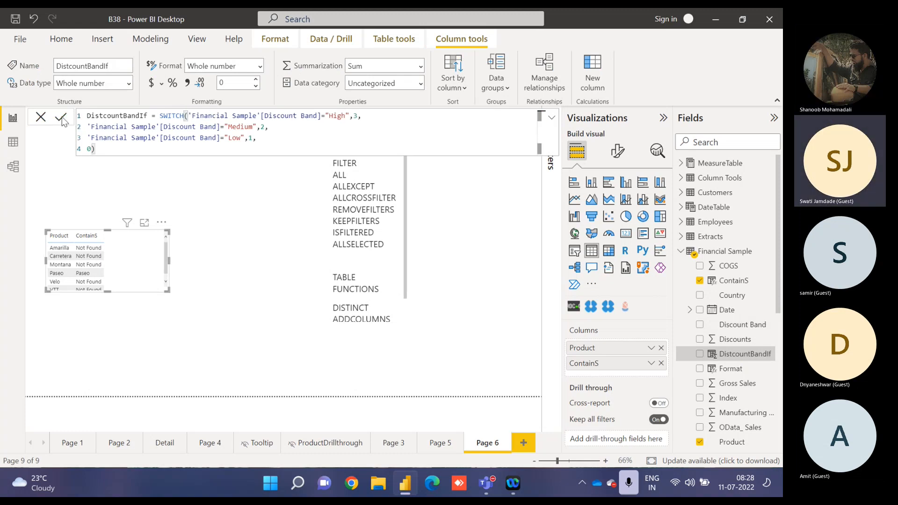
key("Return")
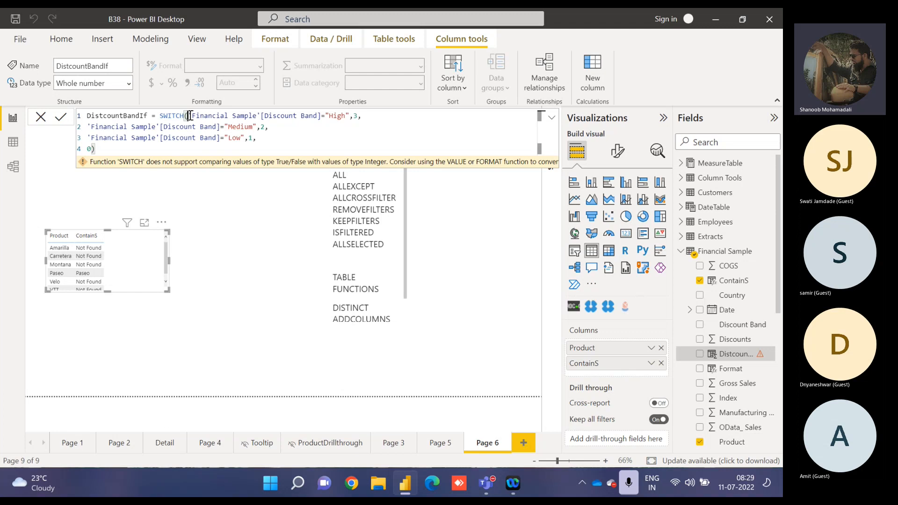
Try SUM('Financial Sample'[Gross Sales]) as the first argument of SWITCH in the DistcountBandIf formula and commit it.
type("SUM(")
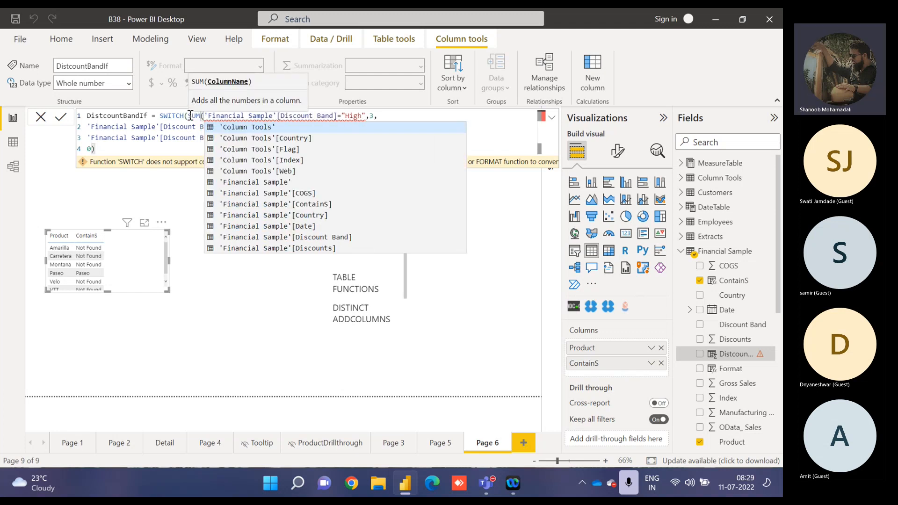
type("sales")
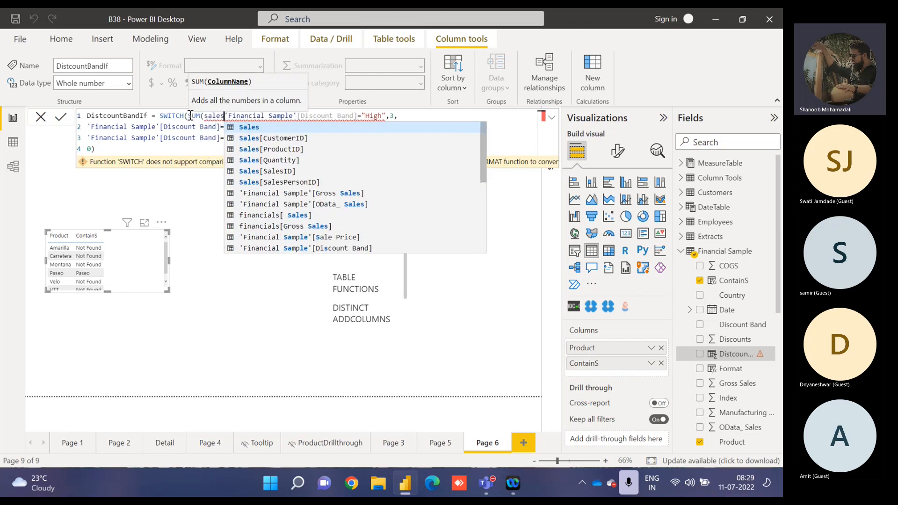
key("Down")
key("Down")
key("Down")
key("Down")
key("Down")
key("Down")
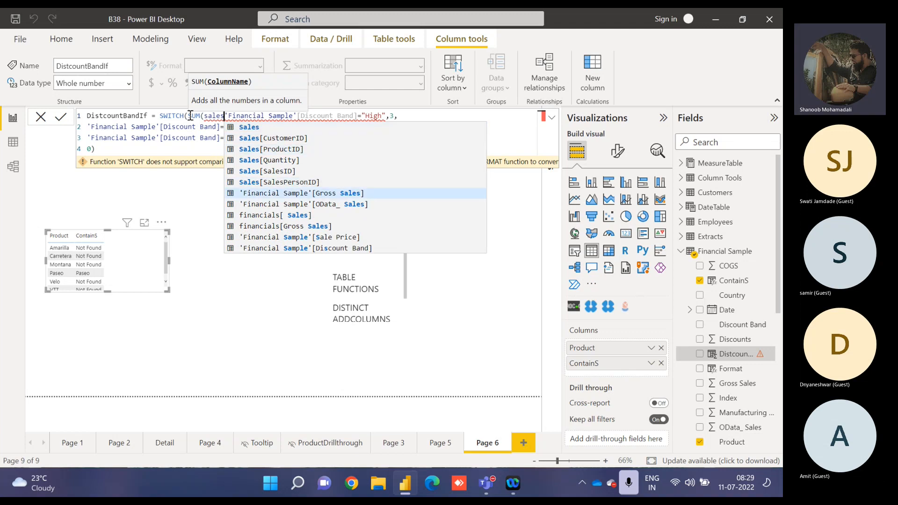
key("Tab")
type(")")
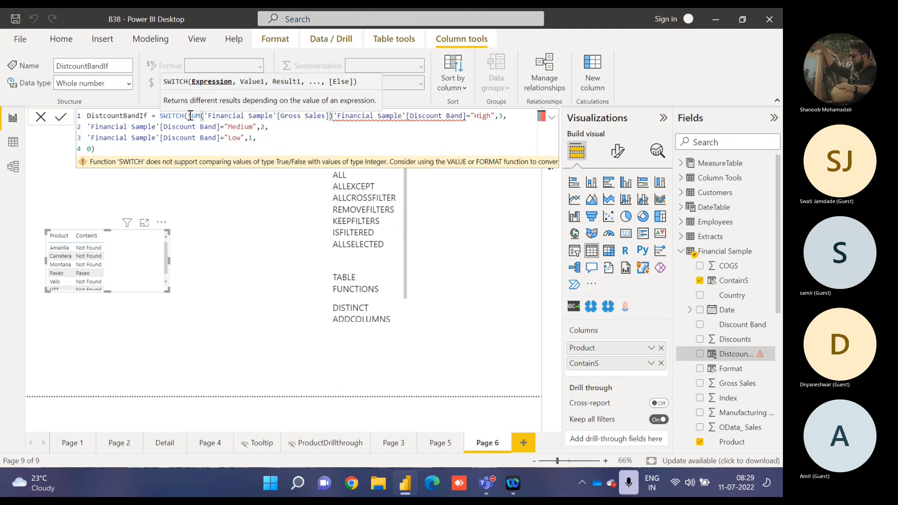
type(",")
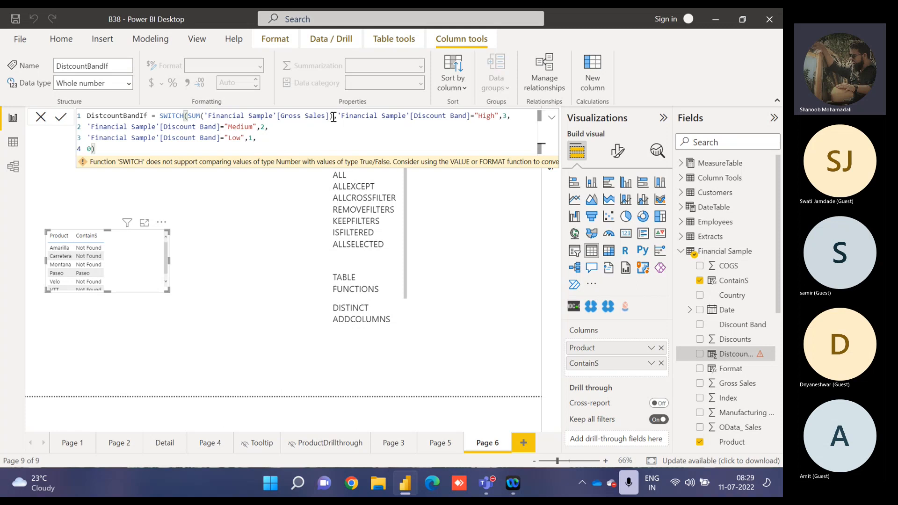
Replace the SUM expression in the DistcountBandIf column's SWITCH function with TRUE() and commit the formula.
left_click_drag(333, 117, 189, 118)
type("True")
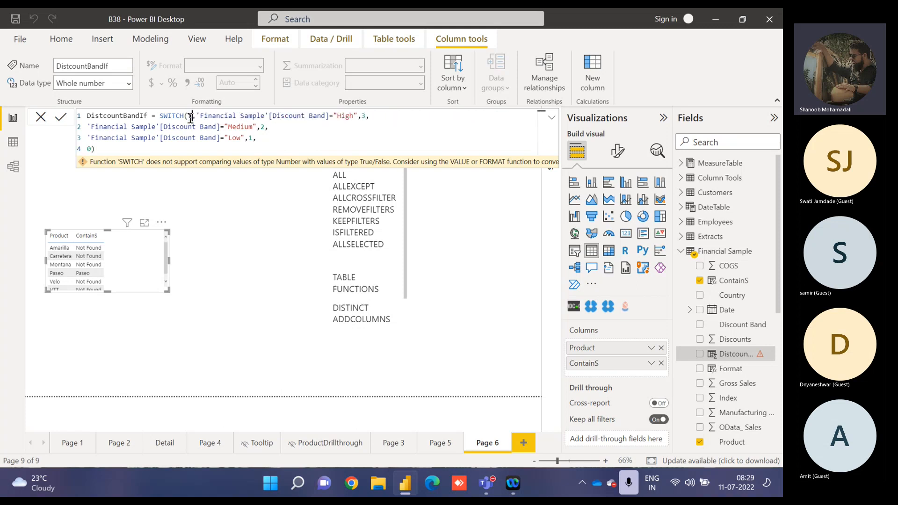
key("Tab")
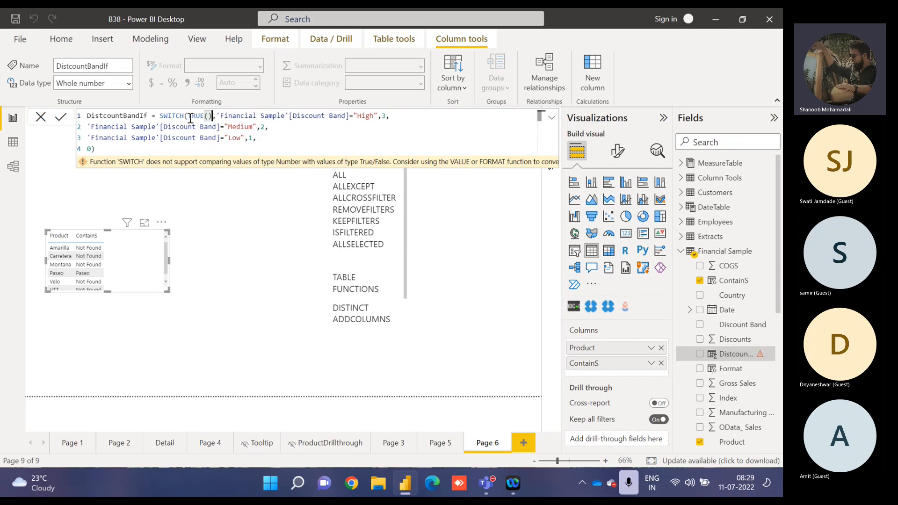
type(")")
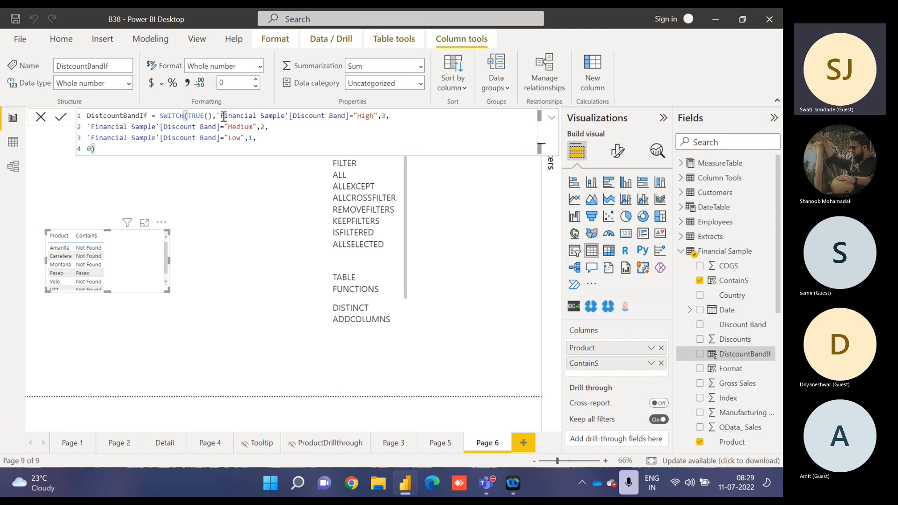
Examine the TRUE() expression and the Discount Band conditions with their results in the DistcountBandIf SWITCH formula.
left_click_drag(218, 116, 357, 120)
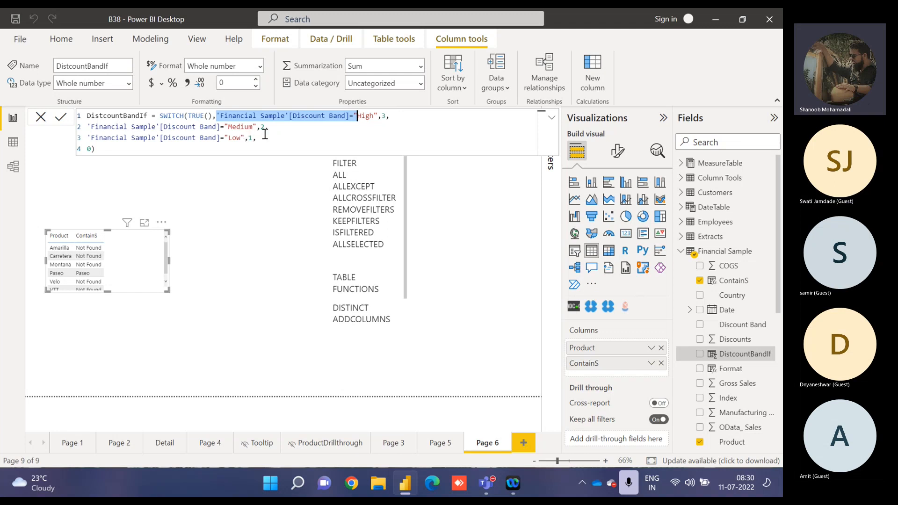
left_click(221, 116)
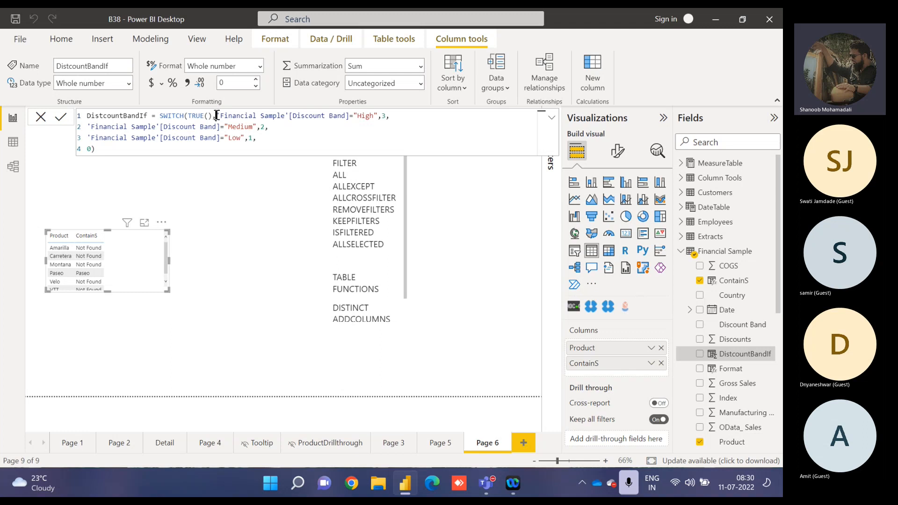
left_click_drag(216, 116, 260, 145)
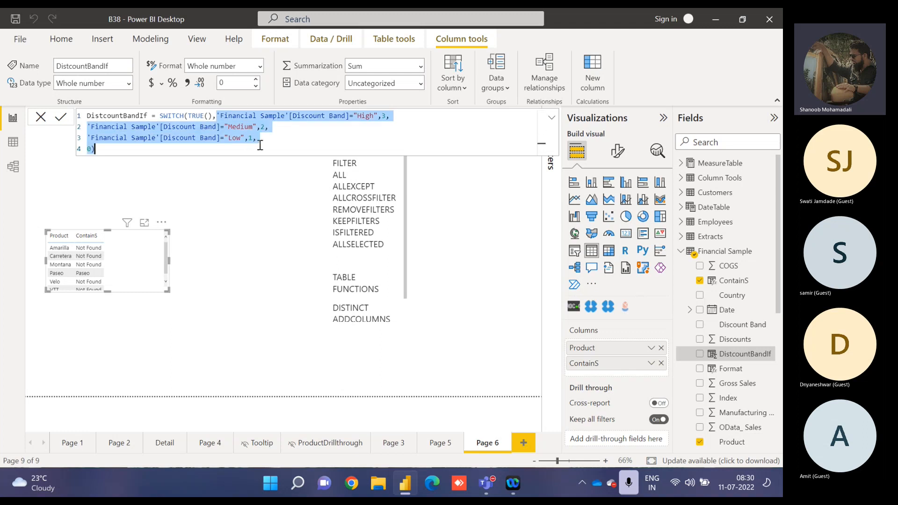
left_click(89, 149)
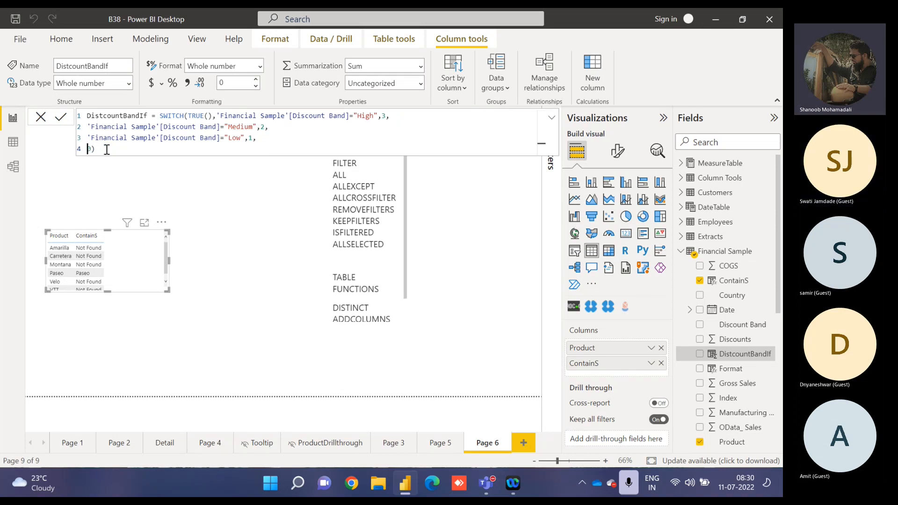
left_click(218, 115)
left_click_drag(217, 116, 260, 116)
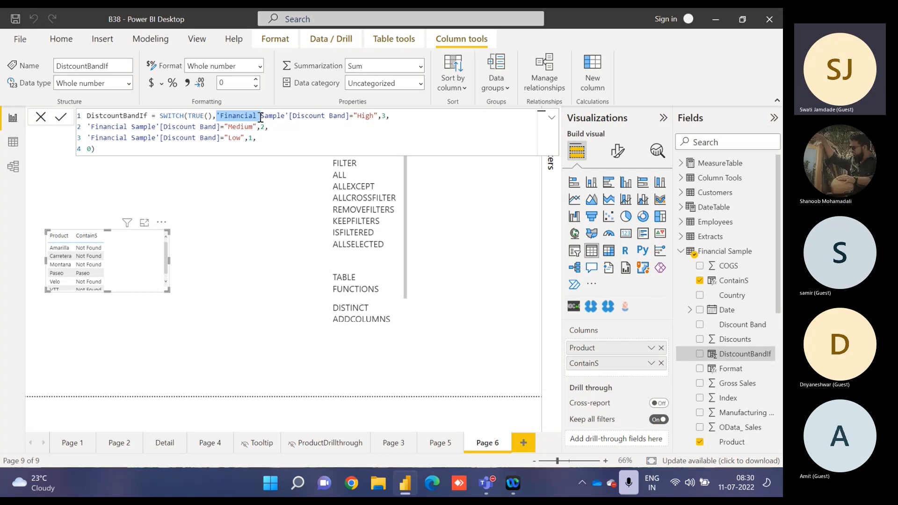
left_click(261, 117)
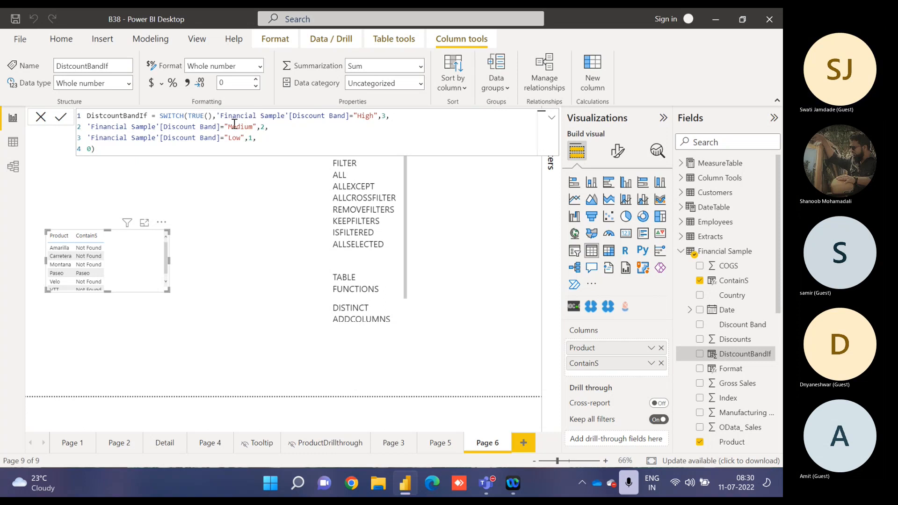
left_click_drag(212, 117, 190, 117)
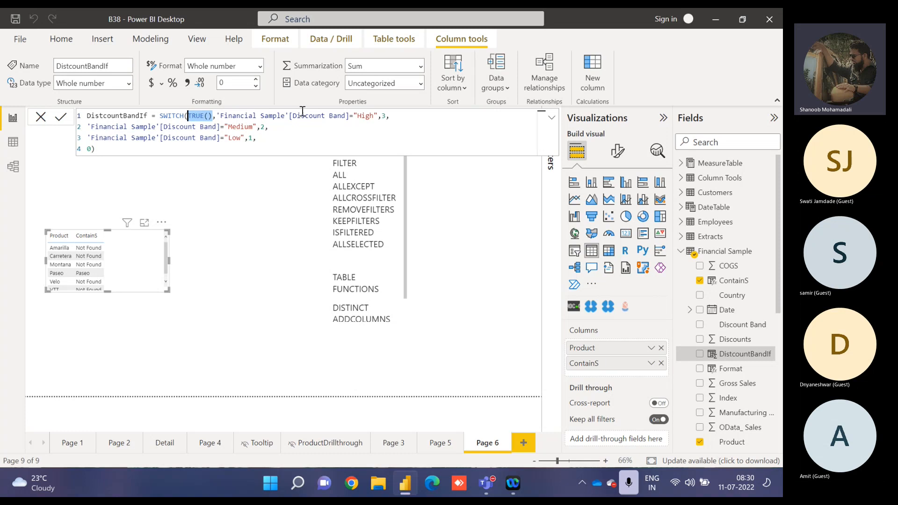
left_click_drag(377, 116, 264, 141)
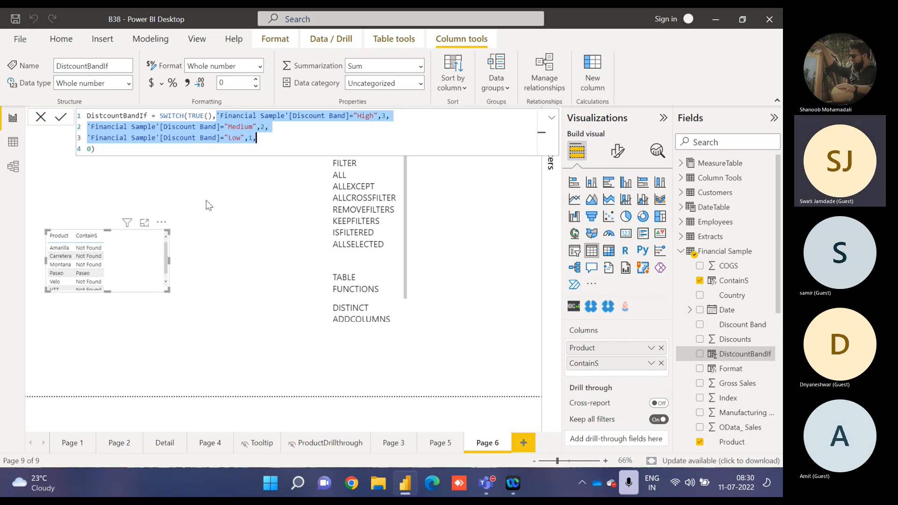
left_click(147, 153)
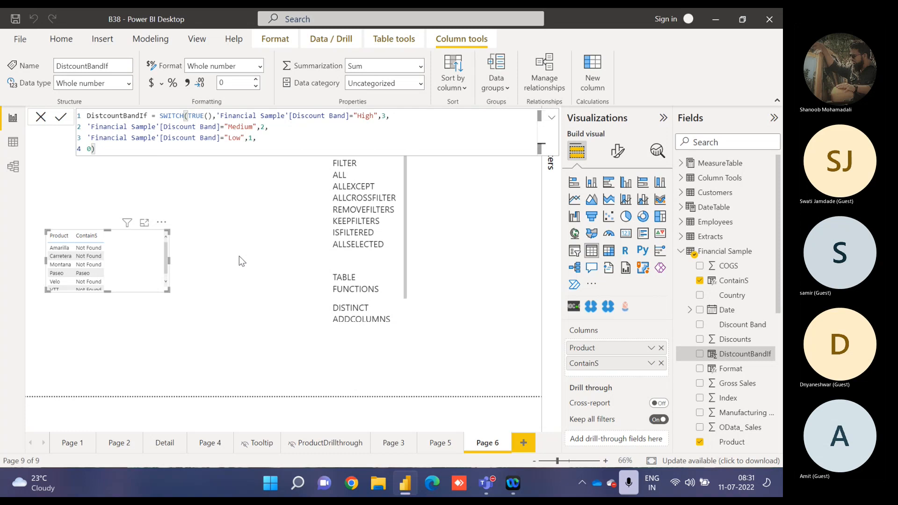
Remove the table visual showing Product and ContainS from Page 6.
left_click(206, 264)
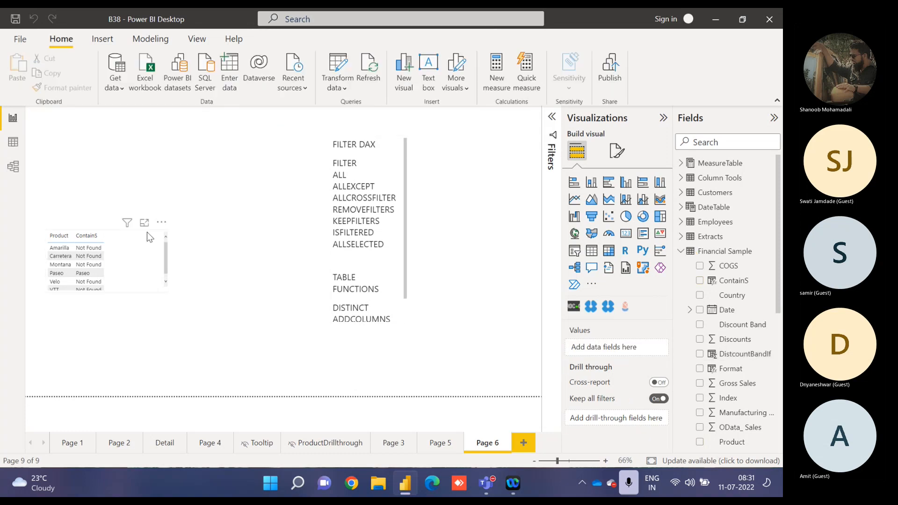
left_click(161, 222)
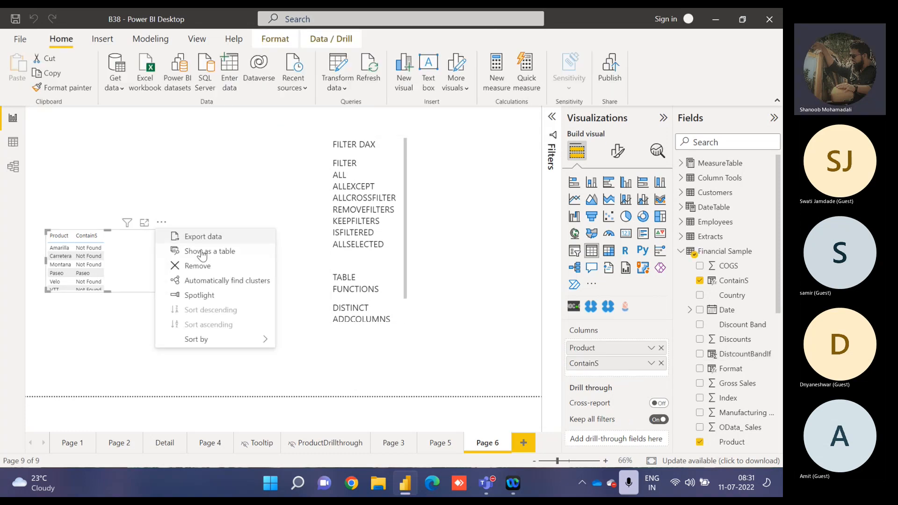
left_click(208, 271)
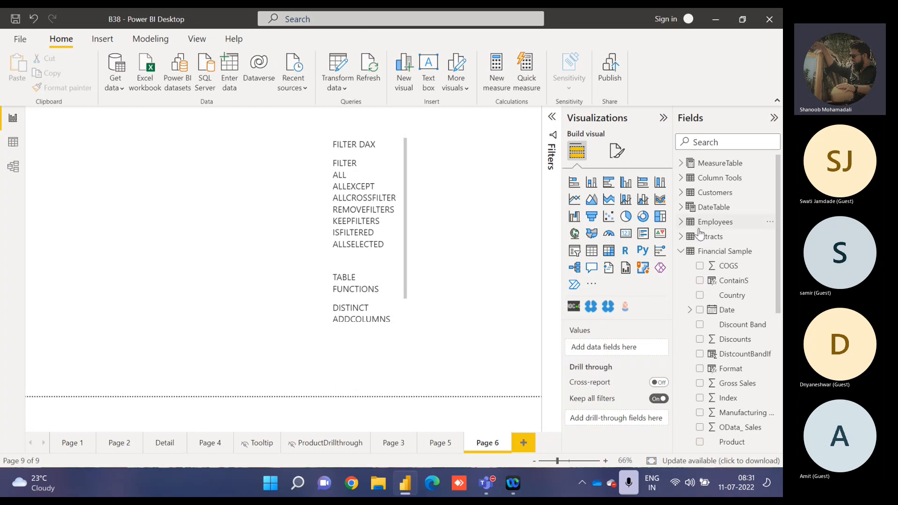
Add a slicer in the upper-left corner of Page 6 using the Country field from Financial Sample.
left_click(574, 250)
left_click_drag(140, 281, 81, 112)
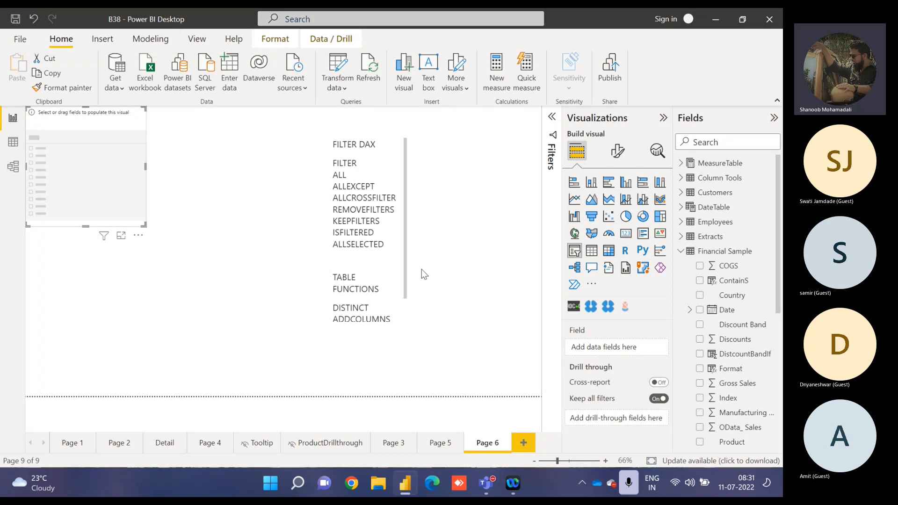
left_click(699, 295)
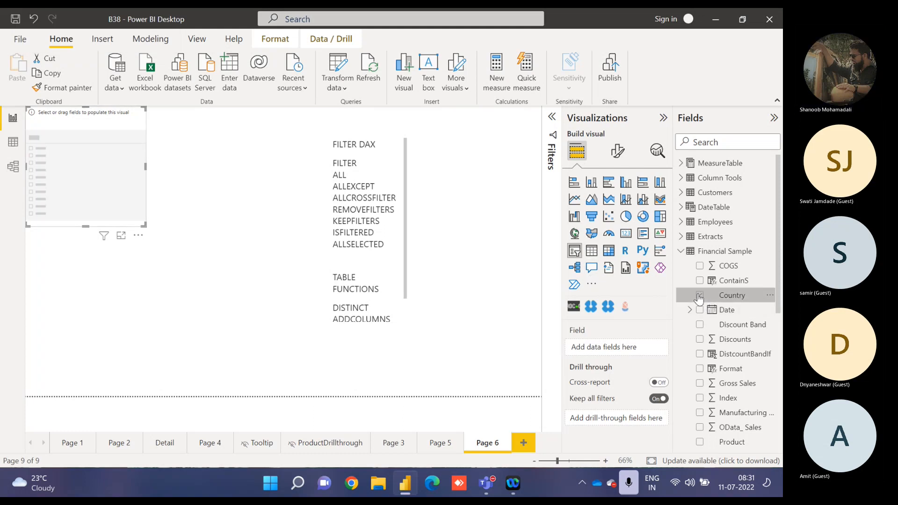
Shrink the Country slicer to fit its list and move the FILTER DAX text box to the page's right edge.
left_click_drag(144, 225, 114, 180)
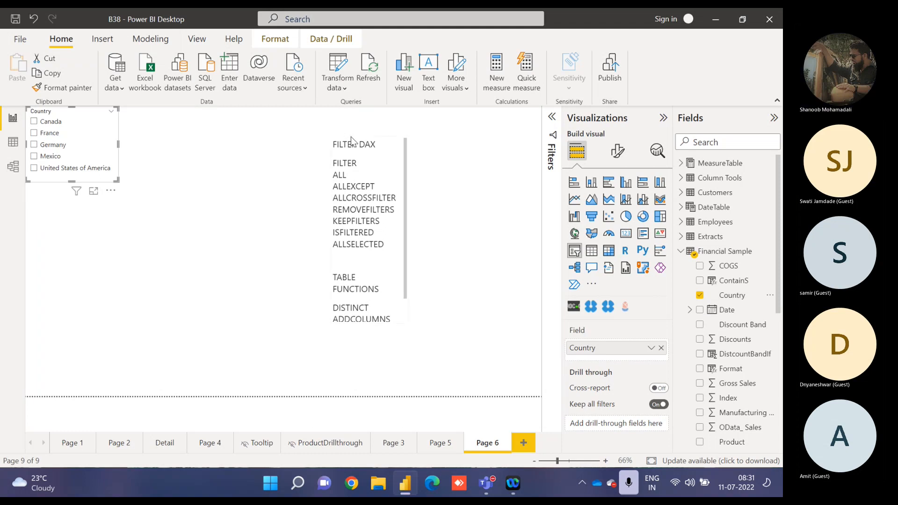
left_click_drag(400, 133, 590, 113)
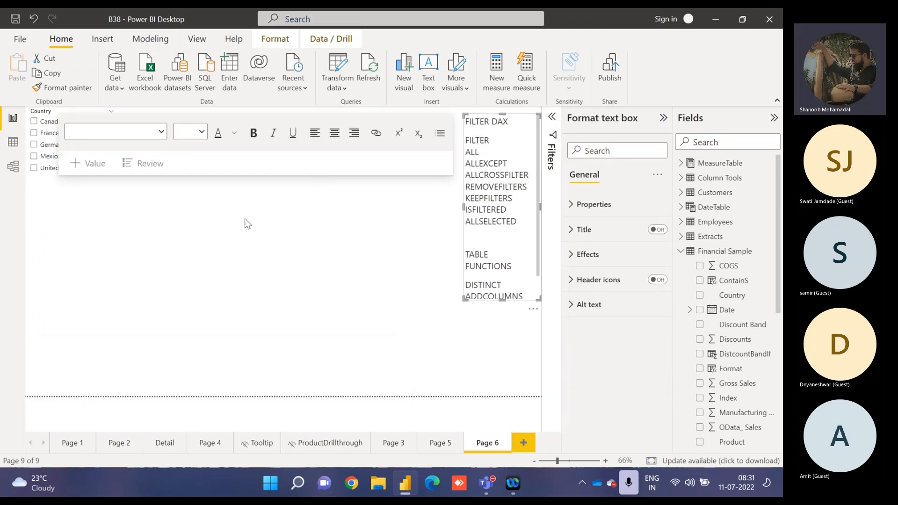
left_click(233, 226)
Duplicate the Country slicer directly beneath the original and change the copy's field to Product.
left_click(64, 111)
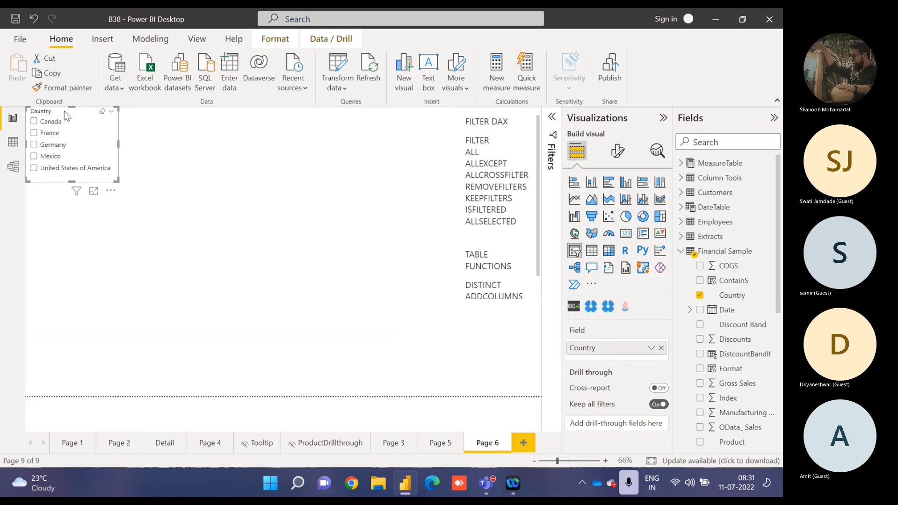
left_click_drag(66, 113, 64, 186)
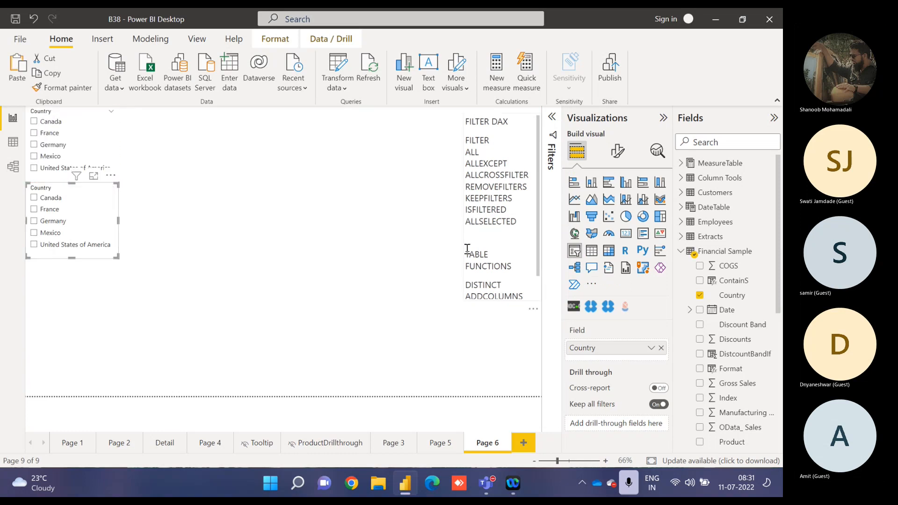
left_click(661, 348)
left_click(700, 442)
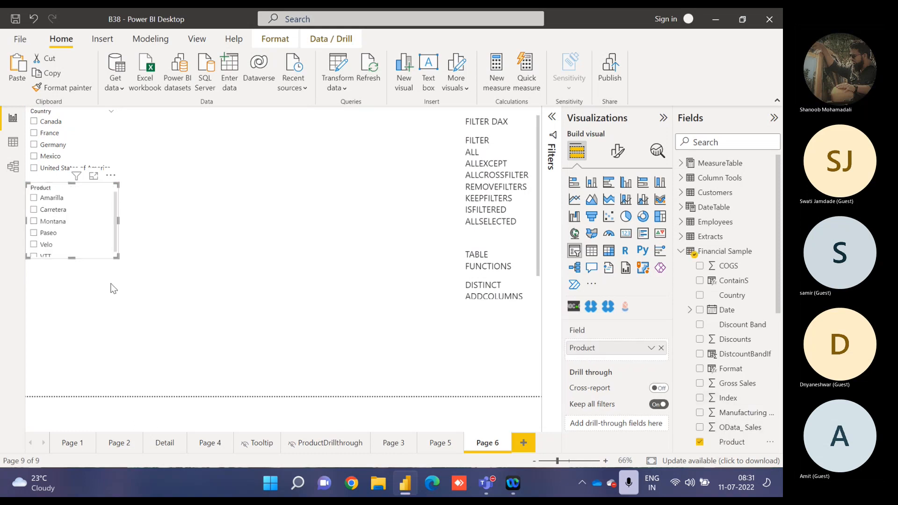
Paste another Country slicer copy beneath the Product slicer and lengthen the Product slicer to fit all its items.
key("ctrl+v")
left_click_drag(61, 113, 72, 268)
left_click(73, 202)
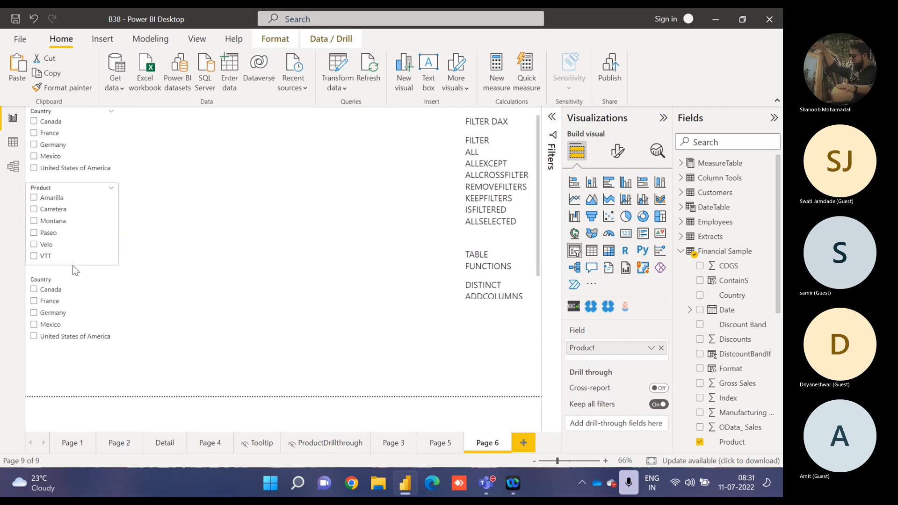
Replace Country with the Title field from Financial Sample in the lowest slicer.
left_click(65, 280)
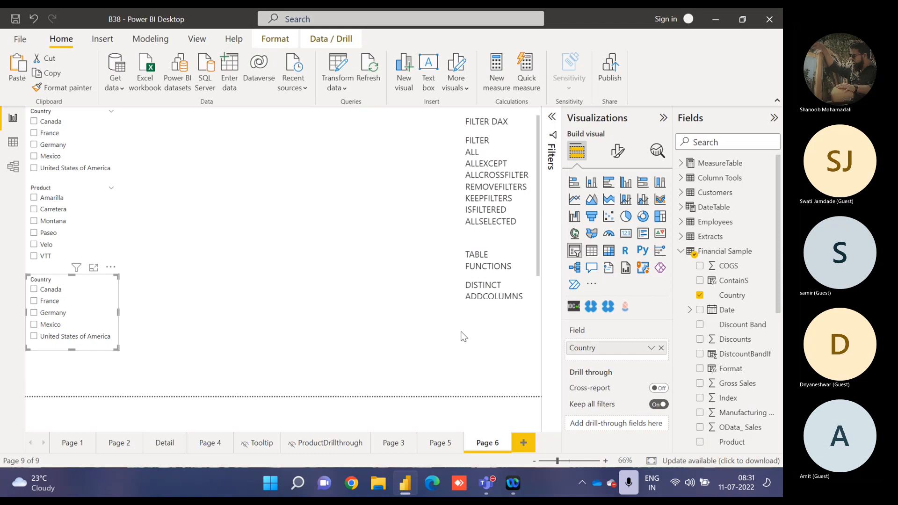
left_click(661, 347)
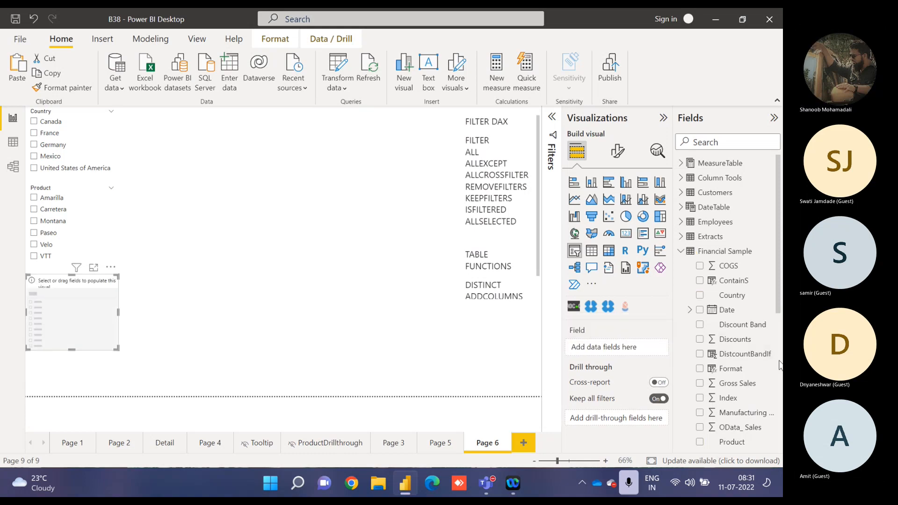
scroll(700, 266, "down", 5)
left_click(700, 266)
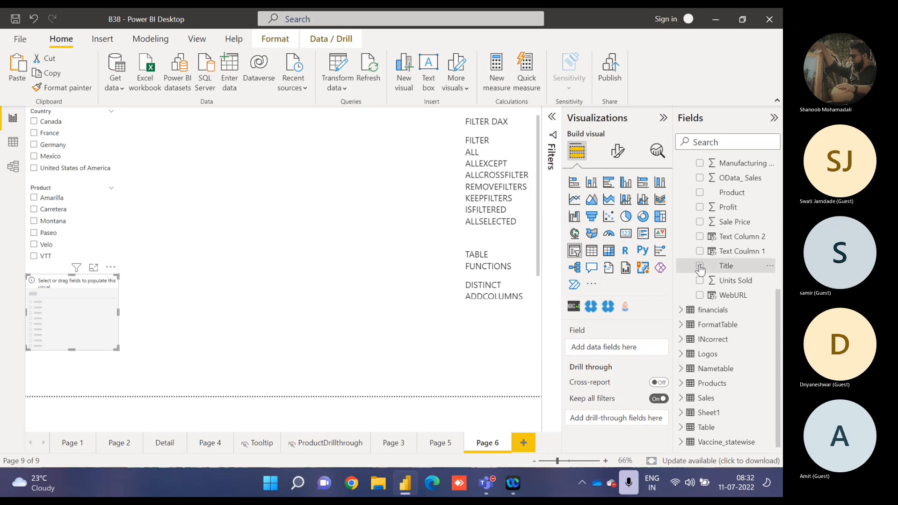
Rename the Title field in the Financial Sample table to Segment.
double_click(726, 266)
type("S")
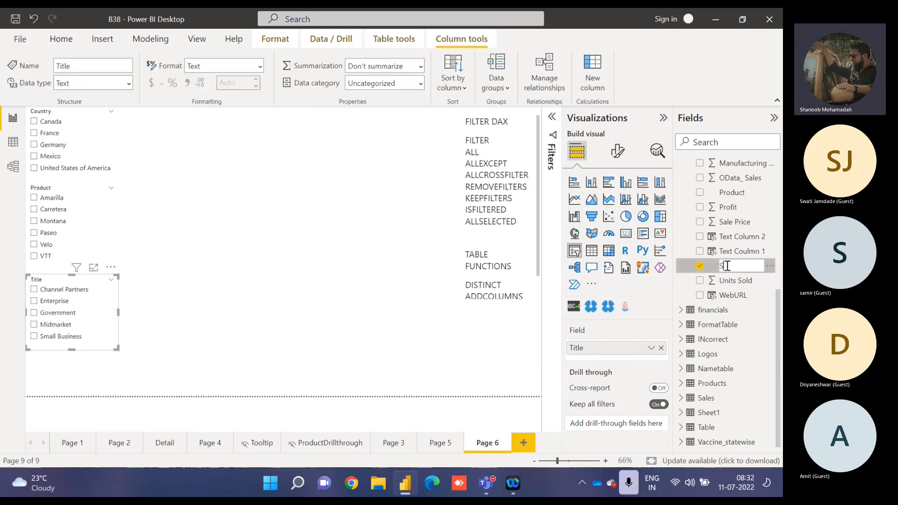
type("egment")
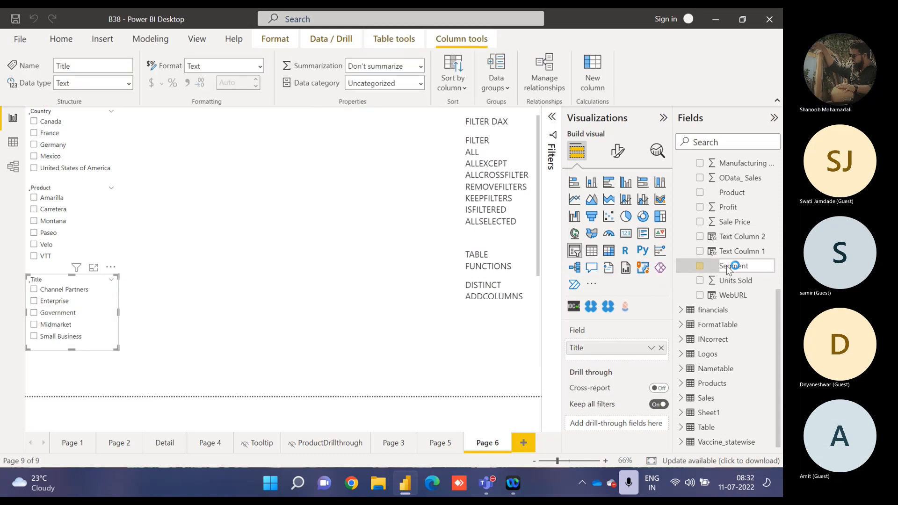
key("Return")
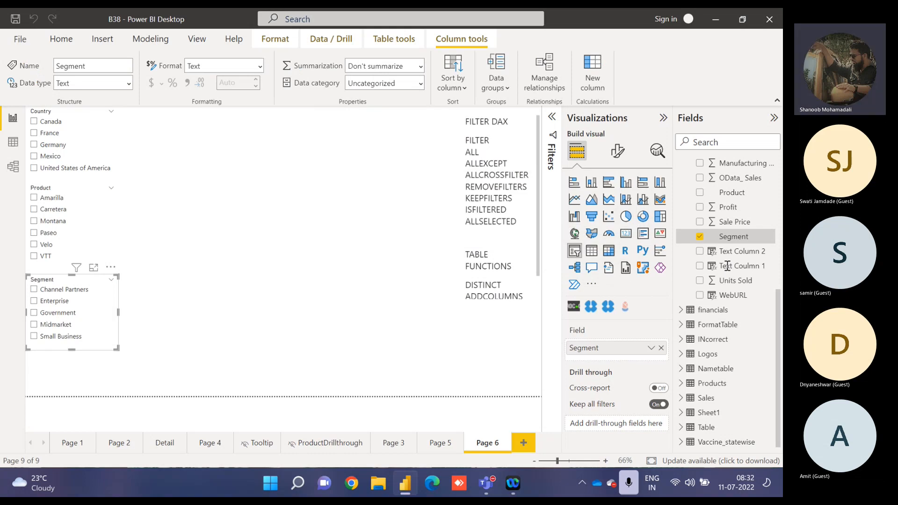
left_click(246, 251)
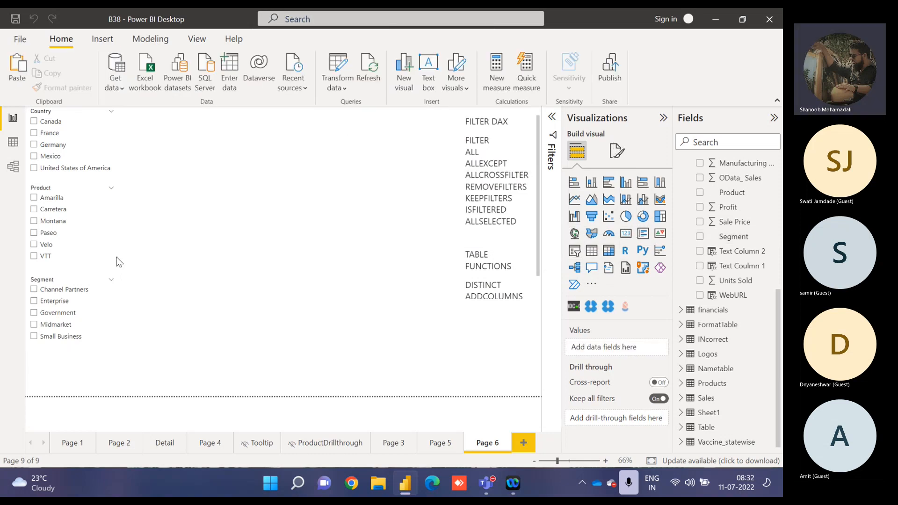
Move the Segment slicer up directly beneath the Product slicer and place another copy of the Country slicer below it.
left_click_drag(75, 280, 74, 271)
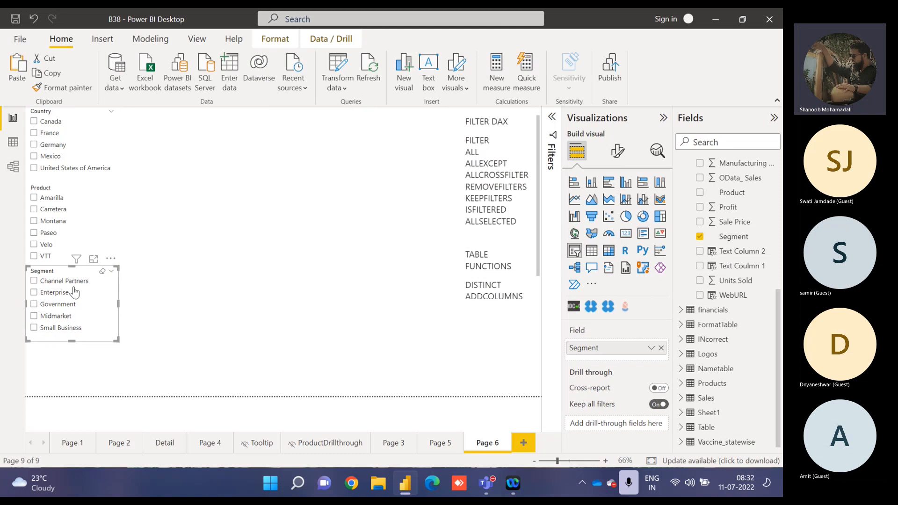
left_click(75, 363)
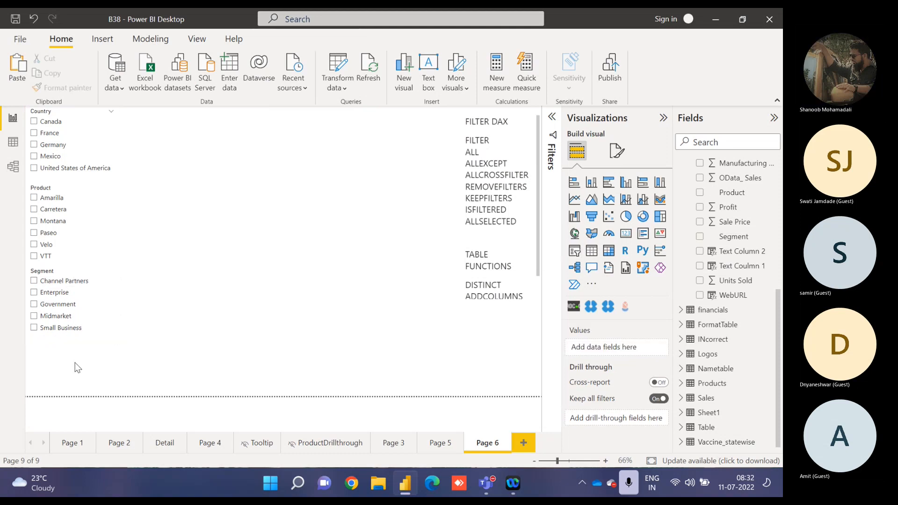
left_click(73, 150)
left_click_drag(65, 115, 69, 347)
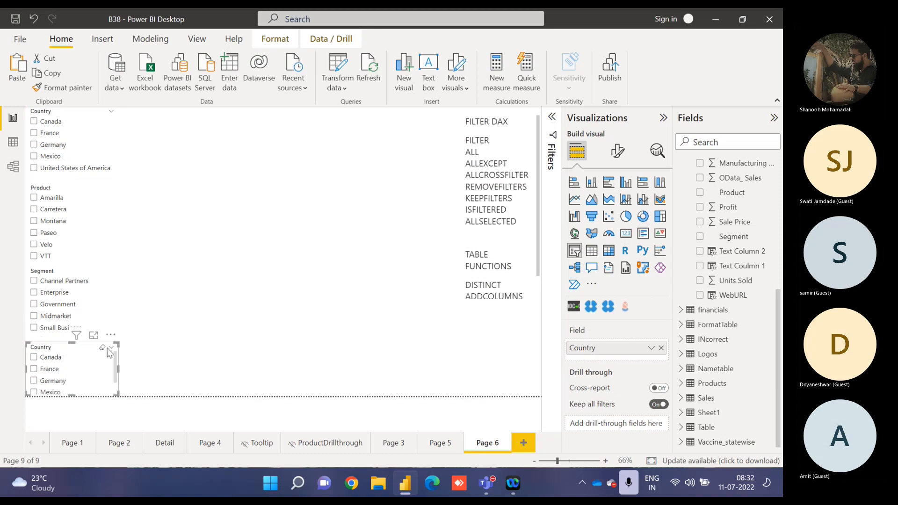
Replace Country with Discount Band from Financial Sample in the lowest slicer and extend it upward to fit all its items.
left_click(660, 347)
scroll(729, 290, "up", 8)
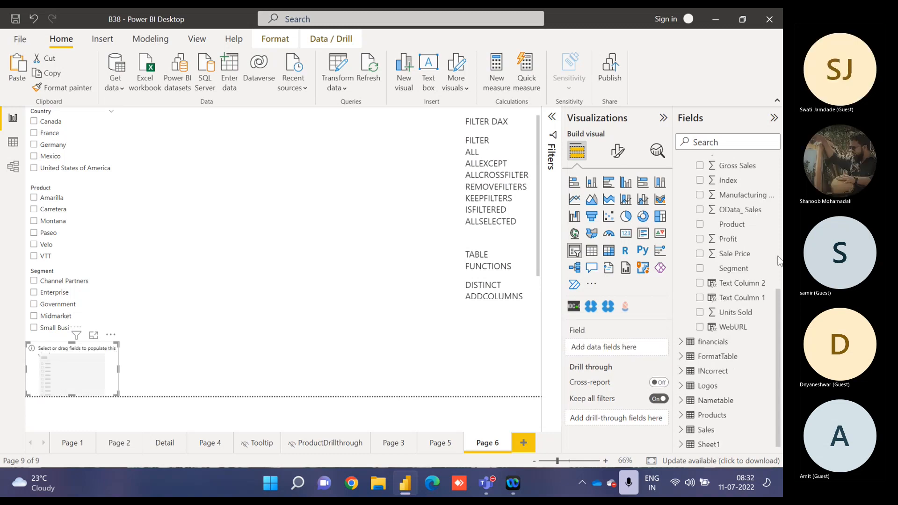
left_click(700, 325)
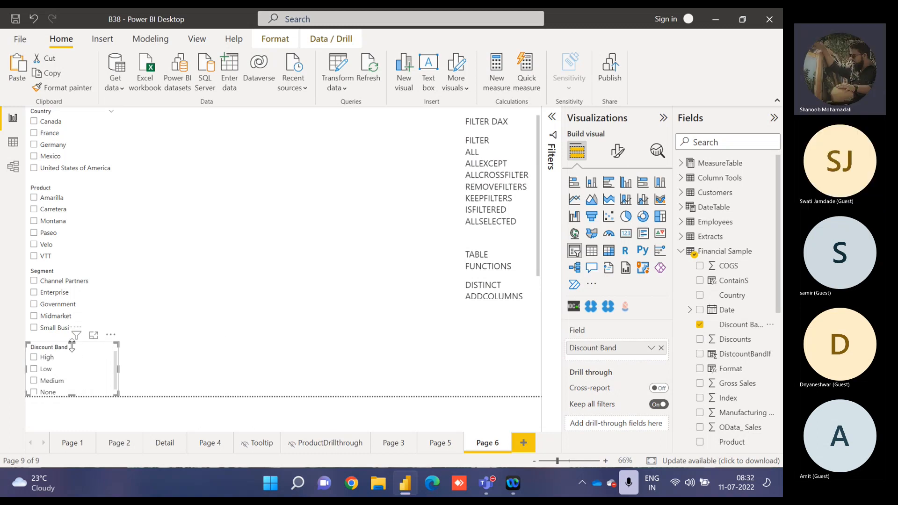
left_click_drag(71, 343, 71, 337)
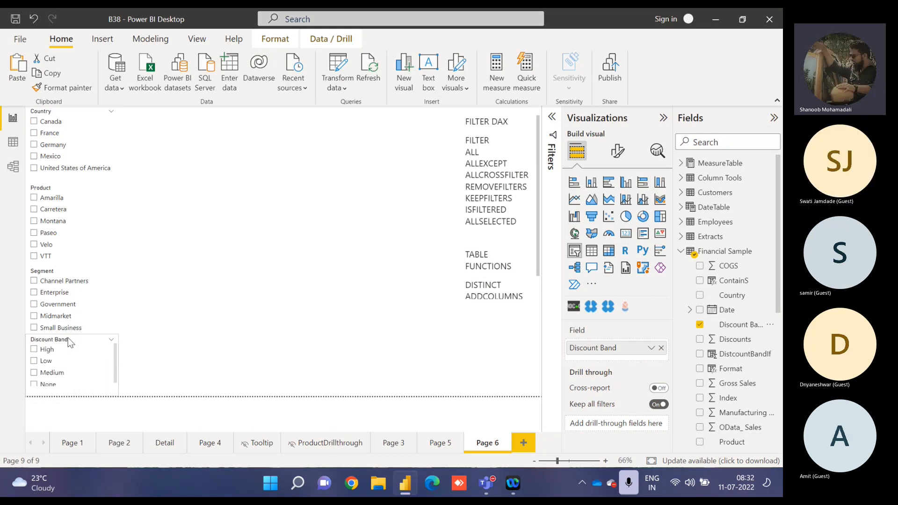
Create a table of Product and Gross Sales, then move it to the middle of the page and enlarge it.
left_click(260, 215)
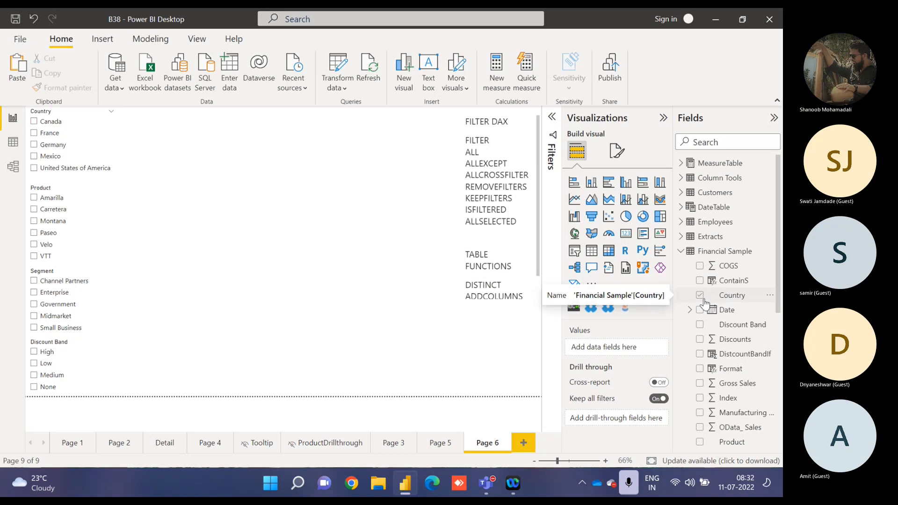
left_click(699, 441)
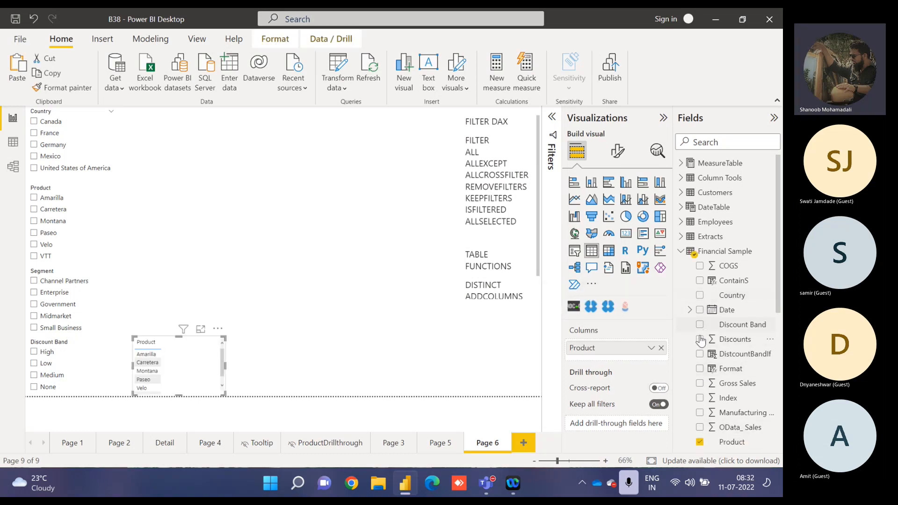
left_click(699, 383)
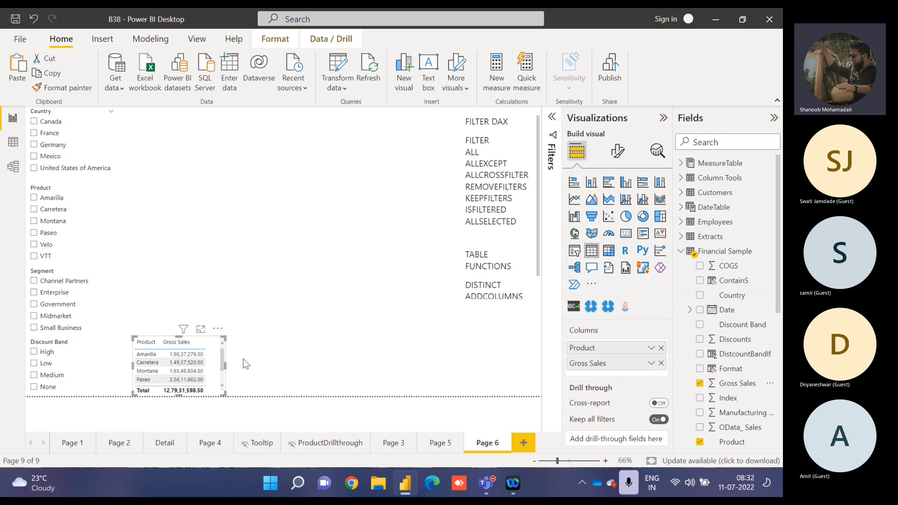
left_click_drag(219, 334, 281, 164)
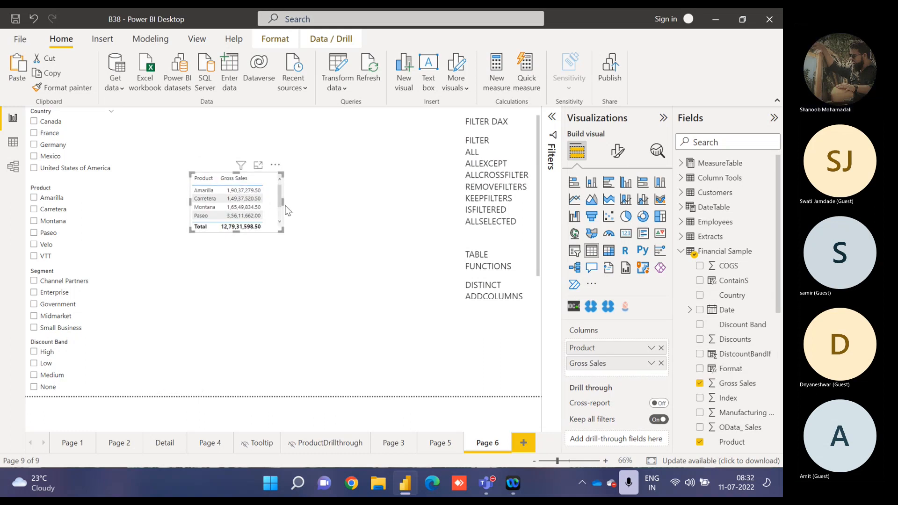
left_click_drag(293, 232, 352, 298)
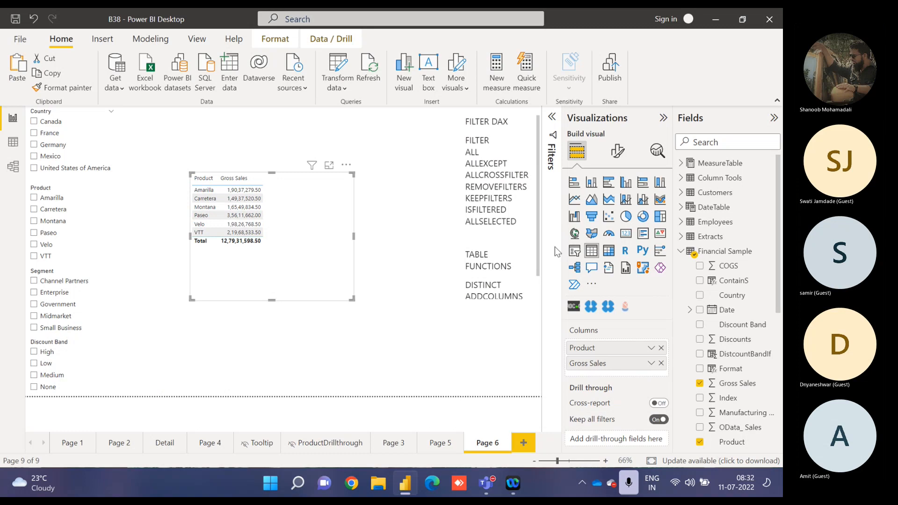
Set the font size of the table's values to 15.
left_click(617, 150)
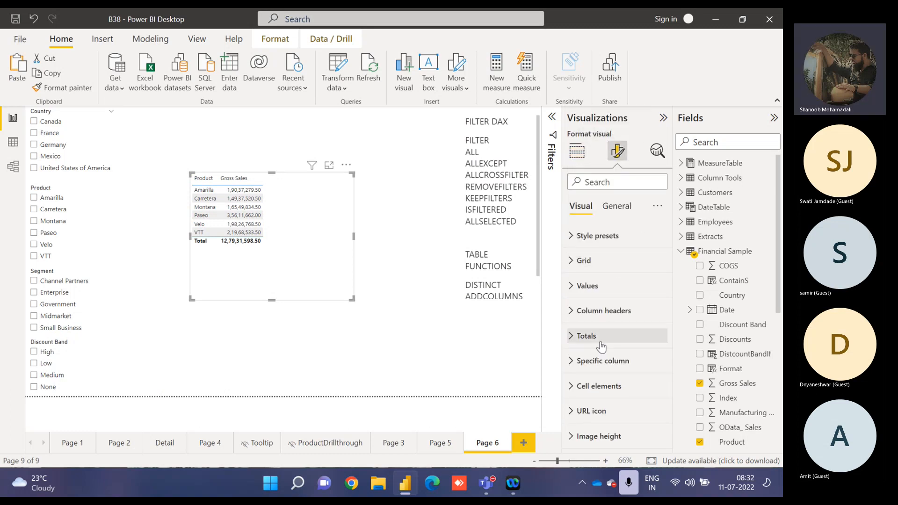
left_click(585, 286)
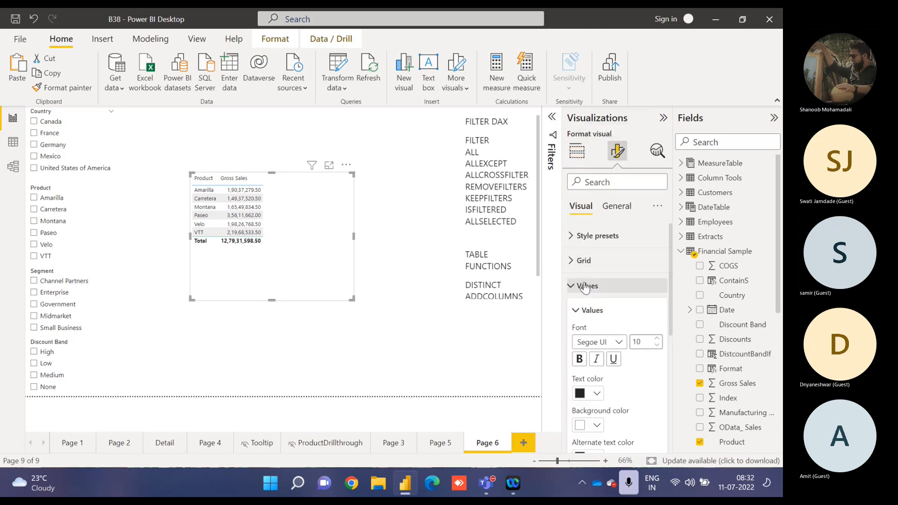
left_click(657, 340)
left_click(657, 339)
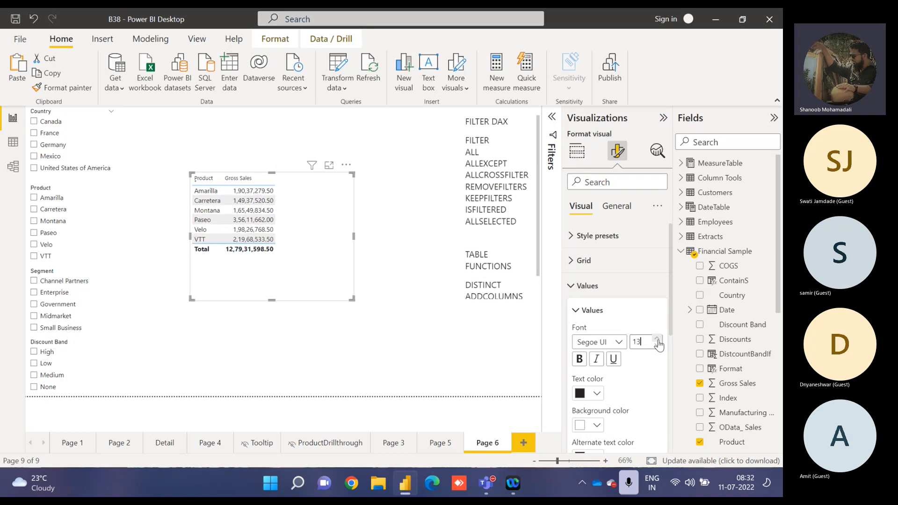
left_click(656, 339)
left_click(657, 339)
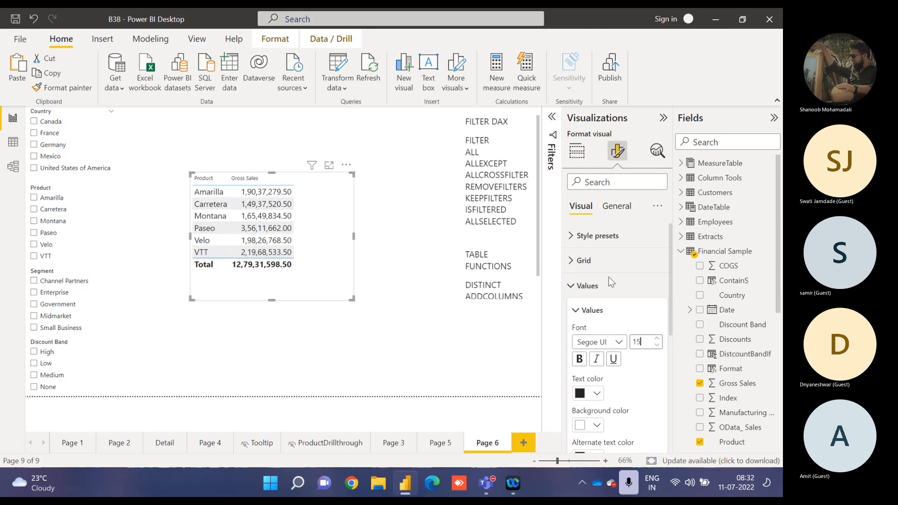
left_click(573, 285)
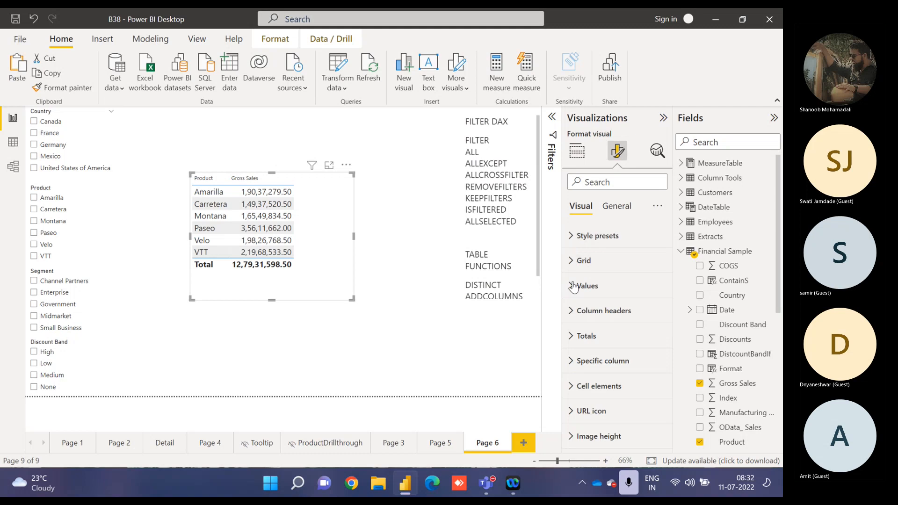
Set the table's column header font size to 16 and make the table frame wider and slightly shorter.
left_click(603, 310)
left_click(656, 364)
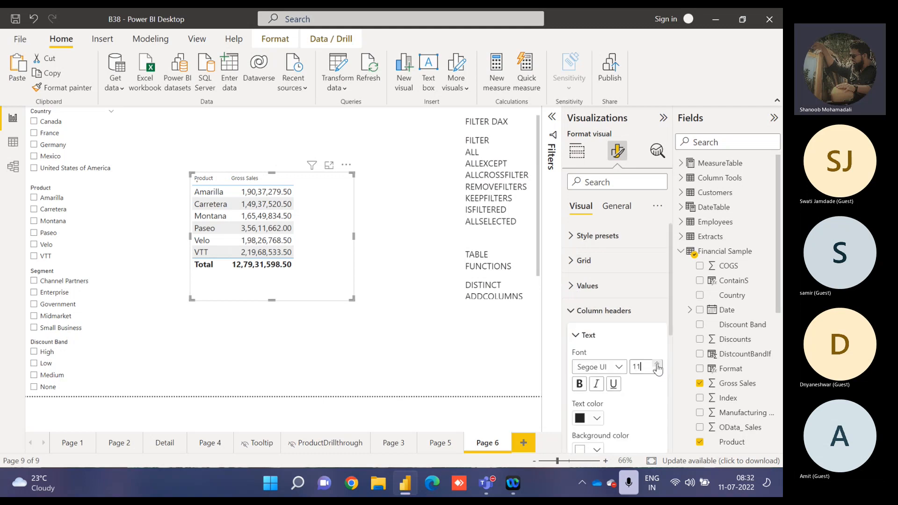
left_click(657, 364)
left_click(657, 365)
left_click(657, 364)
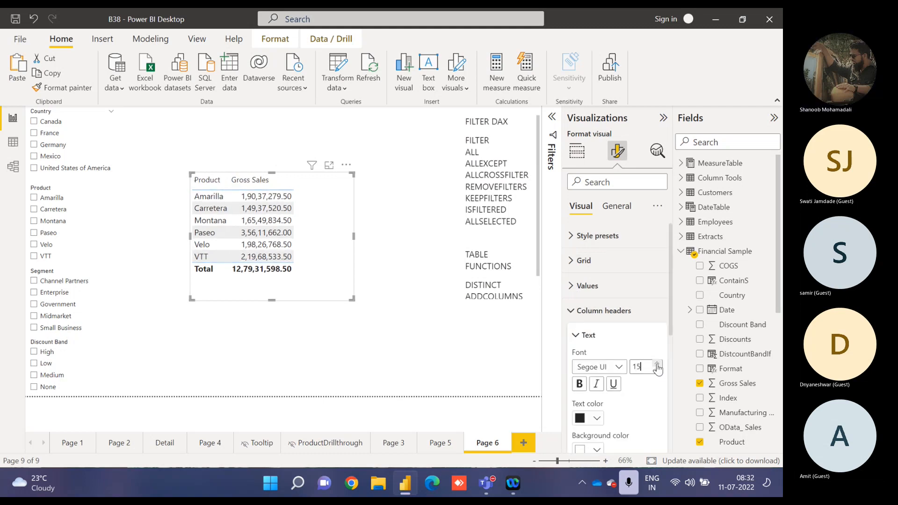
left_click(656, 365)
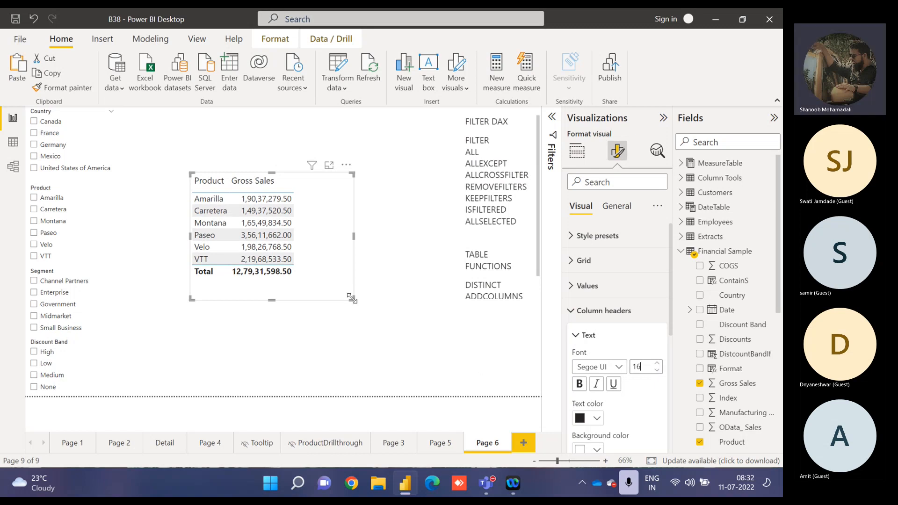
left_click_drag(351, 298, 382, 283)
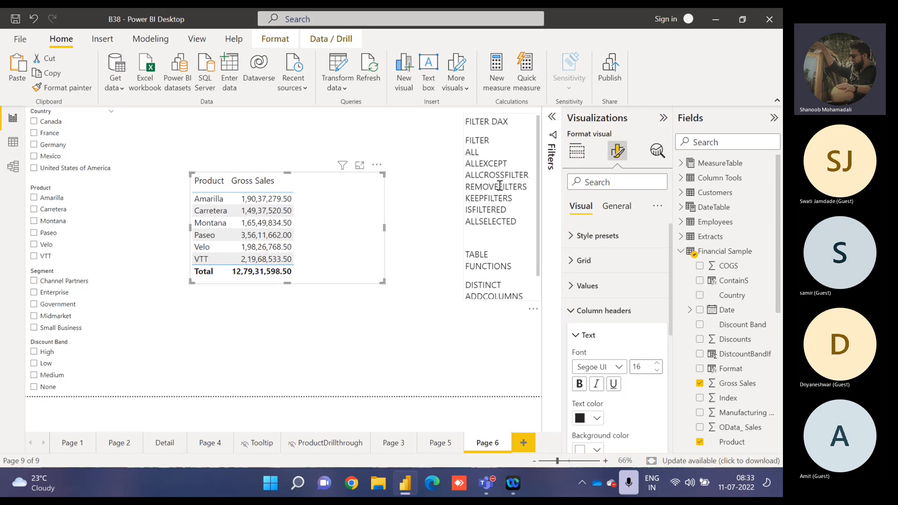
Delete the FILTER entry and its empty line from the function list under FILTER DAX.
left_click_drag(495, 140, 466, 141)
key("Delete")
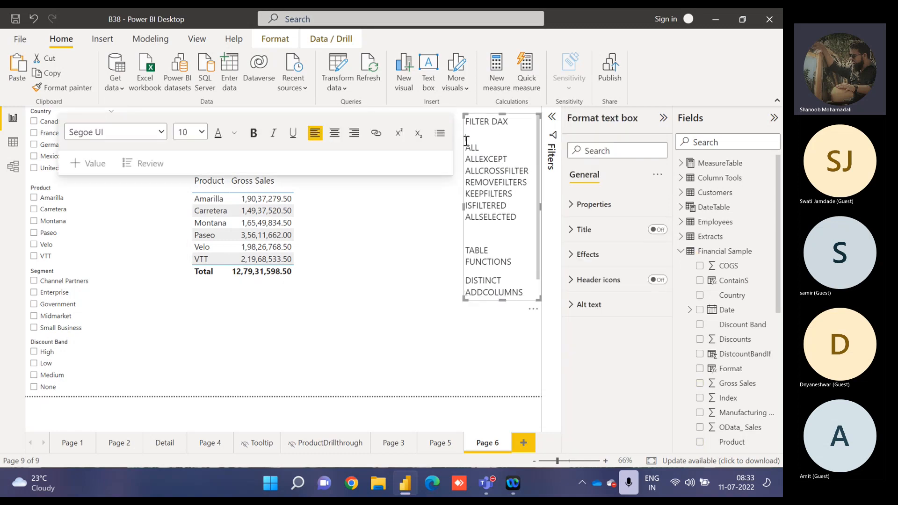
key("Delete")
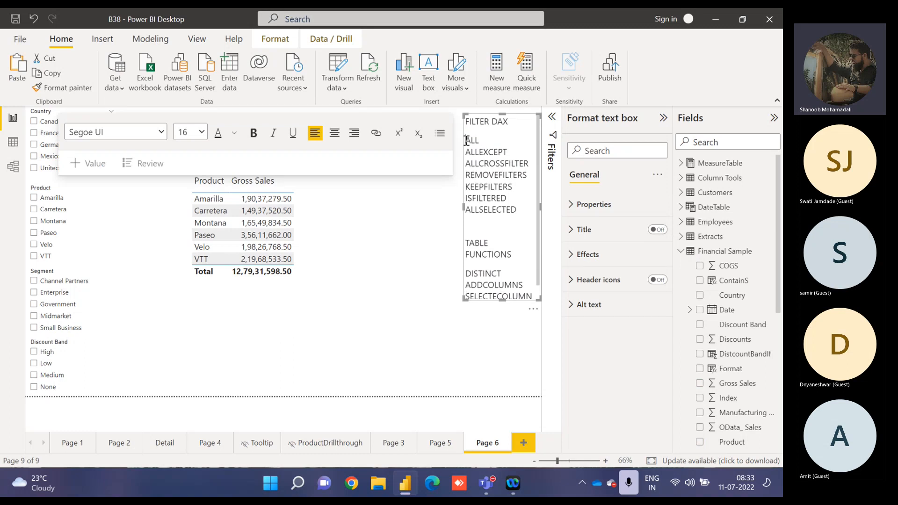
Lengthen the function list text box downward and widen it to the left so its entries fit.
left_click_drag(466, 141, 514, 189)
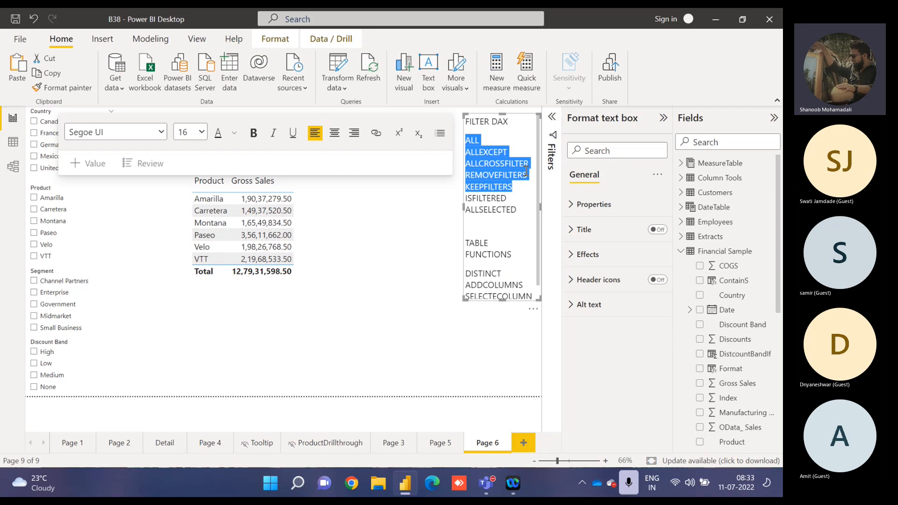
left_click(513, 195)
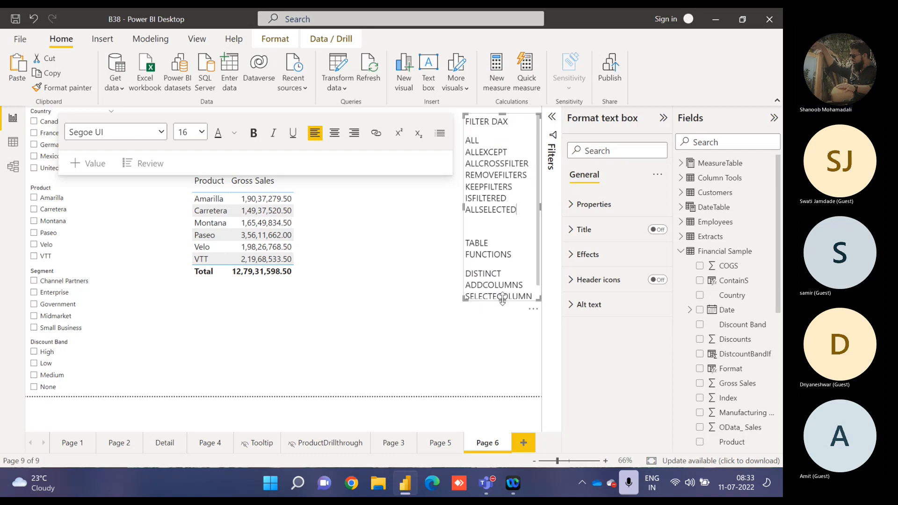
left_click_drag(503, 298, 503, 335)
left_click_drag(464, 229, 444, 224)
left_click(331, 229)
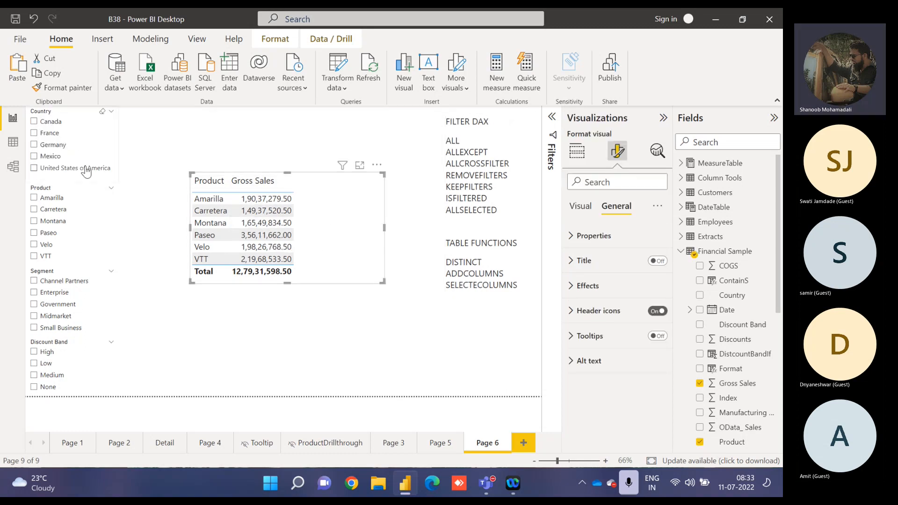
Test the slicers on the table with France, Carretera and Enterprise, clearing each selection again.
left_click(49, 134)
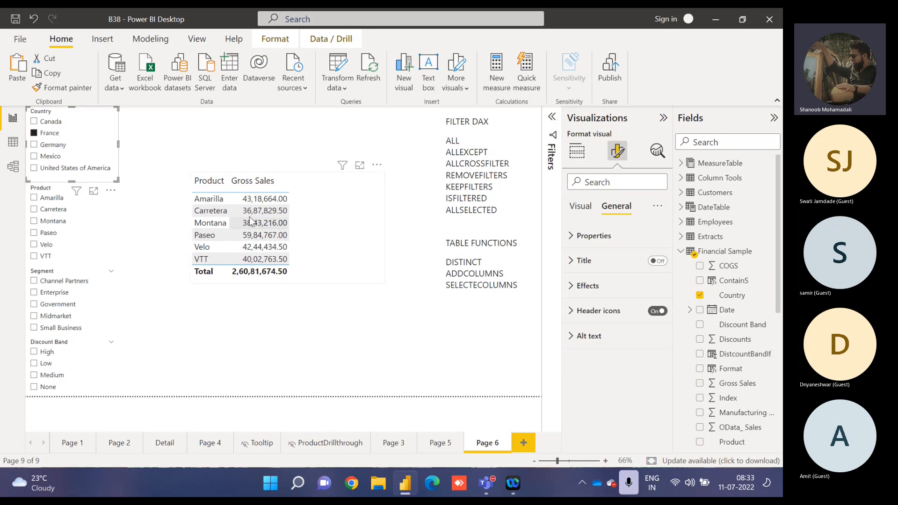
left_click(47, 212)
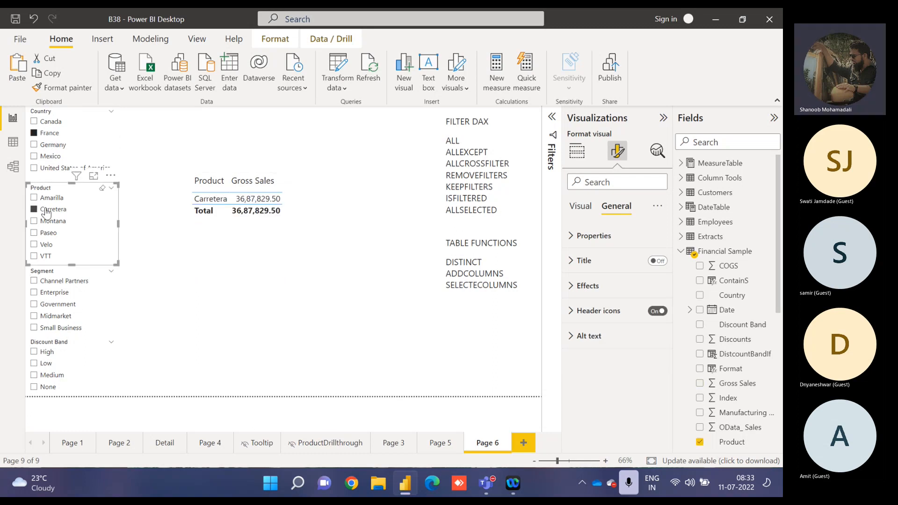
left_click(46, 133)
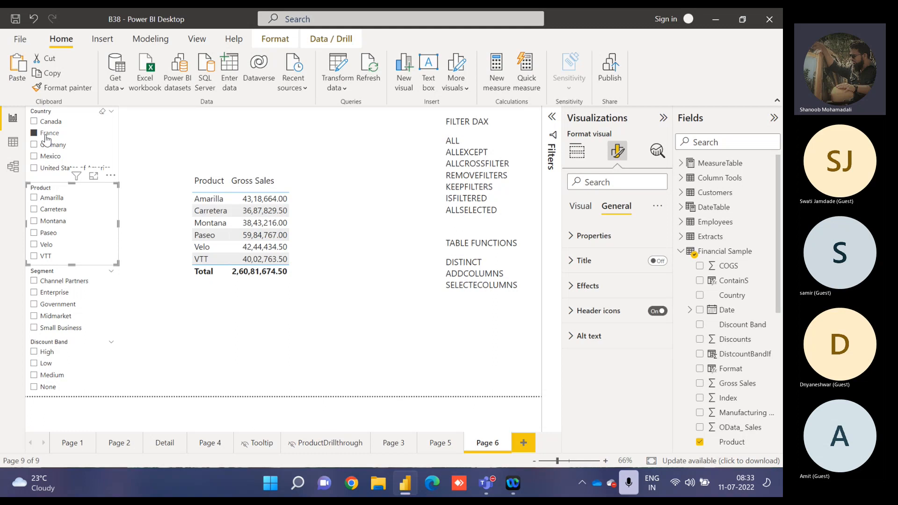
left_click(48, 294)
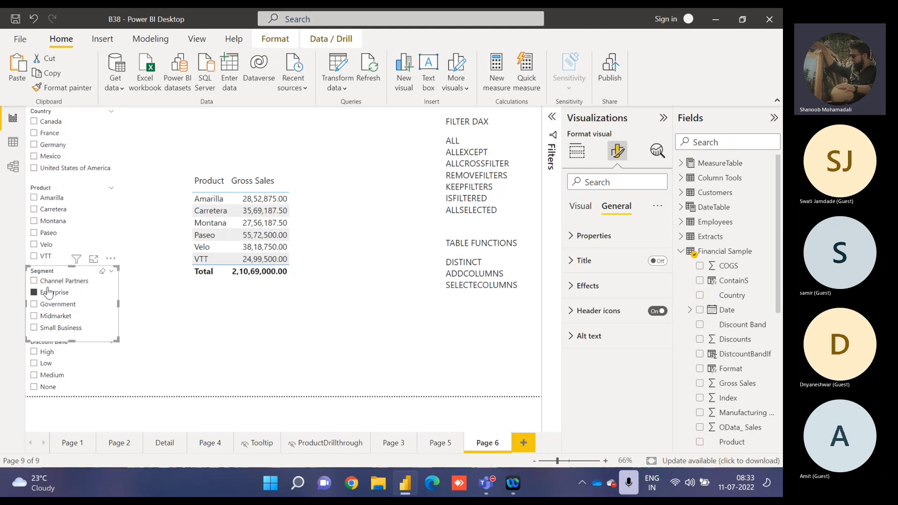
left_click(46, 294)
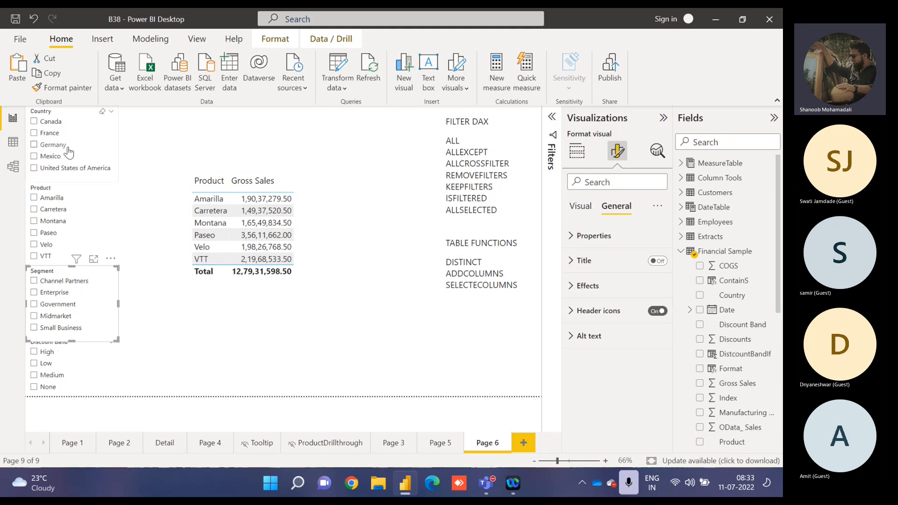
Filter the Gross Sales table to Carretera with the Product slicer, then clear that selection.
left_click(60, 114)
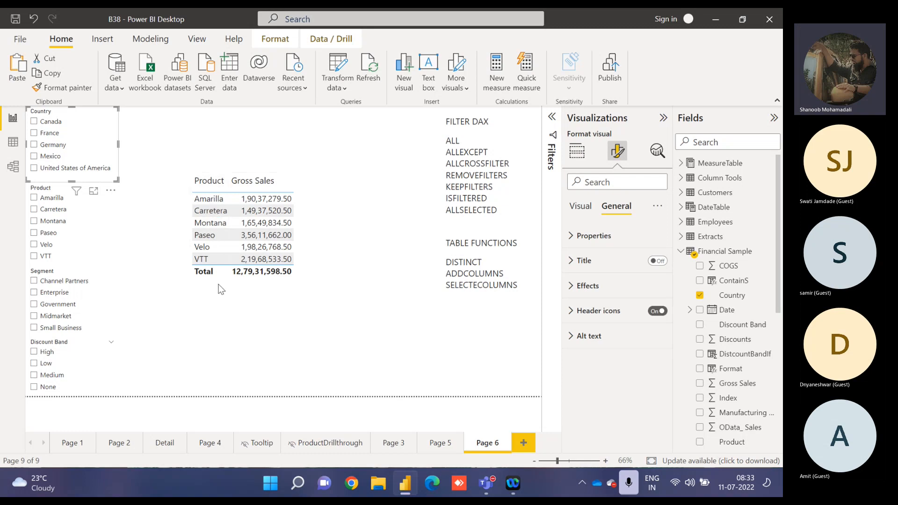
left_click(317, 277)
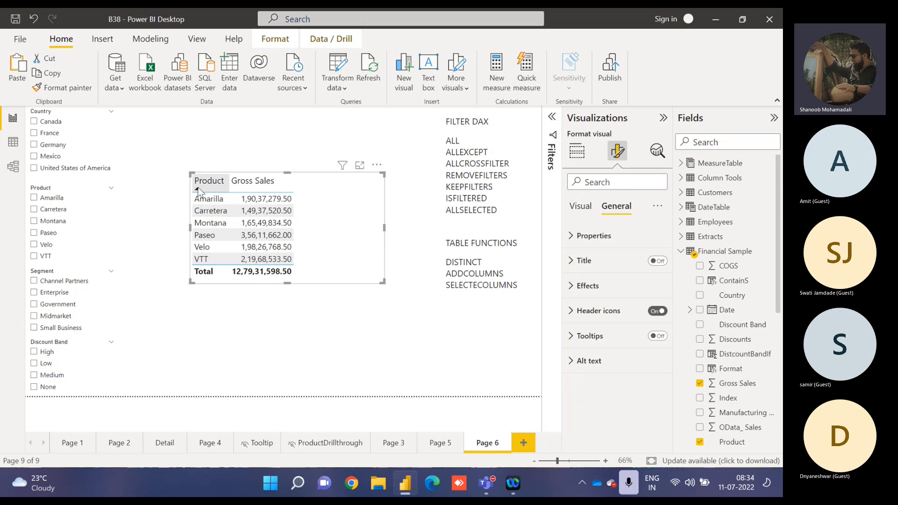
left_click(38, 190)
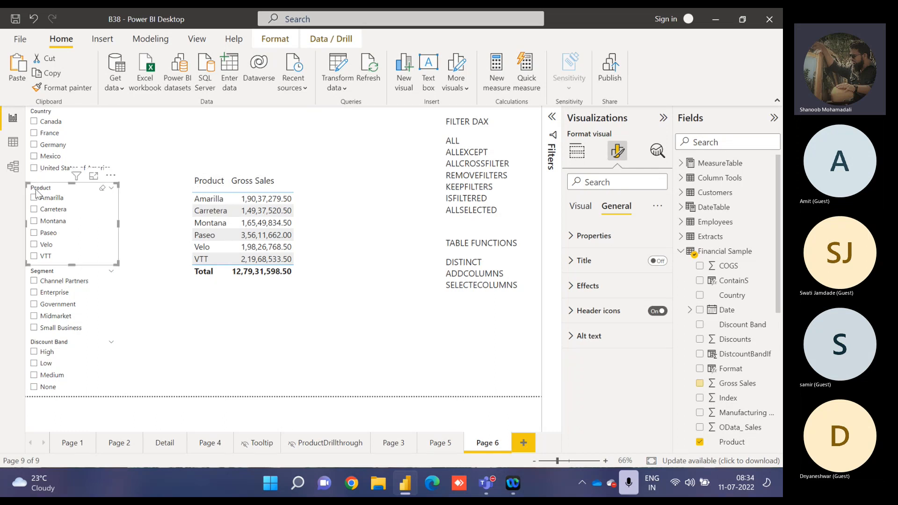
left_click(57, 214)
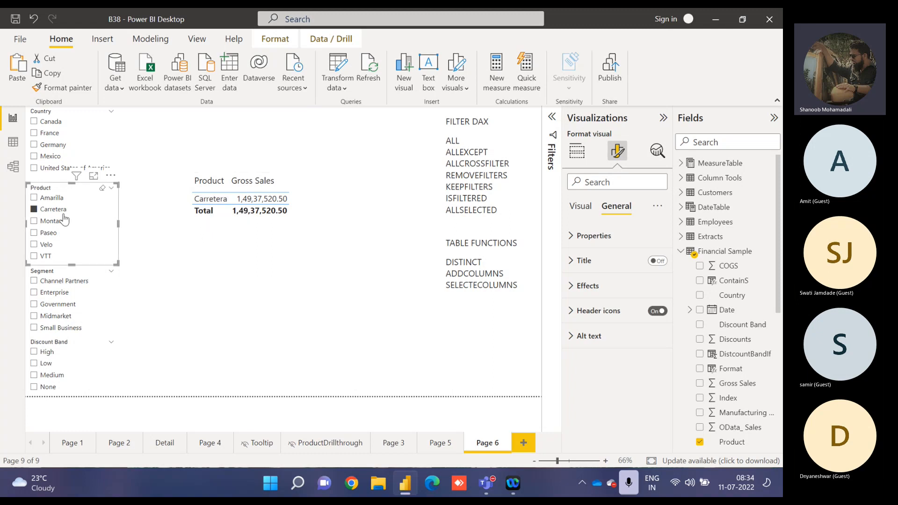
left_click(55, 209)
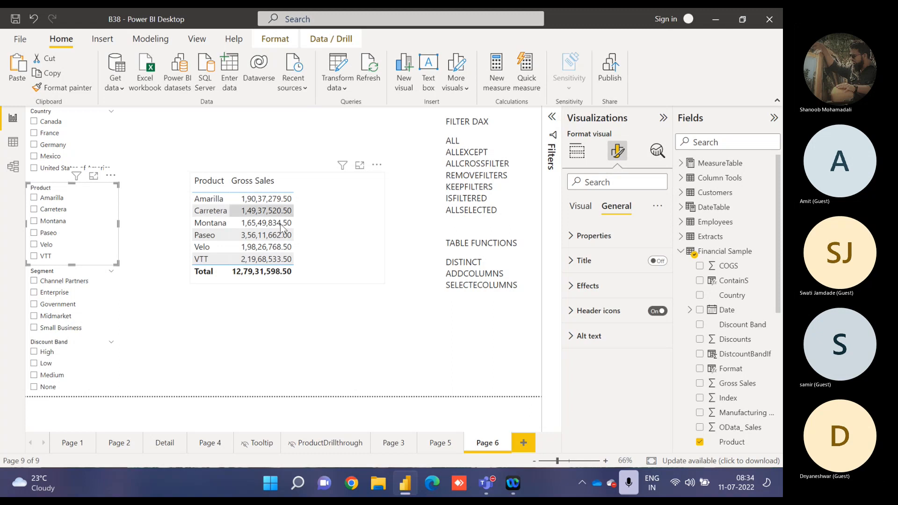
Filter the Gross Sales table to Canada with the Country slicer, then clear that selection.
left_click(35, 122)
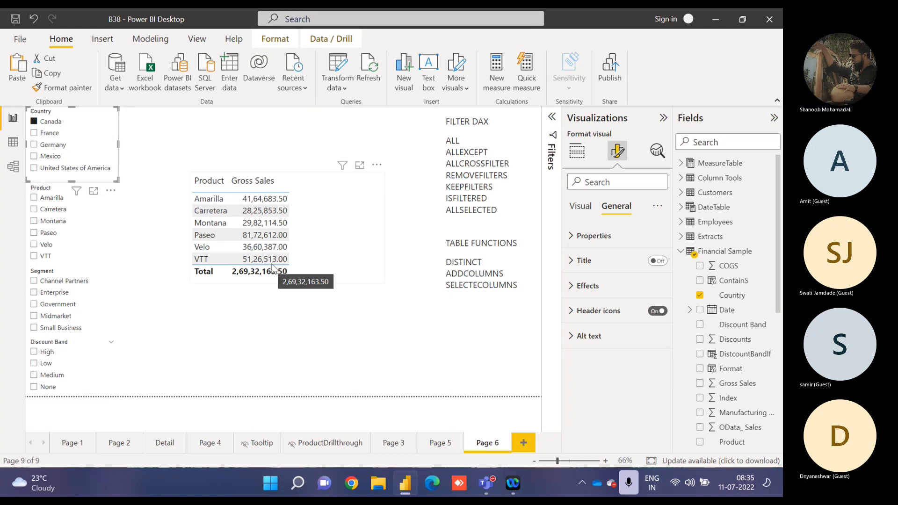
left_click(59, 124)
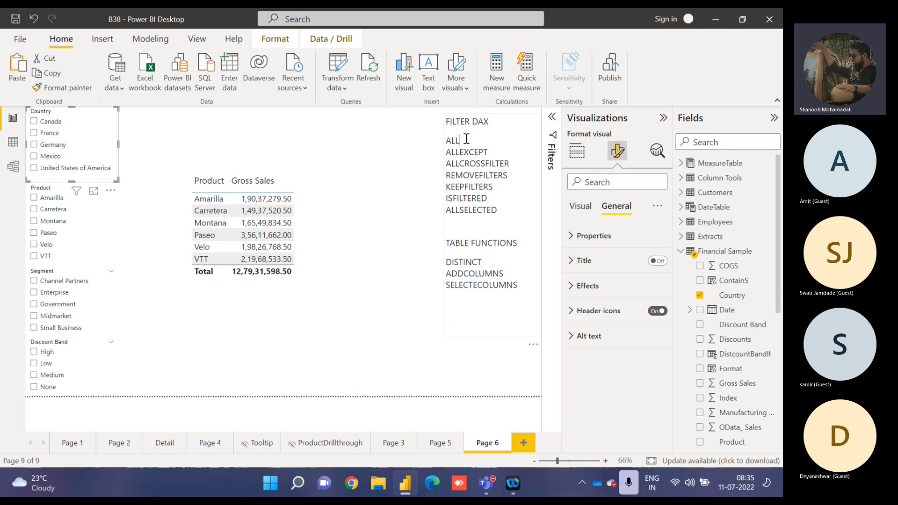
left_click(488, 148)
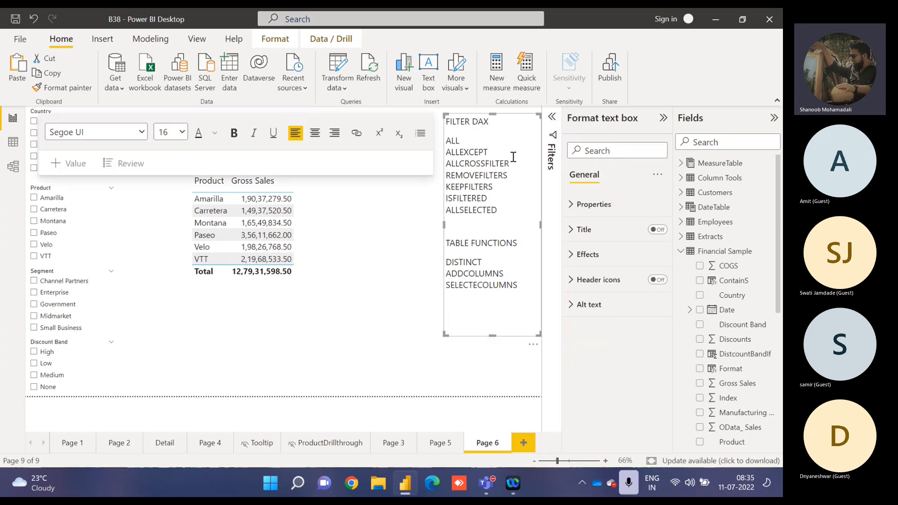
Create a new measure named GrossSalesAll in MeasureTable, with the Product Gross Sales table selected.
left_click(344, 226)
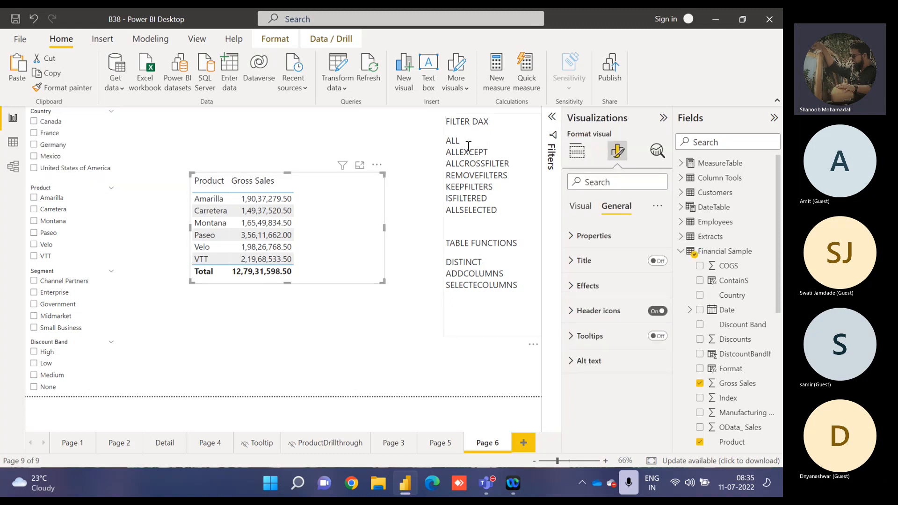
left_click(681, 251)
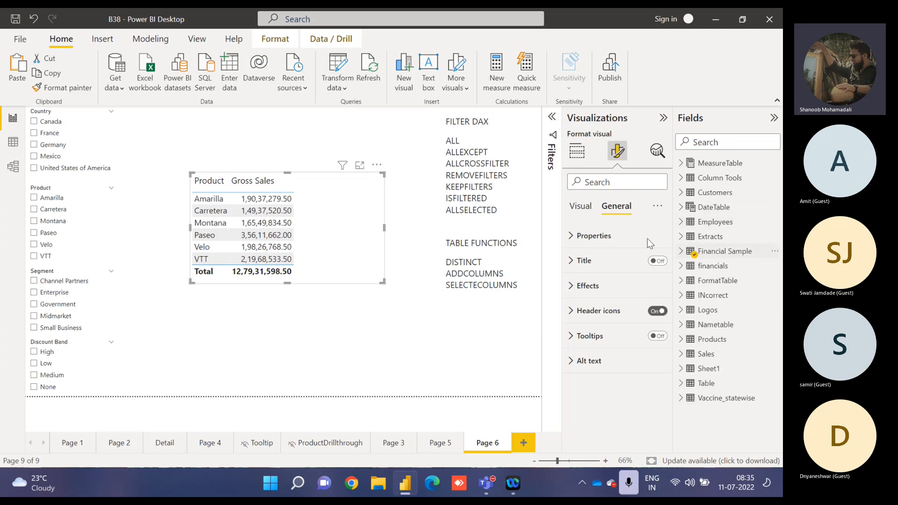
left_click(590, 209)
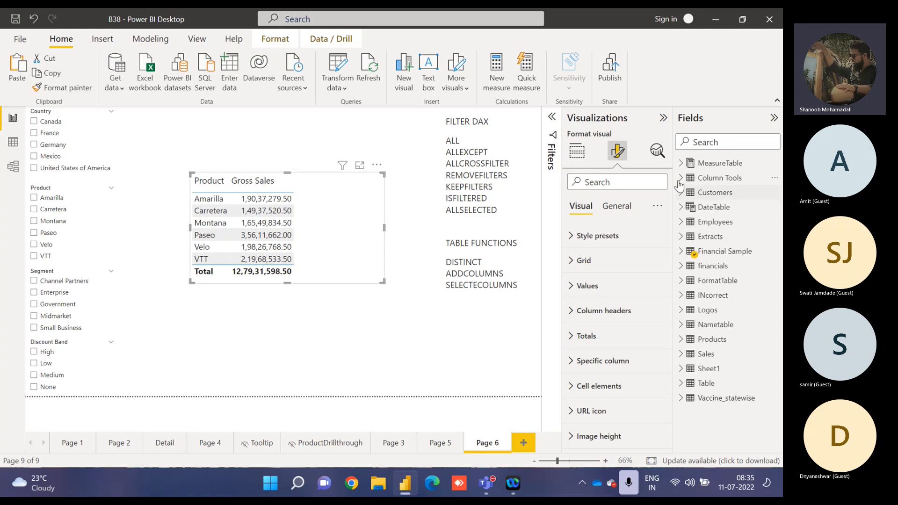
left_click(680, 164)
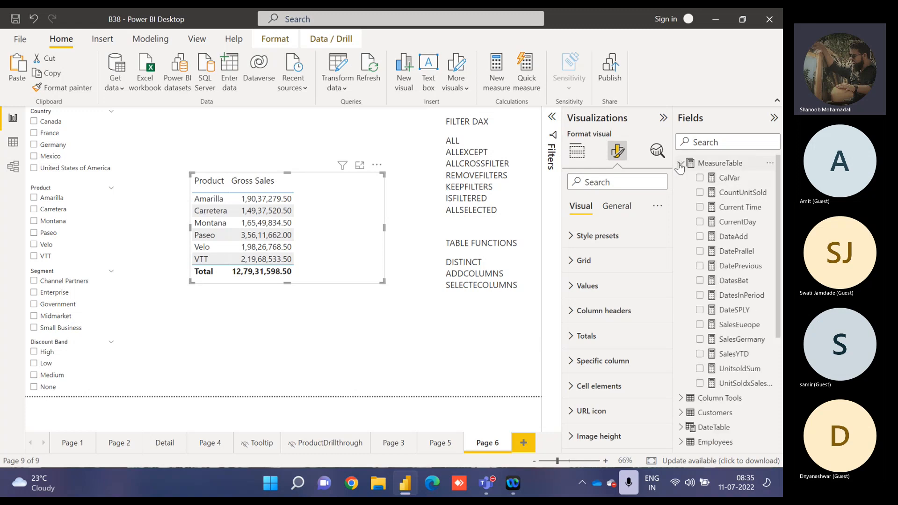
left_click(576, 150)
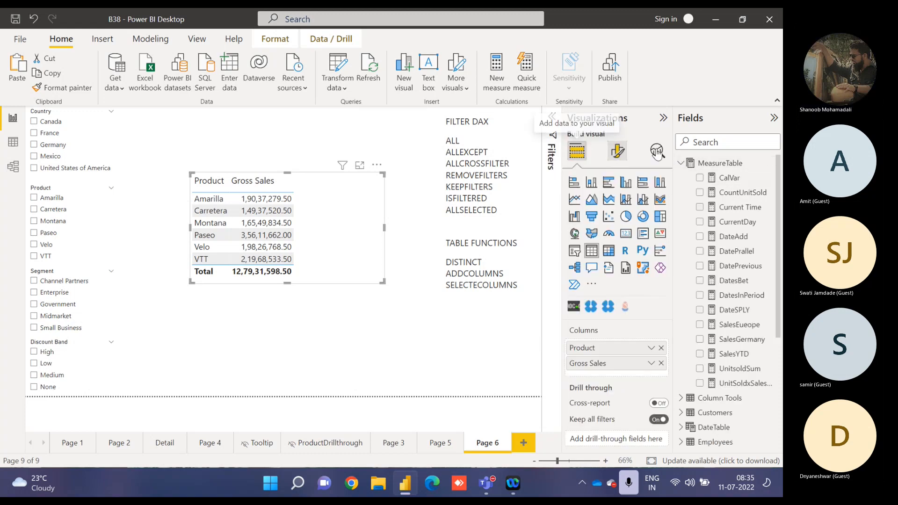
left_click(769, 192)
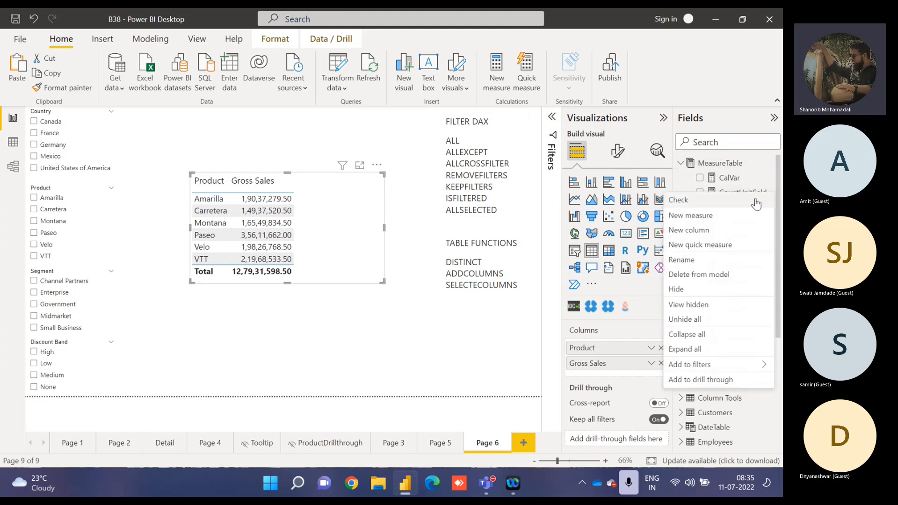
left_click(714, 220)
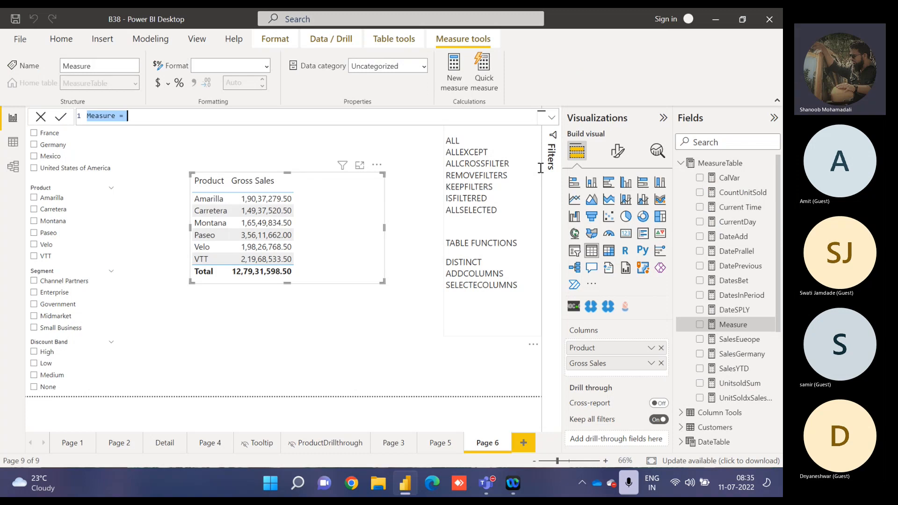
type("Gross")
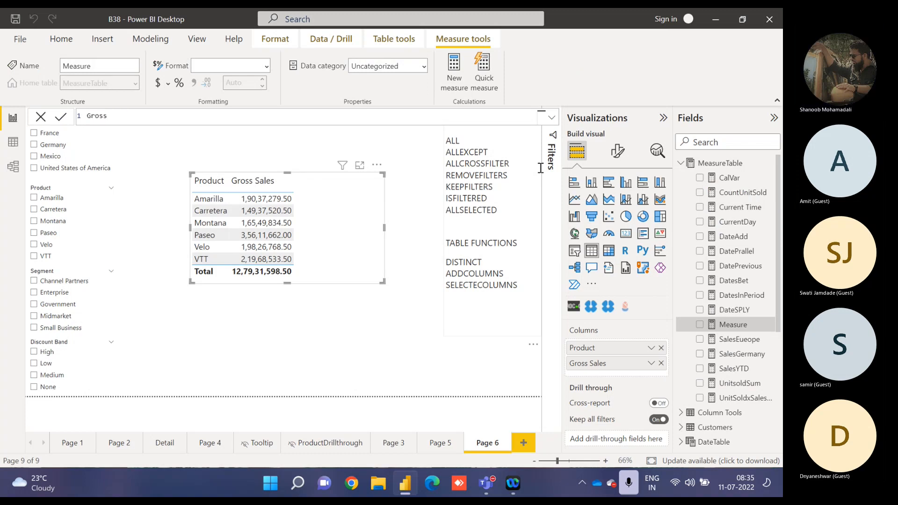
type("SalesAll")
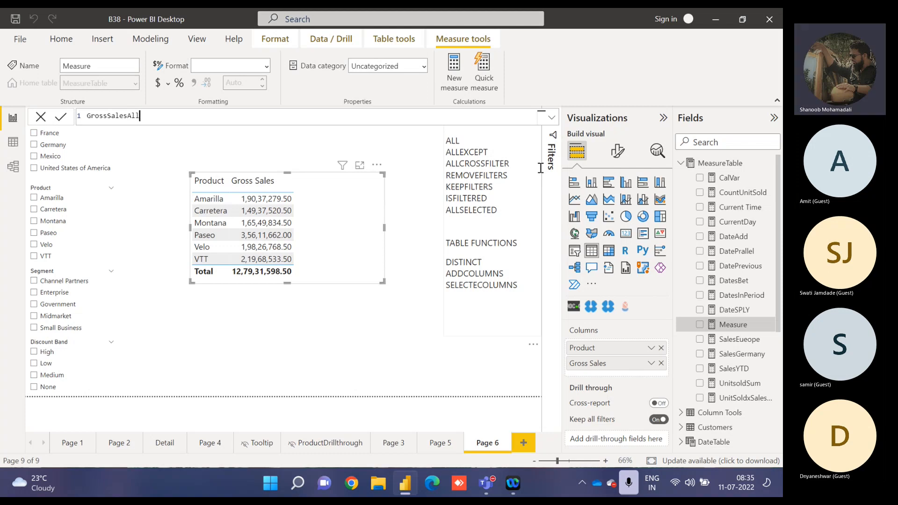
type(" =")
Define GrossSalesAll as CALCULATE(SUM('Financial Sample'[Gross Sales]),ALL('Financial Sample')) and add it as a column to the product table.
type("CALCULATE(")
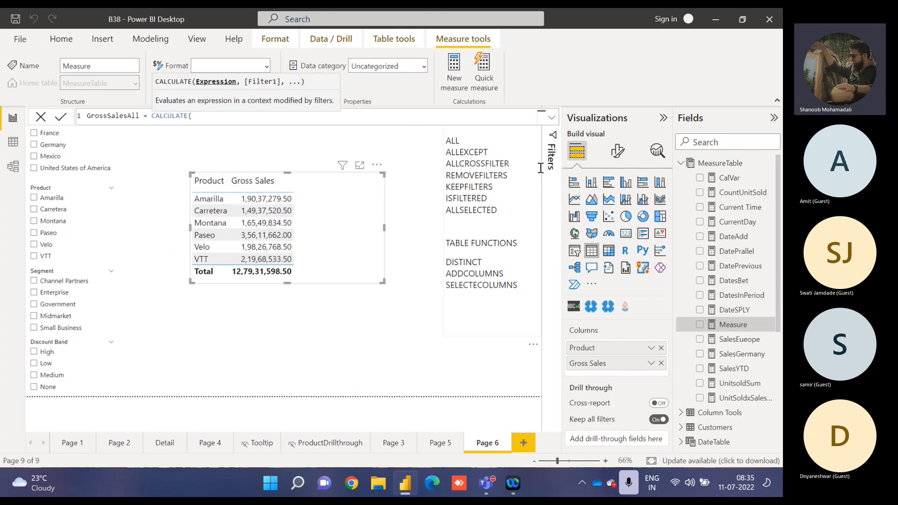
type("sum(")
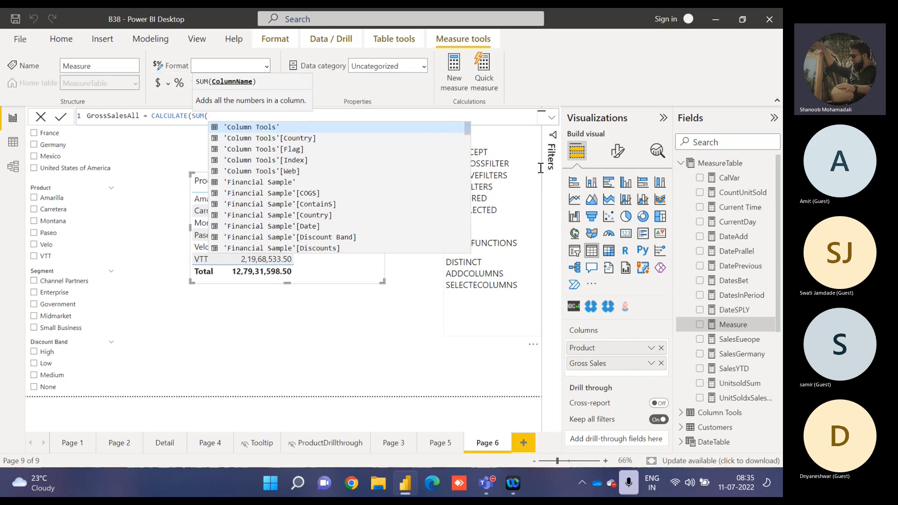
type("gro")
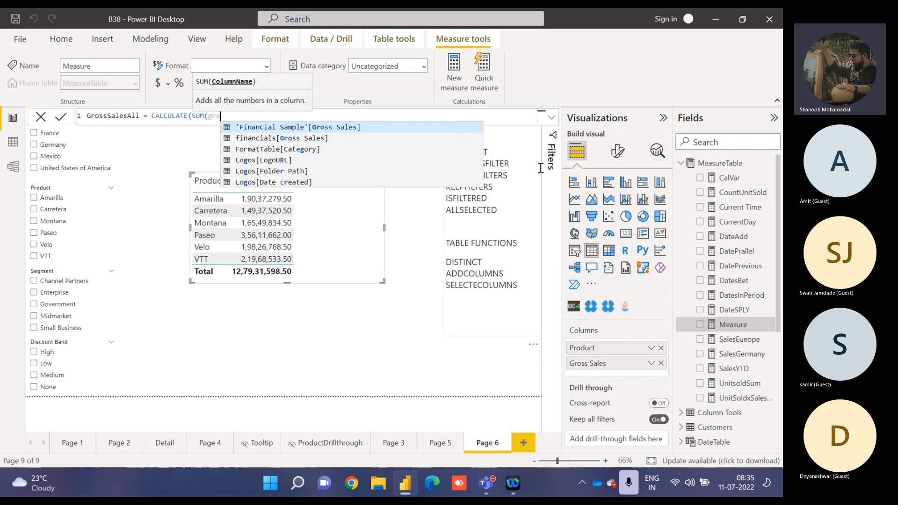
key("Tab")
type("),")
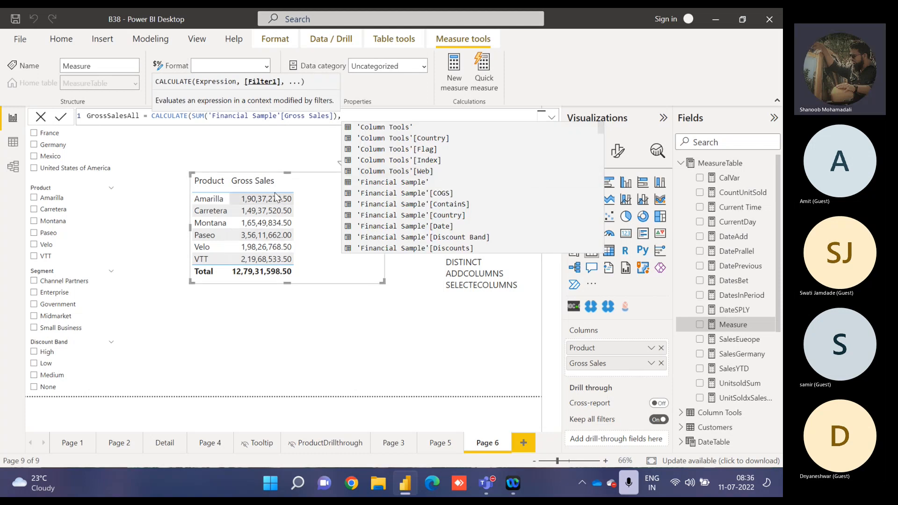
type("all")
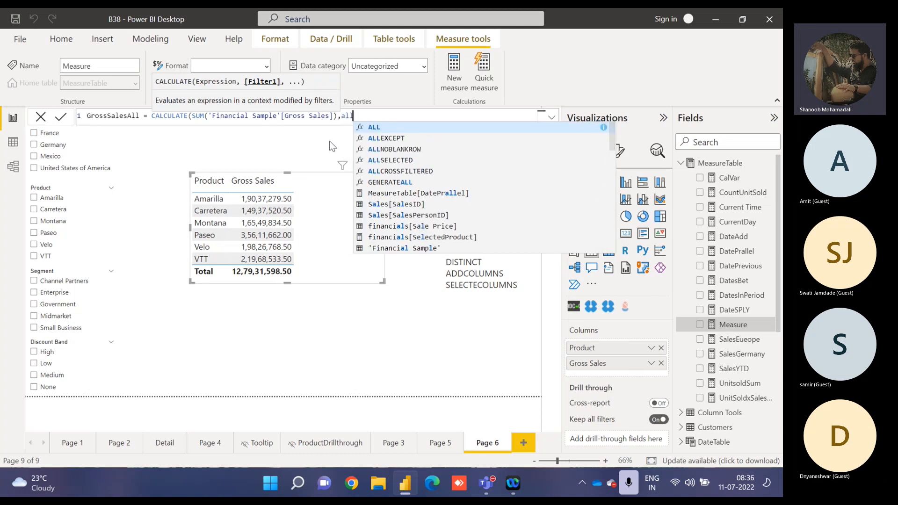
key("Tab")
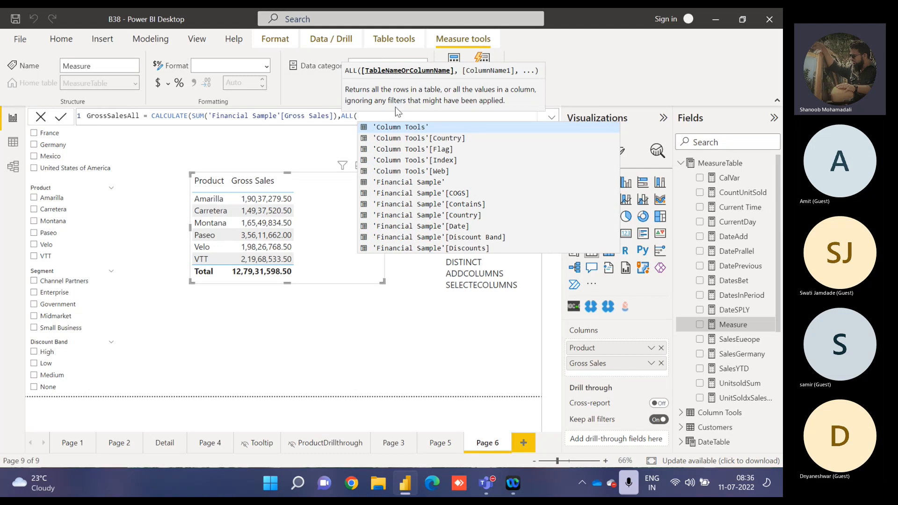
left_click(429, 183)
type("))")
key("Return")
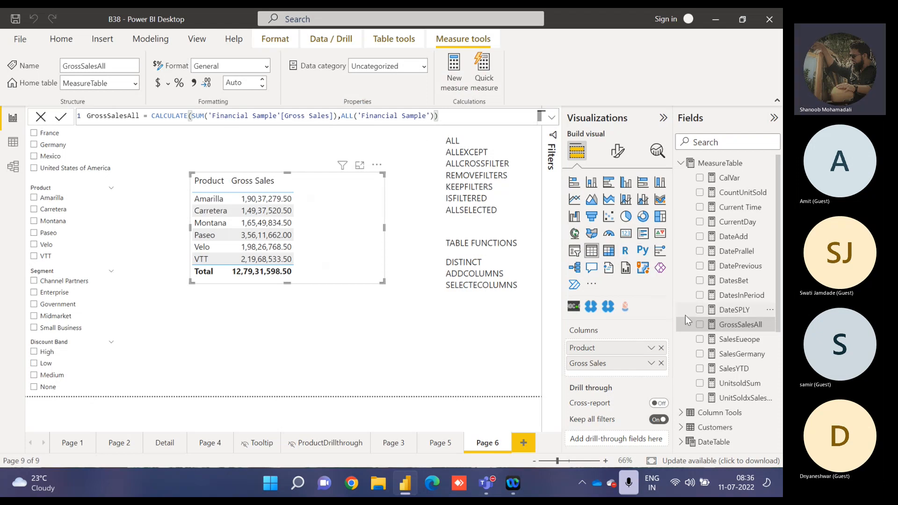
left_click(699, 324)
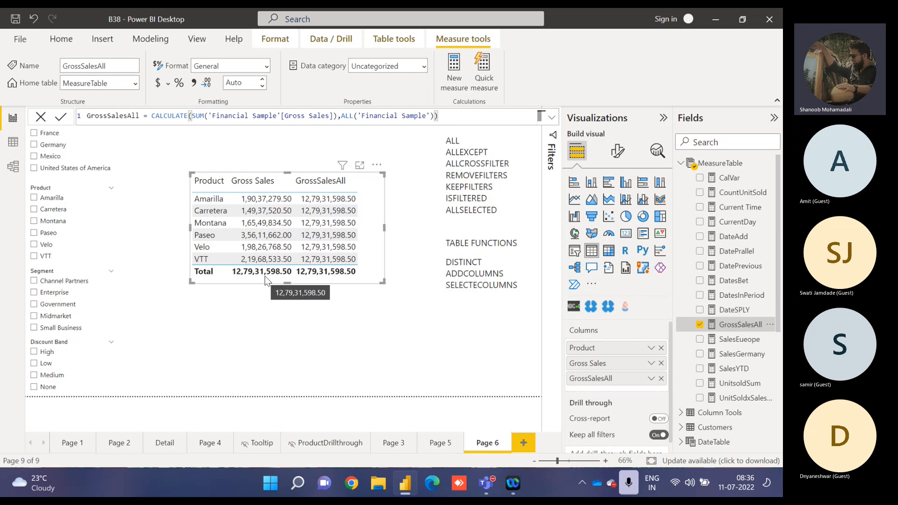
Review the GrossSalesAll formula by highlighting its 'Financial Sample' argument and the whole CALCULATE expression, then deselect the table.
left_click(357, 115)
key("shift+Home")
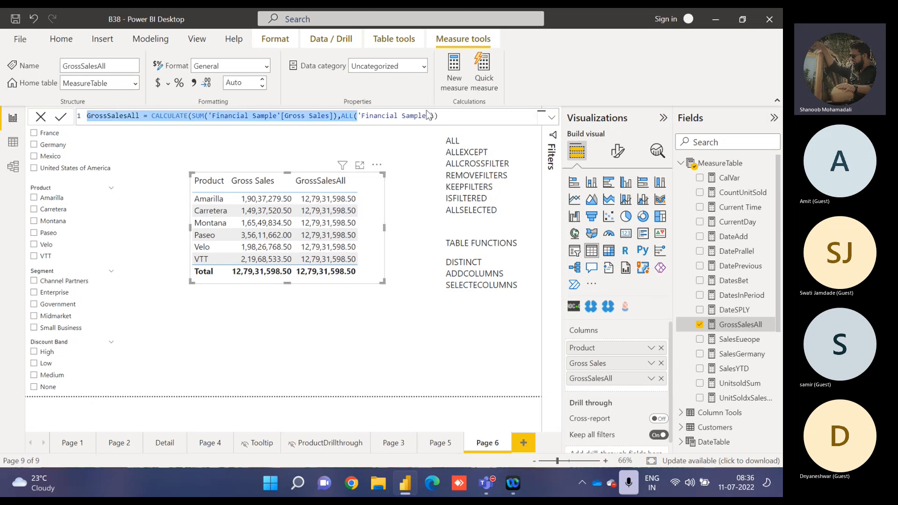
left_click(430, 115, "shift")
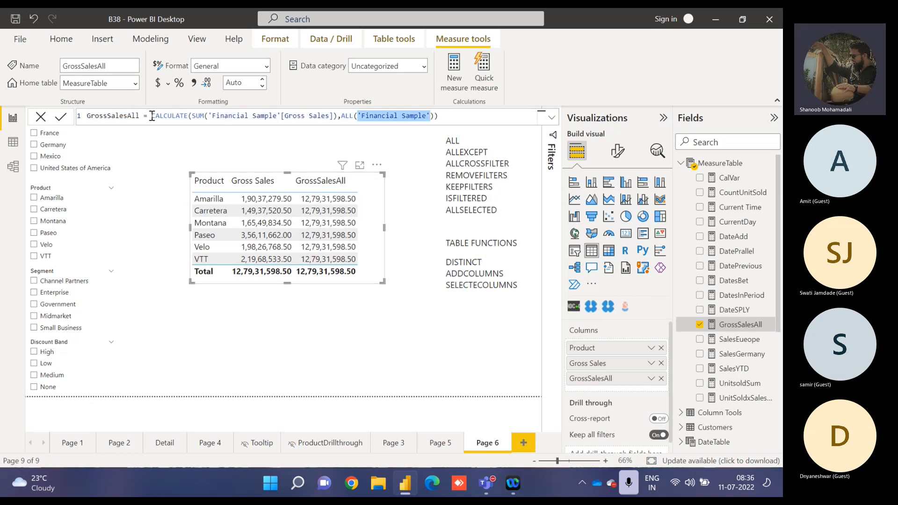
left_click_drag(152, 115, 447, 117)
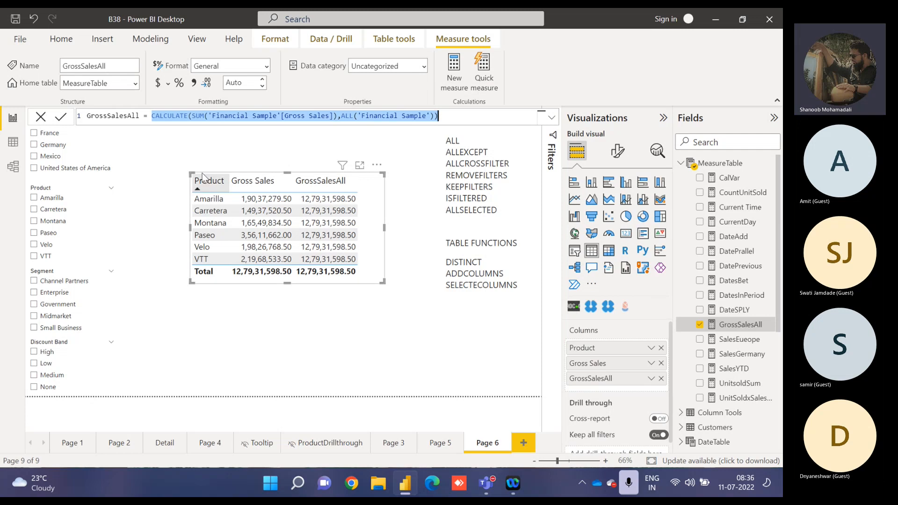
left_click(177, 164)
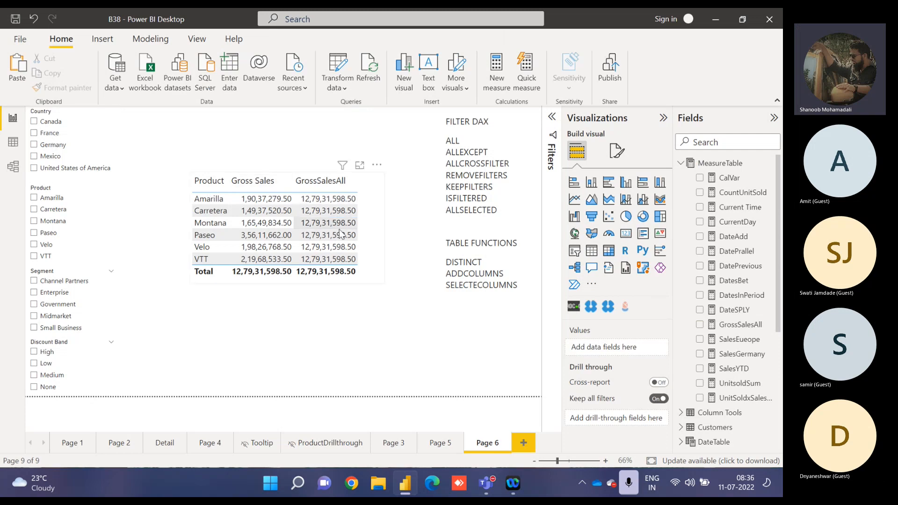
Test GrossSalesAll against the slicers with Canada, Carretera, Enterprise and a Discount Band value, clearing each selection again.
left_click(44, 125)
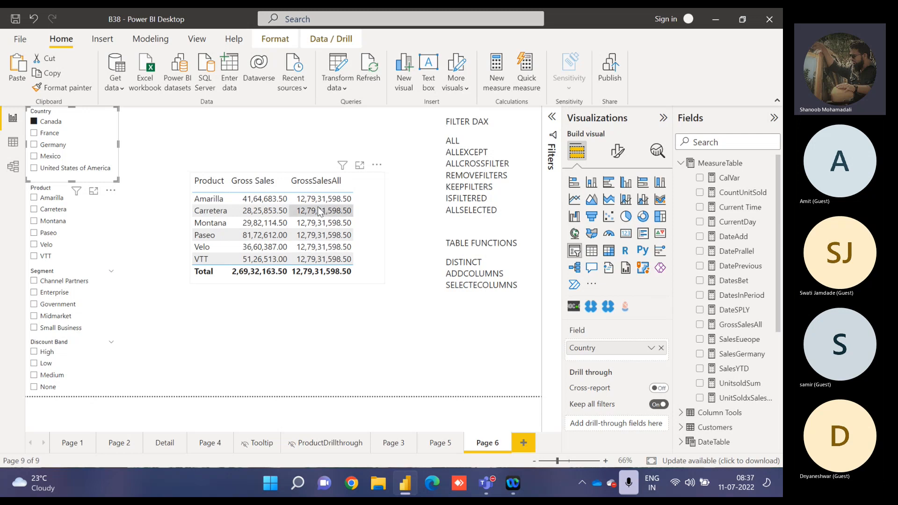
left_click(51, 121)
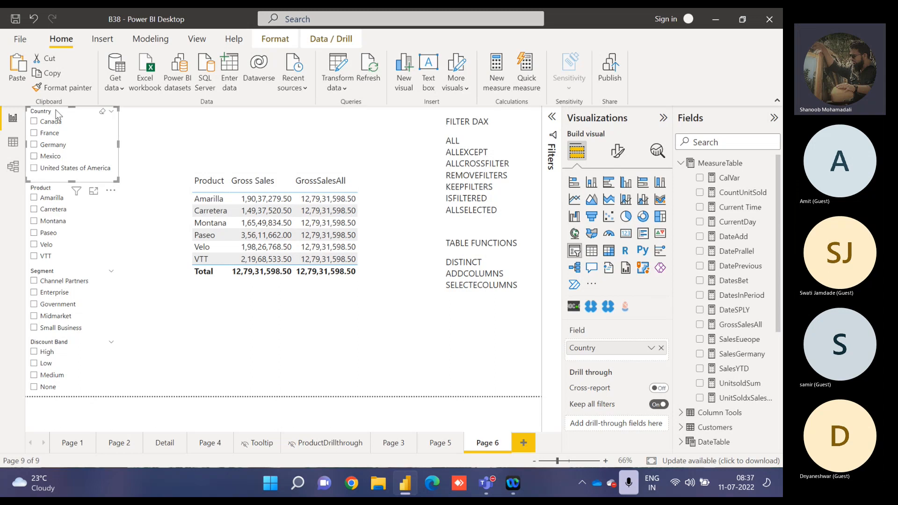
left_click(53, 209)
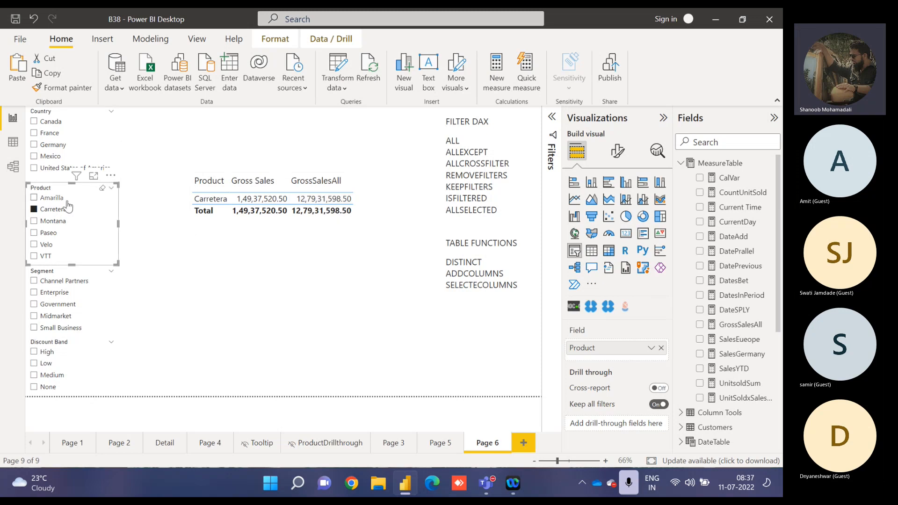
left_click(53, 210)
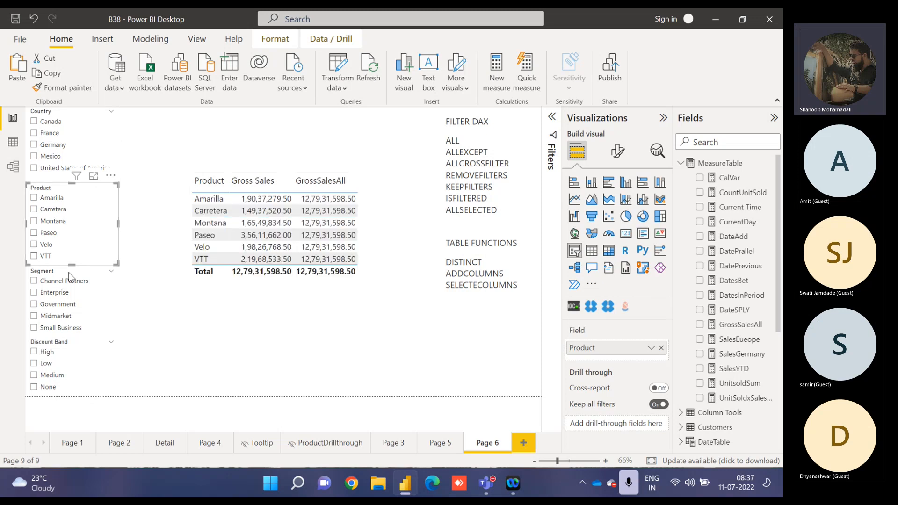
left_click(57, 294)
left_click(57, 294)
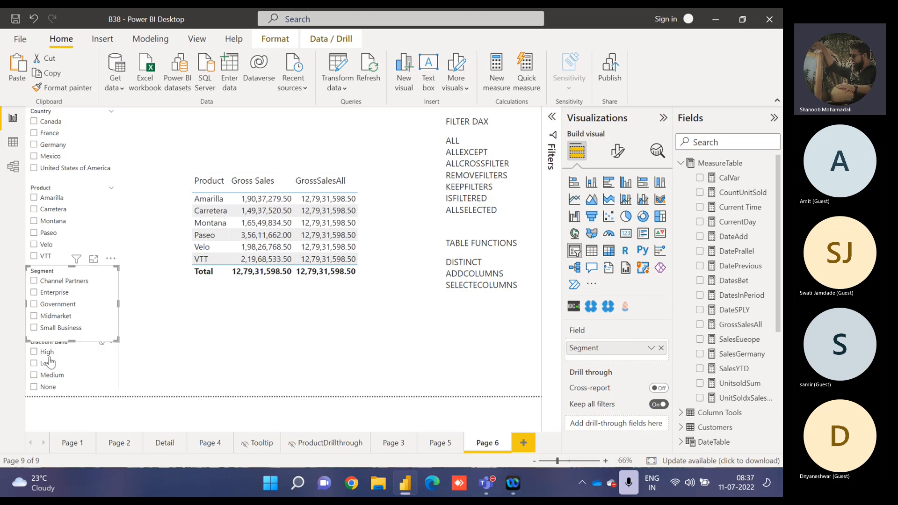
left_click(46, 354)
left_click(49, 359)
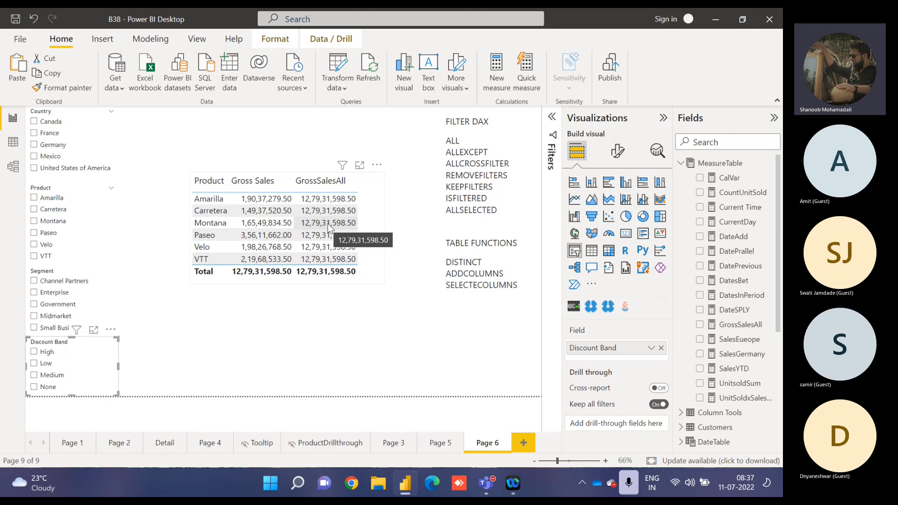
Change the ALL argument in the GrossSalesAll formula from the whole table to 'Financial Sample'[Segment] and apply it.
left_click(362, 189)
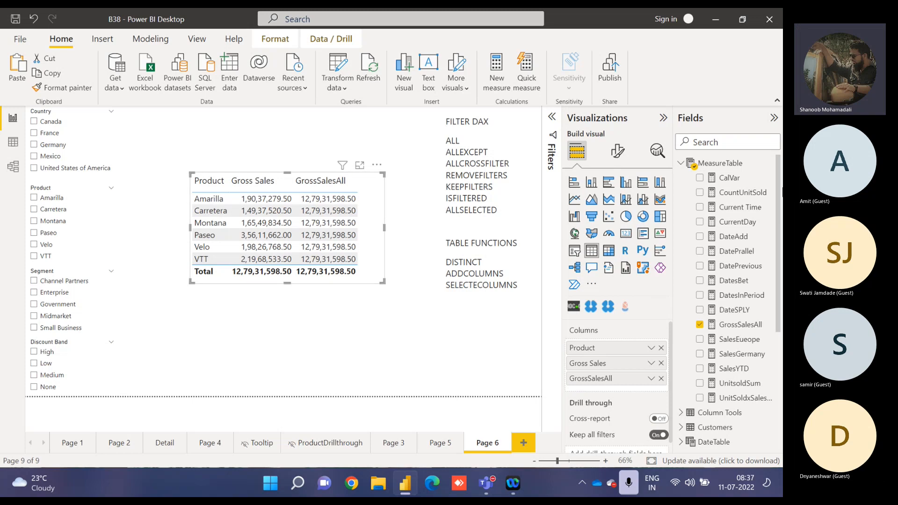
left_click(738, 325)
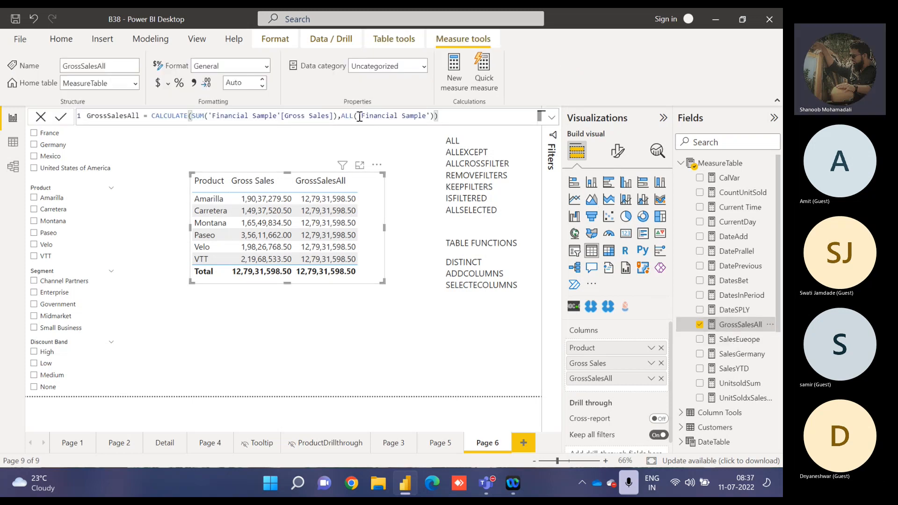
left_click_drag(357, 115, 430, 117)
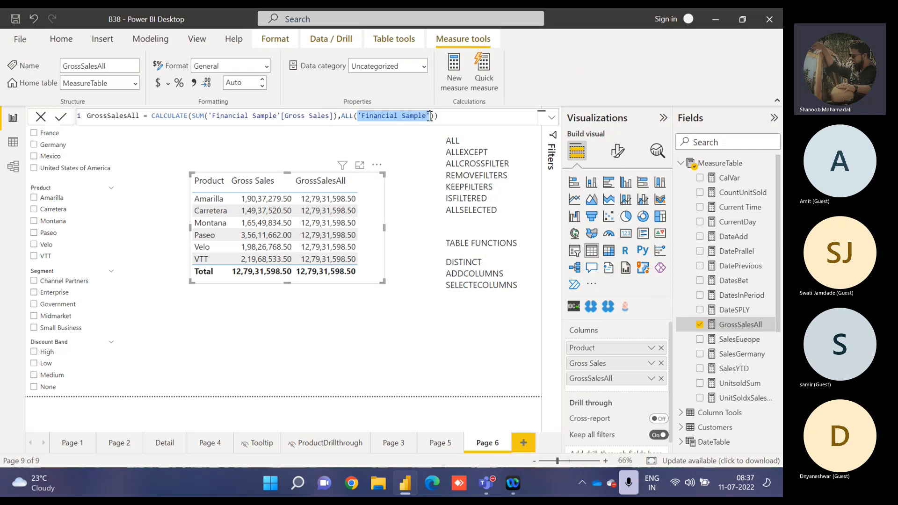
type("'Financial Sample'[Segment]")
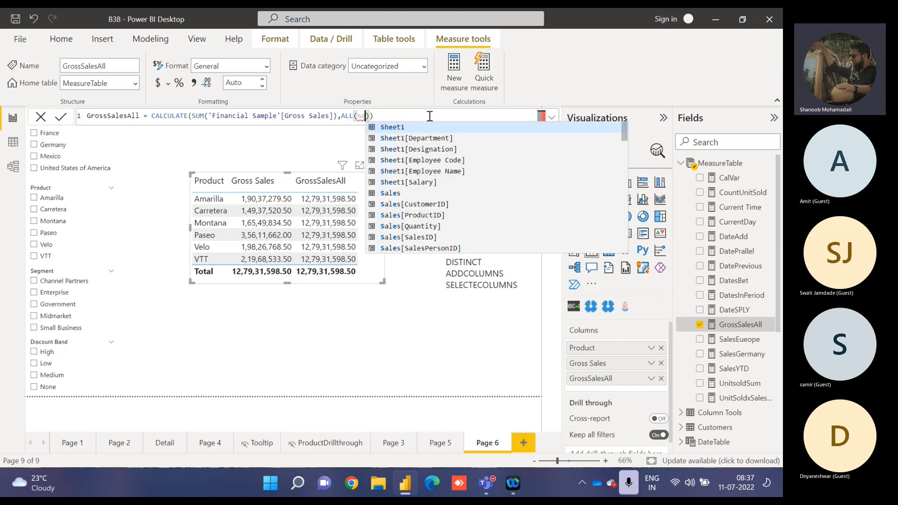
key("Tab")
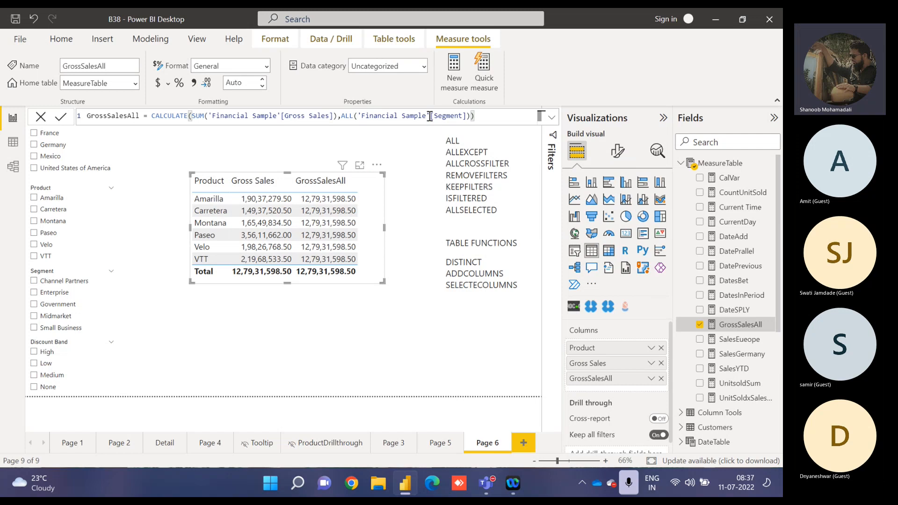
key("Return")
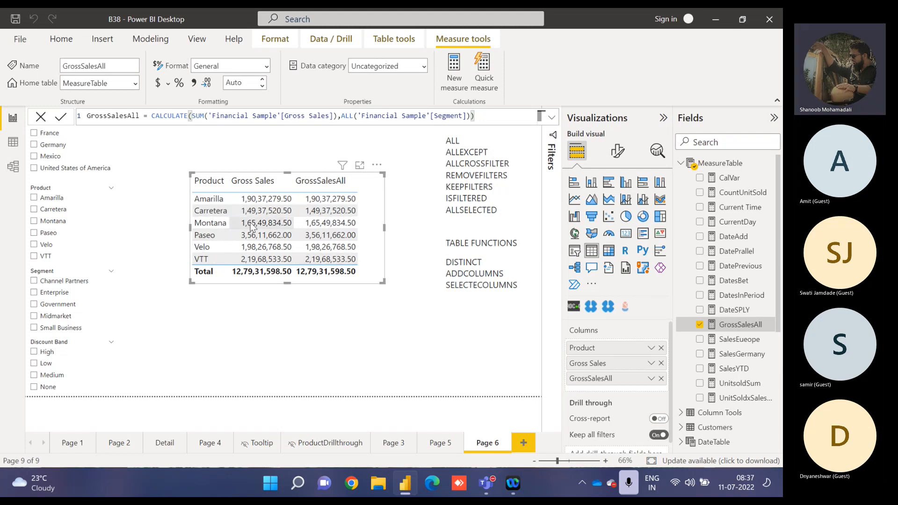
Test GrossSalesAll against the Germany, Amarilla and Enterprise slicer values, checking its formula while Enterprise is selected, and clear each selection.
left_click(48, 147)
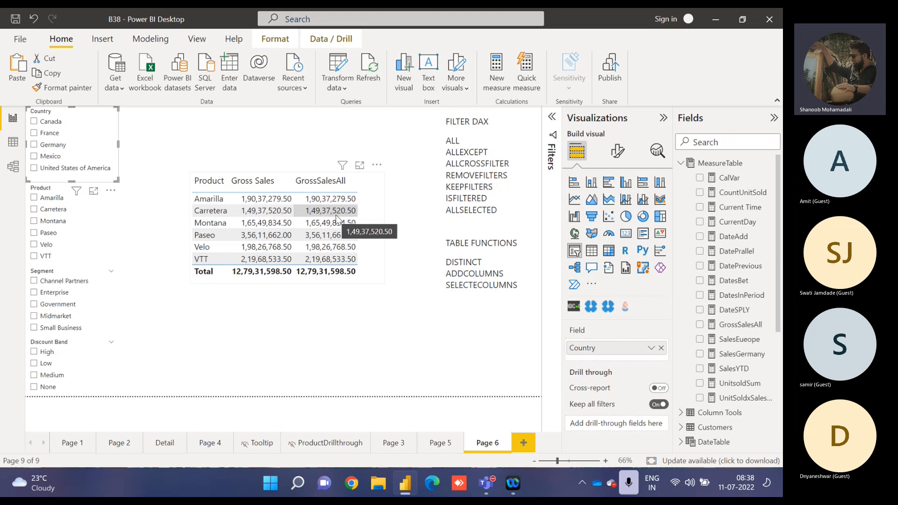
left_click(50, 201)
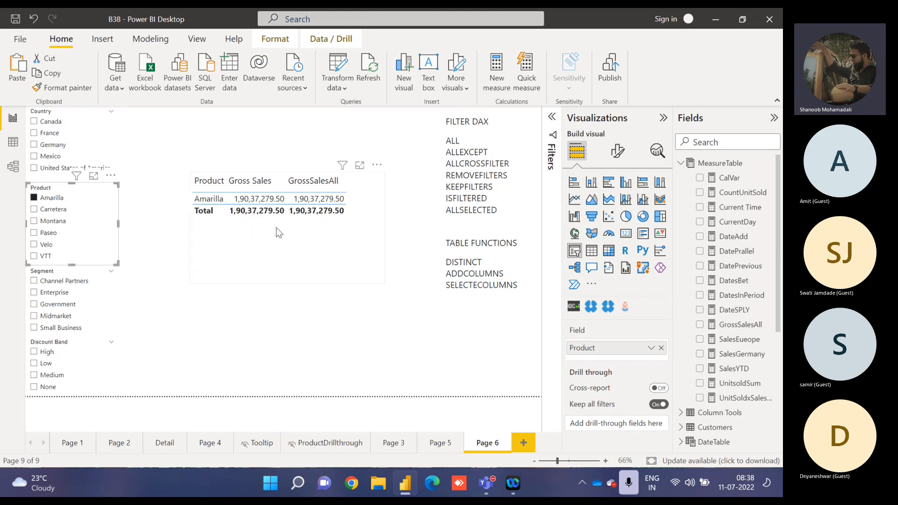
left_click(40, 201)
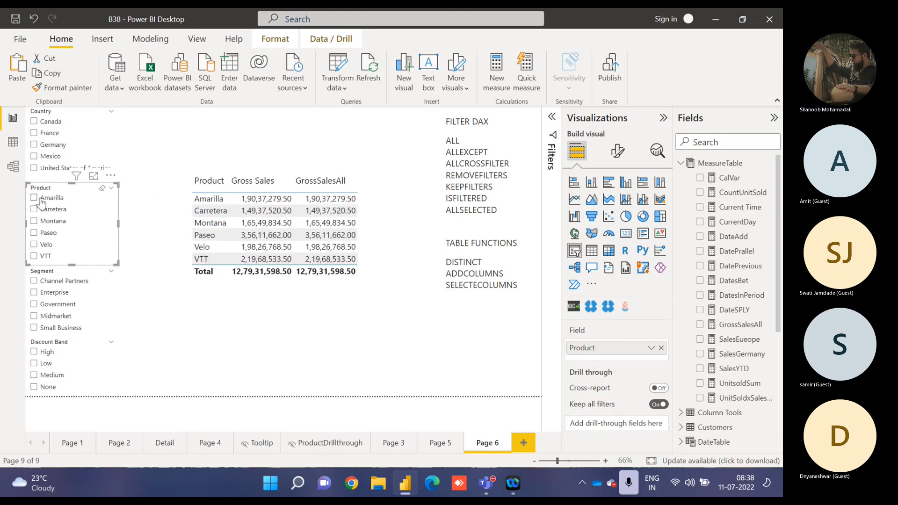
left_click(51, 294)
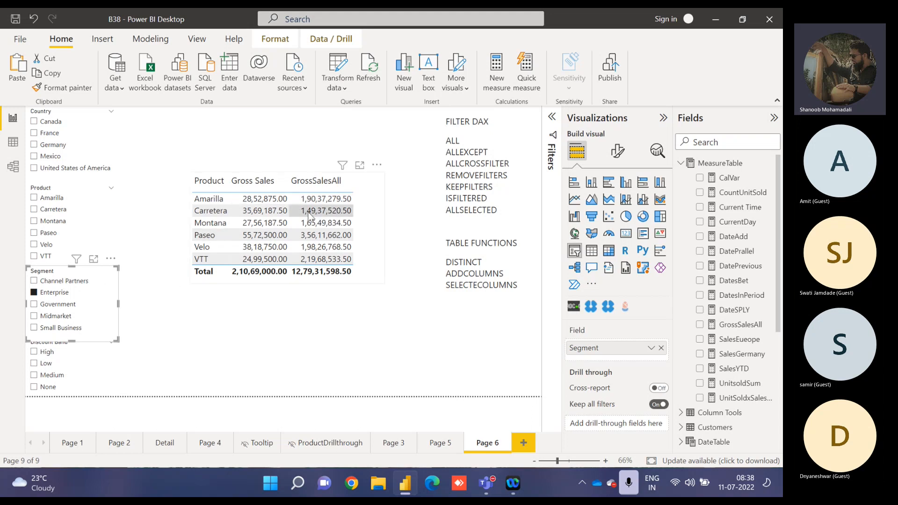
left_click(740, 328)
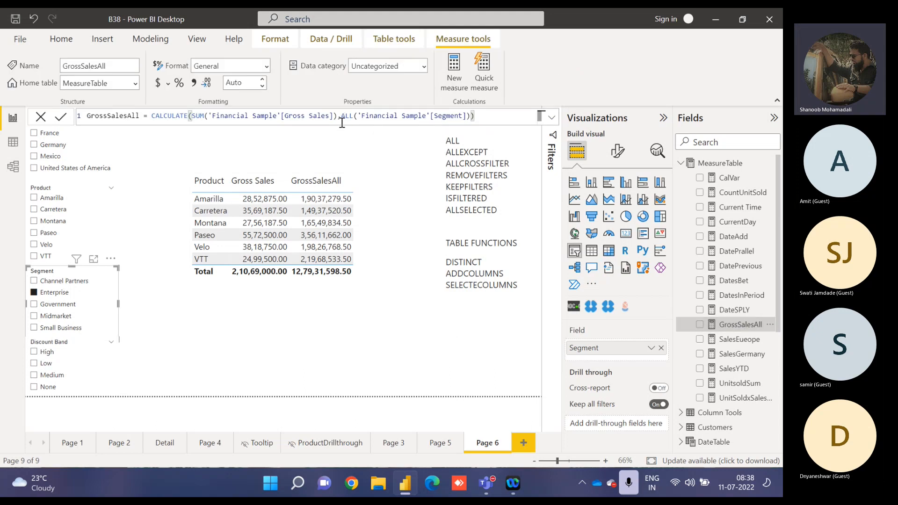
left_click(47, 294)
Compare GrossSalesAll with Gross Sales for Paseo, a Country value, Amarilla, the High discount band and Carretera, clearing each selection again.
left_click(43, 233)
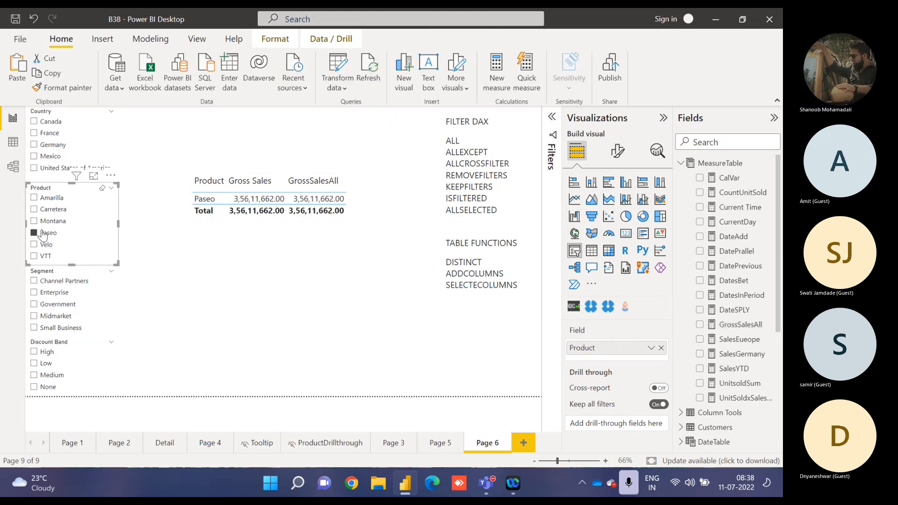
left_click(43, 233)
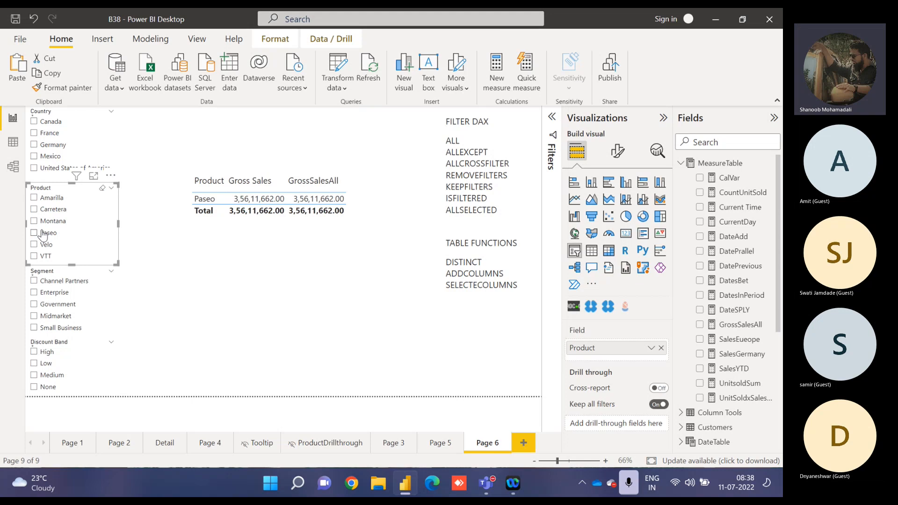
left_click(39, 149)
left_click(39, 150)
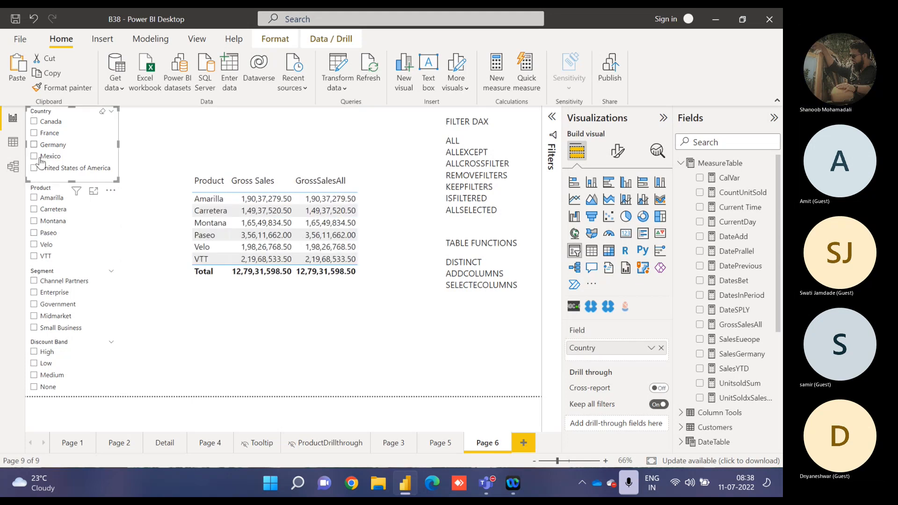
left_click(47, 200)
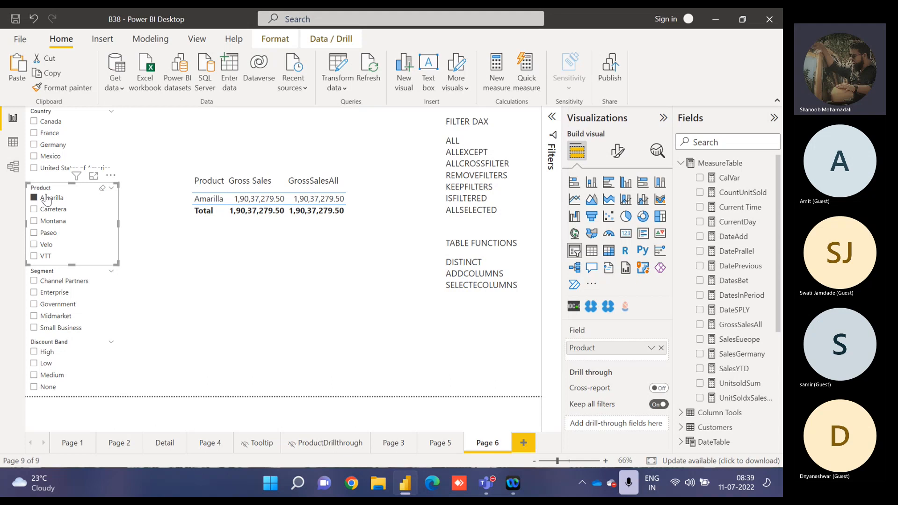
left_click(47, 200)
left_click(47, 352)
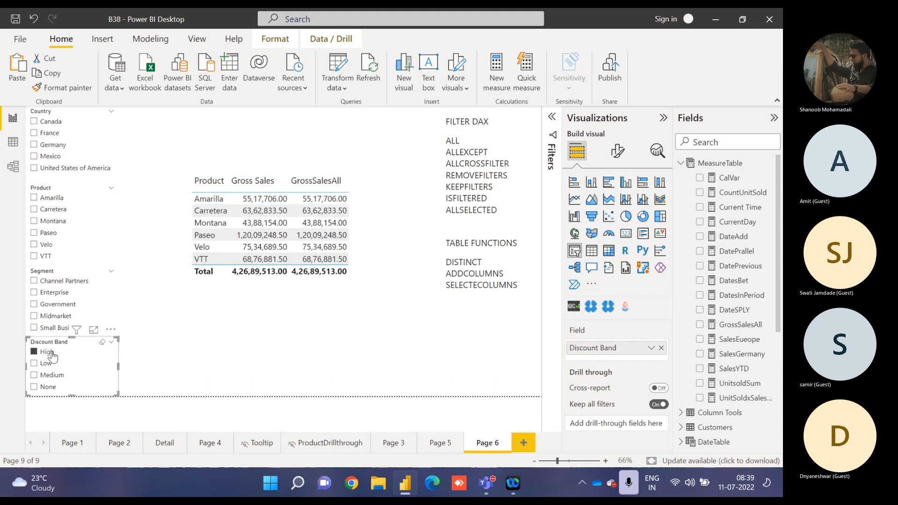
left_click(51, 353)
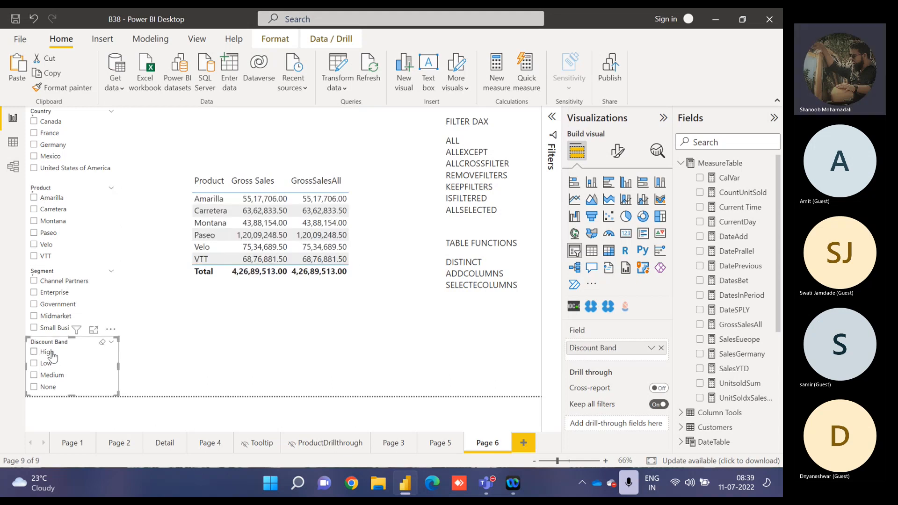
left_click(33, 209)
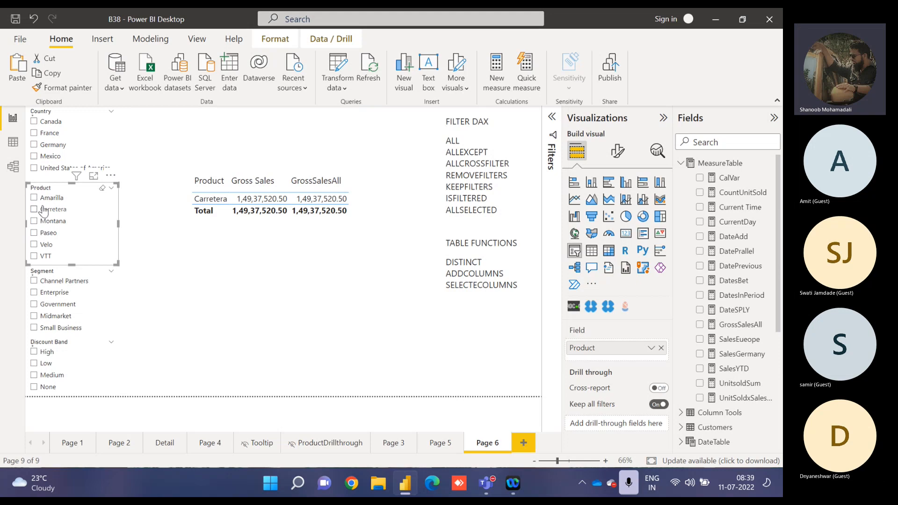
left_click(44, 211)
Check GrossSalesAll for the Channel Partners and Government segments, then clear the Segment slicer.
left_click(55, 282)
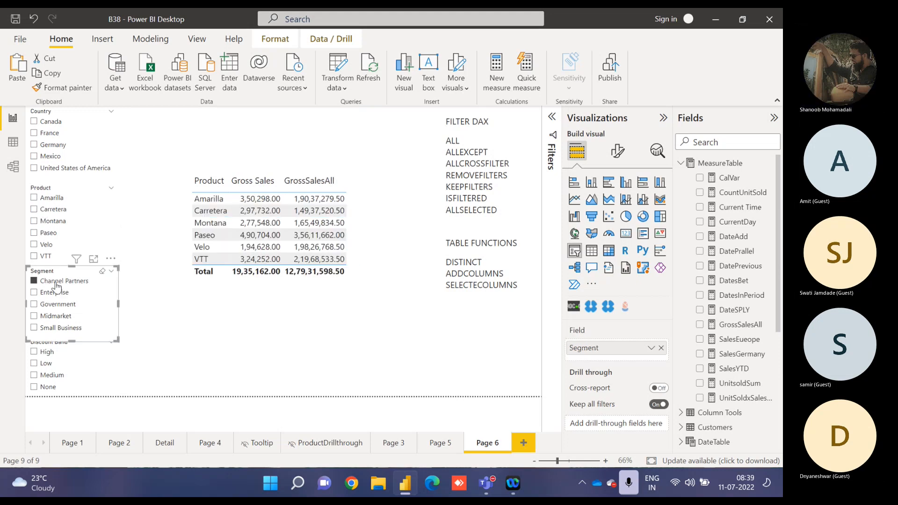
left_click(54, 309)
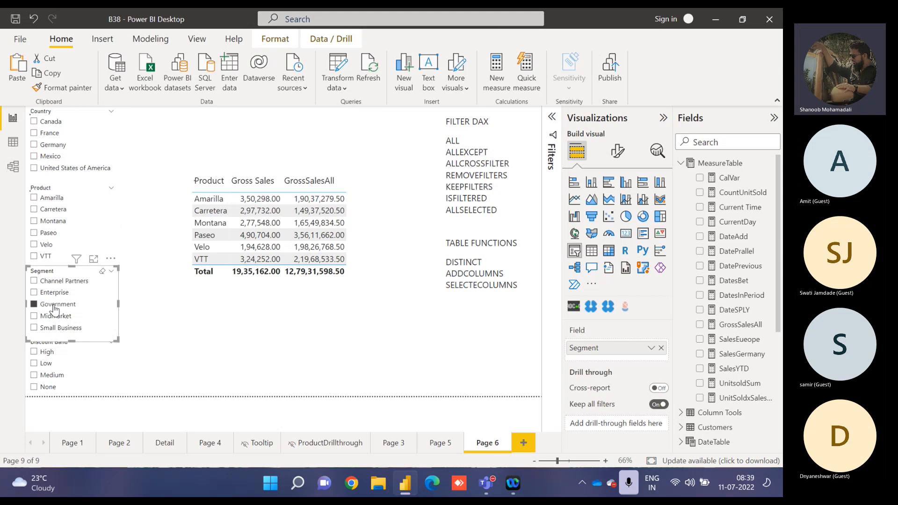
left_click(55, 309)
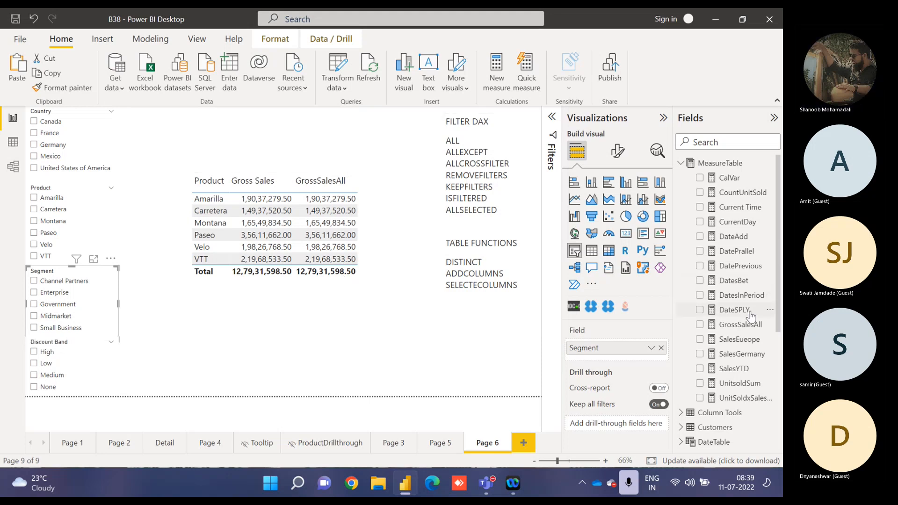
Replace the ALL function and its Segment argument in the GrossSalesAll formula with an opening ALLEXCEPT function.
left_click(744, 329)
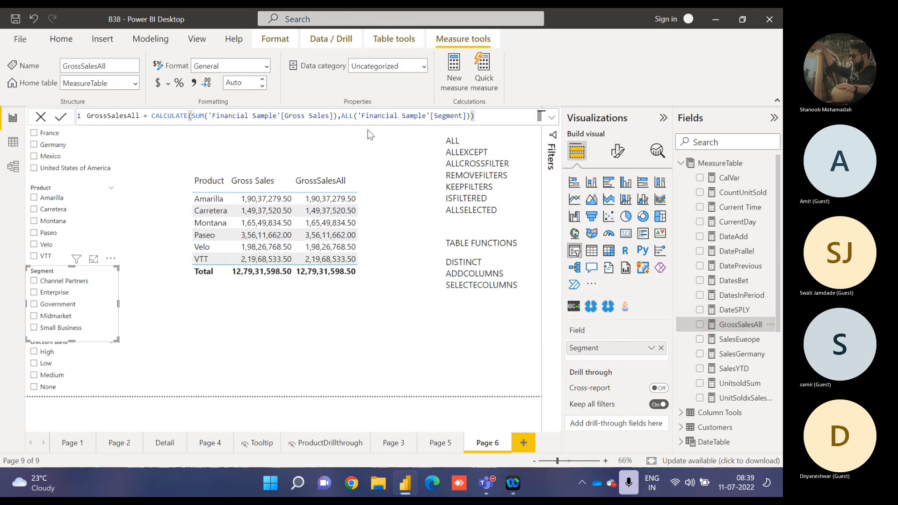
left_click(353, 115)
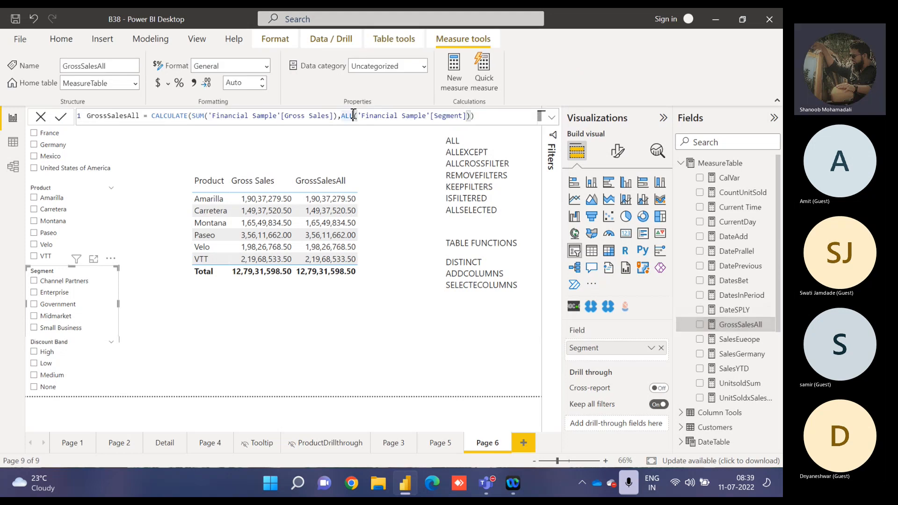
left_click_drag(353, 115, 496, 120)
key("BackSpace")
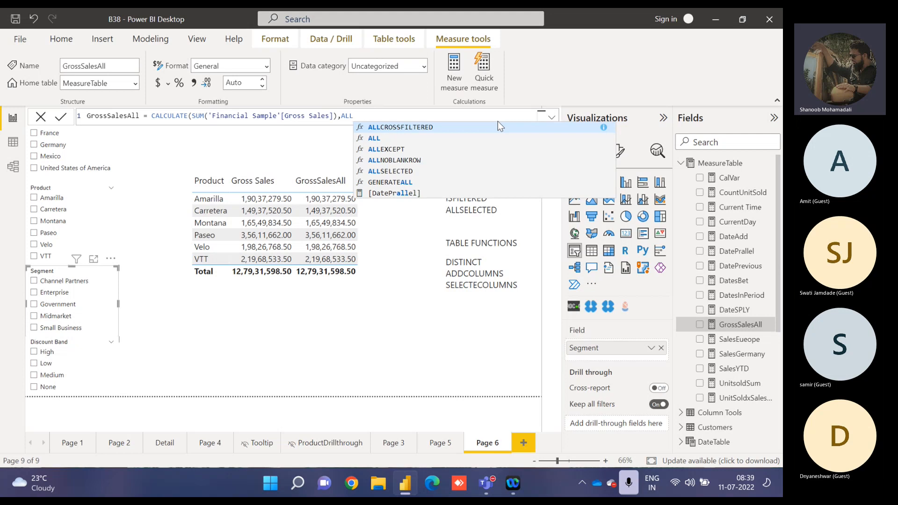
key("Down")
key("Down")
key("Tab")
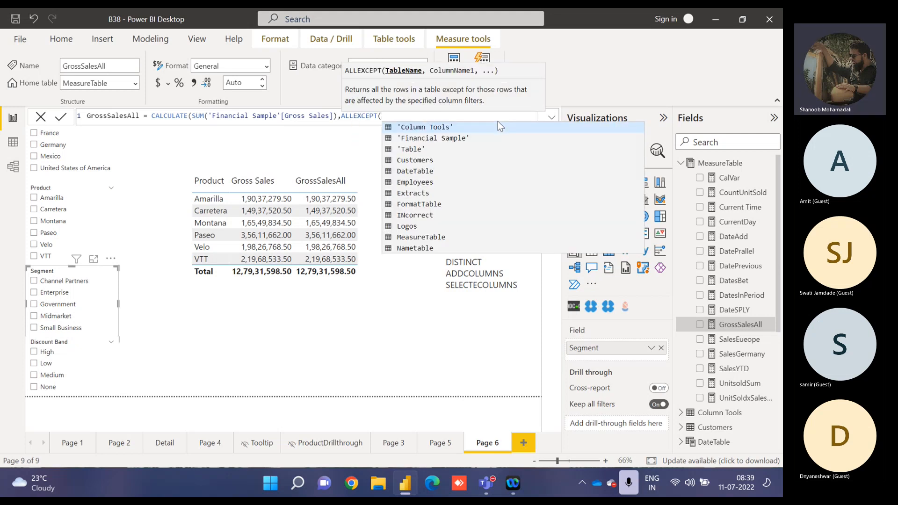
Complete ALLEXCEPT with the table 'Financial Sample' and the column 'Financial Sample'[Segment], close the formula and apply it.
type("sampl")
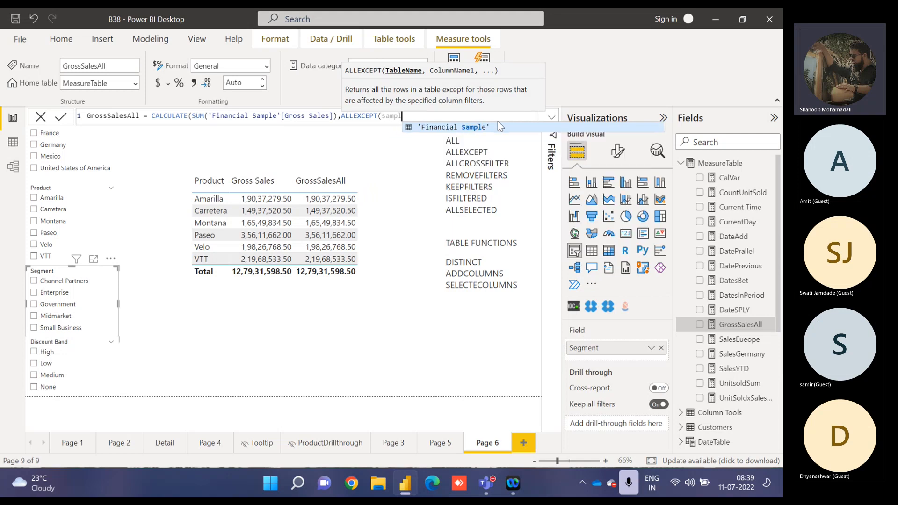
key("Tab")
type(",")
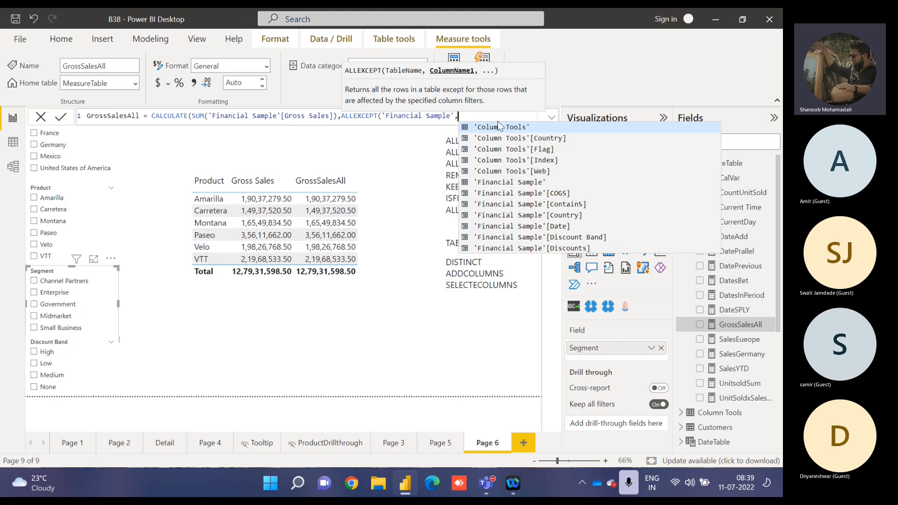
type("segm")
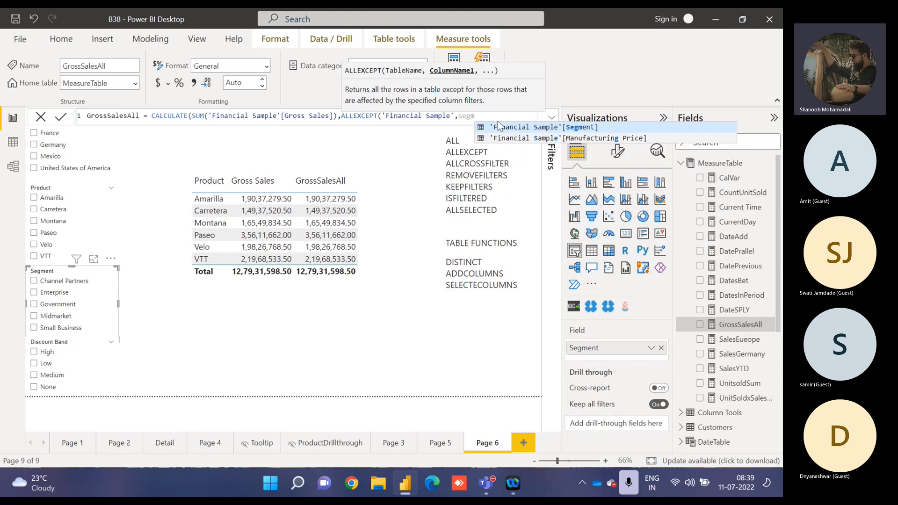
key("Tab")
type(")")
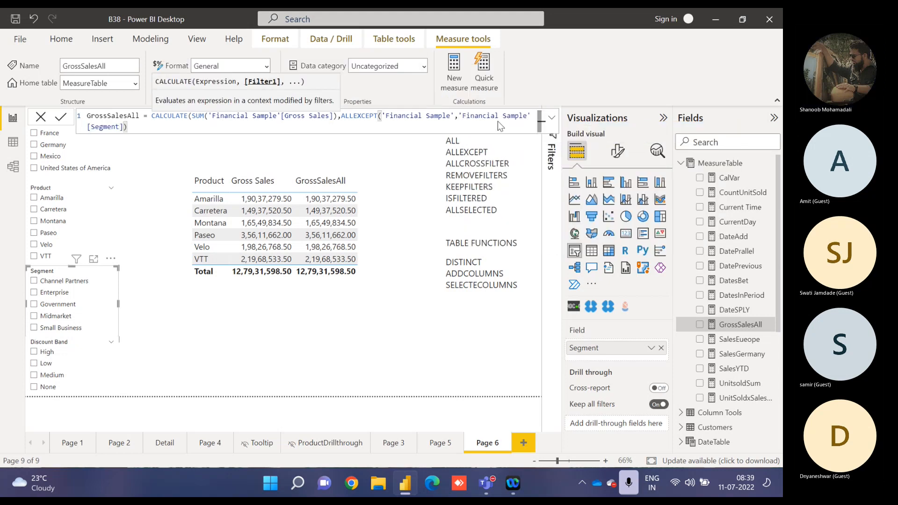
type(")")
key("Return")
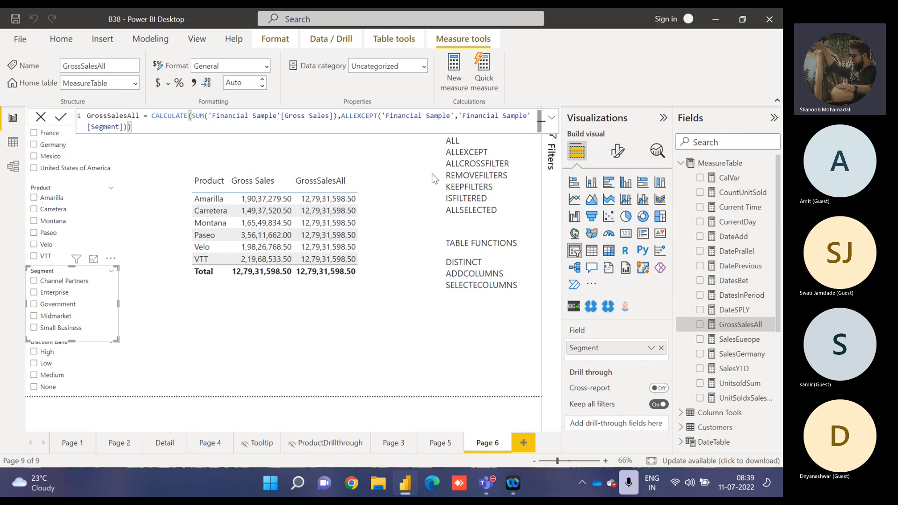
Compare GrossSalesAll with Gross Sales for the Channel Partners, Enterprise and Midmarket segments, then clear the Segment slicer.
left_click(58, 282)
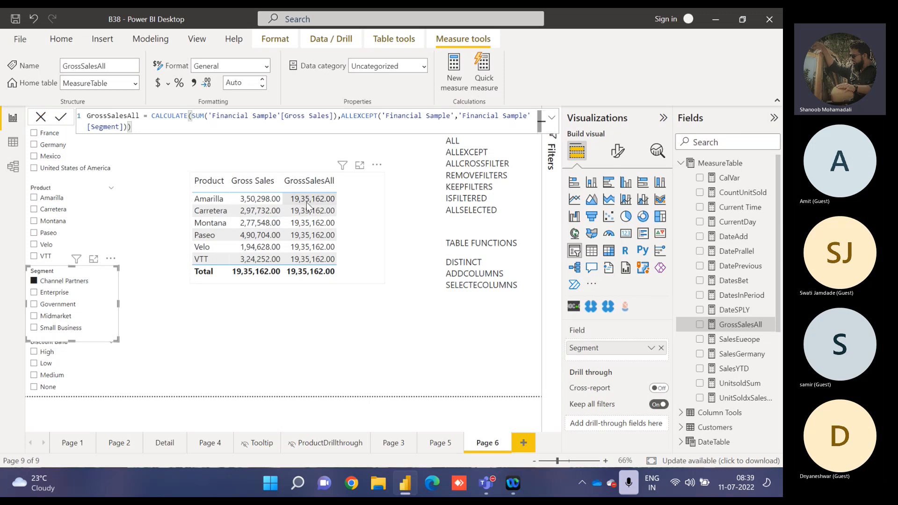
left_click(42, 294)
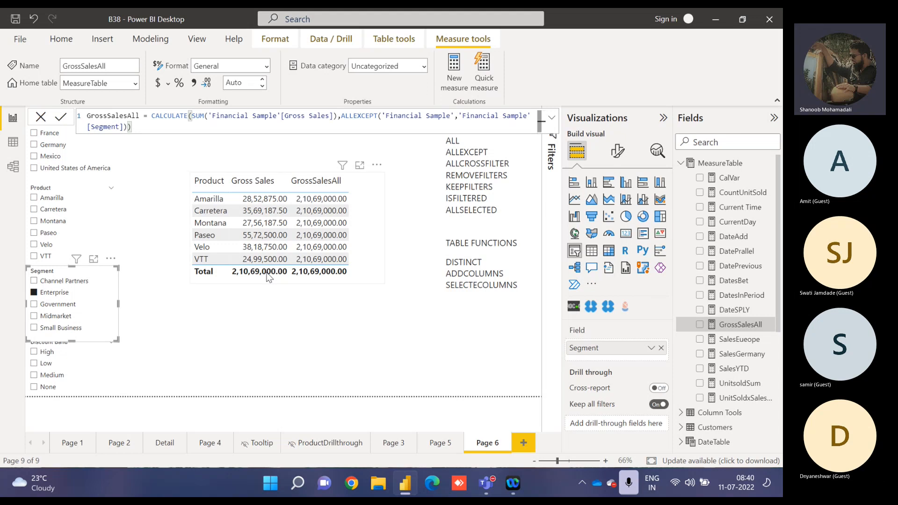
left_click(56, 316)
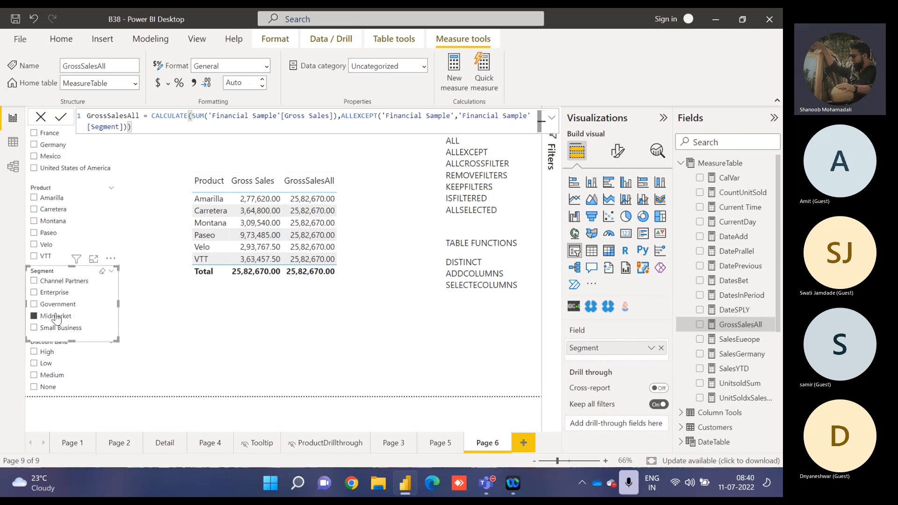
left_click(56, 317)
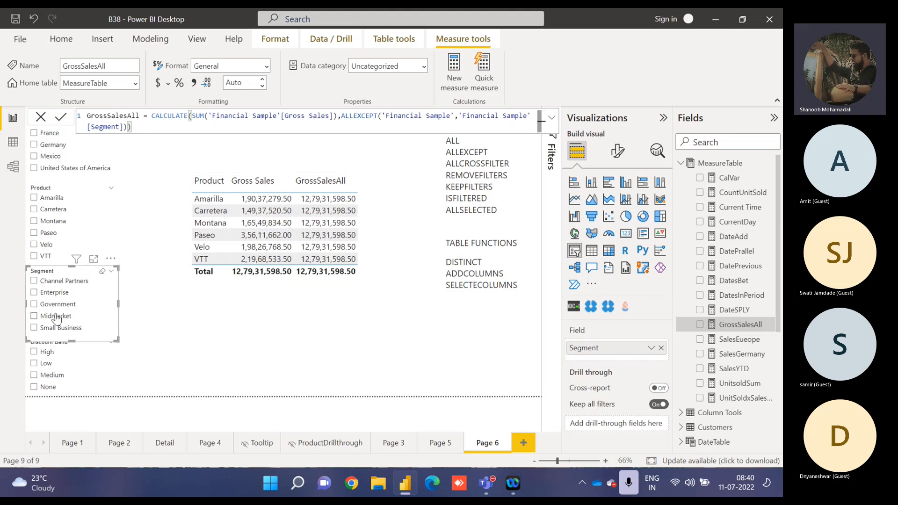
Check GrossSalesAll against Gross Sales for Germany combined with the product Carretera, then clear both slicers.
left_click(52, 147)
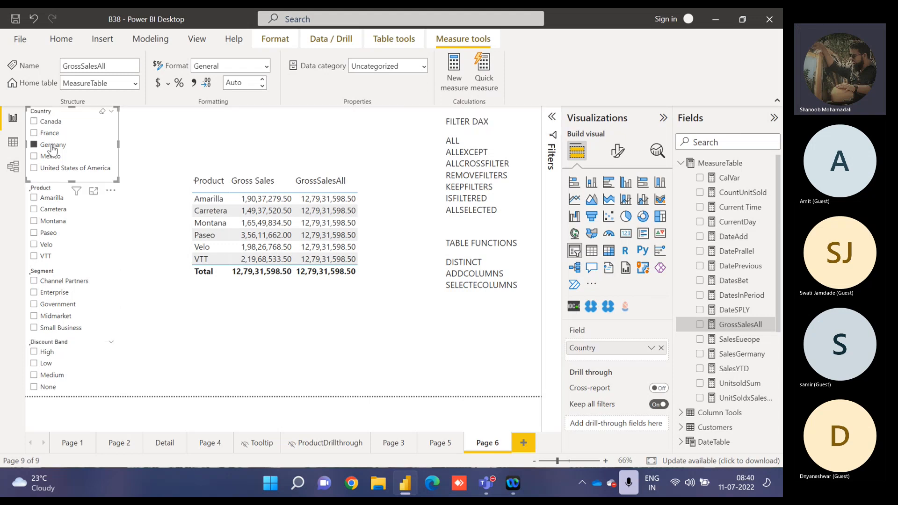
left_click(51, 211)
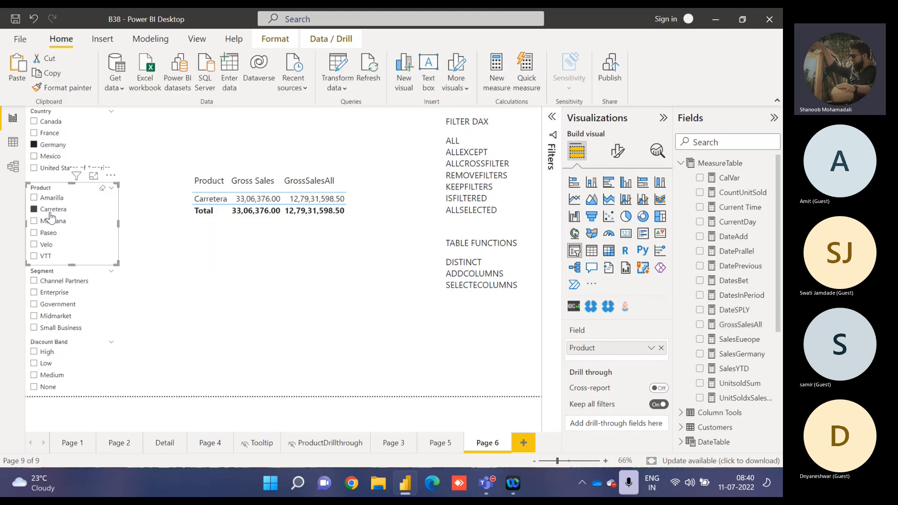
left_click(50, 211)
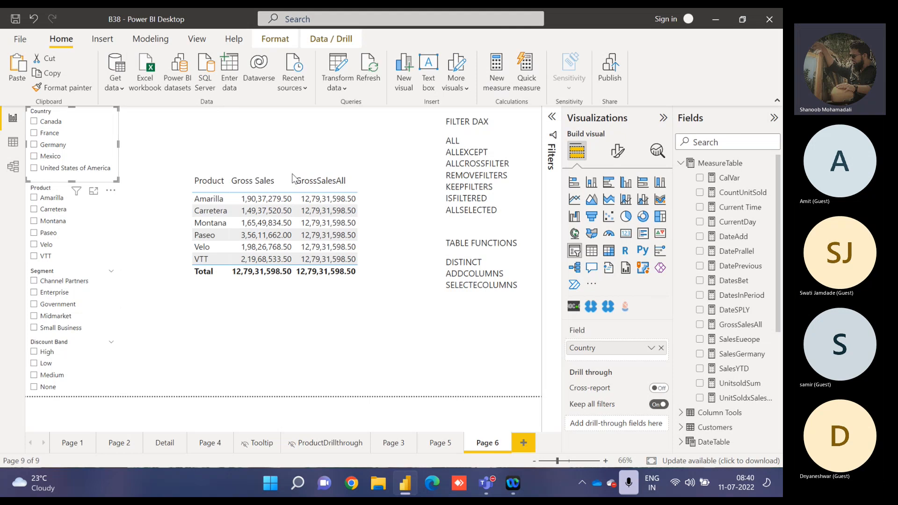
Delete the ALL and ALLEXCEPT entries from the FILTER DAX list in the text box.
left_click(368, 213)
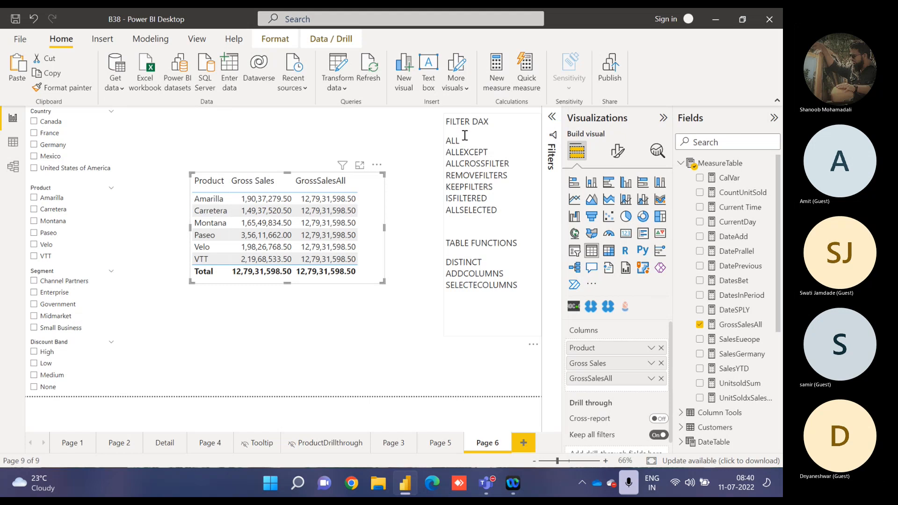
left_click_drag(489, 153, 445, 141)
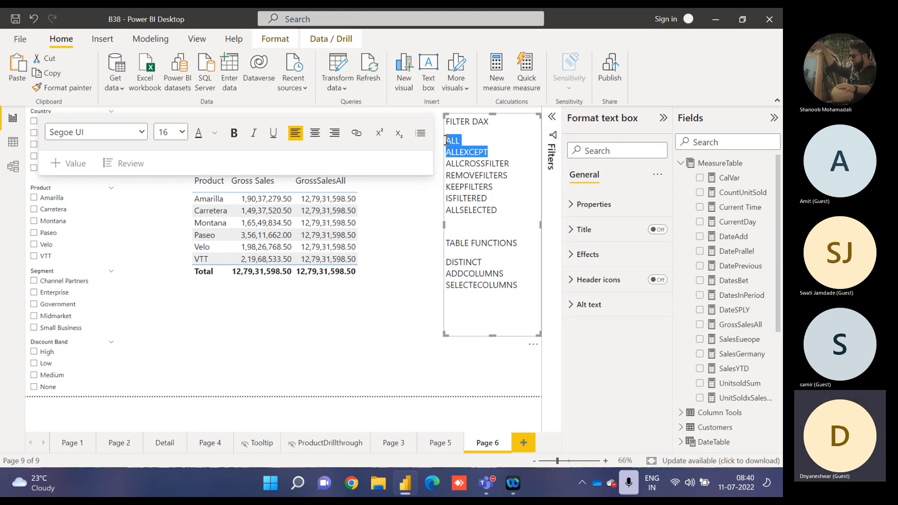
key("Delete")
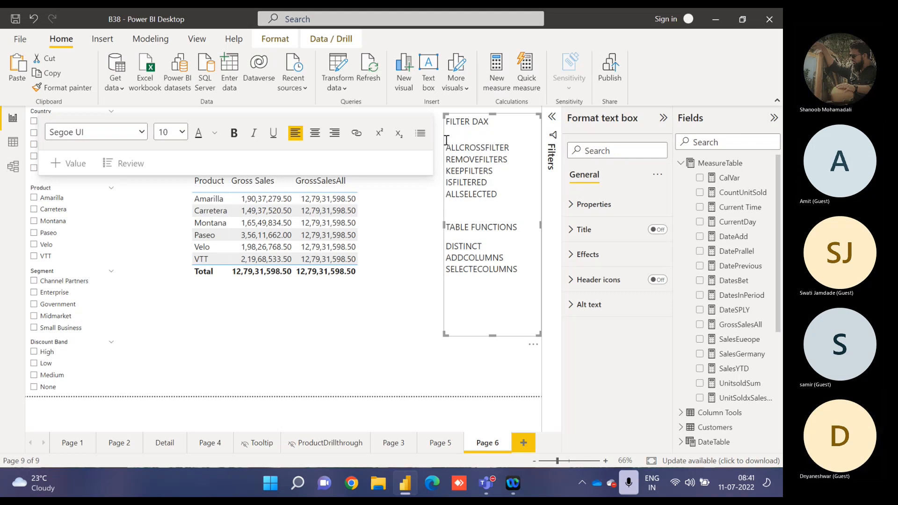
Replace the ALLEXCEPT filter in the GrossSalesAll formula with an opening ALLCROSSFILTERED function.
left_click(375, 247)
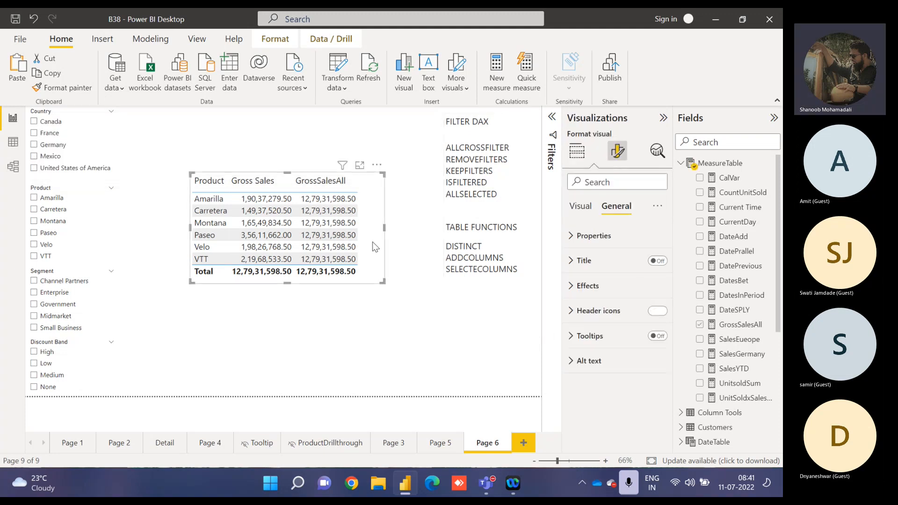
left_click(748, 326)
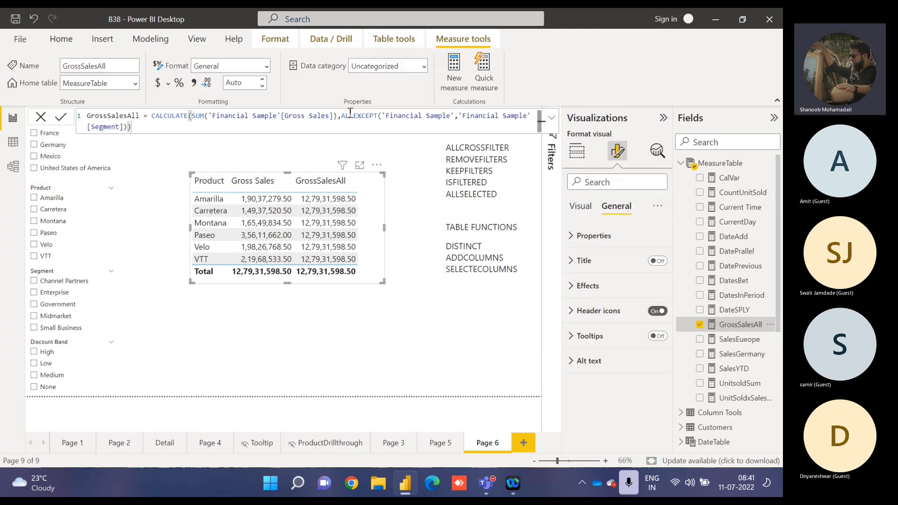
left_click_drag(342, 116, 348, 130)
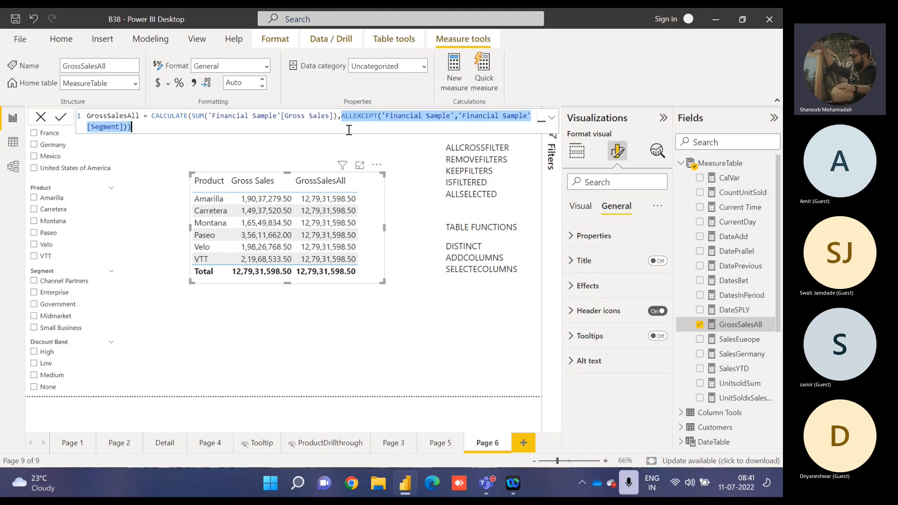
type("all")
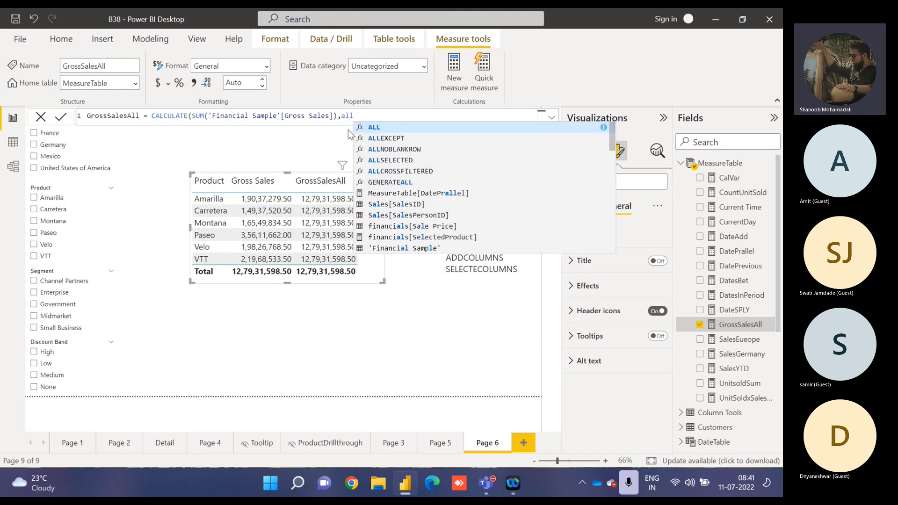
type("cr")
key("Tab")
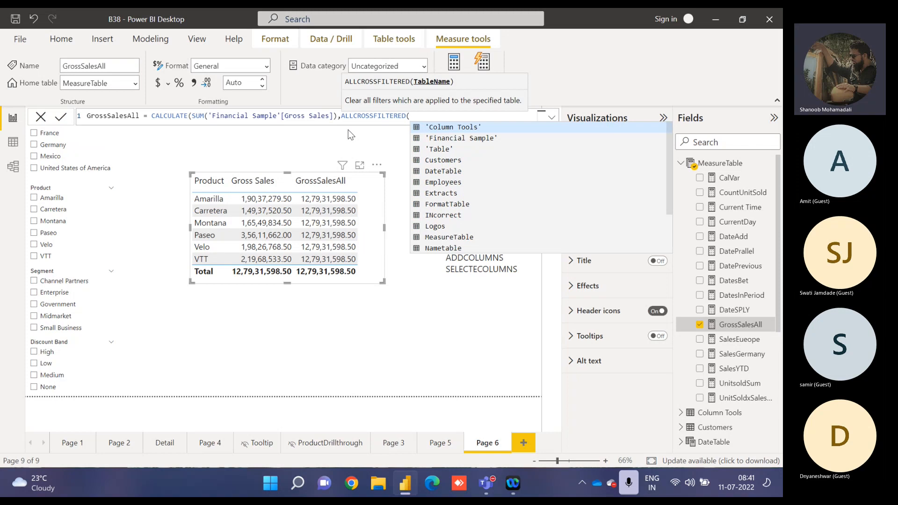
Complete ALLCROSSFILTERED with the table 'Financial Sample', close the formula and apply it.
type("fin")
key("Down")
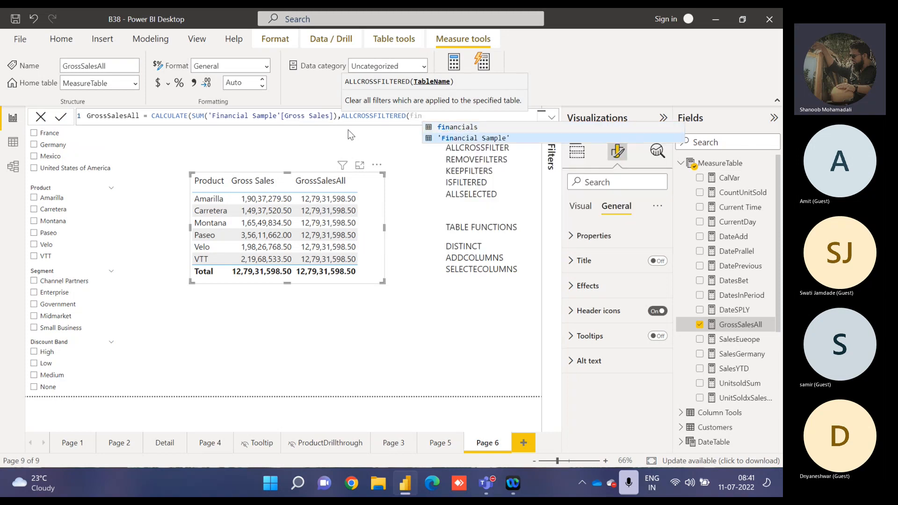
key("Tab")
type(")")
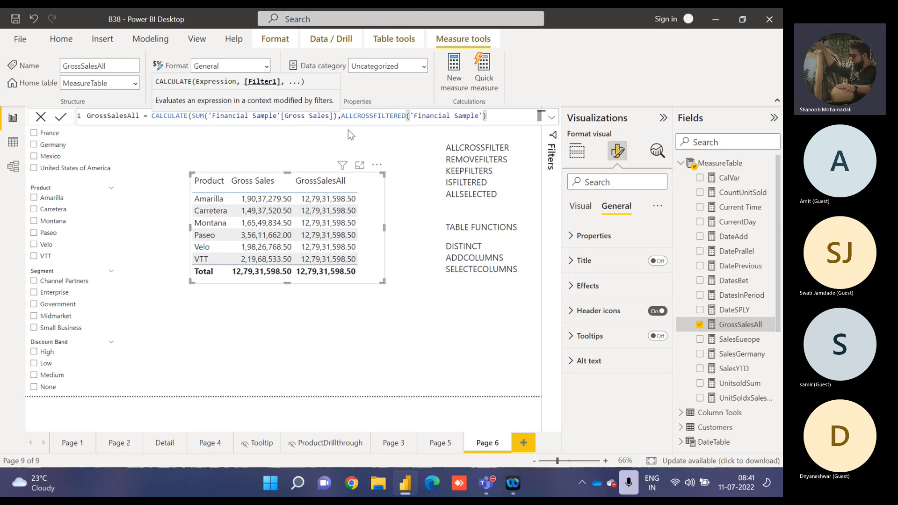
type(")")
key("Return")
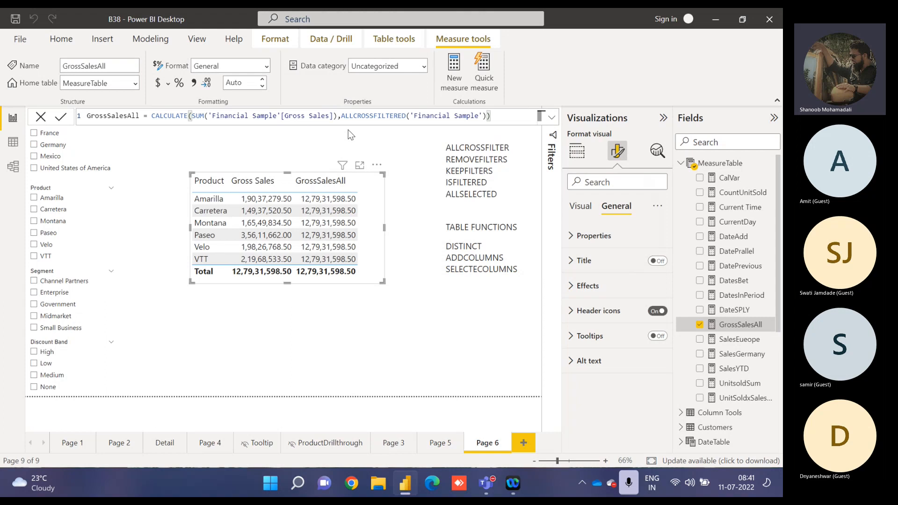
Compare GrossSalesAll with Gross Sales for Germany, Carretera, Enterprise with the Low discount band, and Channel Partners, clearing all slicer selections.
left_click(57, 145)
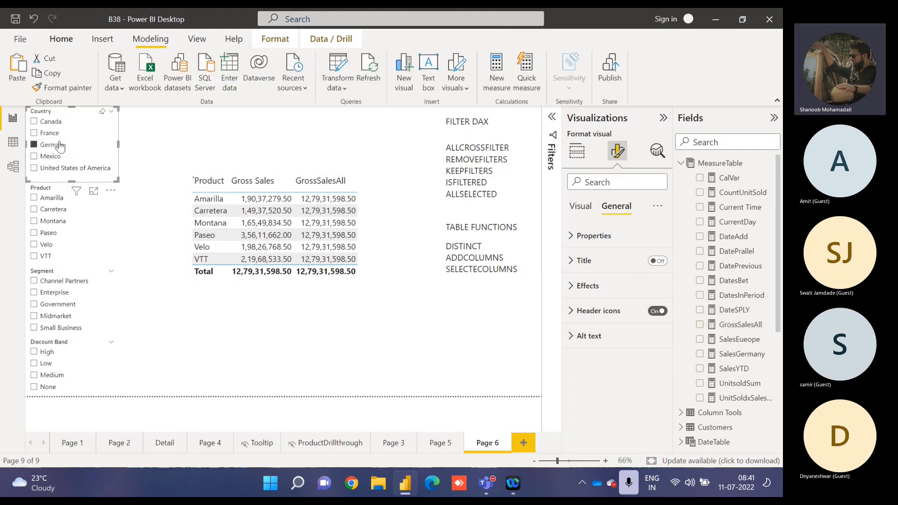
left_click(57, 146)
left_click(40, 211)
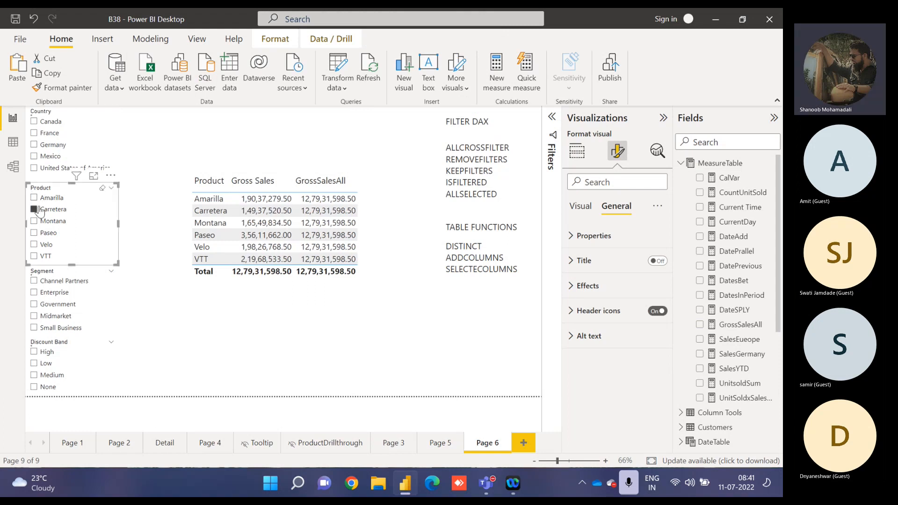
left_click(39, 211)
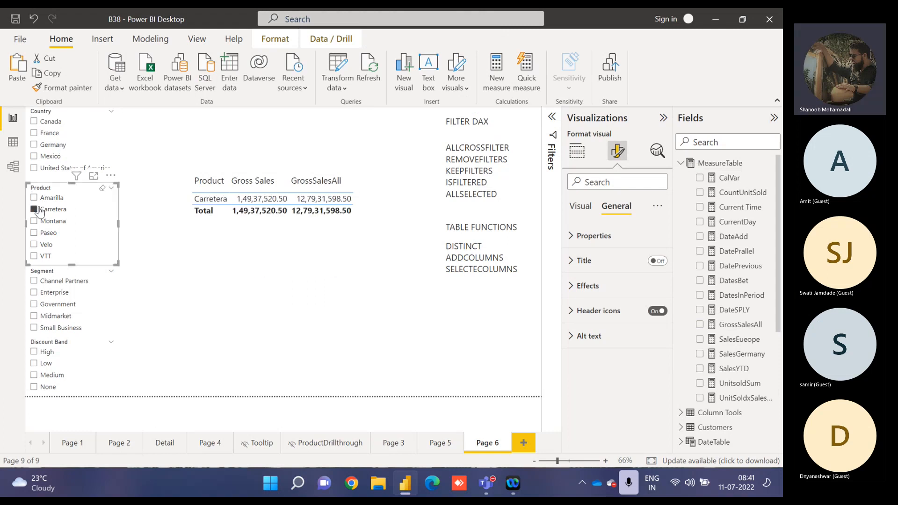
left_click(39, 293)
left_click(45, 363)
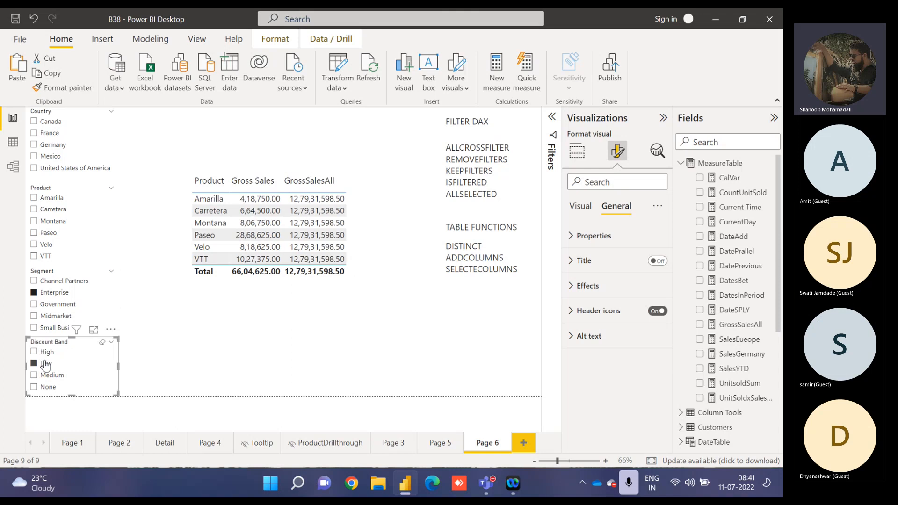
left_click(45, 364)
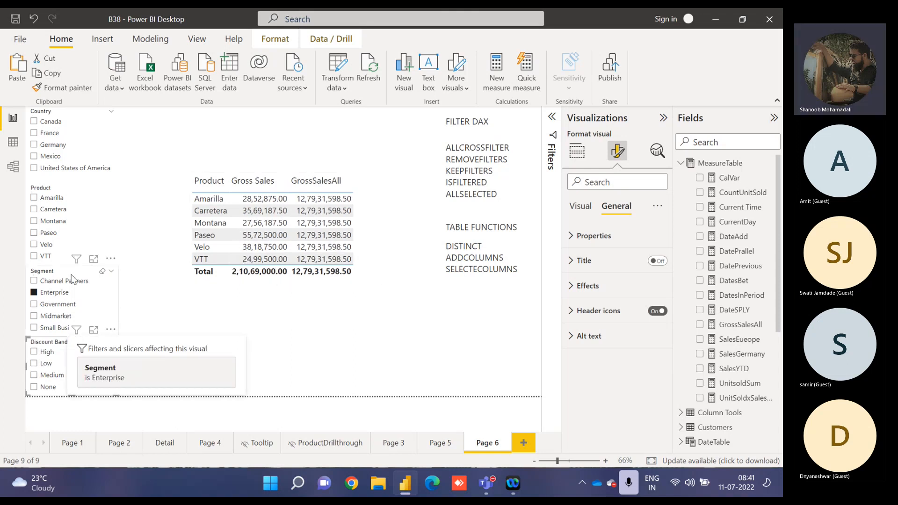
left_click(50, 282)
left_click(51, 284)
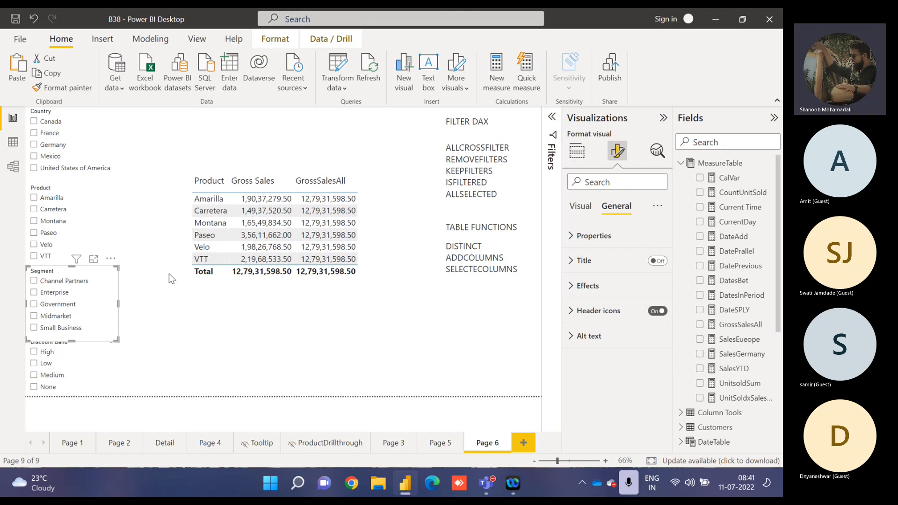
Delete the ALLCROSSFILTER entry and its empty line from the FILTER DAX list in the text box.
double_click(468, 149)
key("Delete")
key("Delete")
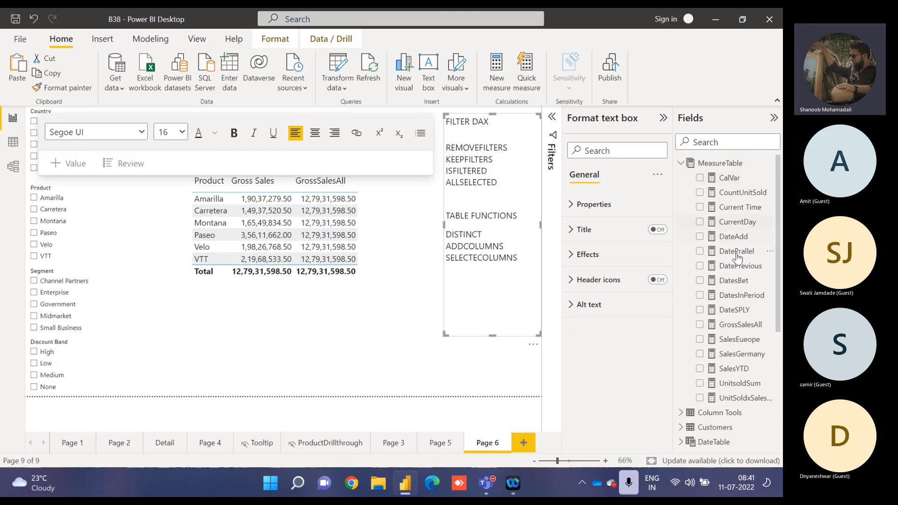
Replace the ALLCROSSFILTERED function in the GrossSalesAll formula with REMOVEFILTERS.
left_click(740, 325)
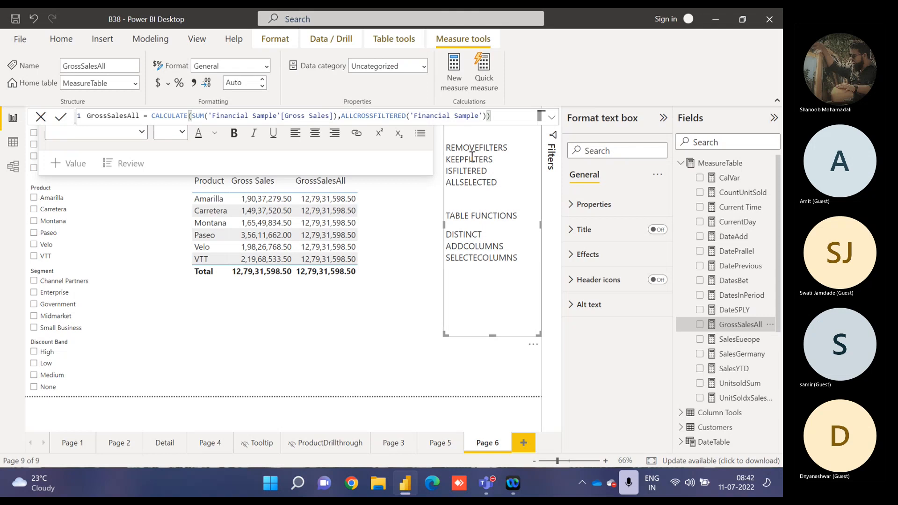
double_click(363, 117)
type("removef")
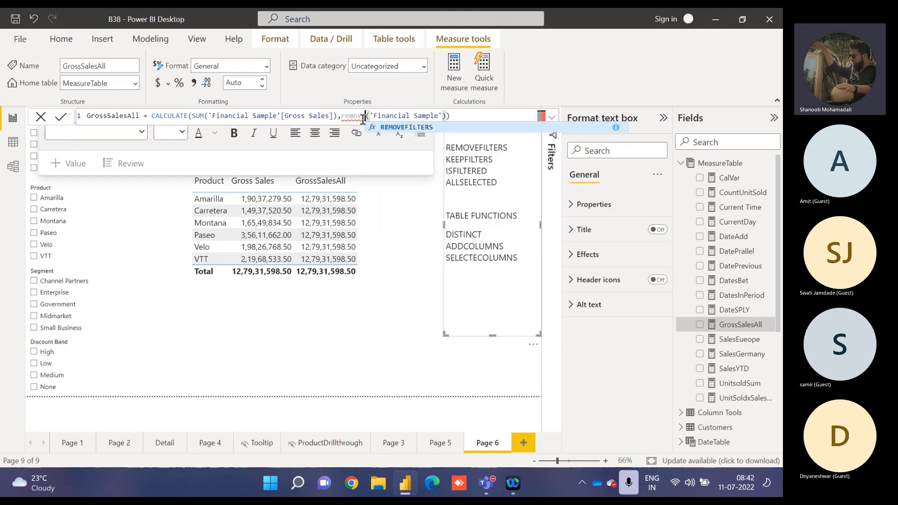
key("BackSpace")
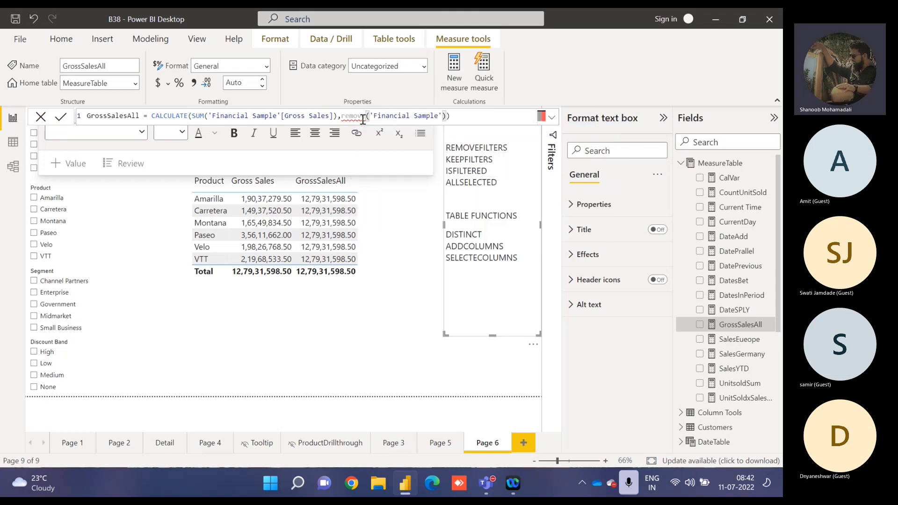
type("f")
key("Tab")
key("Right")
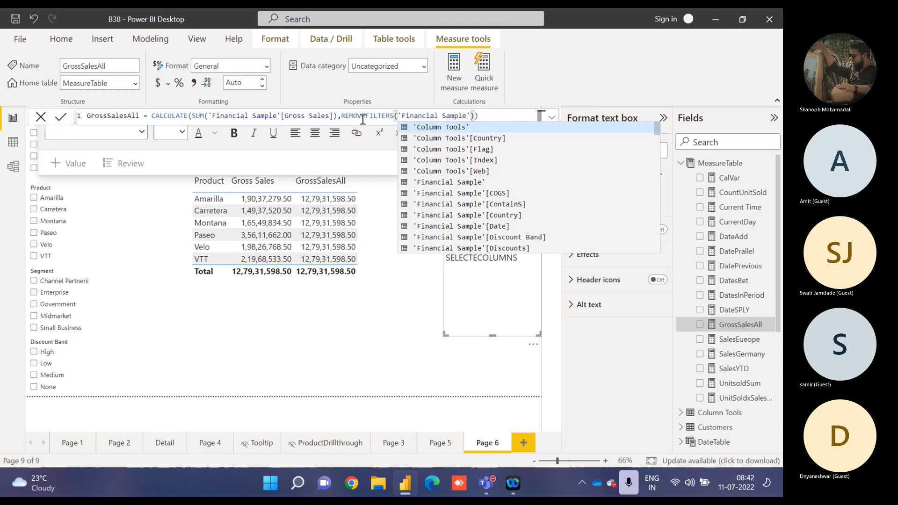
Replace the 'Financial Sample' argument of REMOVEFILTERS with the column 'Financial Sample'[Country] and apply the GrossSalesAll formula.
left_click(475, 115)
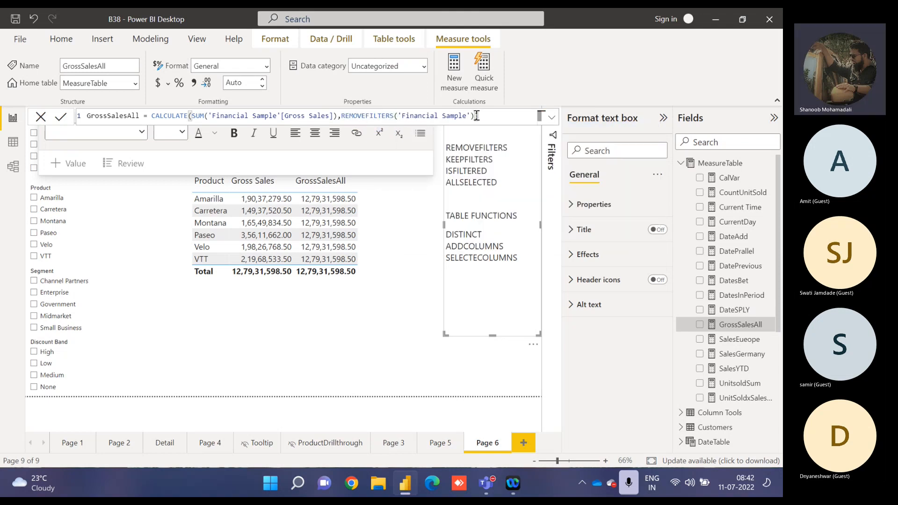
key("BackSpace")
key("BackSpace")
key("BackSpace")
key("BackSpace")
key("BackSpace")
key("BackSpace")
key("BackSpace")
key("BackSpace")
key("BackSpace")
key("BackSpace")
key("BackSpace")
key("BackSpace")
key("BackSpace")
key("BackSpace")
key("BackSpace")
key("BackSpace")
key("BackSpace")
key("BackSpace")
key("BackSpace")
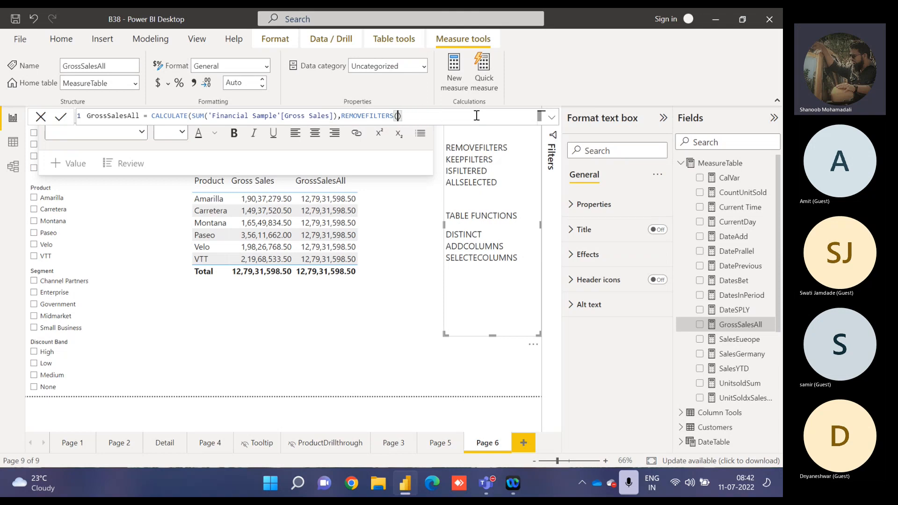
key("BackSpace")
type("(")
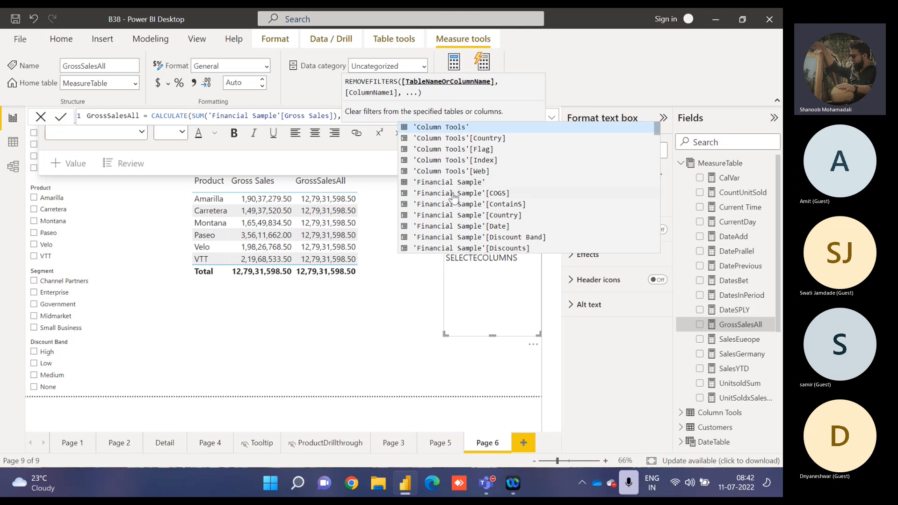
left_click(477, 219)
type(")")
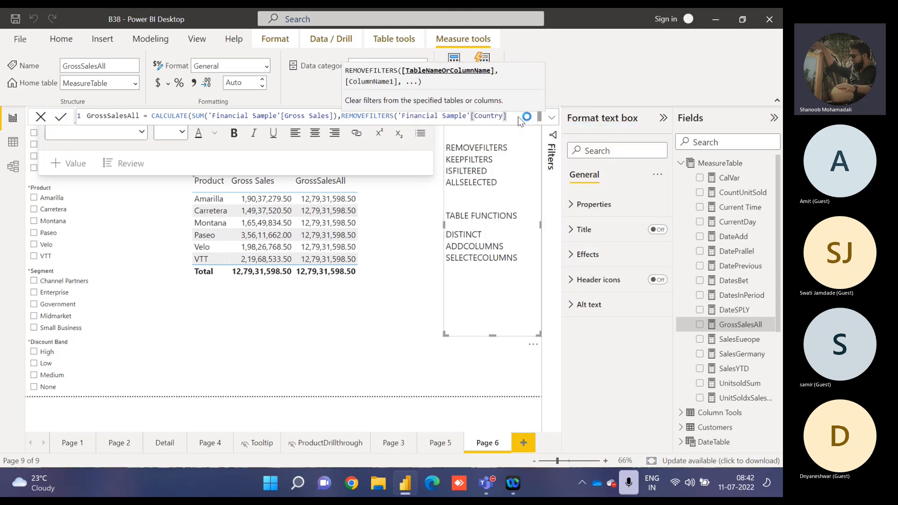
key("Return")
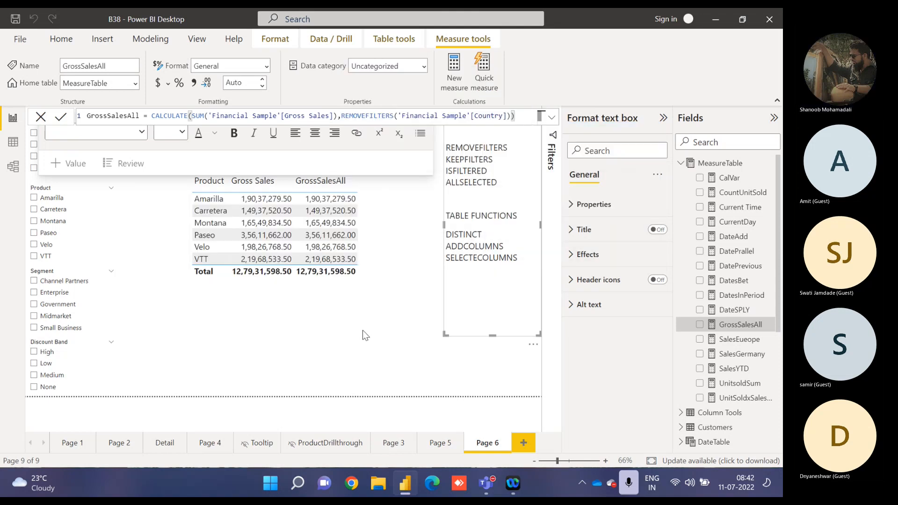
Compare GrossSalesAll with Gross Sales for Canada and Germany in the Country slicer, clearing each selection.
left_click(363, 330)
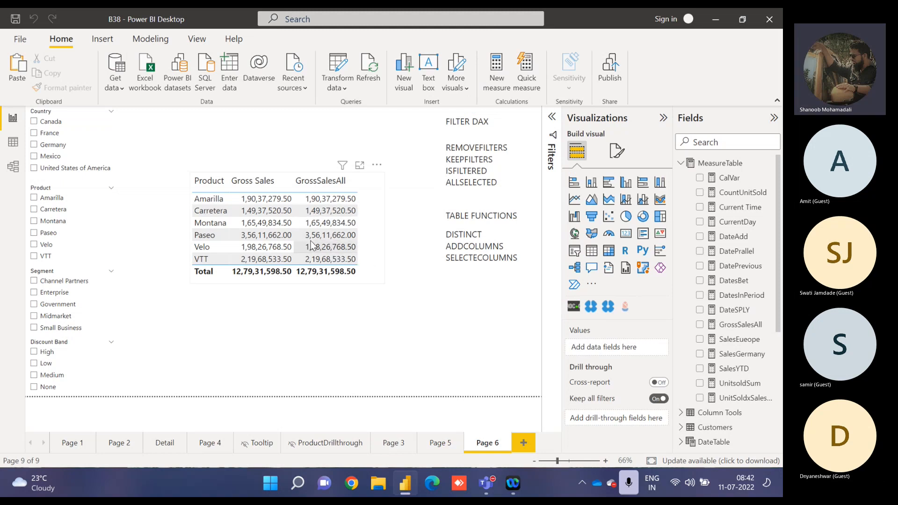
left_click(46, 124)
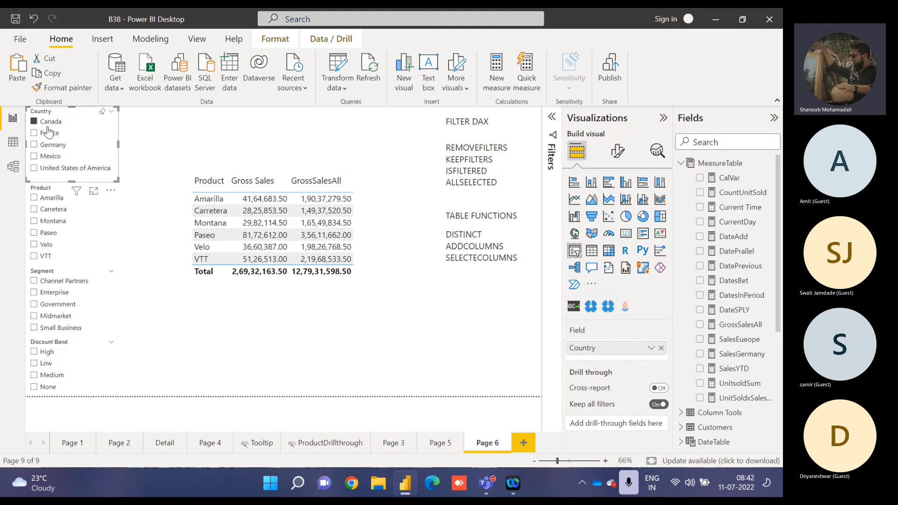
left_click(48, 126)
left_click(45, 144)
left_click(45, 144)
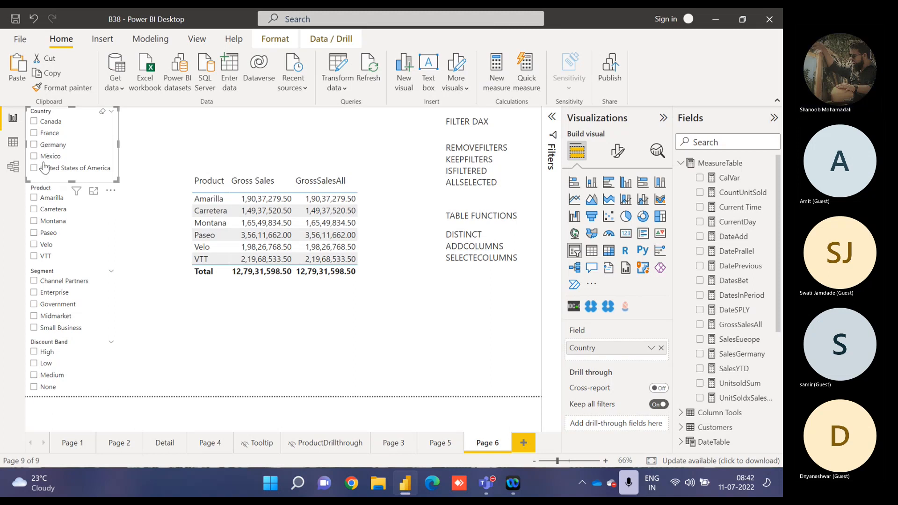
Compare GrossSalesAll with Gross Sales for the product Velo, the Channel Partners segment and the High discount band, clearing each selection.
left_click(52, 251)
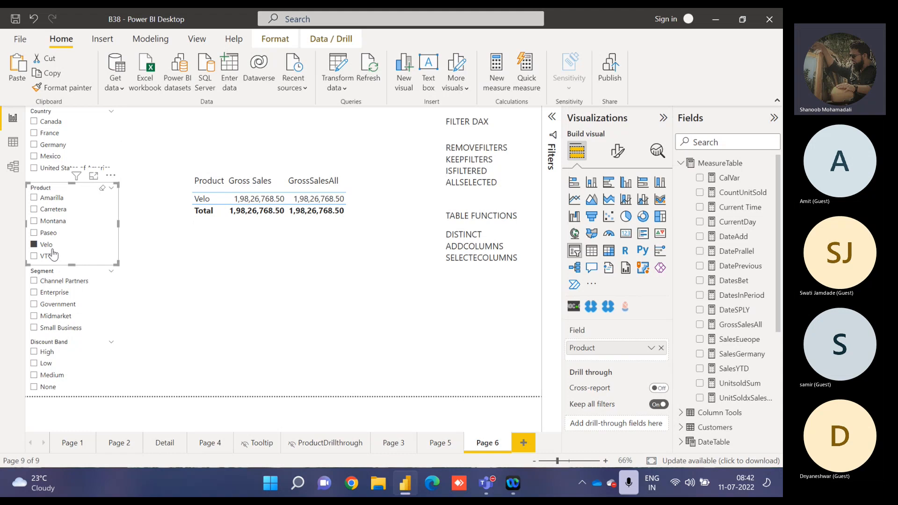
left_click(52, 249)
left_click(47, 282)
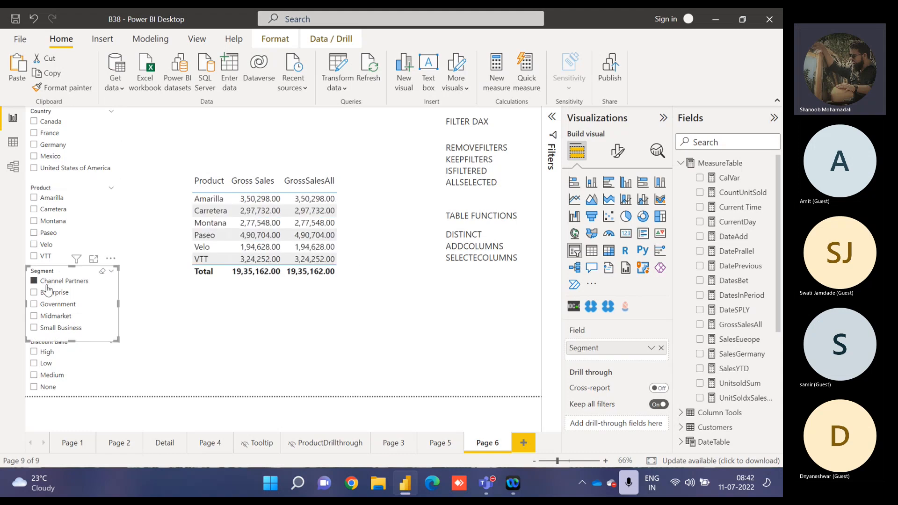
left_click(47, 283)
left_click(45, 356)
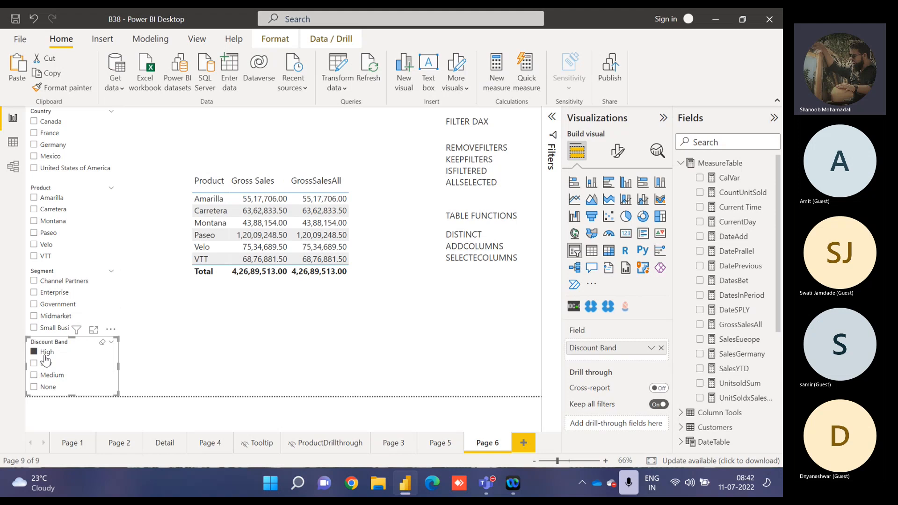
left_click(47, 356)
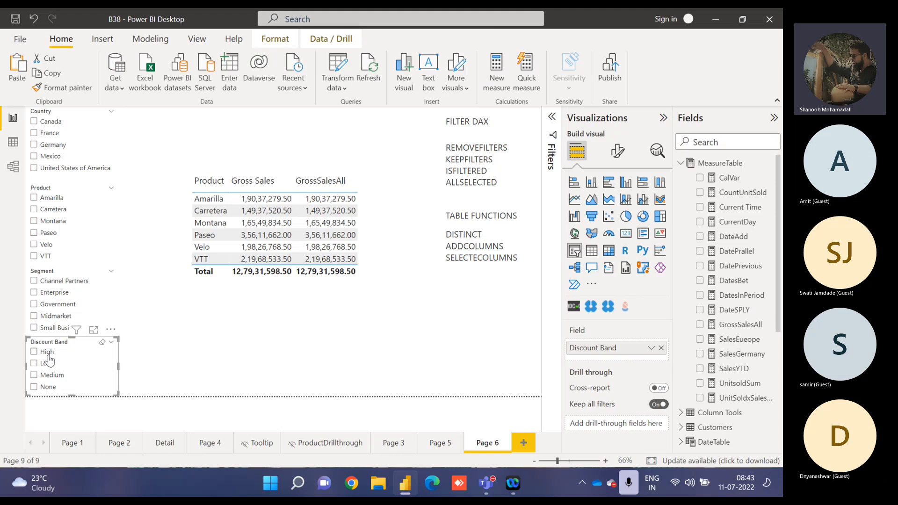
Replace the REMOVEFILTERS function in the GrossSalesAll formula with KEEPFILTERS.
left_click(726, 324)
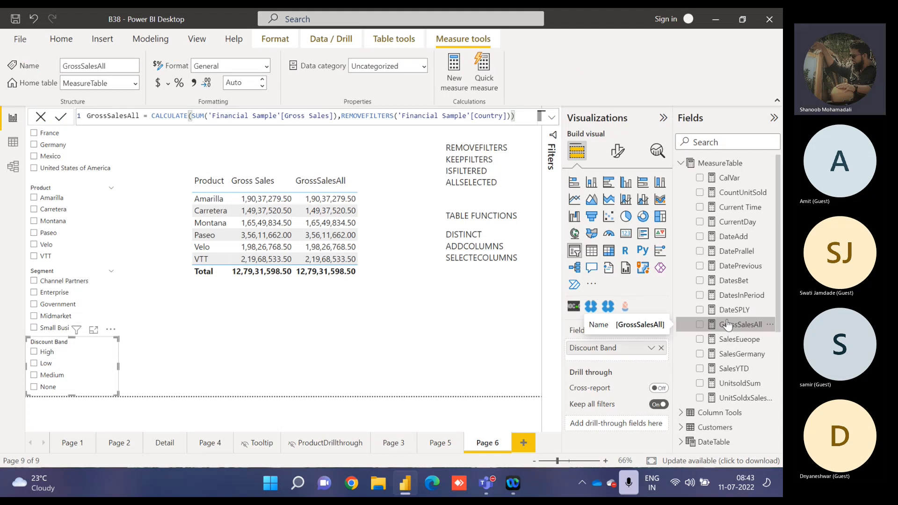
double_click(348, 117)
type("keep")
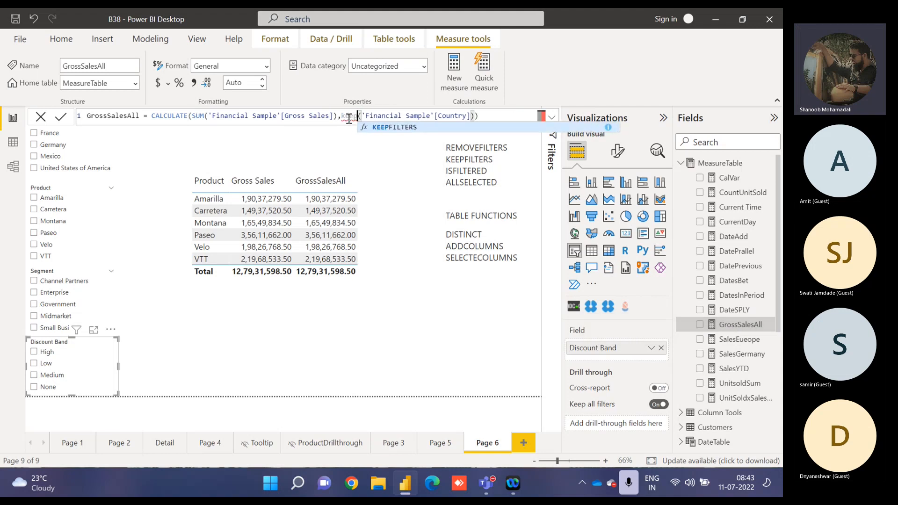
key("Tab")
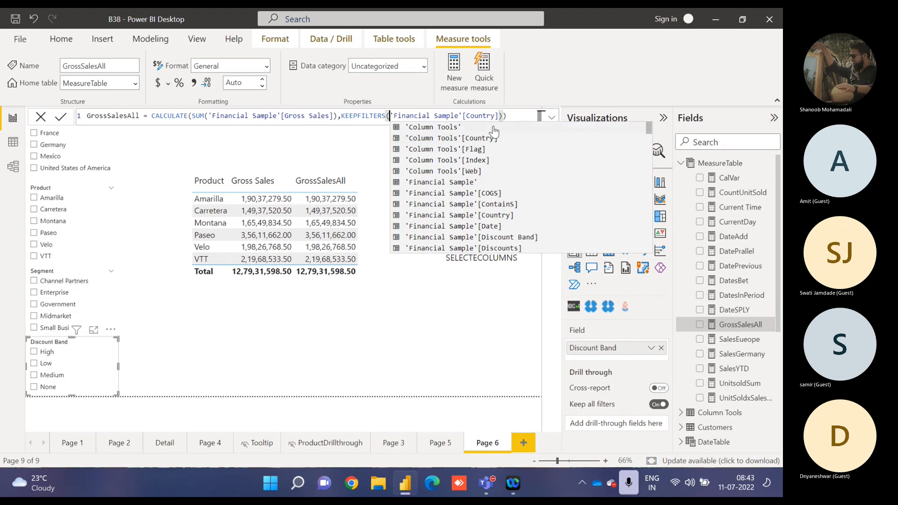
Replace the KEEPFILTERS argument with the condition 'Financial Sample'[Country]="Germany" and apply the GrossSalesAll formula.
left_click(509, 117)
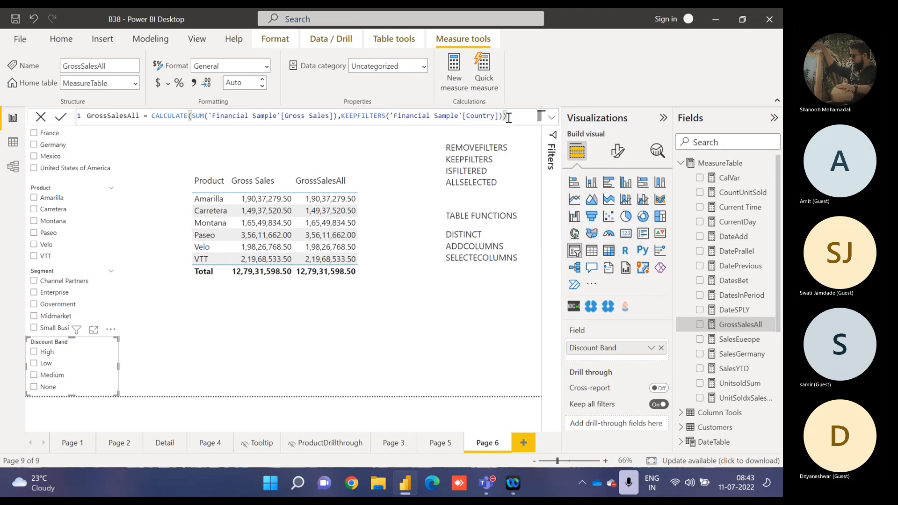
key("BackSpace")
key("BackSpace")
key("BackSpace")
key("BackSpace")
key("BackSpace")
key("BackSpace")
key("BackSpace")
key("BackSpace")
key("BackSpace")
key("BackSpace")
key("BackSpace")
key("BackSpace")
key("BackSpace")
key("BackSpace")
key("BackSpace")
key("BackSpace")
key("BackSpace")
key("BackSpace")
key("BackSpace")
key("BackSpace")
key("BackSpace")
key("BackSpace")
key("BackSpace")
key("BackSpace")
key("BackSpace")
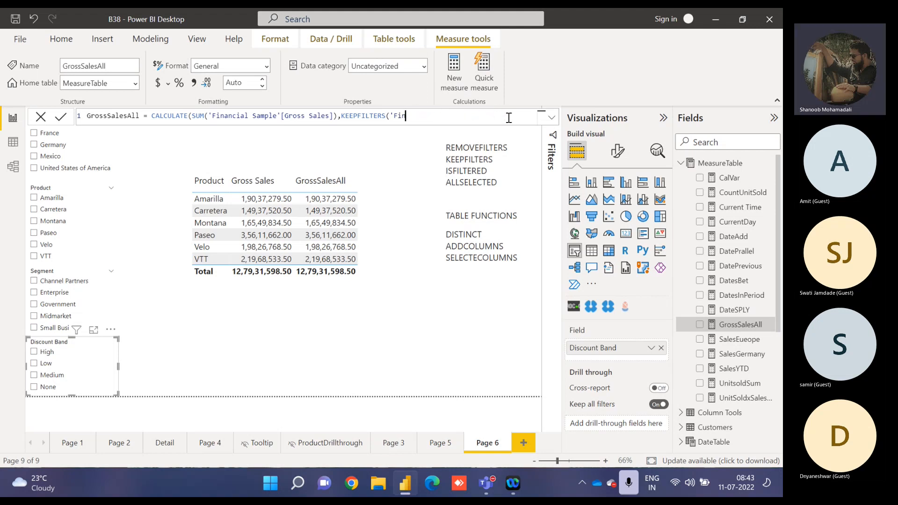
key("BackSpace")
key("BackSpace")
key("BackSpace")
key("BackSpace")
key("BackSpace")
type("(")
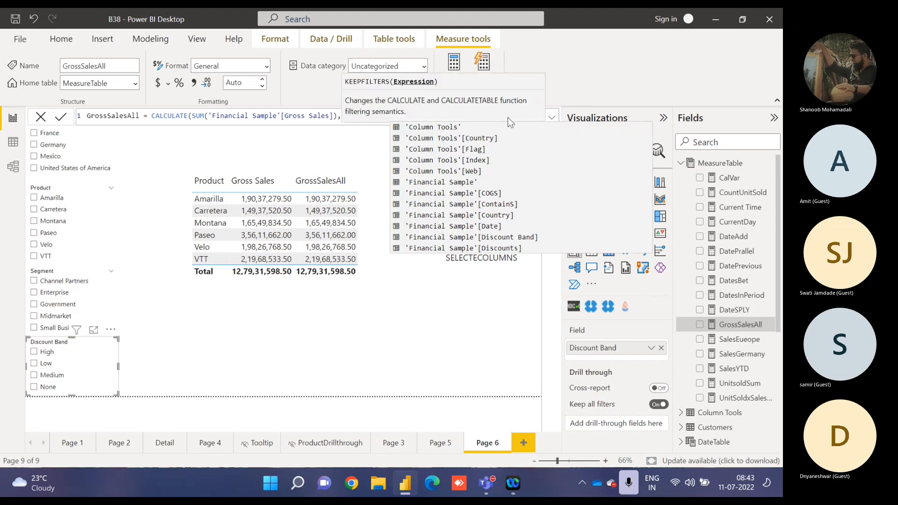
type("countr")
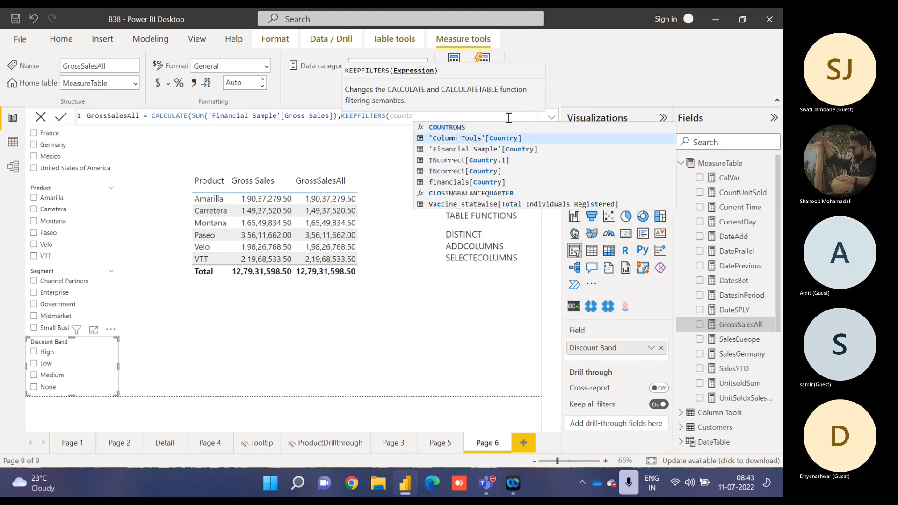
key("Down")
key("Tab")
type("=\"")
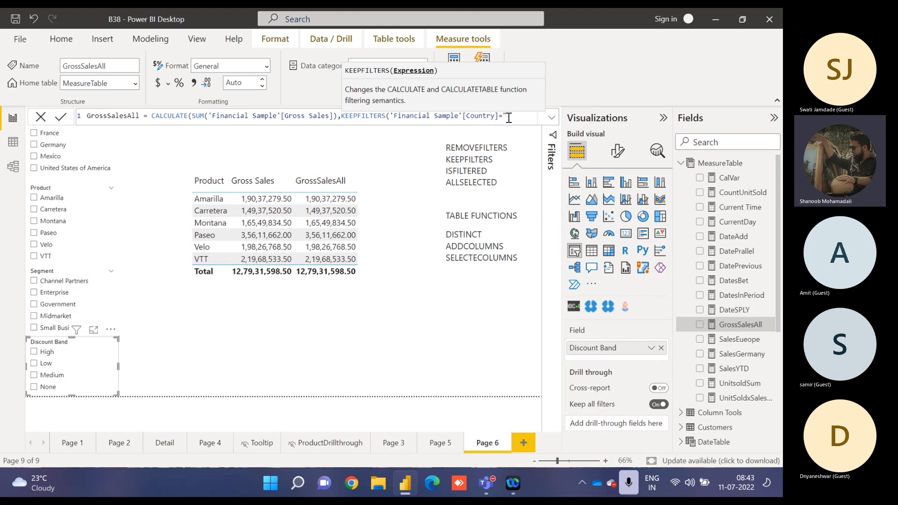
type("Germ")
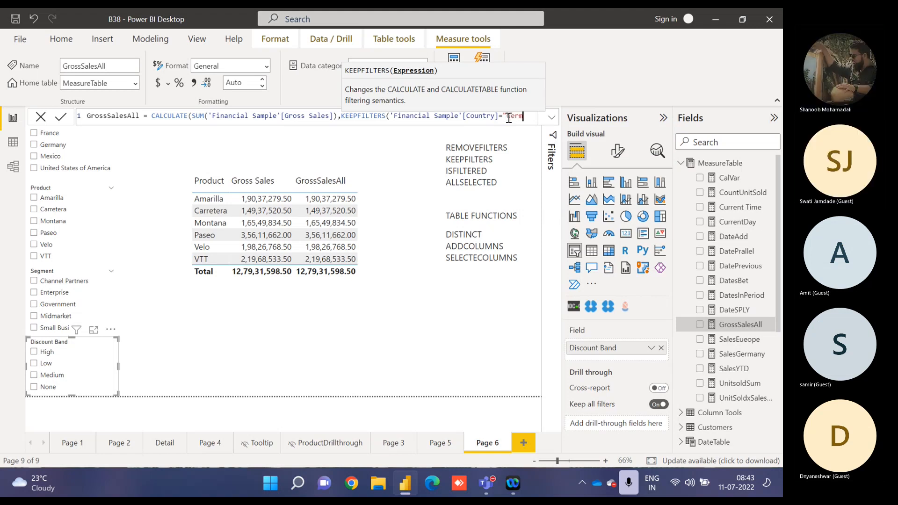
type("any\"")
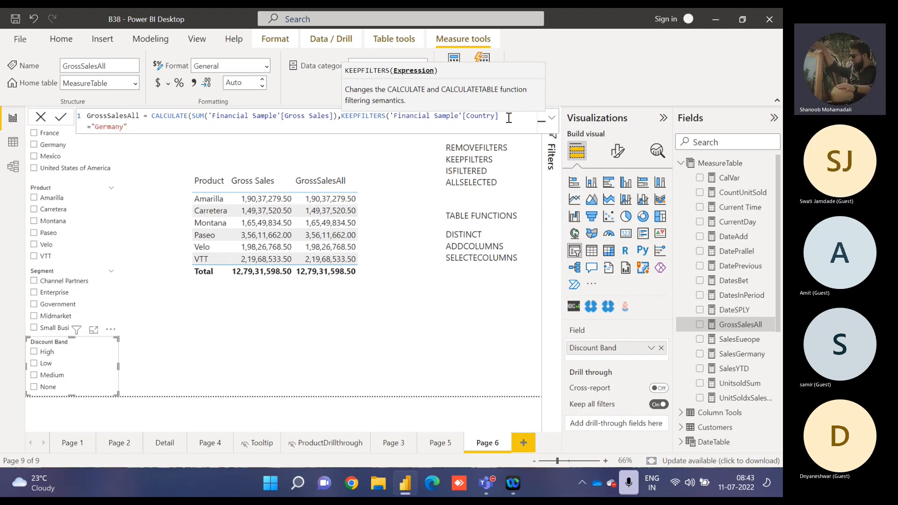
type("))")
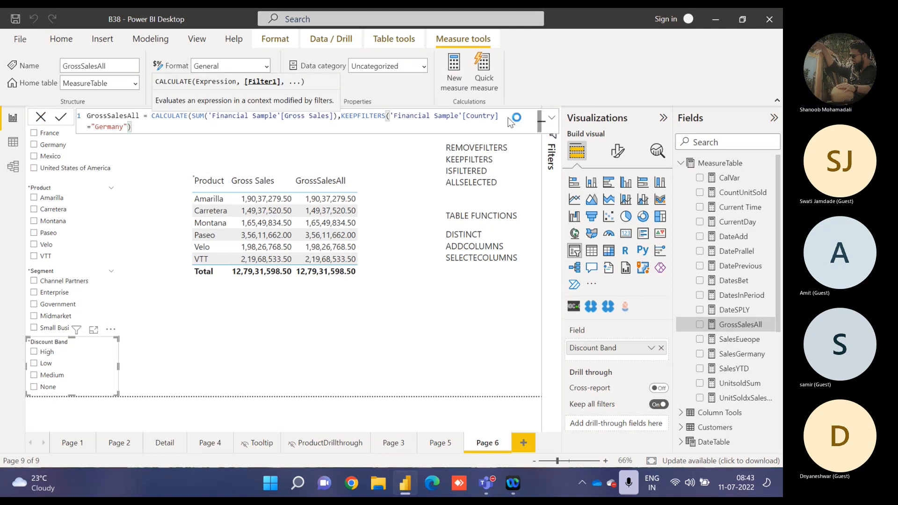
key("Return")
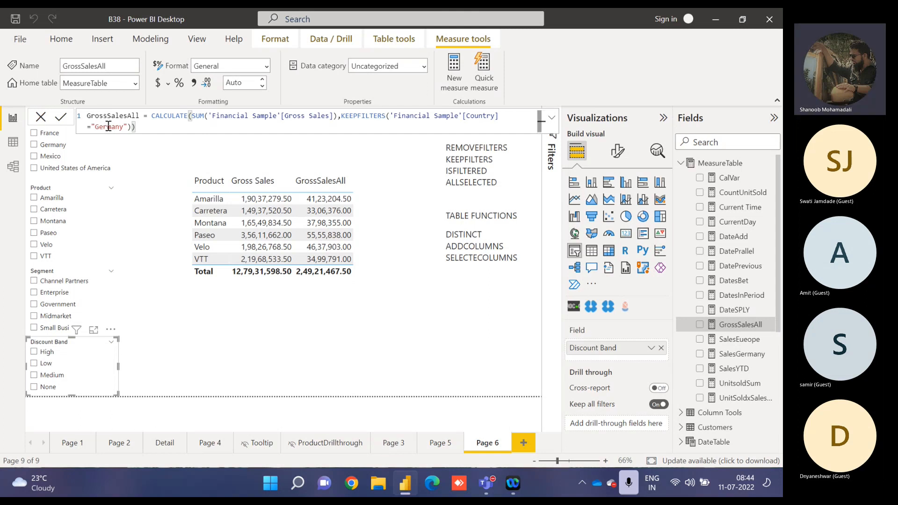
Compare the KEEPFILTERS version of GrossSalesAll with Gross Sales for Germany and for Canada, clearing the Country slicer.
double_click(108, 116)
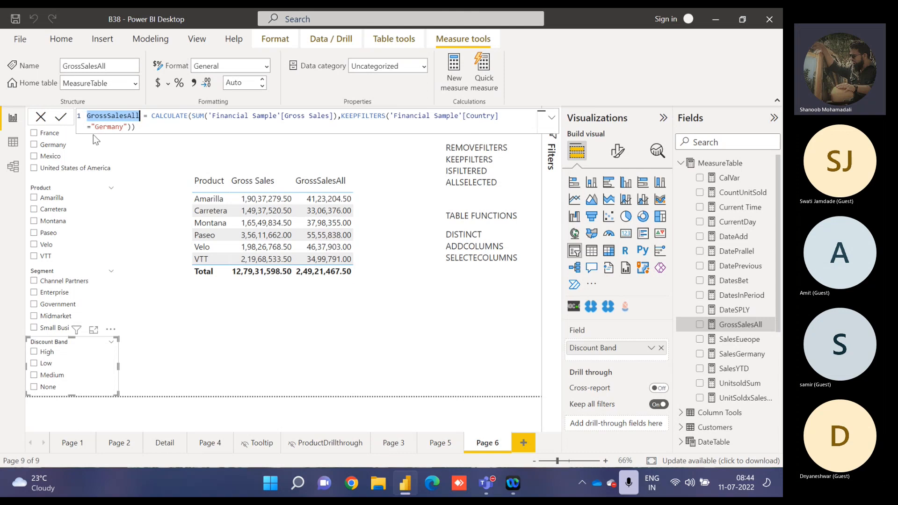
left_click(37, 144)
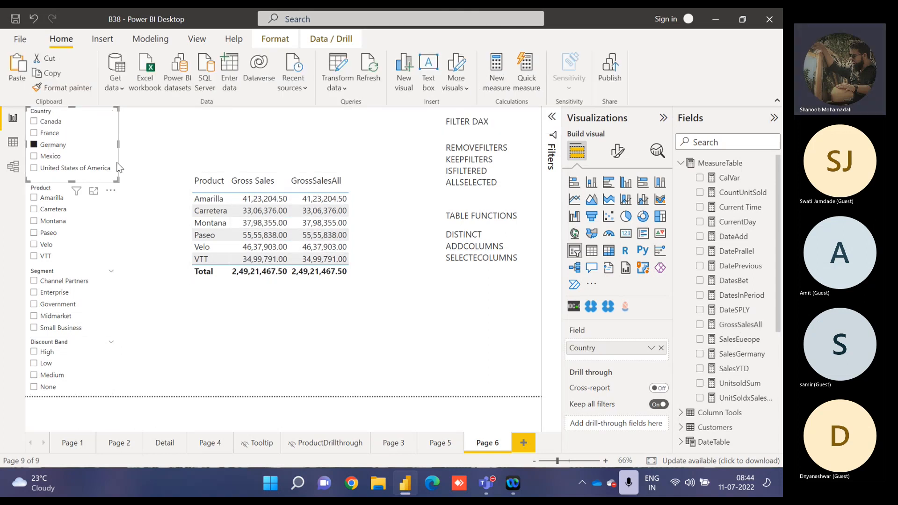
left_click(35, 145)
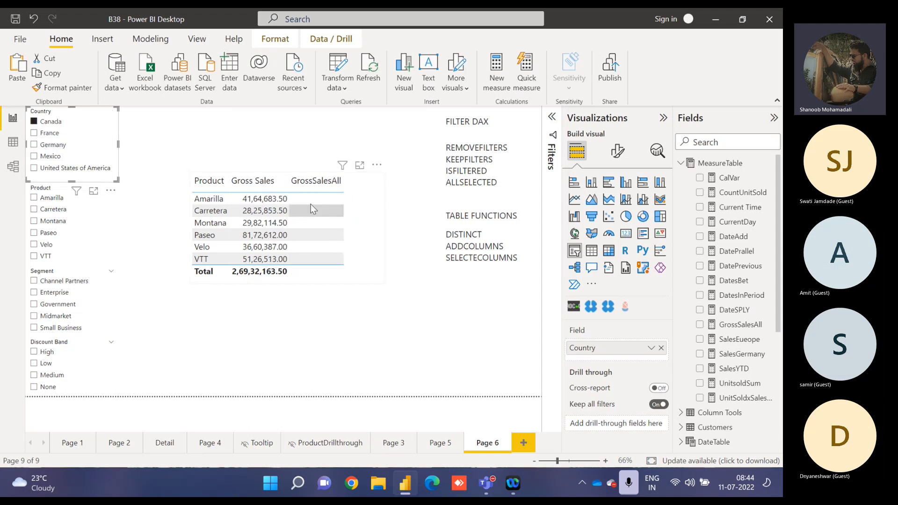
left_click(45, 122)
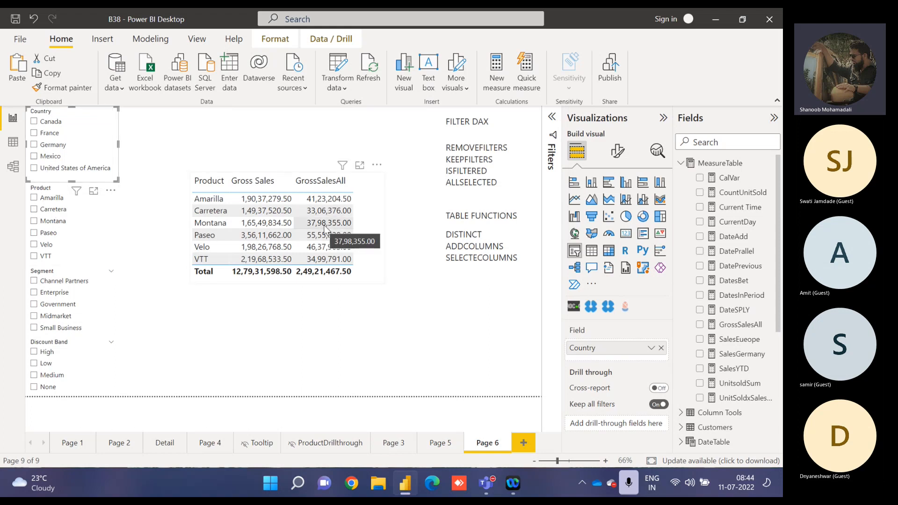
Compare GrossSalesAll with Gross Sales for the product Carretera and the Channel Partners and Government segments, clearing each selection.
left_click(55, 213)
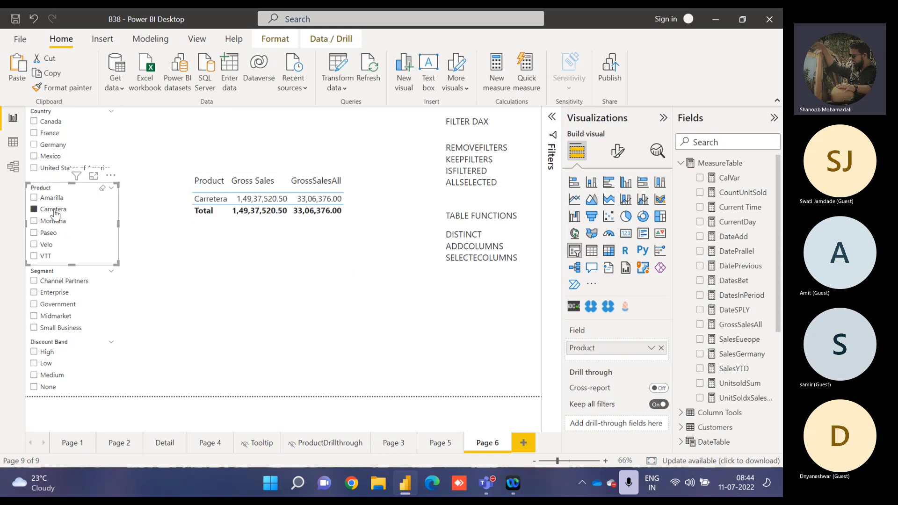
left_click(55, 211)
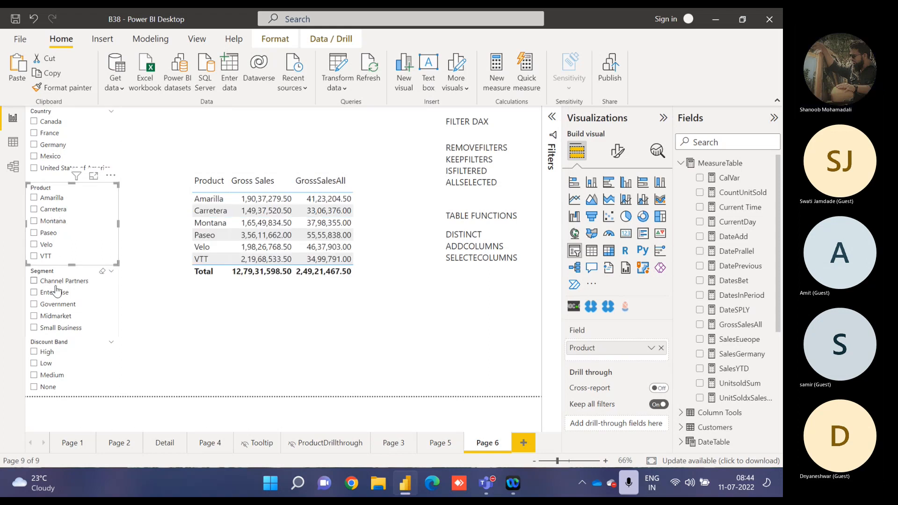
left_click(56, 283)
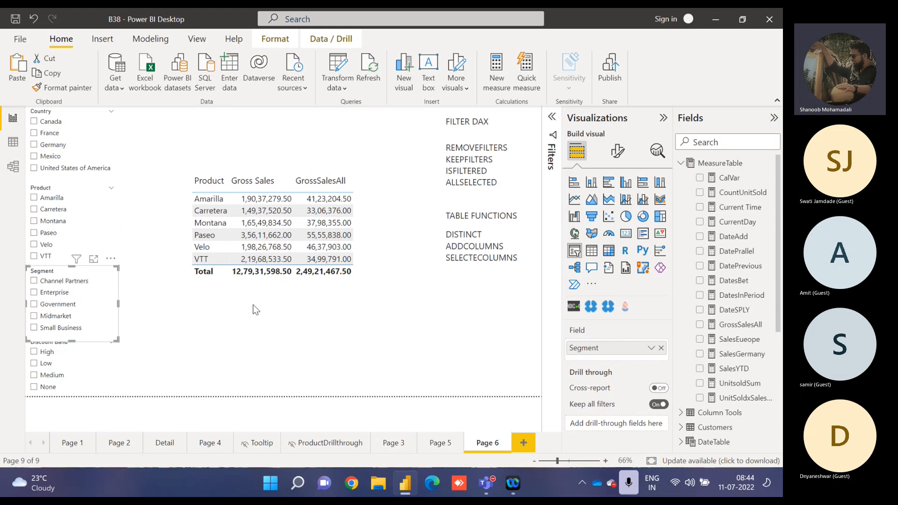
left_click(67, 307)
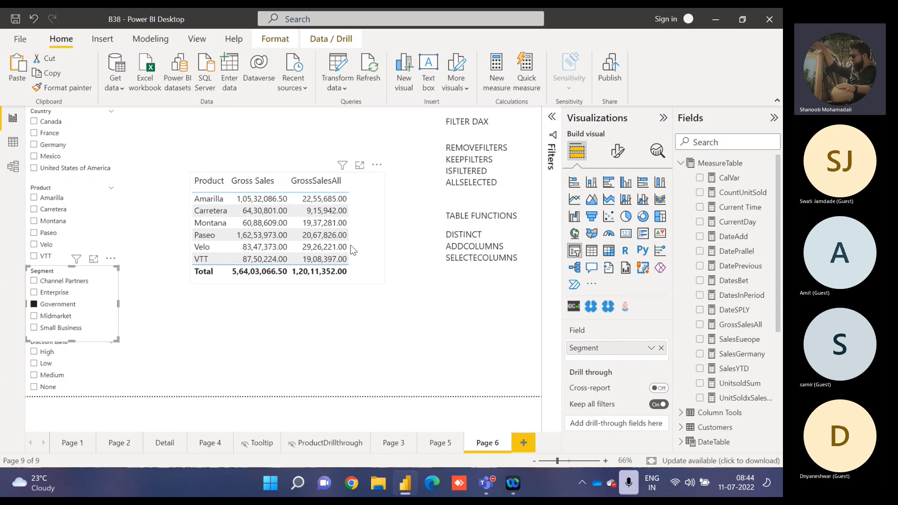
left_click(63, 304)
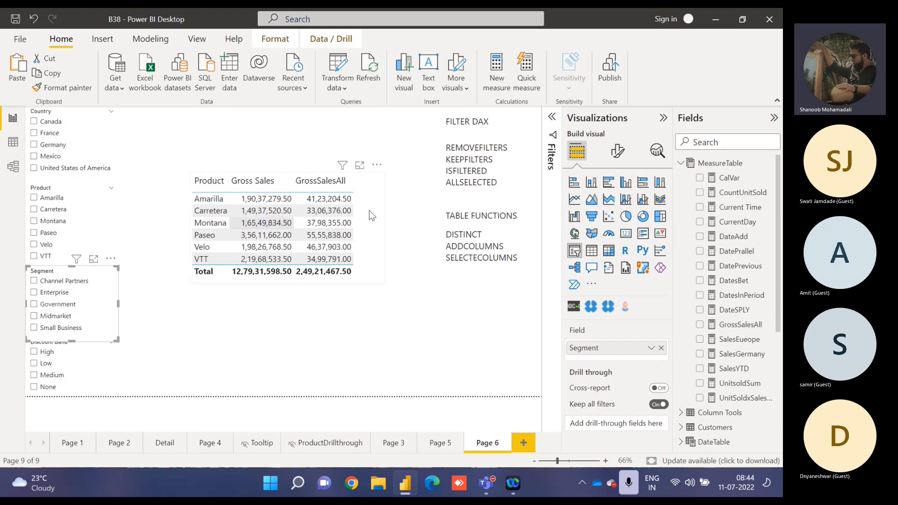
Delete the REMOVEFILTERS and KEEPFILTERS entries and their empty line from the FILTER DAX list in the text box.
left_click_drag(493, 159, 446, 146)
key("Delete")
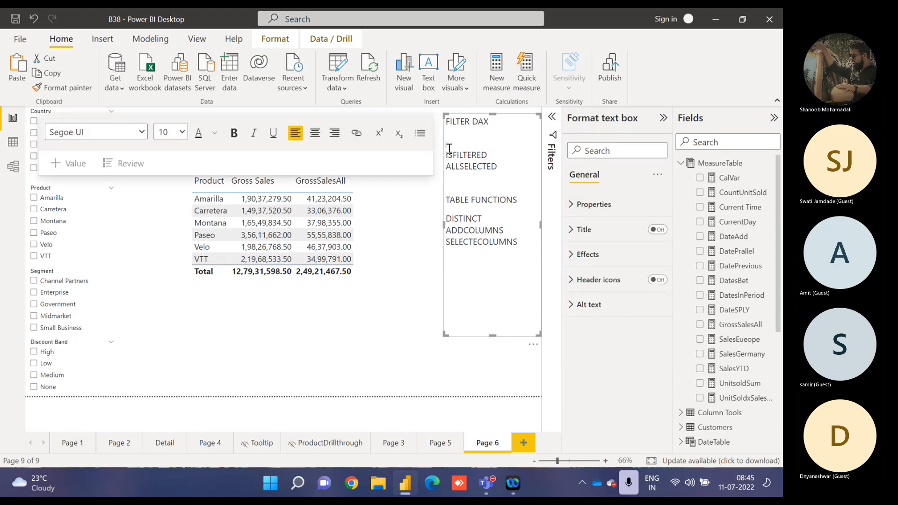
key("Delete")
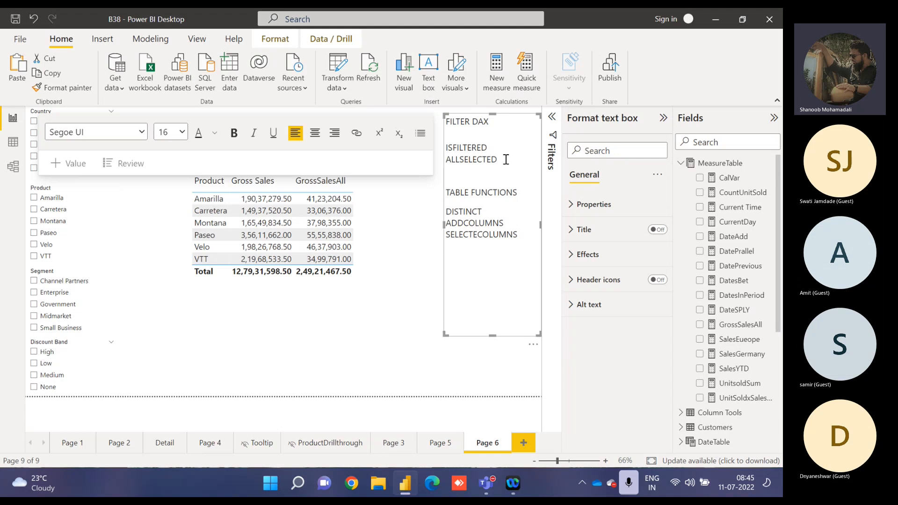
Delete the product table comparing Gross Sales with GrossSalesAll, then collapse MeasureTable and expand the Financial Sample fields.
left_click(363, 238)
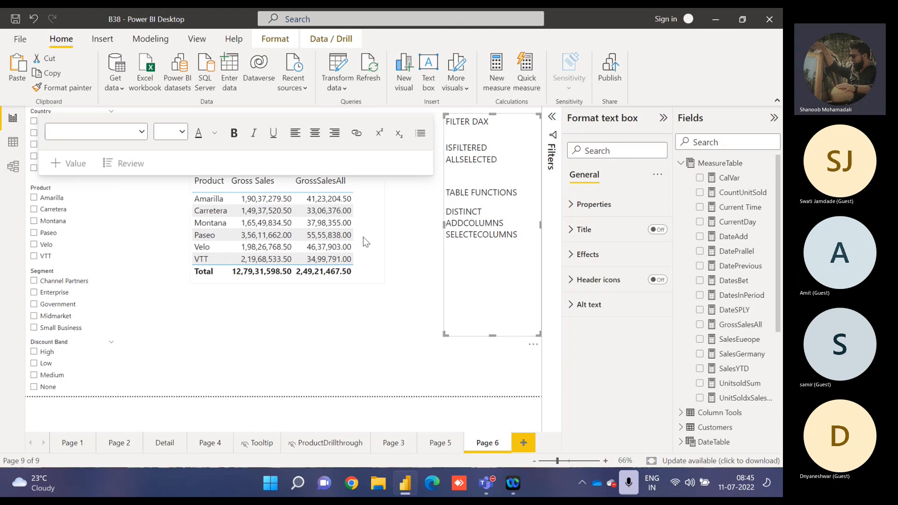
key("Delete")
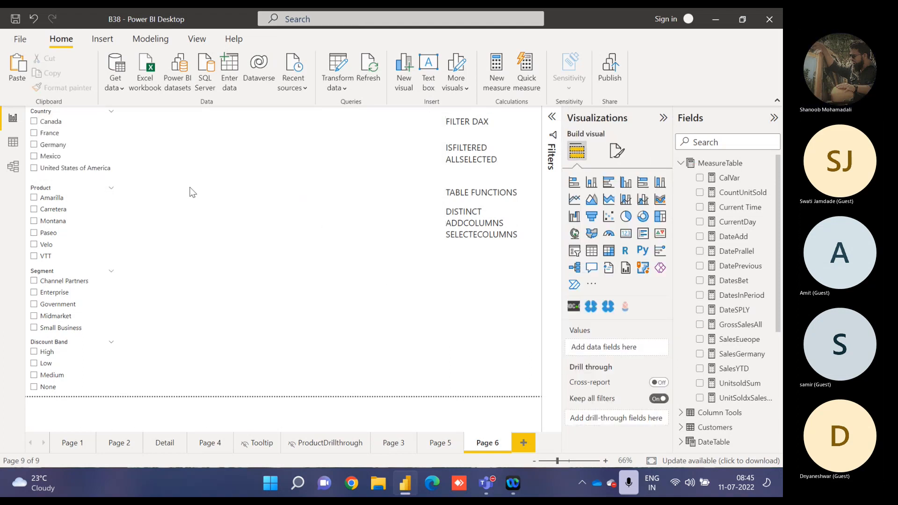
left_click(680, 163)
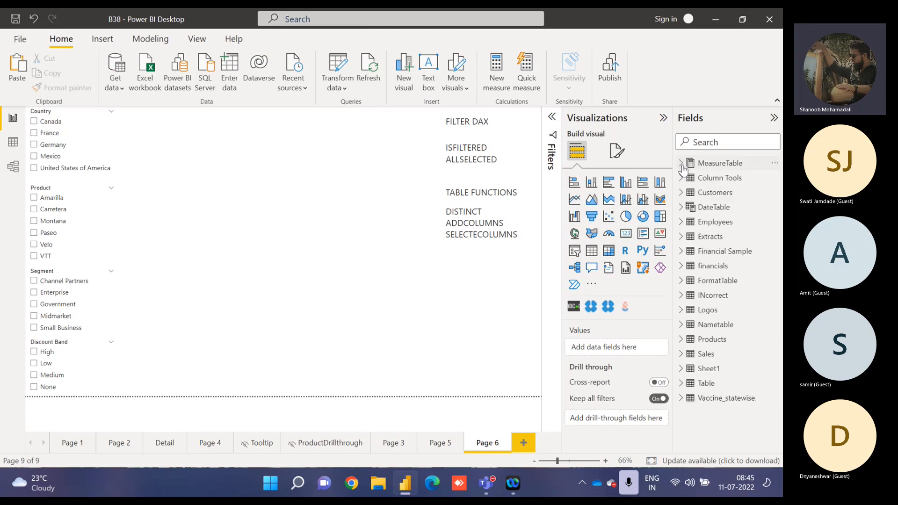
left_click(682, 253)
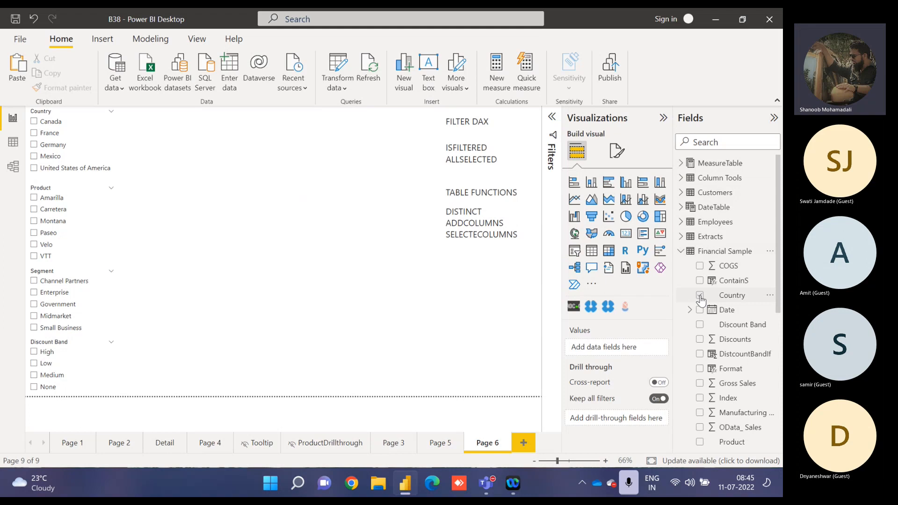
Create a column chart of average COGS by Date from Financial Sample, using plain dates instead of the date hierarchy.
left_click(699, 266)
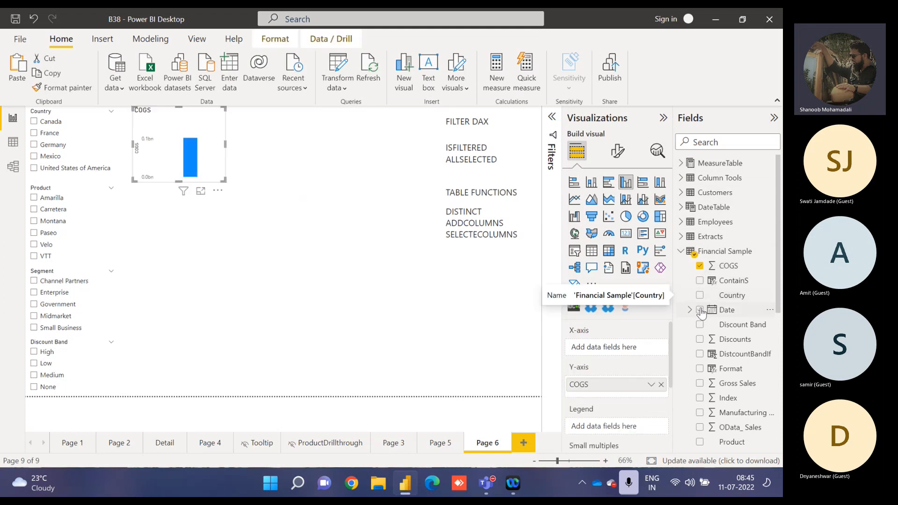
left_click(700, 310)
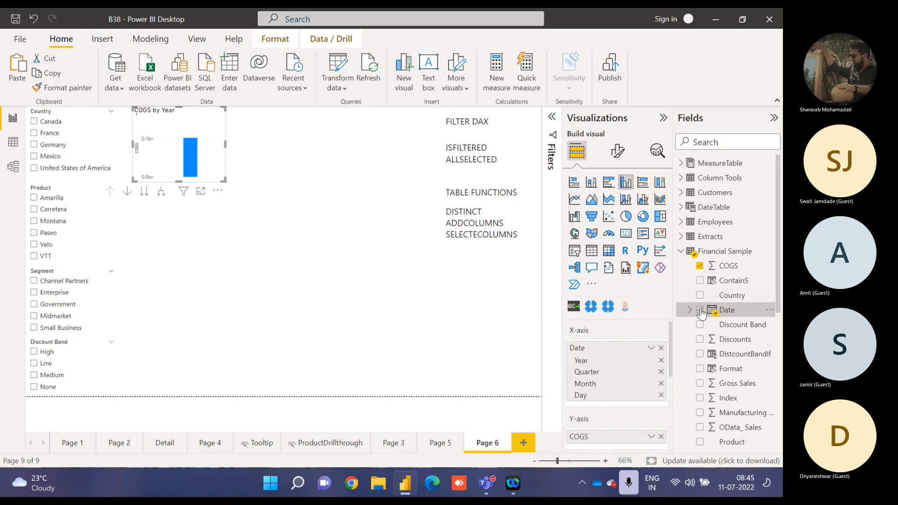
left_click(651, 352)
left_click(676, 411)
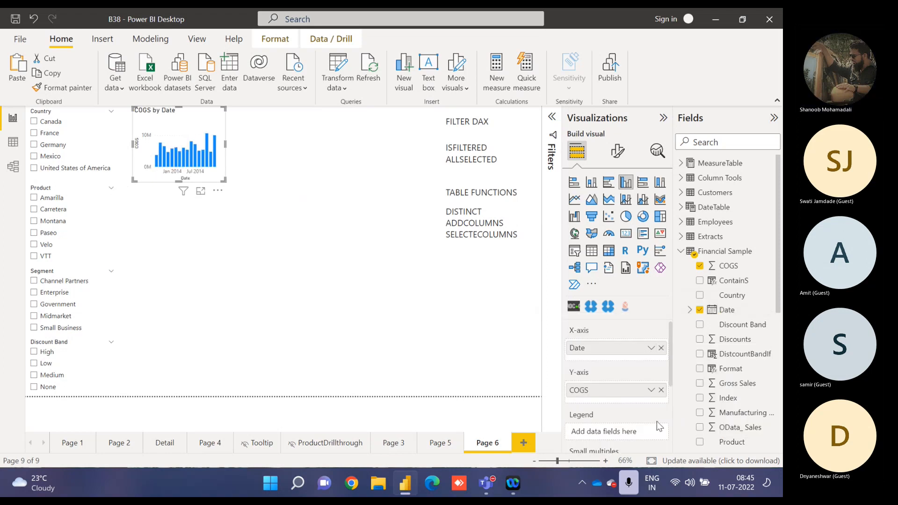
left_click(651, 390)
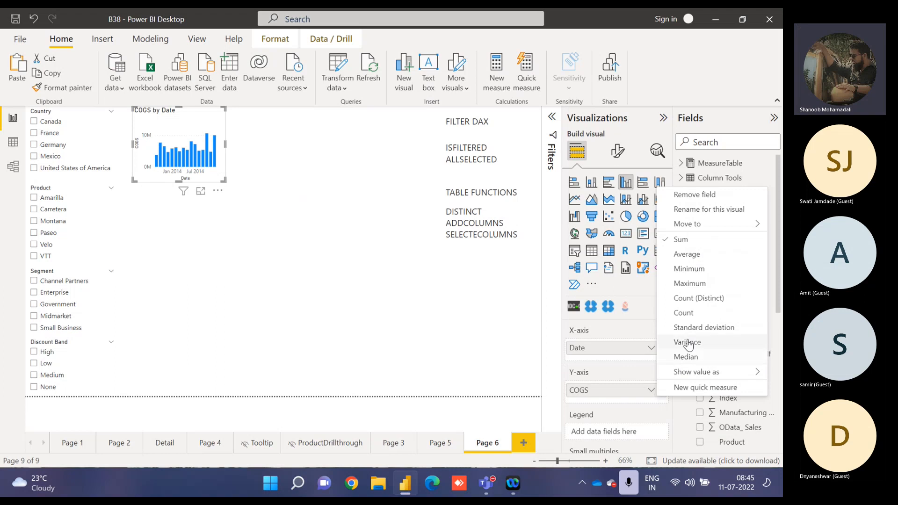
left_click(691, 254)
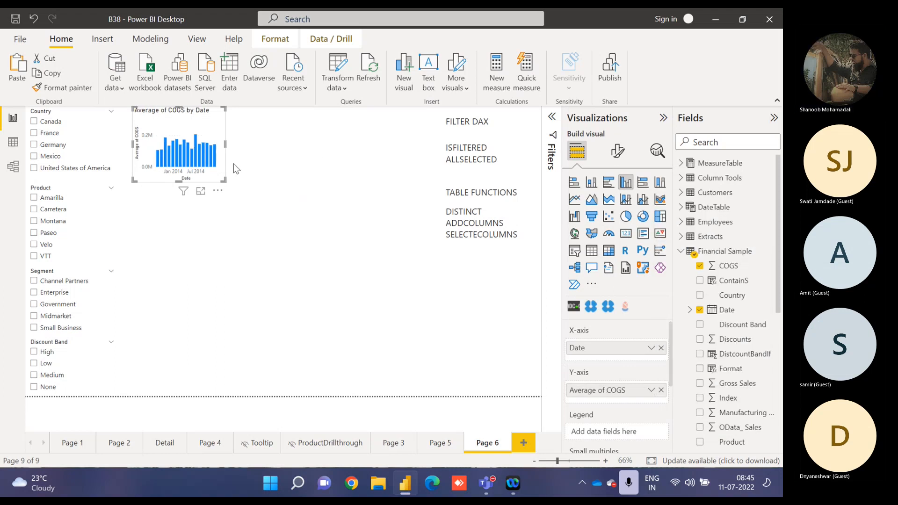
Shift the Average of COGS by Date chart slightly away from the slicers and enlarge it in both directions.
mouse_move(197, 123)
left_mouse_down()
mouse_move(203, 212)
mouse_move(213, 145)
mouse_move(205, 125)
left_mouse_up()
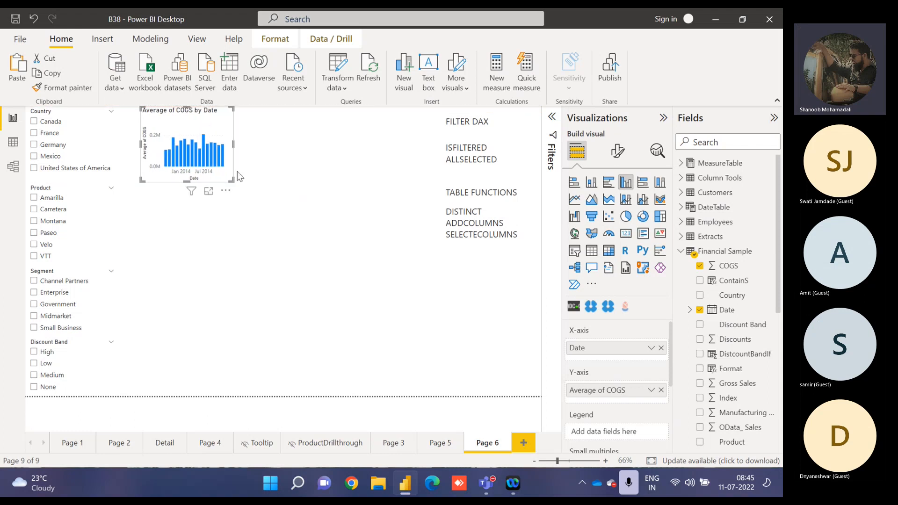
left_click_drag(231, 180, 287, 224)
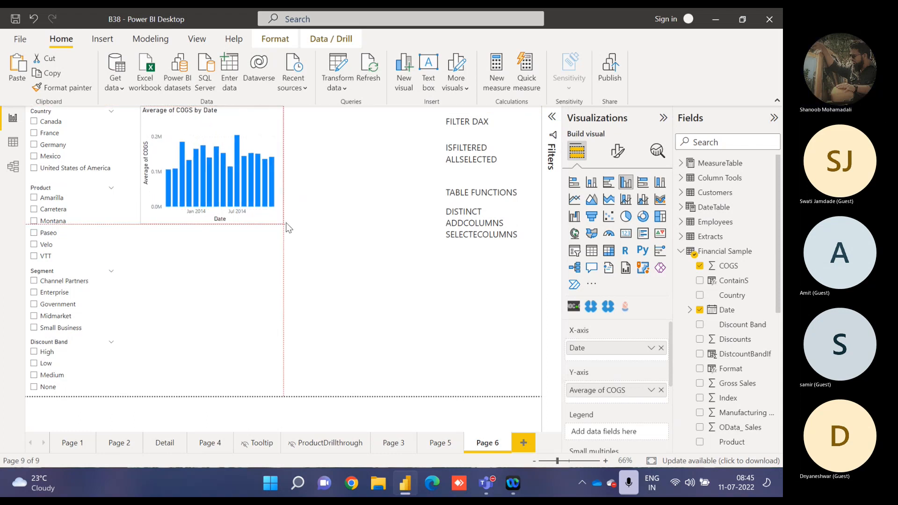
left_click(392, 154)
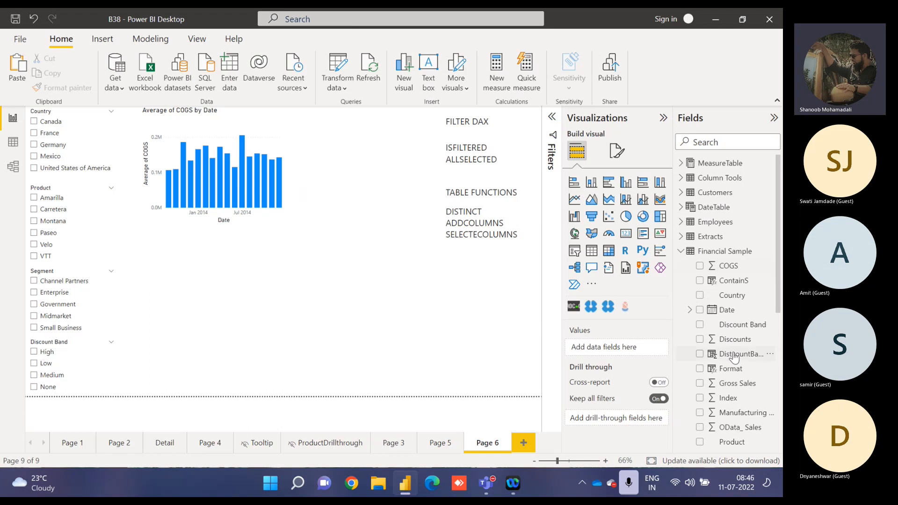
Create a donut chart of Discounts by Discount Band and place it beside the COGS chart, stretched to about the same height.
left_click(700, 339)
left_click(699, 324)
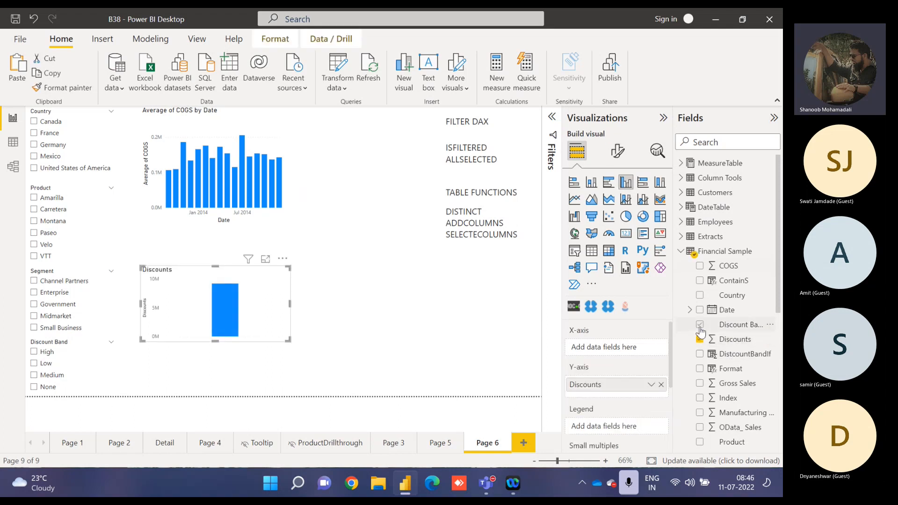
left_click(642, 216)
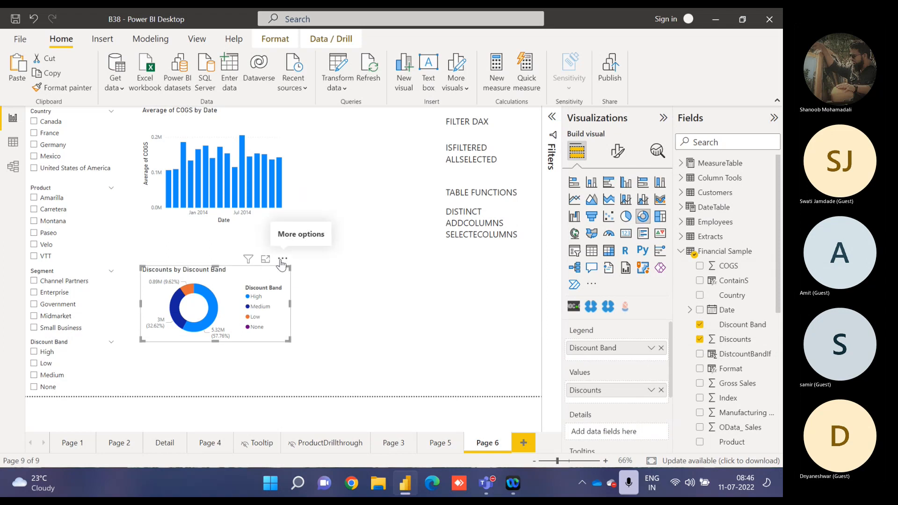
left_click_drag(280, 260, 431, 86)
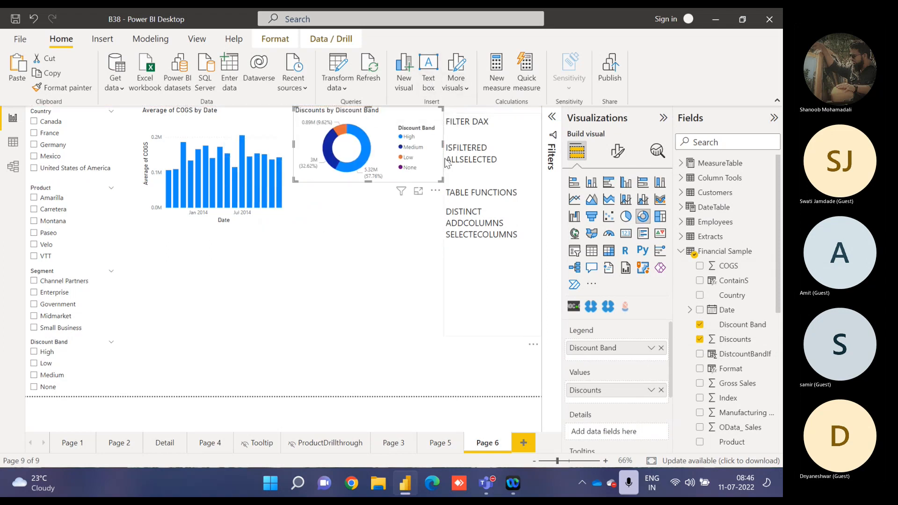
left_click_drag(369, 181, 365, 219)
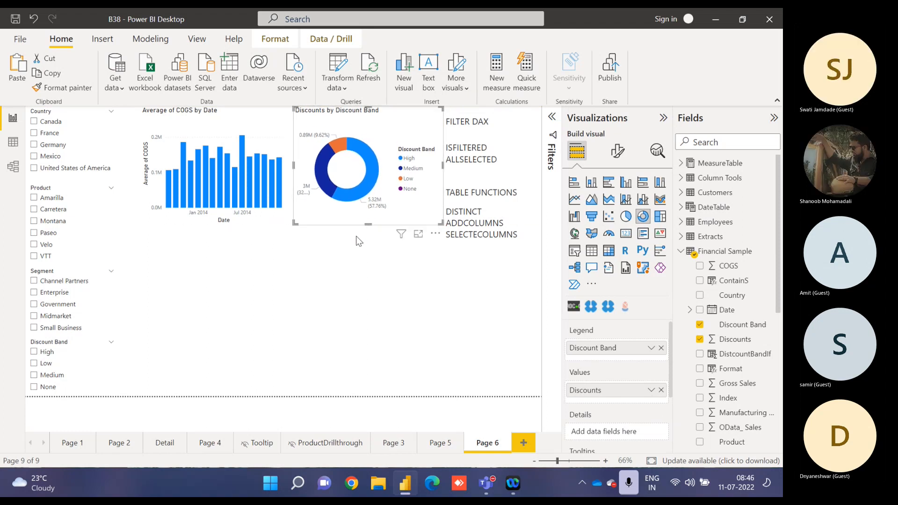
left_click(278, 290)
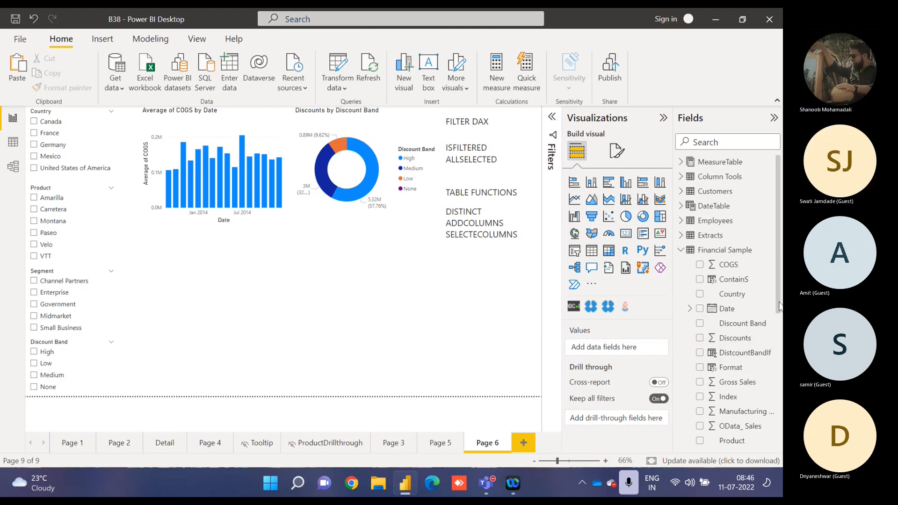
Create a table with Date as plain dates, Segment, Product and Country from Financial Sample below the COGS chart.
scroll(737, 292, "down", 1)
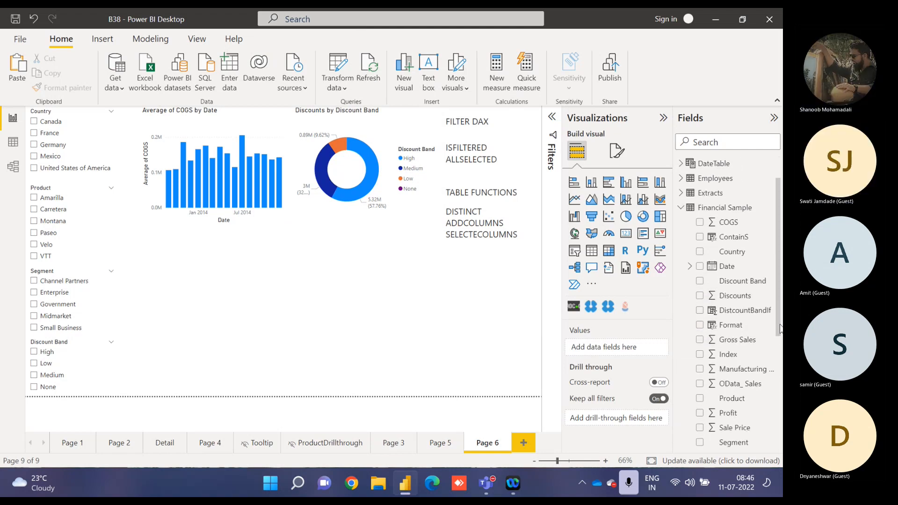
left_click(700, 265)
left_click(649, 348)
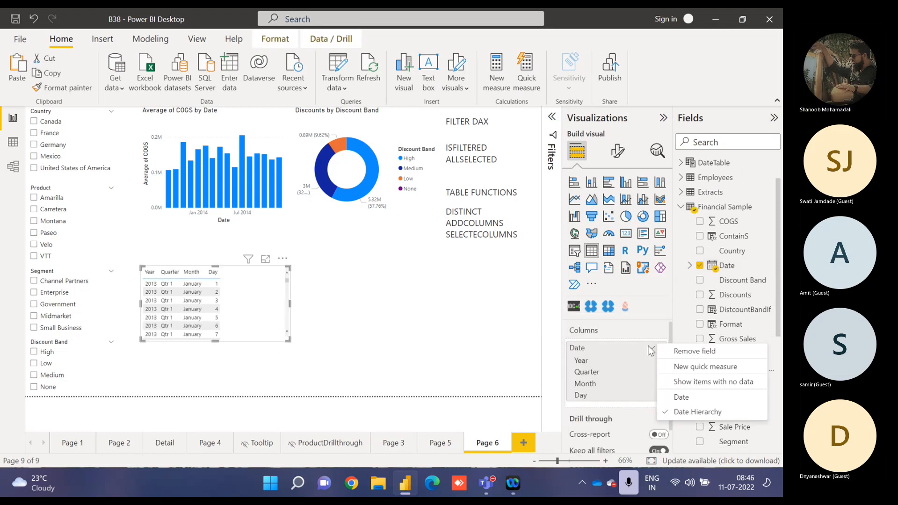
left_click(684, 398)
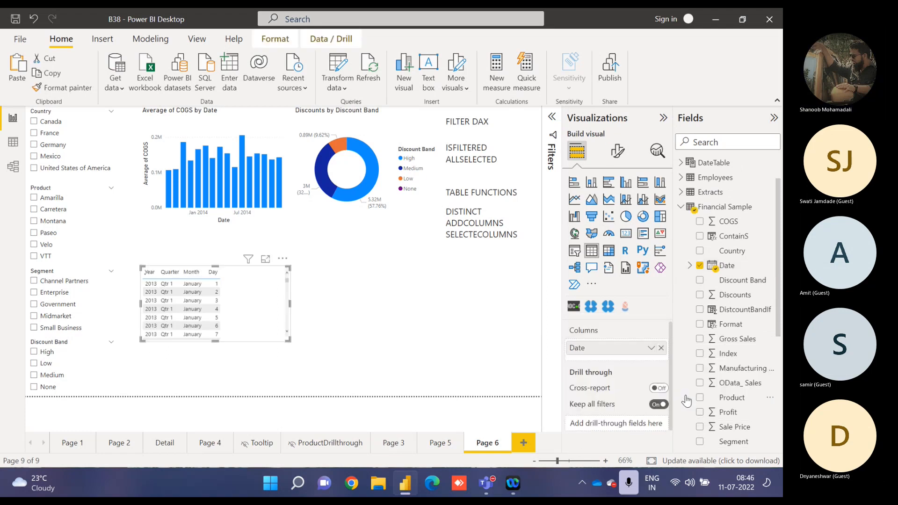
left_click(699, 442)
left_click(699, 397)
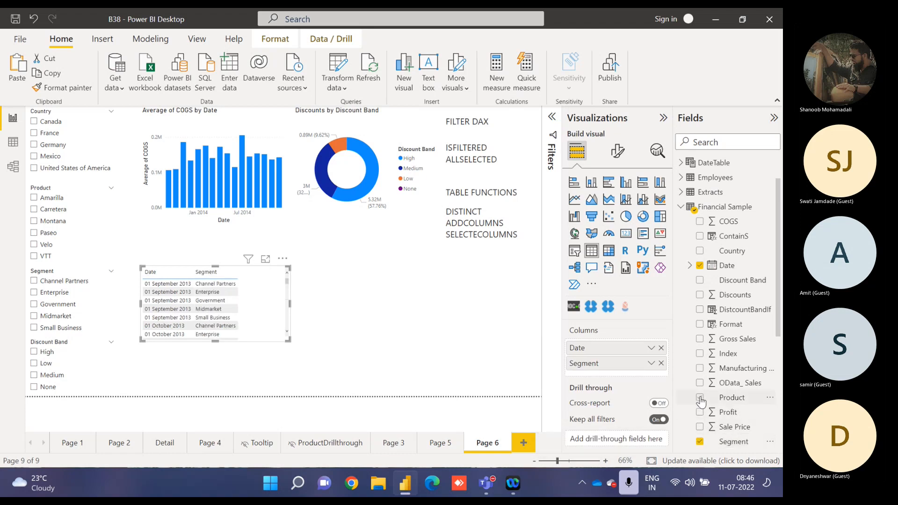
left_click(700, 250)
Add Discounts, Gross Sales, OData_ Sales, Sale Price and Profit to the table, enlarging it across the page and moving it up closer to the charts.
left_click(700, 295)
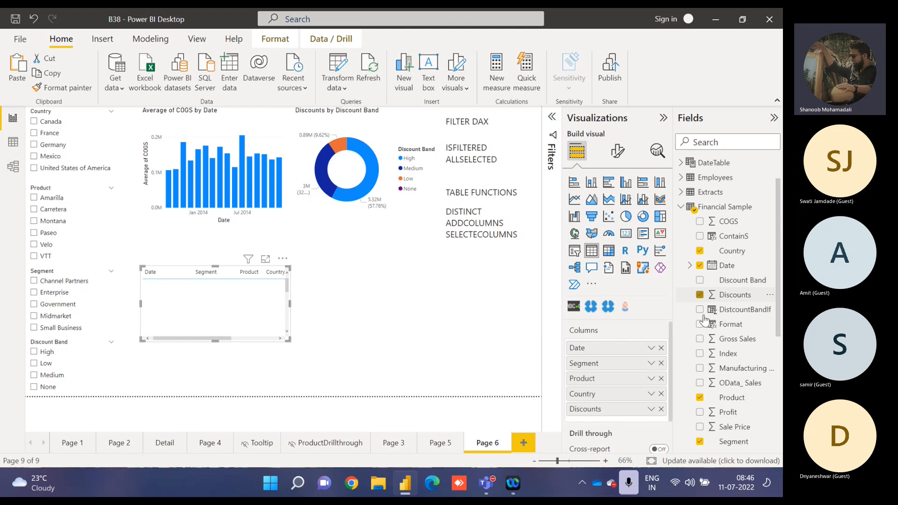
left_click(700, 339)
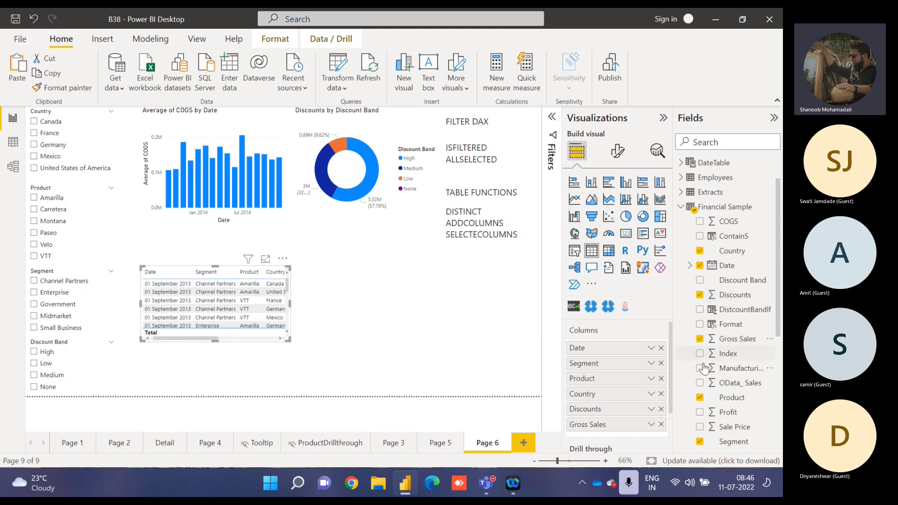
left_click(699, 382)
left_click(700, 427)
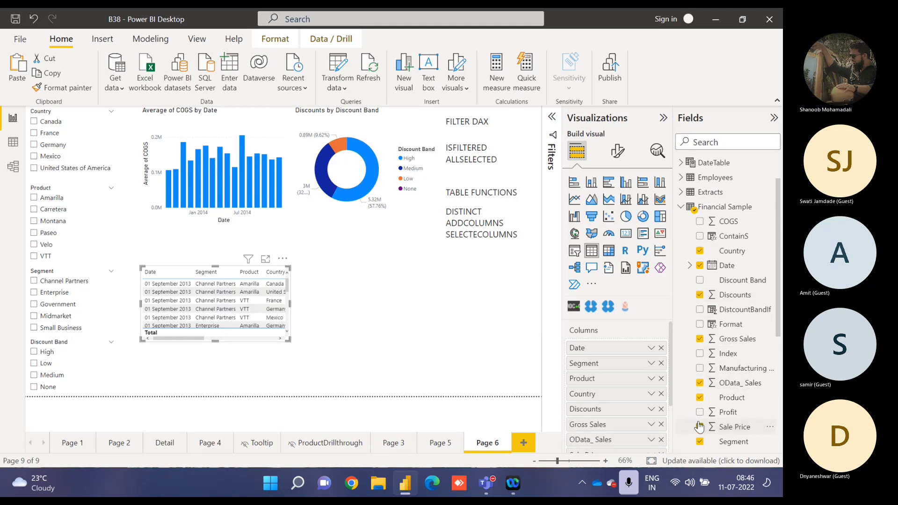
left_click(699, 412)
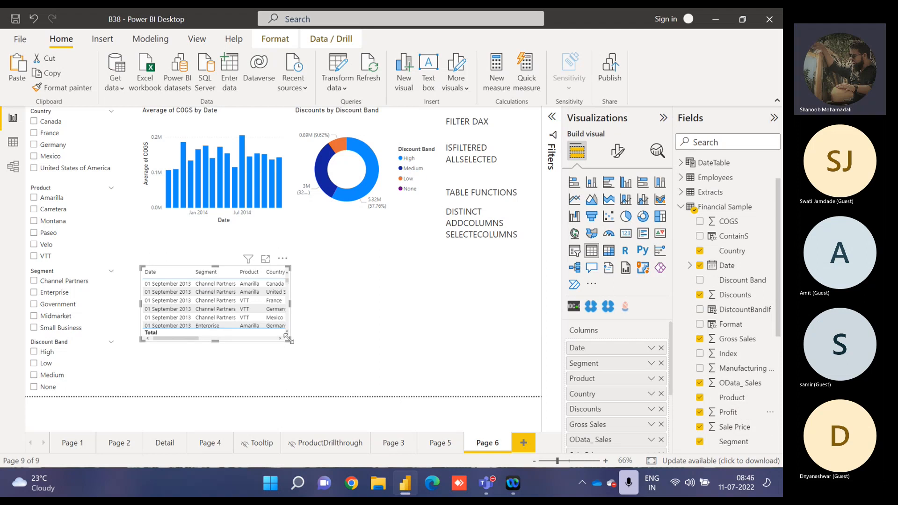
left_click_drag(289, 339, 530, 399)
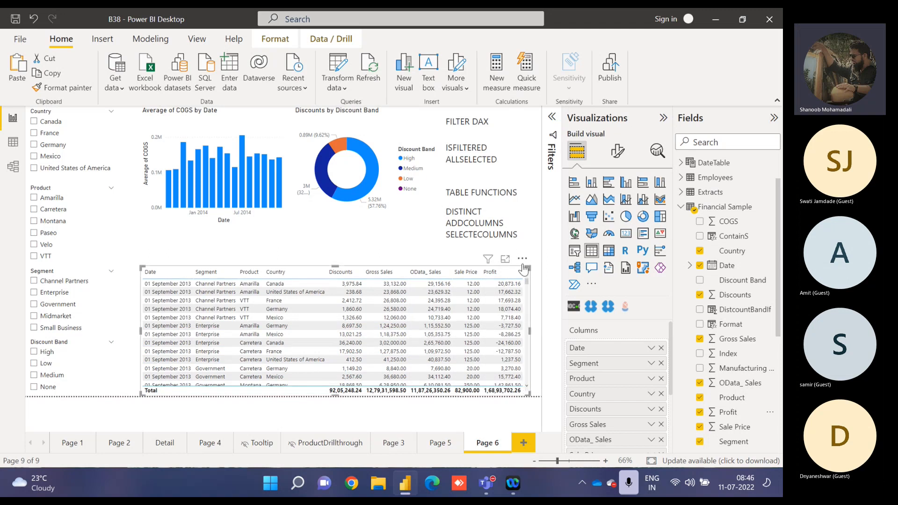
left_click_drag(523, 267, 524, 254)
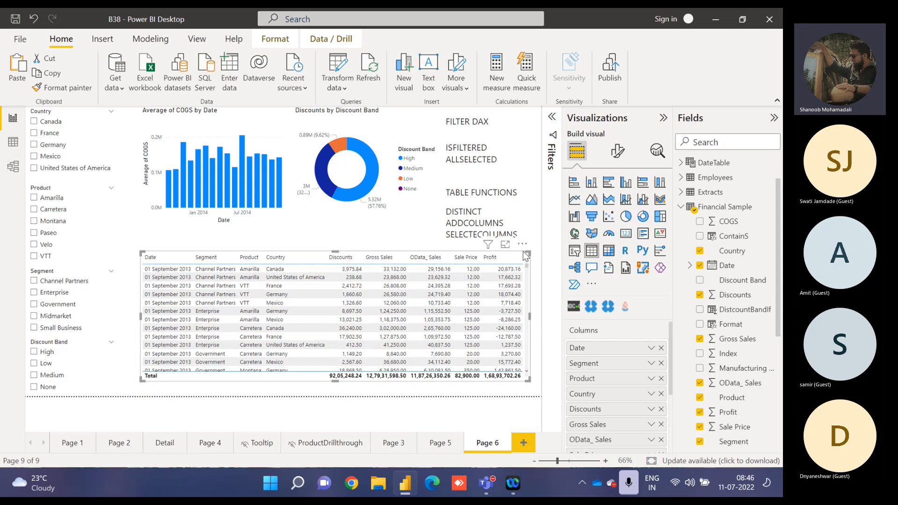
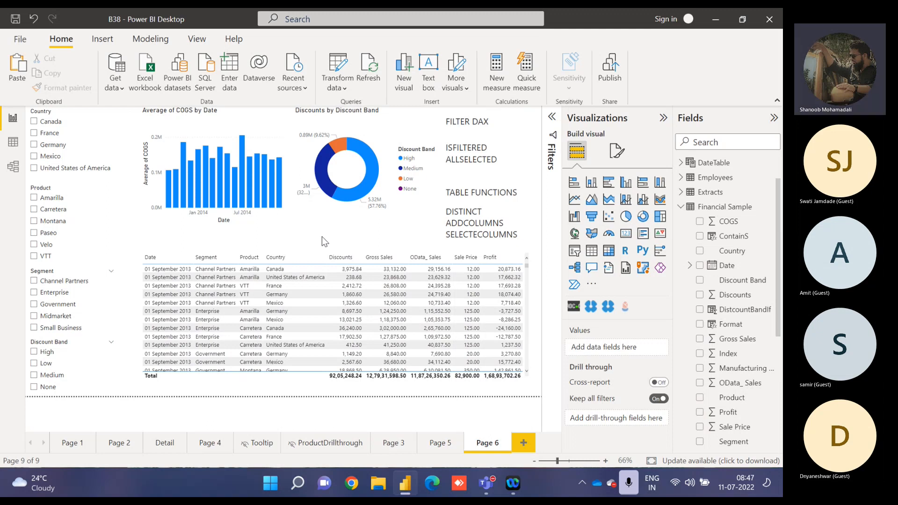
Add "= true/false" after ISFILTERED in the FILTER DAX text box.
double_click(466, 150)
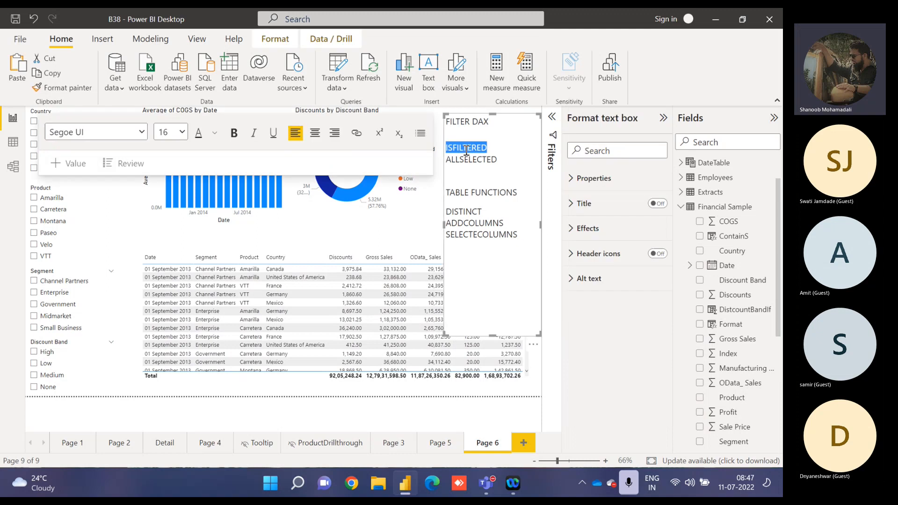
left_click(493, 149)
type("=")
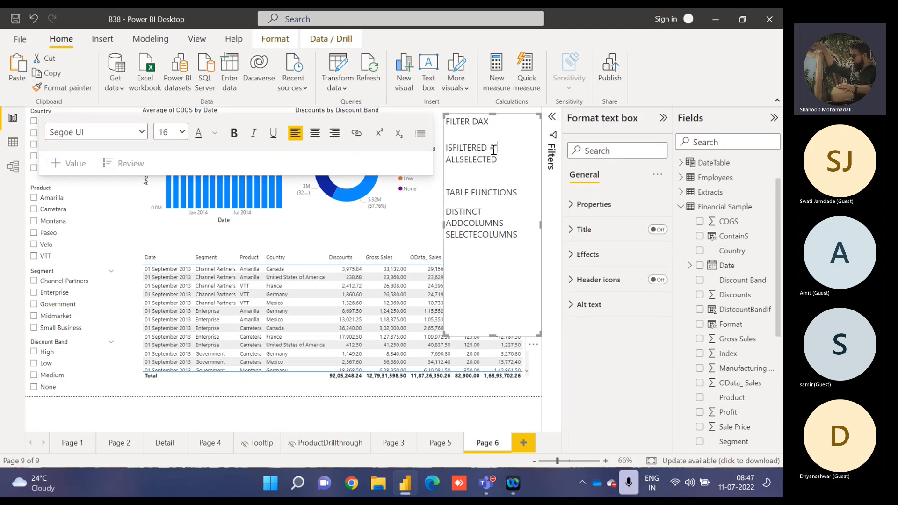
type(" true/false")
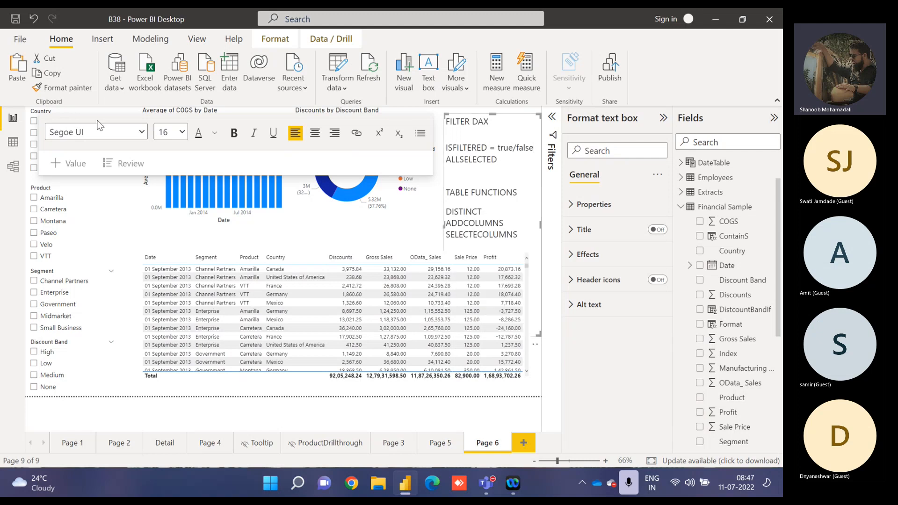
left_click(41, 111)
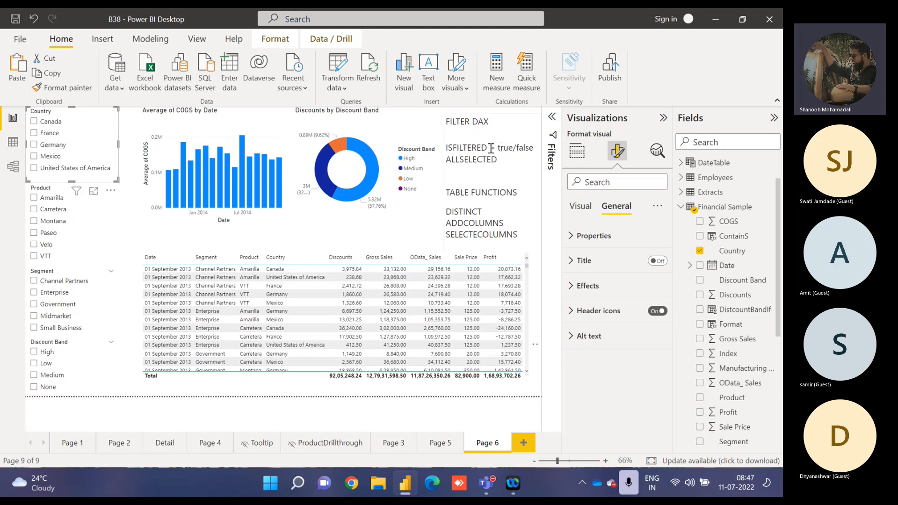
Remove the "= true/false" note after ISFILTERED from the text box.
left_click_drag(490, 149, 534, 146)
key("BackSpace")
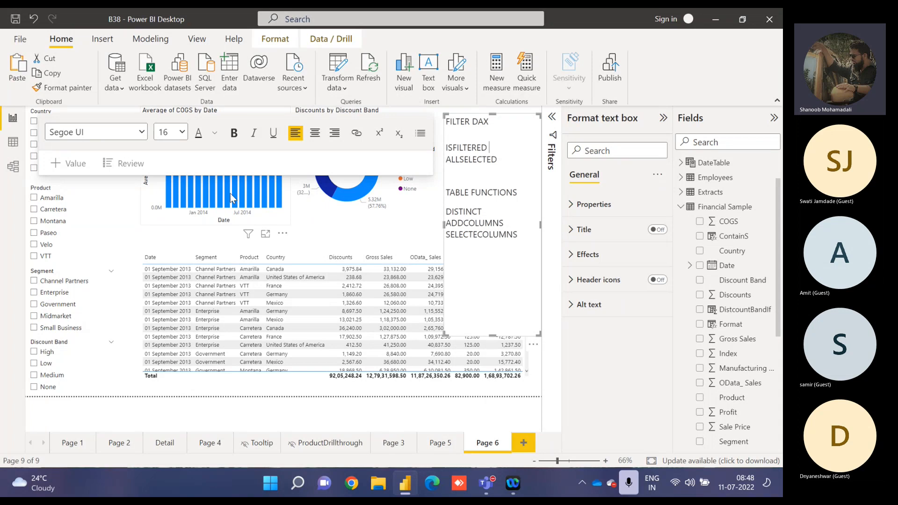
left_click(144, 199)
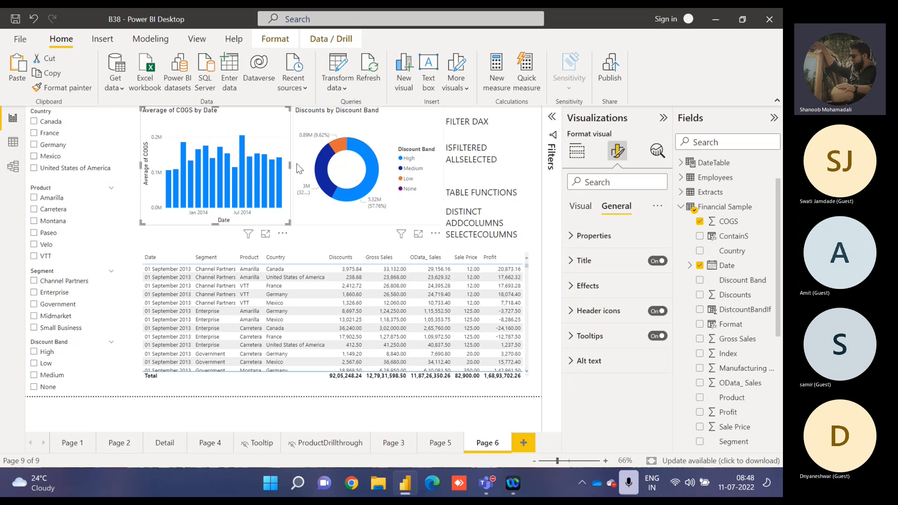
mouse_move(360, 155)
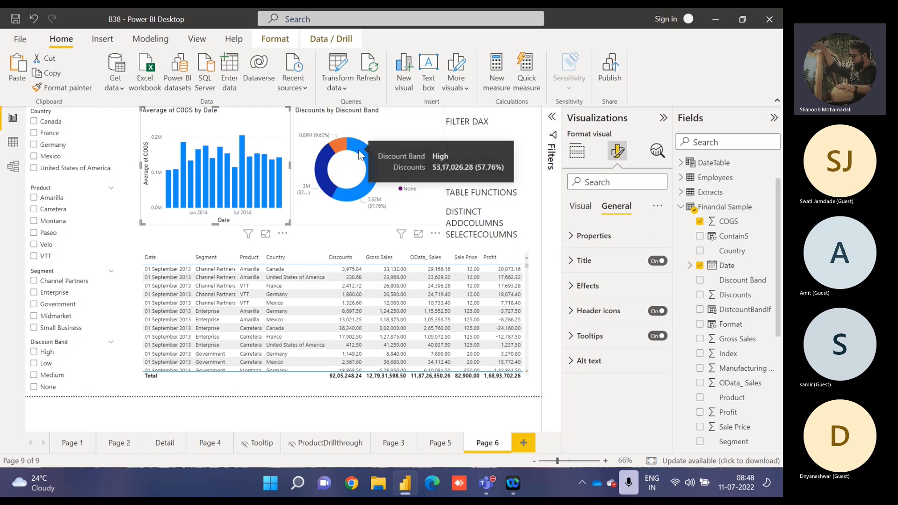
left_click(540, 221)
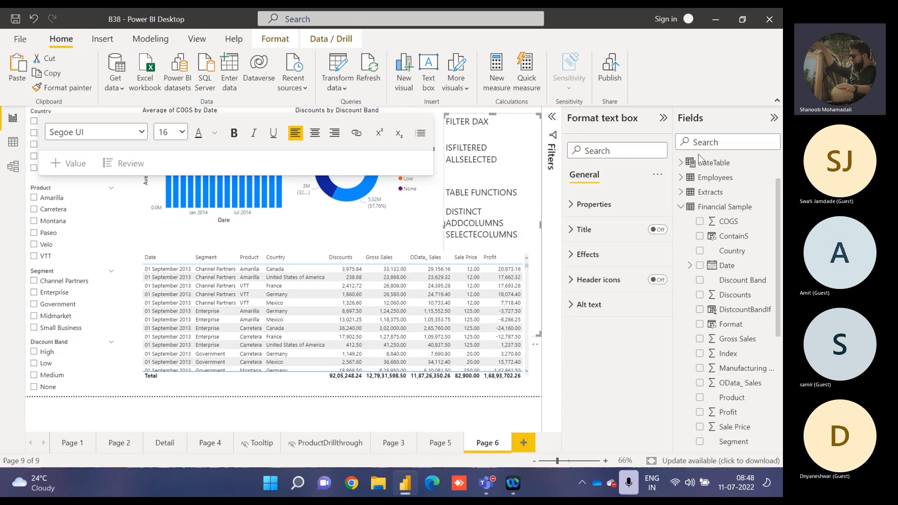
Create a new measure in MeasureTable and name it VisualFilter.
left_click(681, 162)
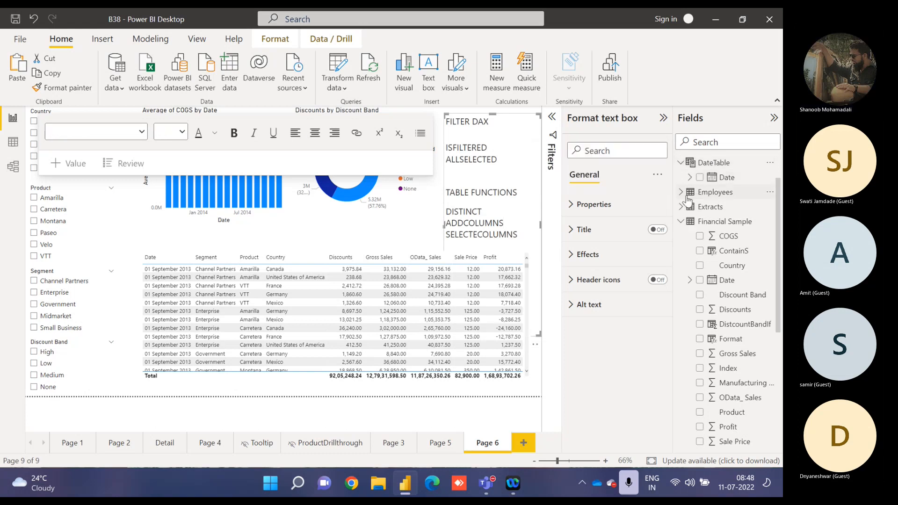
scroll(729, 180, "up", 3)
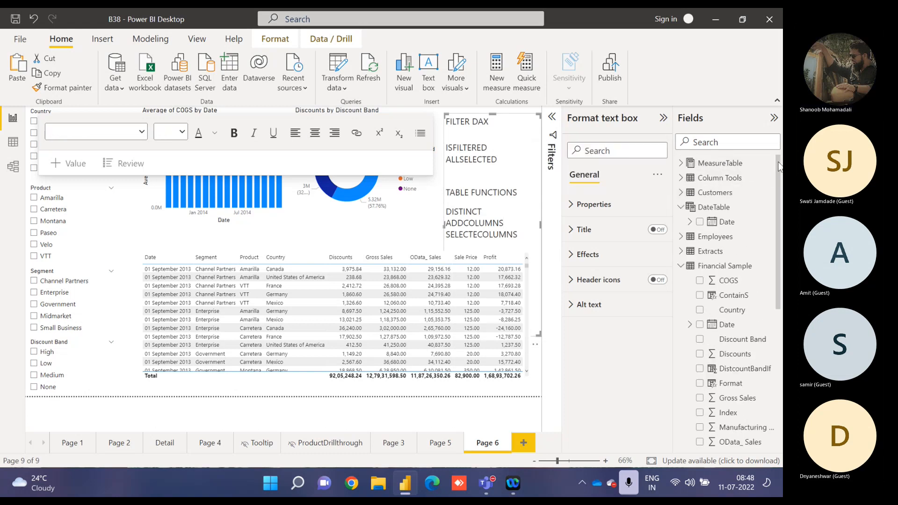
left_click(681, 163)
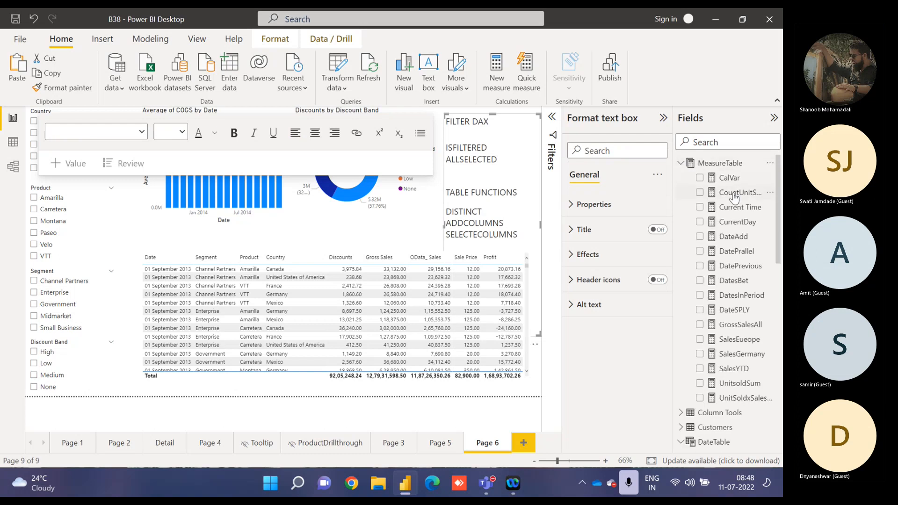
left_click(771, 192)
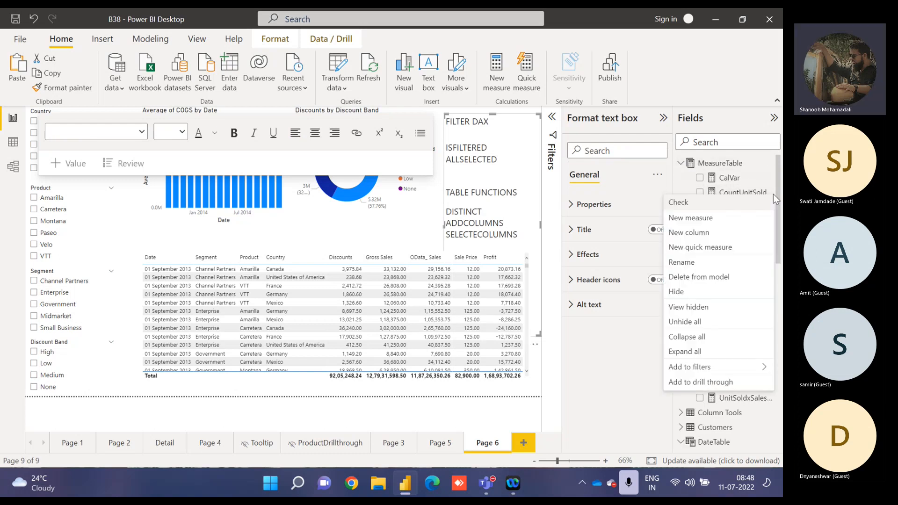
left_click(729, 218)
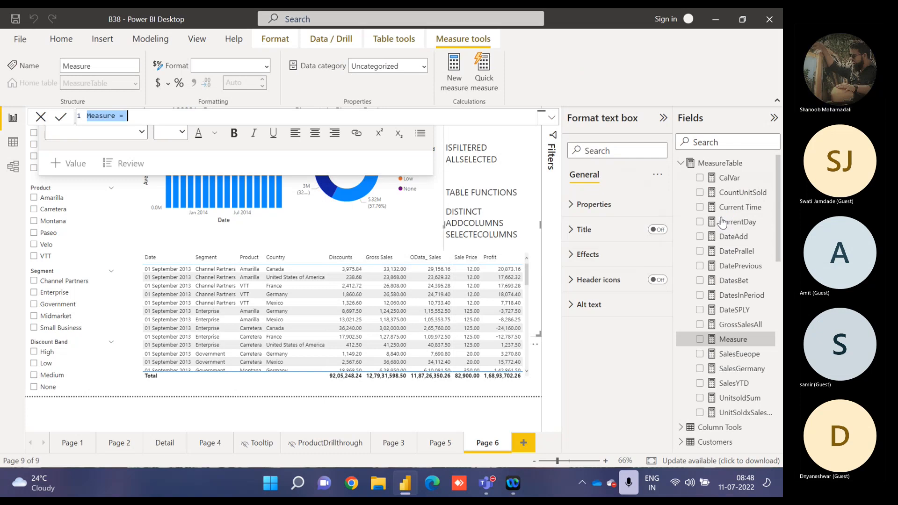
type("VisualL")
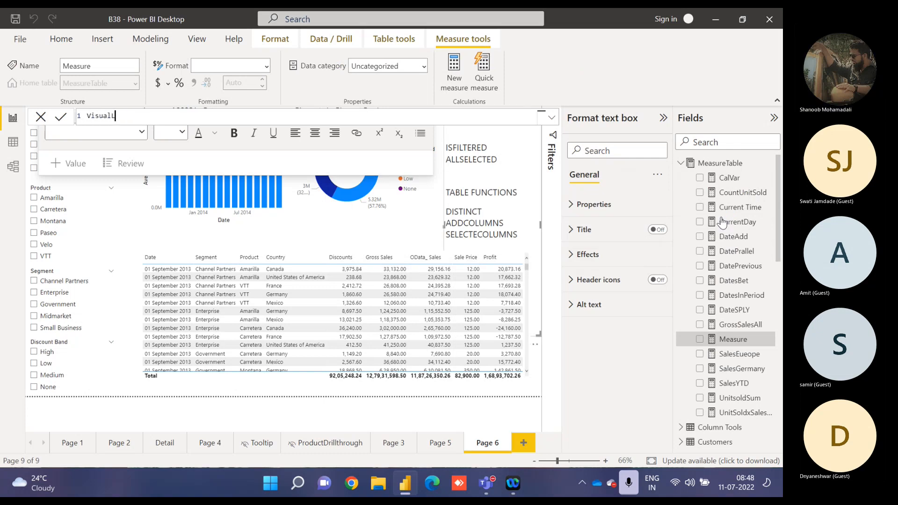
key("BackSpace")
type("FI")
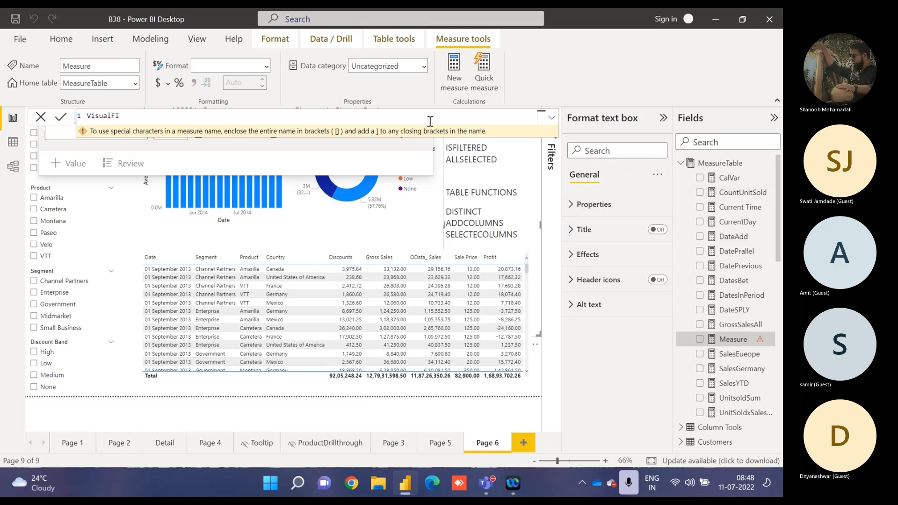
key("BackSpace")
type("ilte")
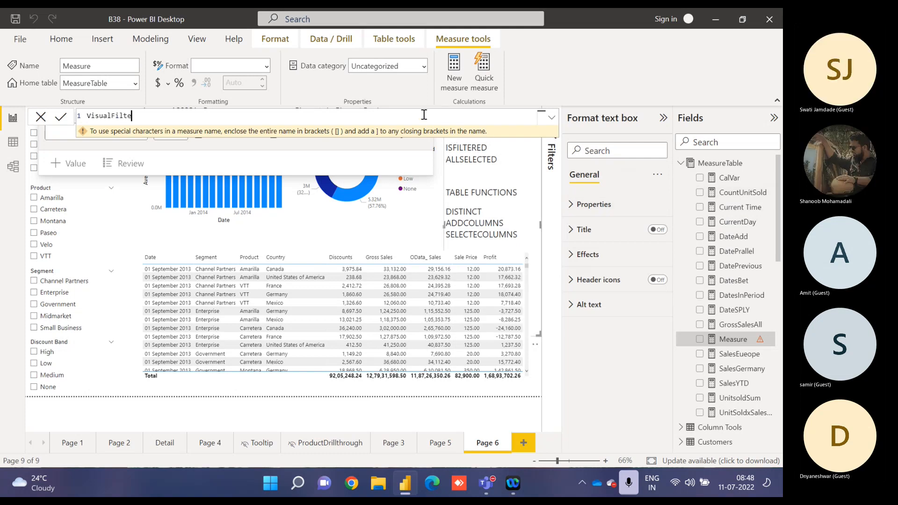
type("r = ")
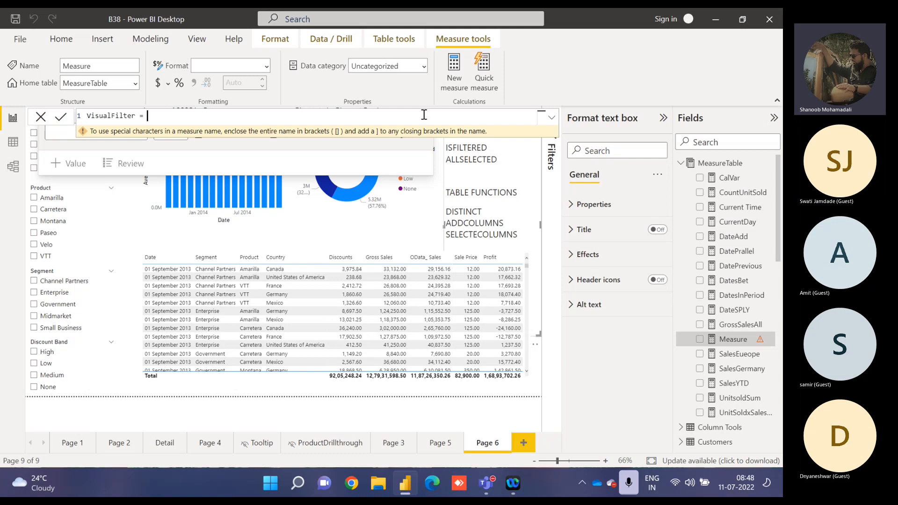
type("cal")
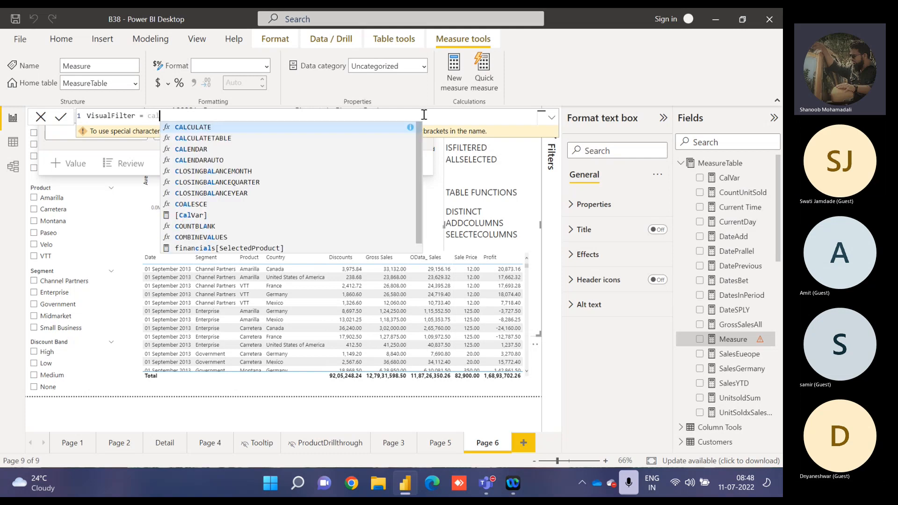
Begin the formula with CALCULATE around an IF that returns 1 when ISFILTERED('Financial Sample'[Country]) is true and 0 otherwise.
key("Tab")
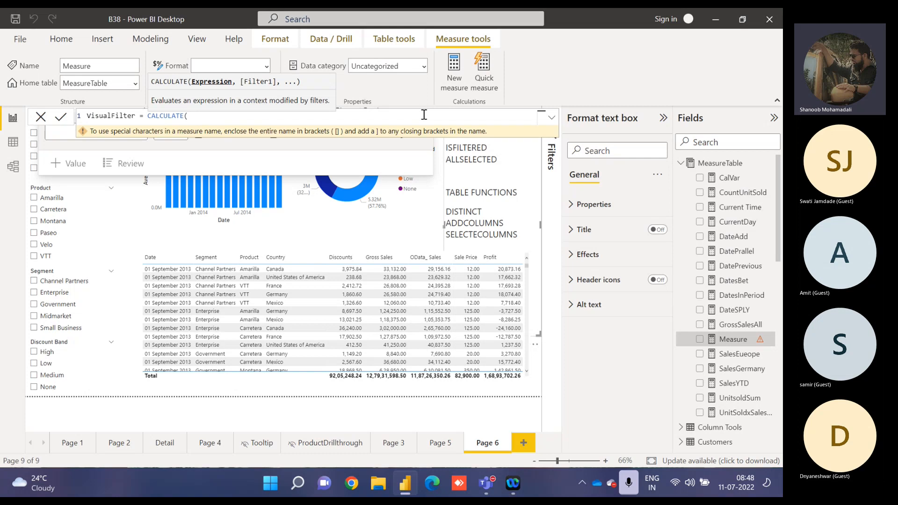
type("if")
key("Tab")
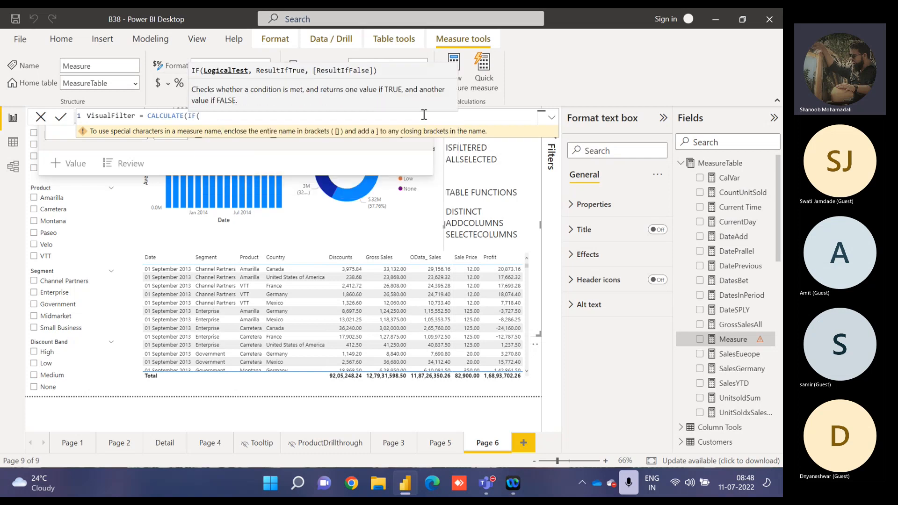
type("isfil")
key("Tab")
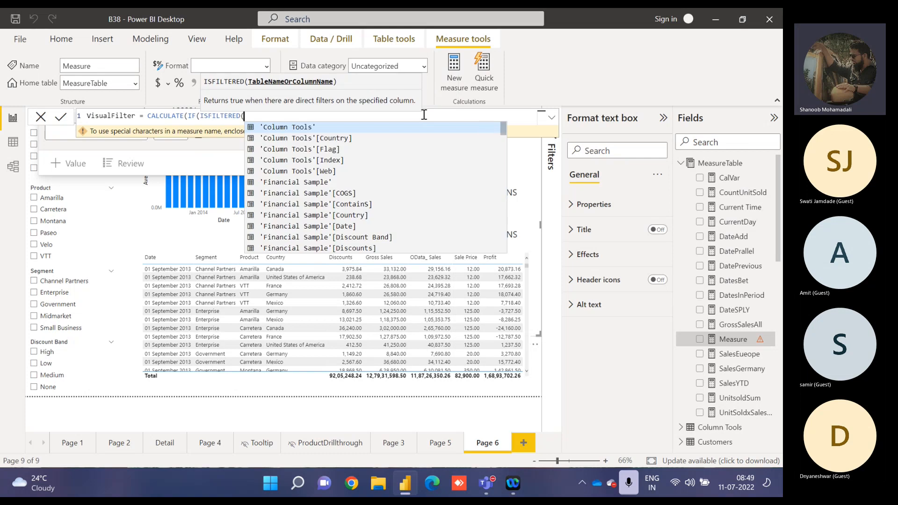
type("vp")
key("BackSpace")
key("BackSpace")
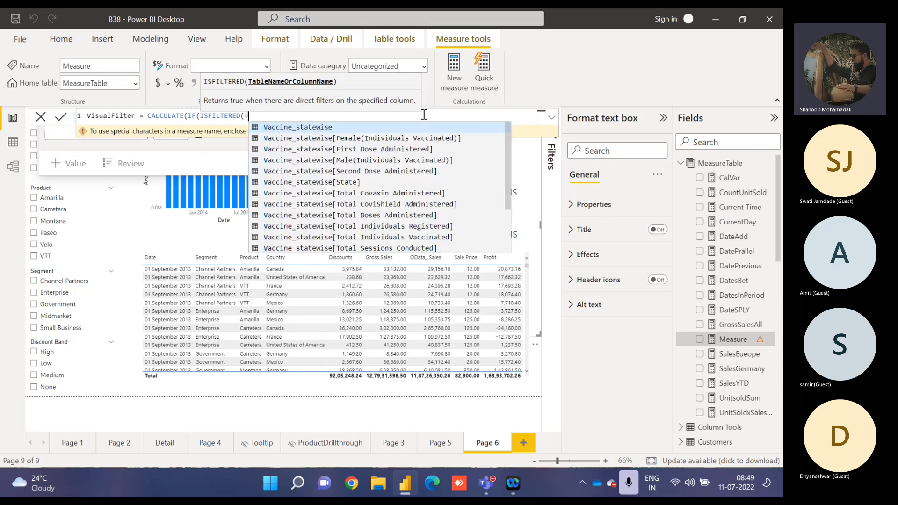
type("countr")
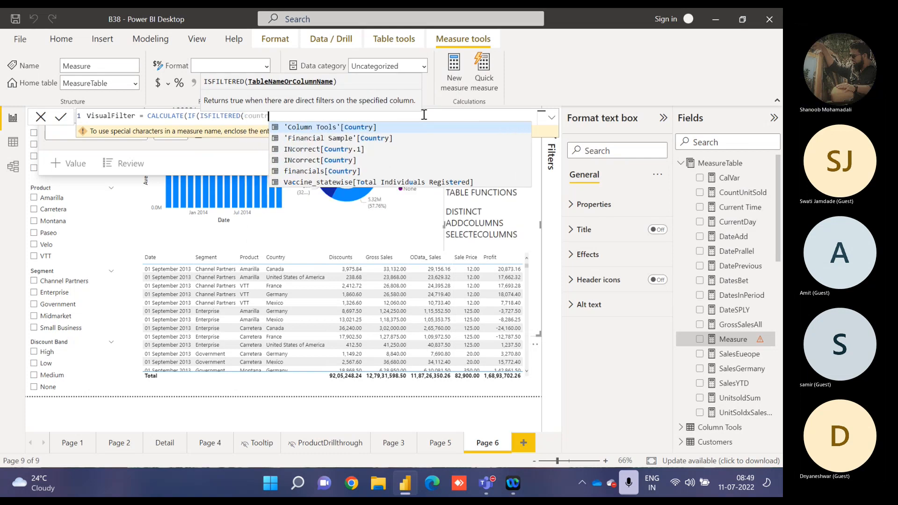
key("Down")
key("Tab")
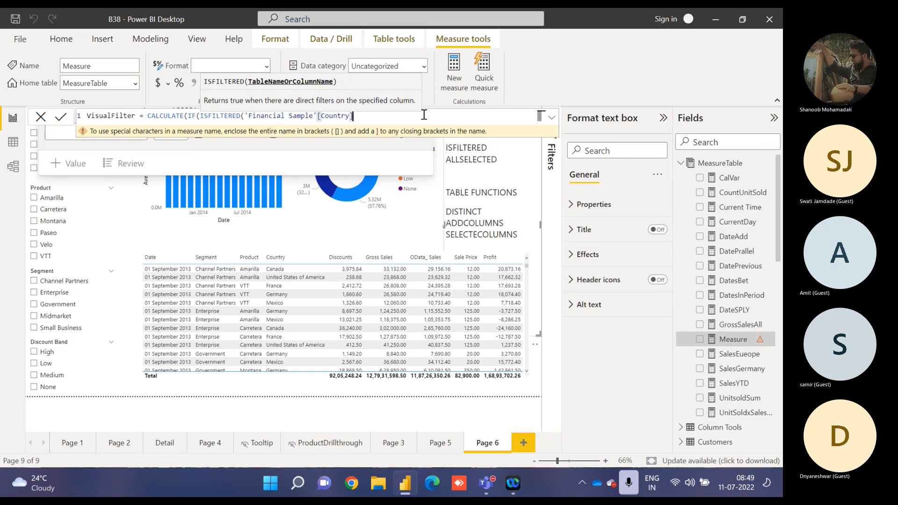
type(")")
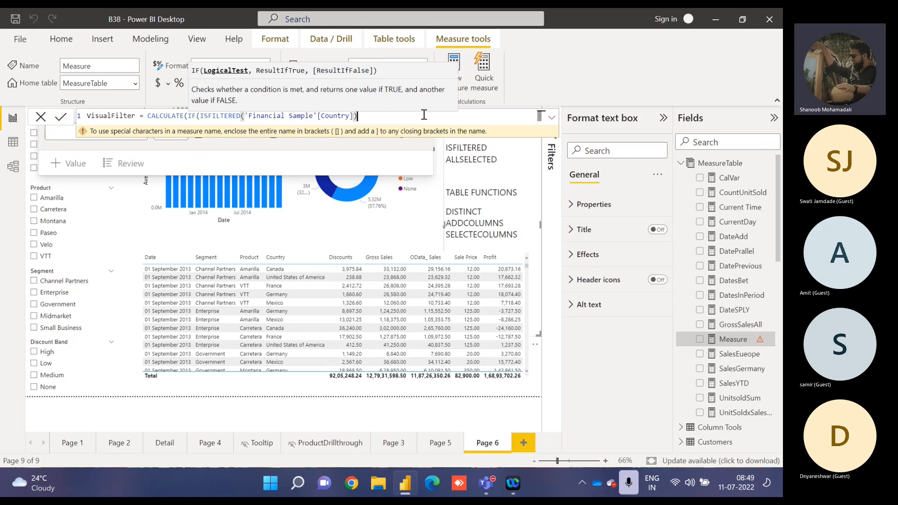
type(",")
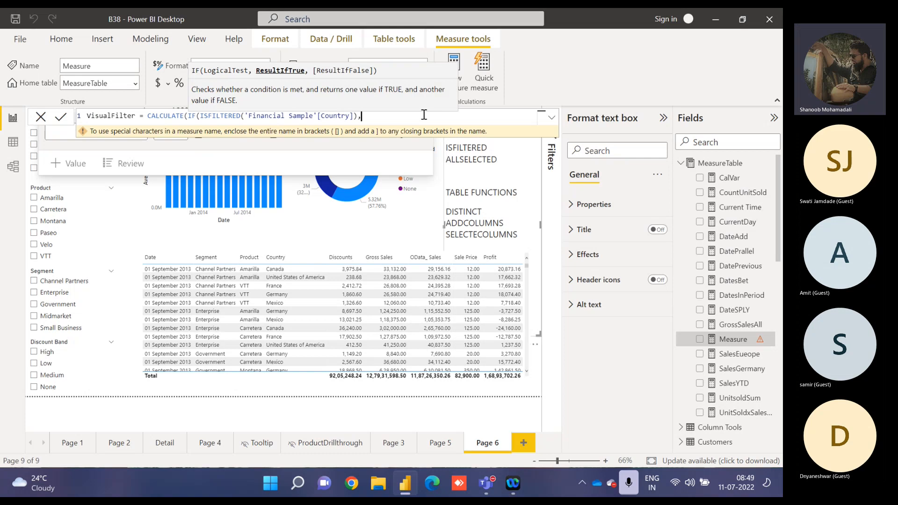
type("1,0)")
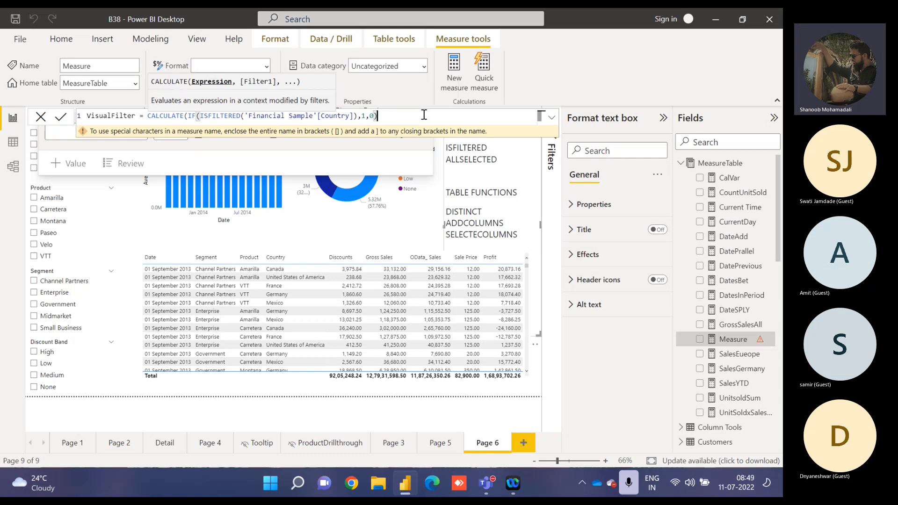
type(",")
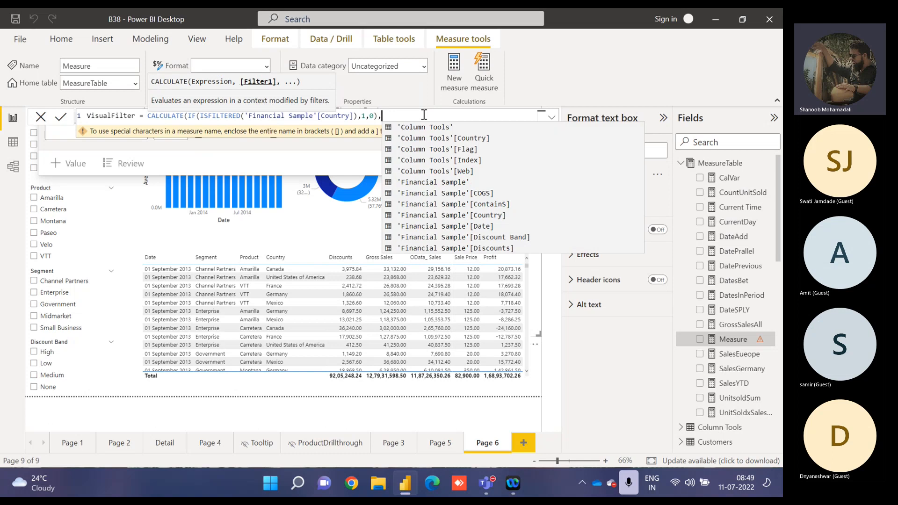
type("allse")
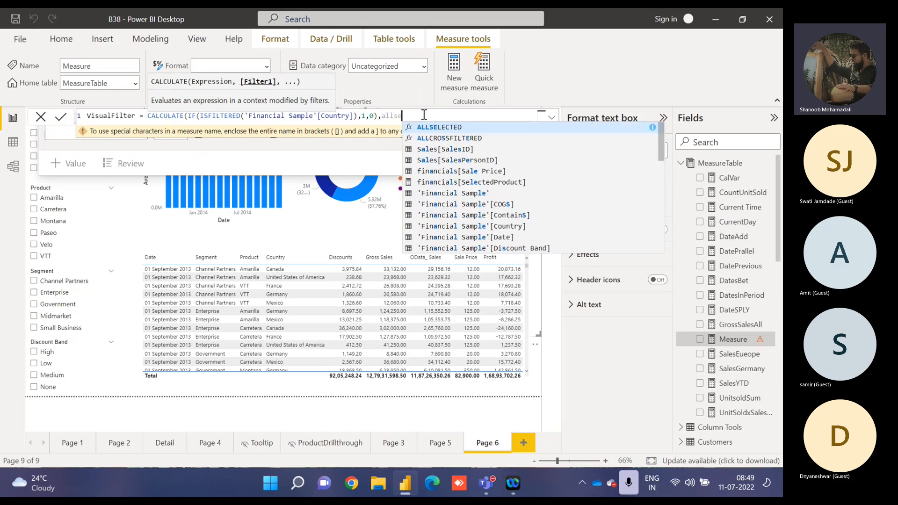
Add ALLSELECTED('Financial Sample'[Country]) as the CALCULATE filter and commit the VisualFilter measure.
key("Tab")
type("country")
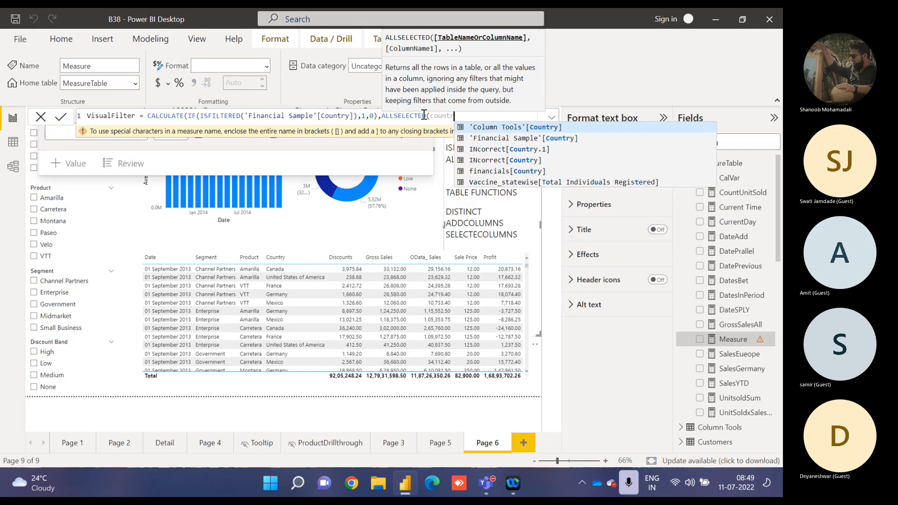
key("Down")
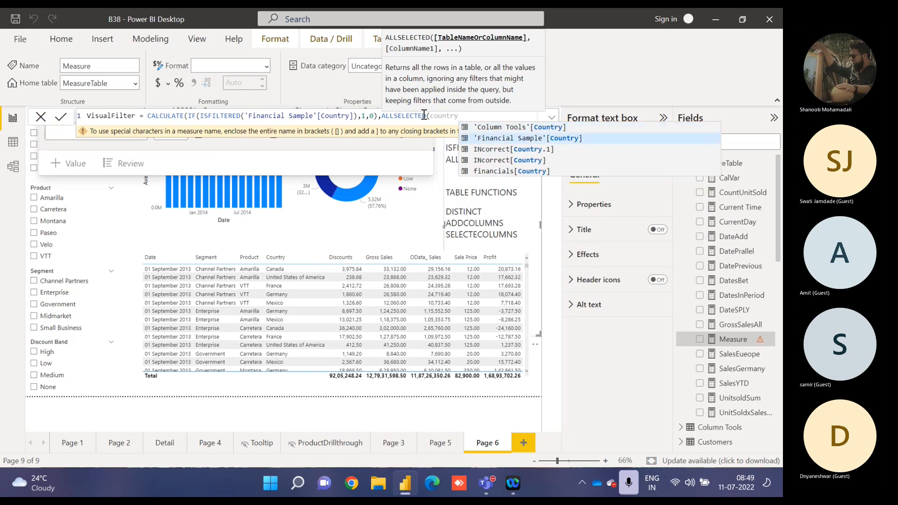
key("Tab")
type(")")
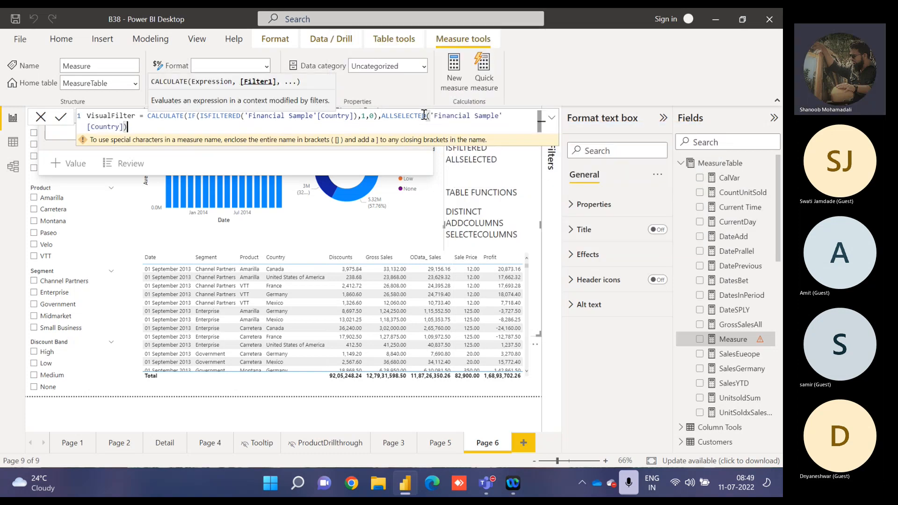
type(")")
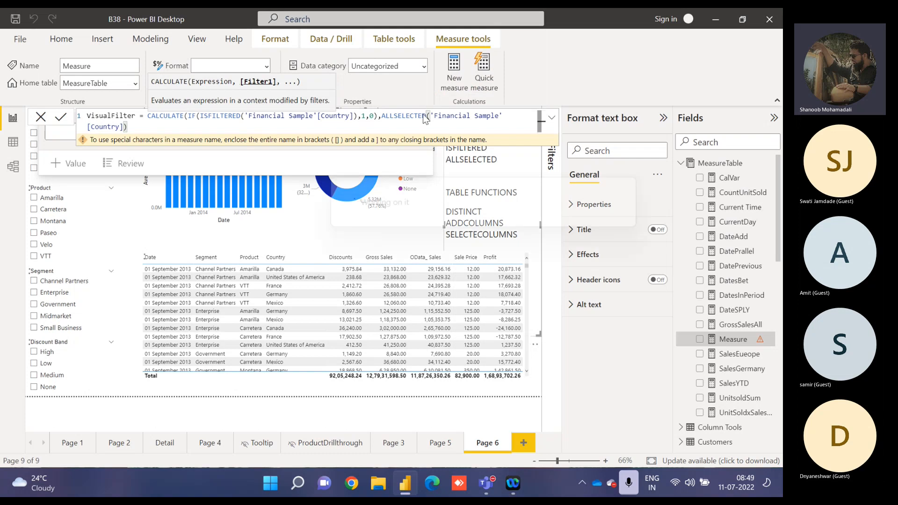
key("Return")
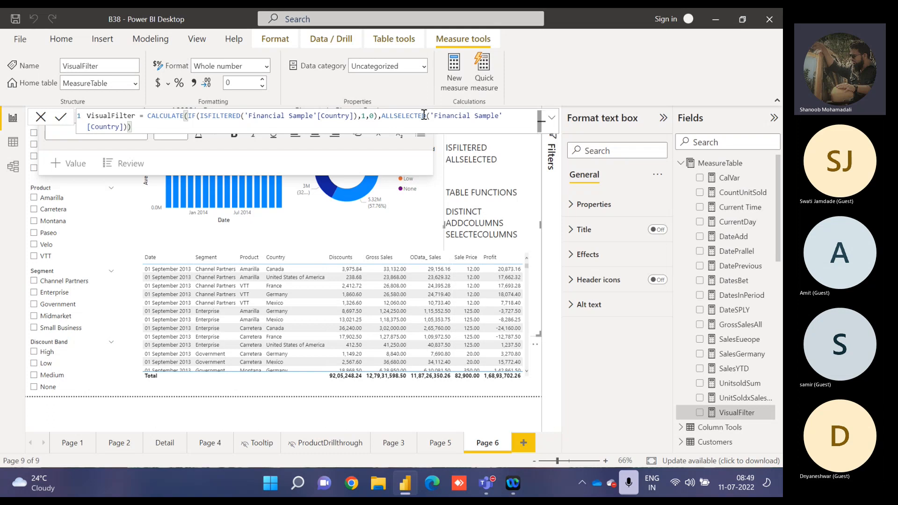
Filter the Average of COGS by Date chart to show items only when VisualFilter is 1.
left_click(147, 194)
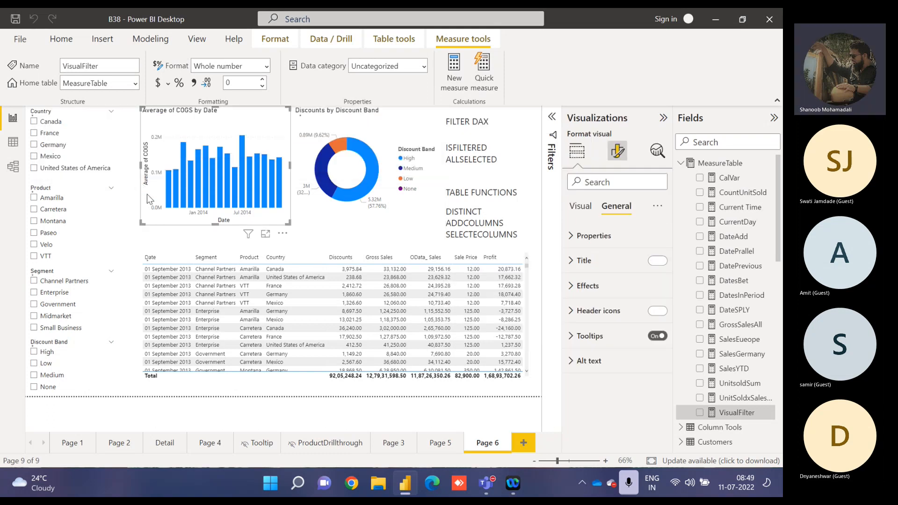
left_click(548, 166)
left_click(663, 117)
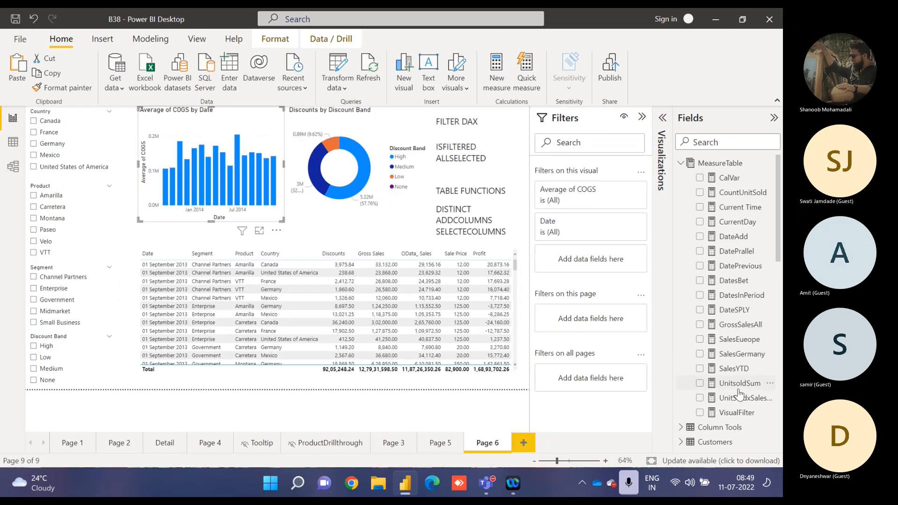
left_click_drag(736, 412, 602, 259)
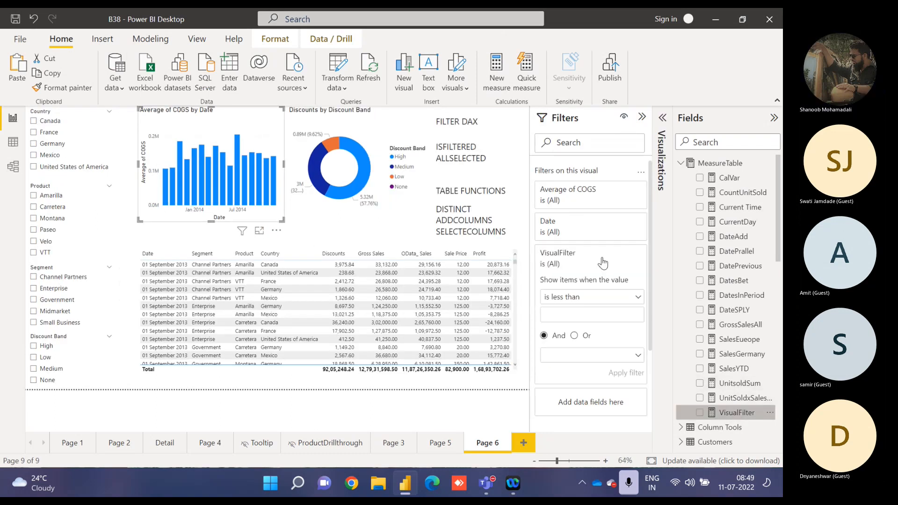
left_click(582, 301)
left_click(554, 374)
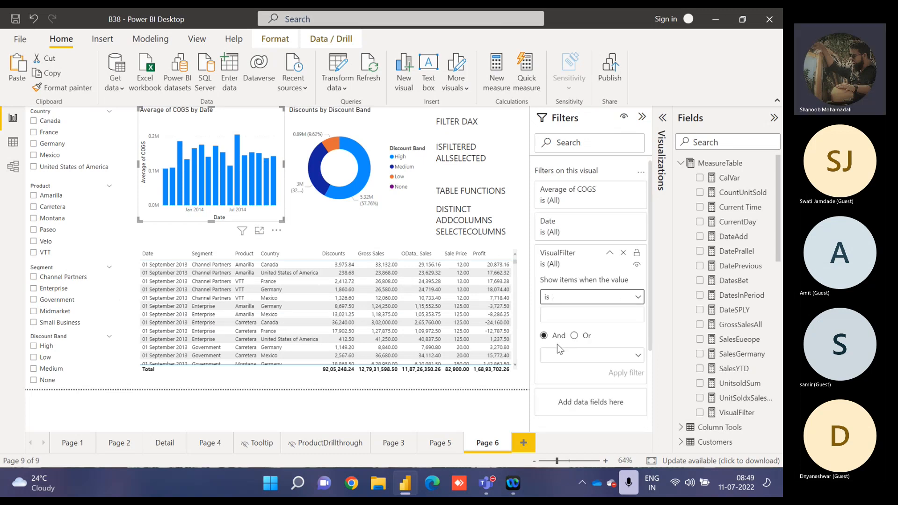
left_click(562, 317)
type("1")
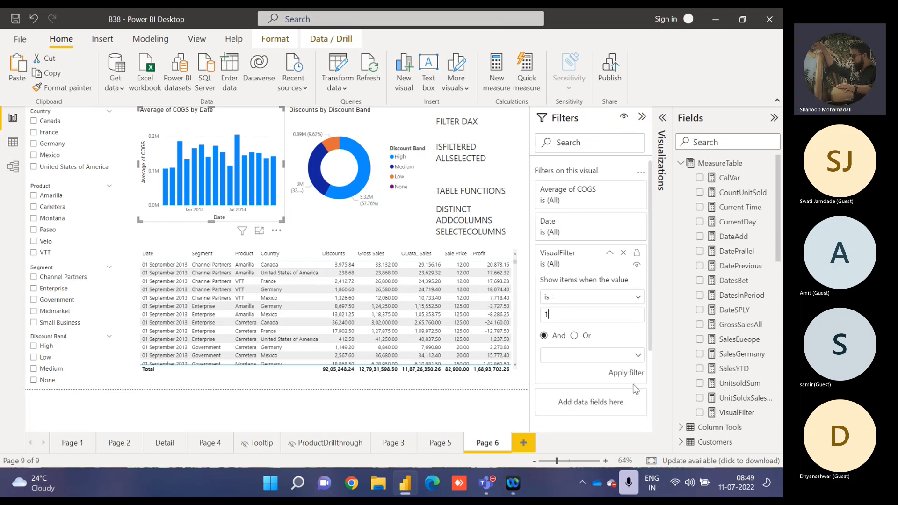
left_click(631, 372)
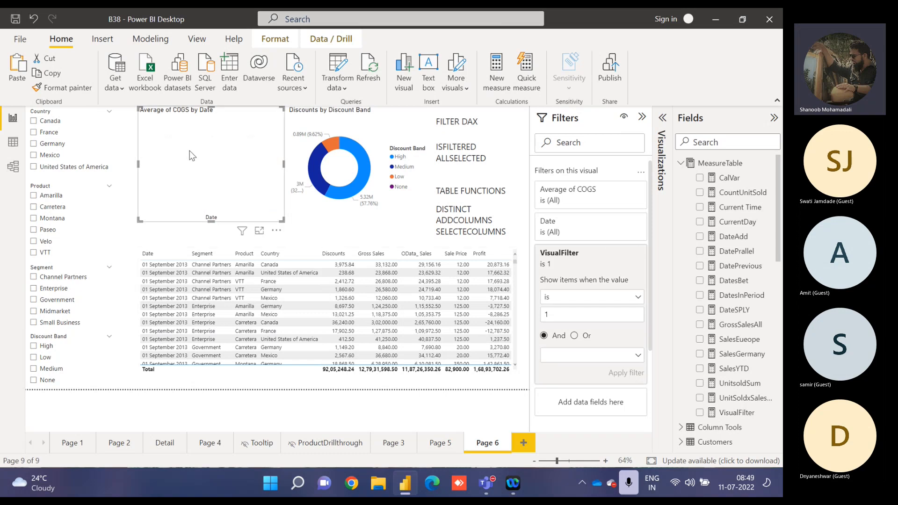
Add VisualFilter as a visual-level filter on the Discounts by Discount Band donut chart and apply the condition is 1.
left_click(321, 116)
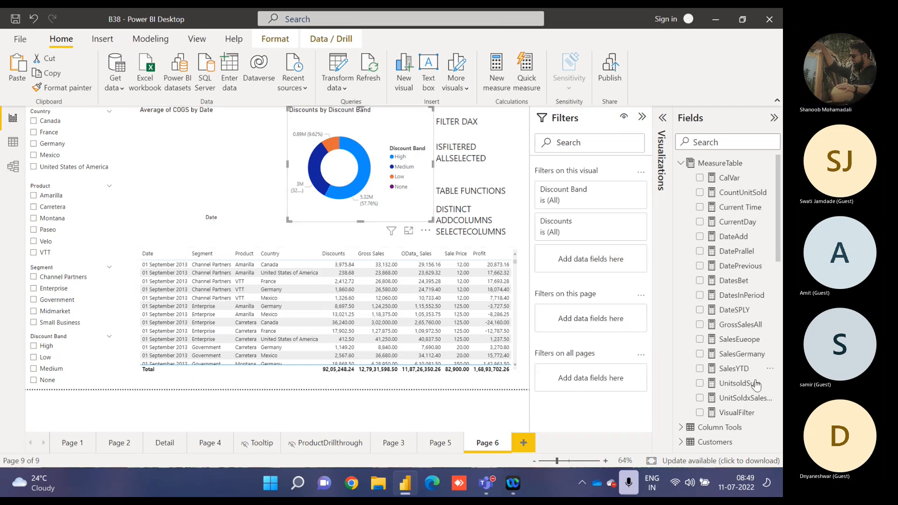
left_click_drag(744, 414, 608, 265)
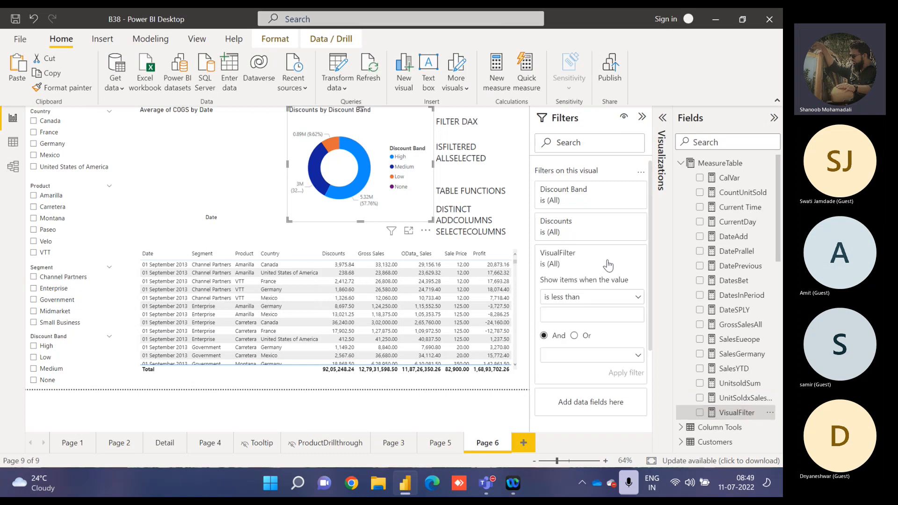
left_click(585, 297)
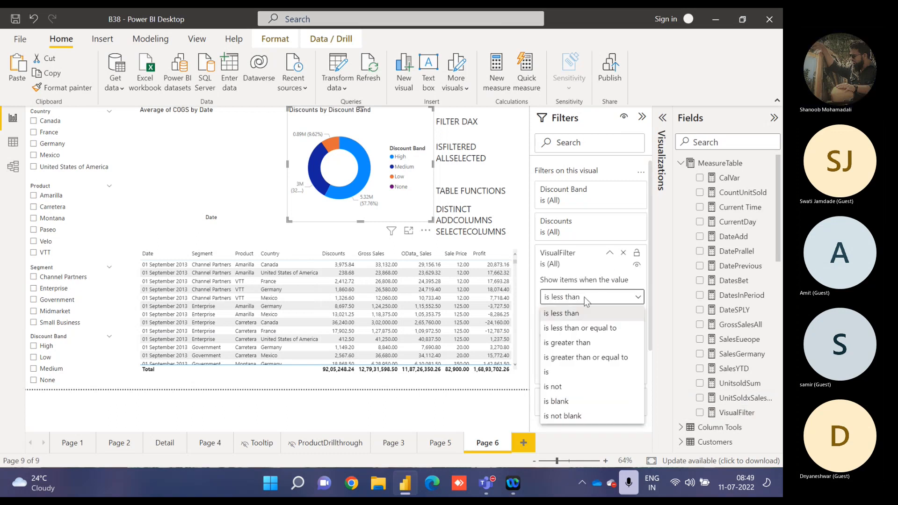
left_click(562, 374)
left_click(567, 320)
type("1")
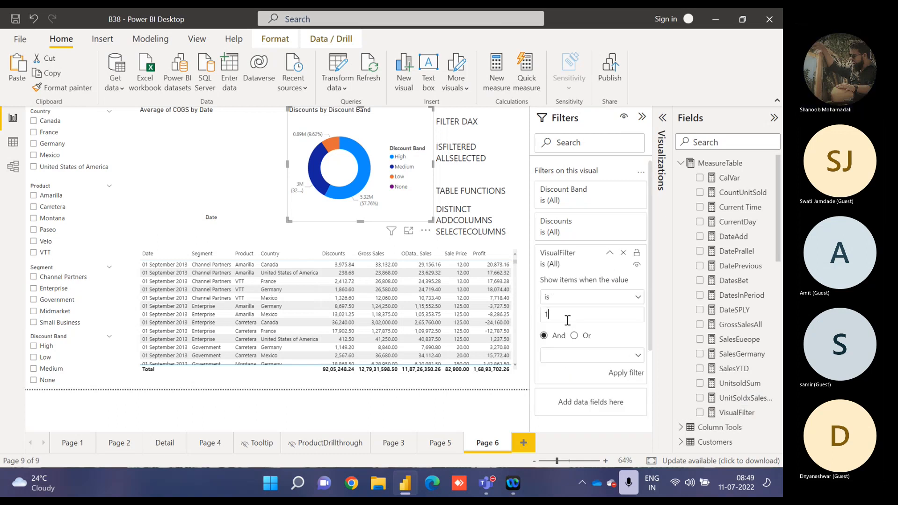
left_click(627, 373)
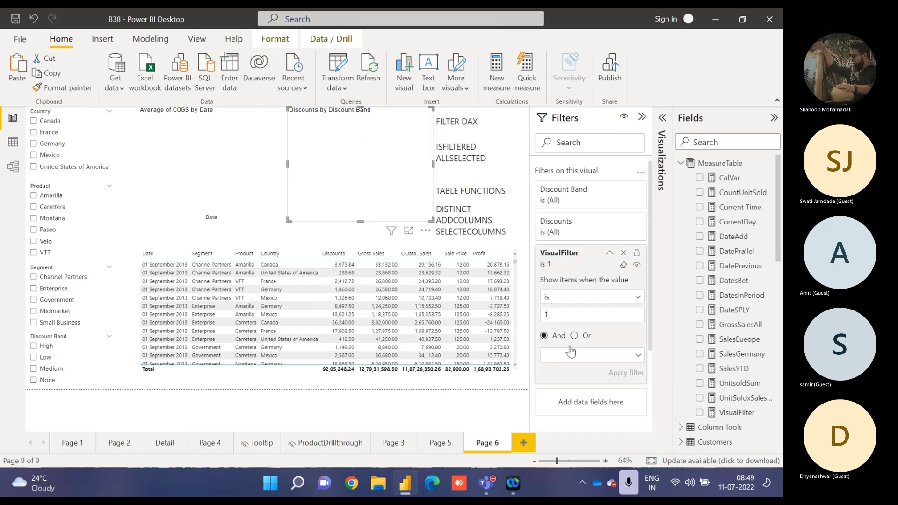
Apply a VisualFilter is 1 condition to the detail table as a visual-level filter.
scroll(516, 299, "down", 3)
left_click(516, 299)
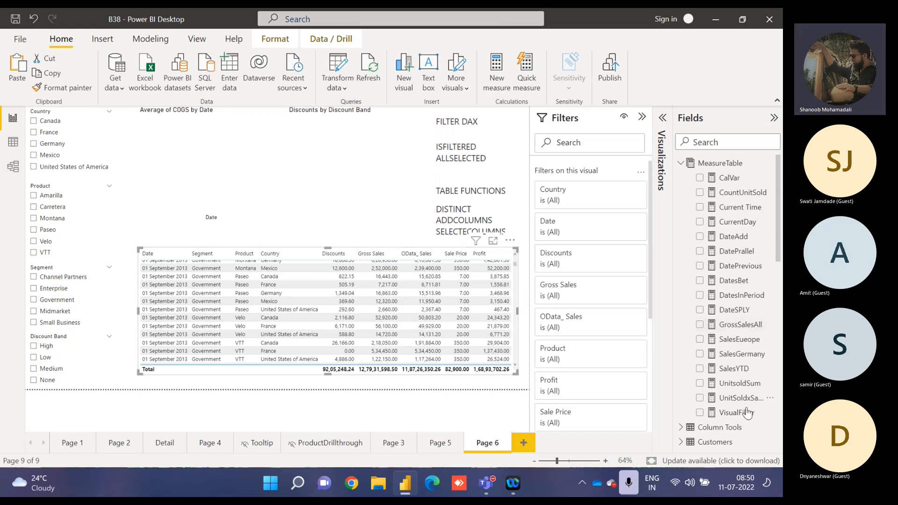
left_click_drag(730, 414, 617, 283)
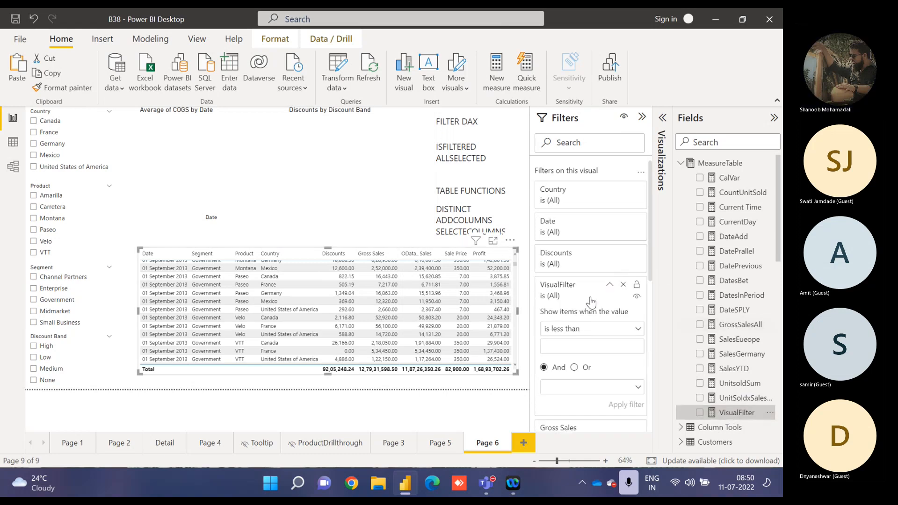
left_click(569, 331)
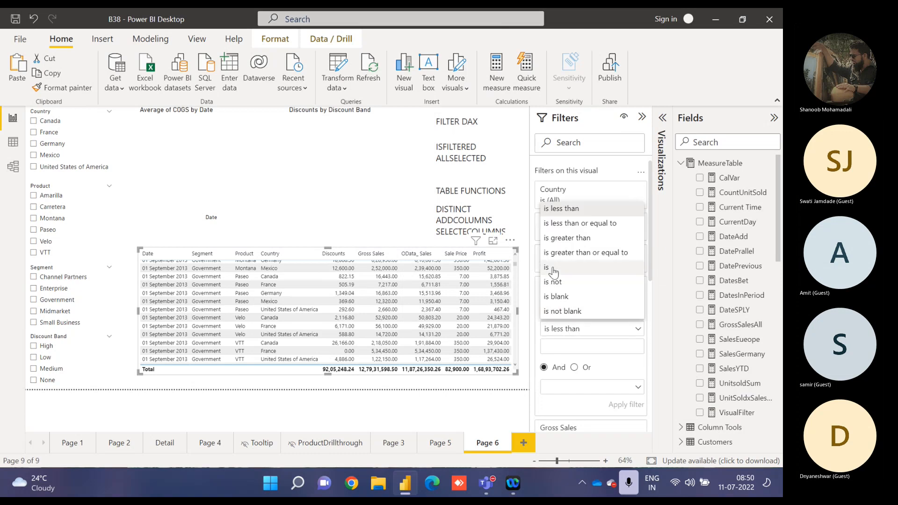
left_click(558, 267)
left_click(561, 350)
type("1")
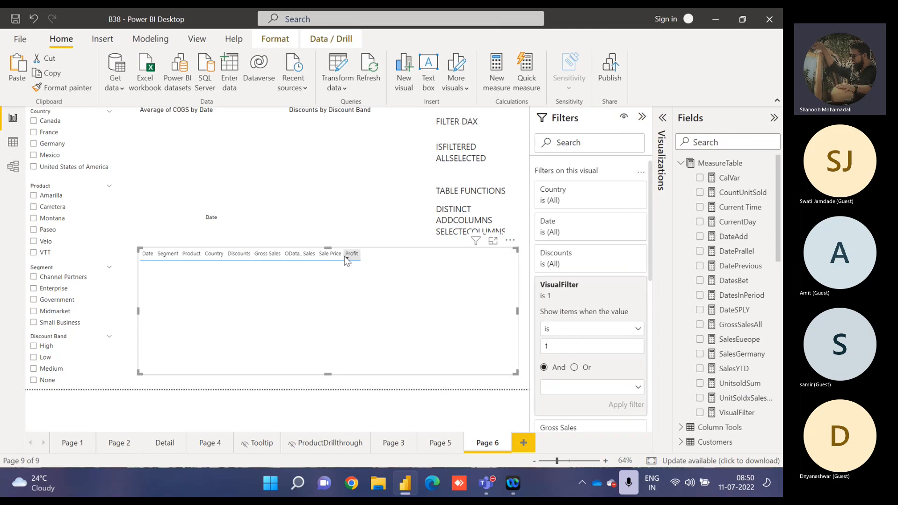
Test the filtered visuals by selecting France in the Country slicer and clearing it again.
left_click(125, 368)
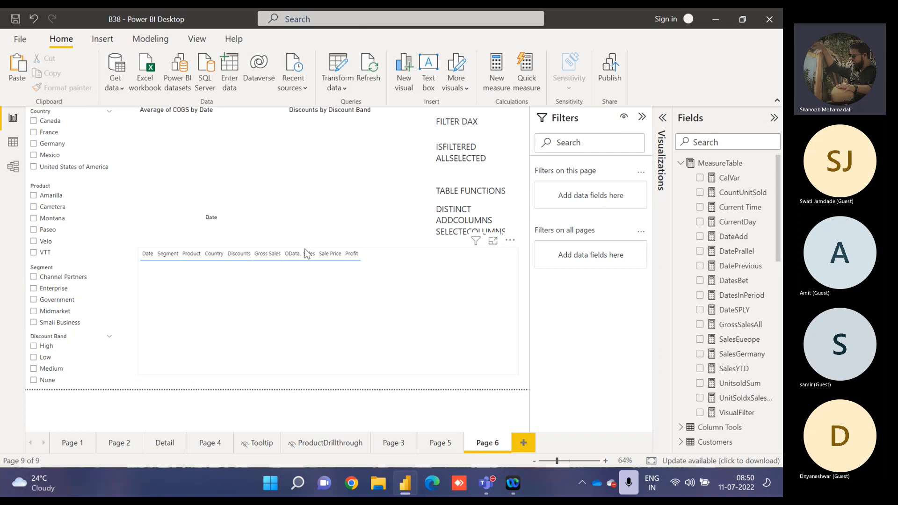
left_click(34, 132)
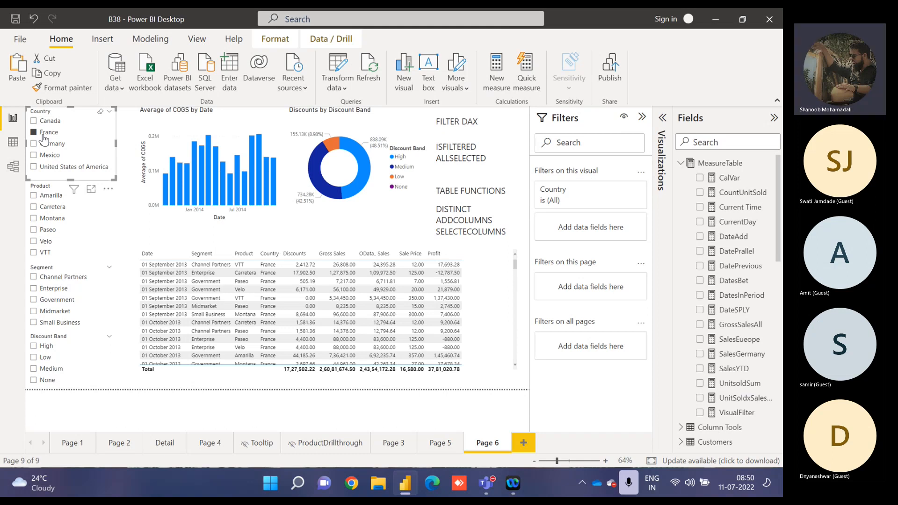
left_click(42, 135)
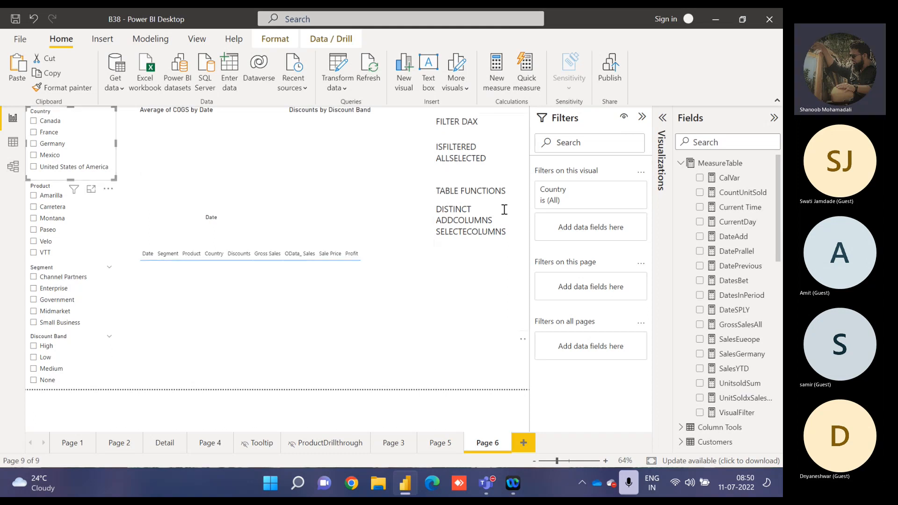
Review the VisualFilter formula, and test the visuals with Product Carretera and with Segment Enterprise, clearing each selection.
left_click(734, 414)
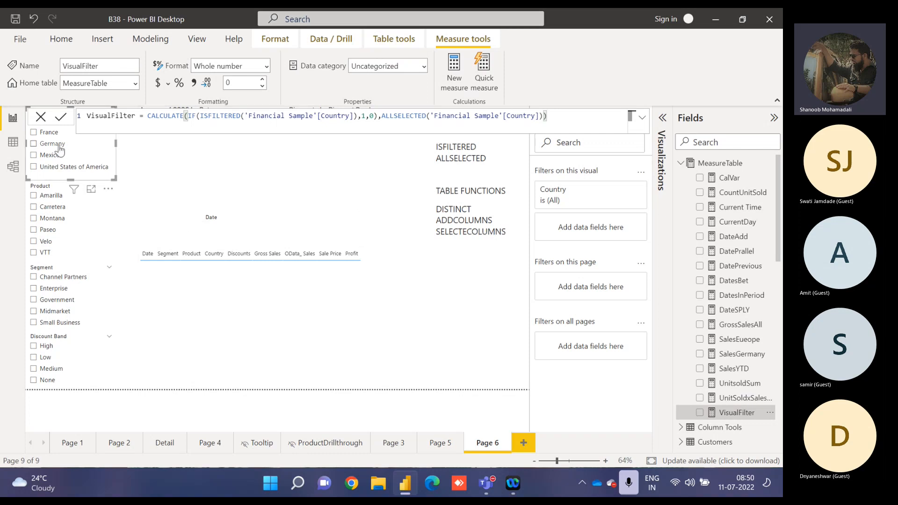
left_click(50, 208)
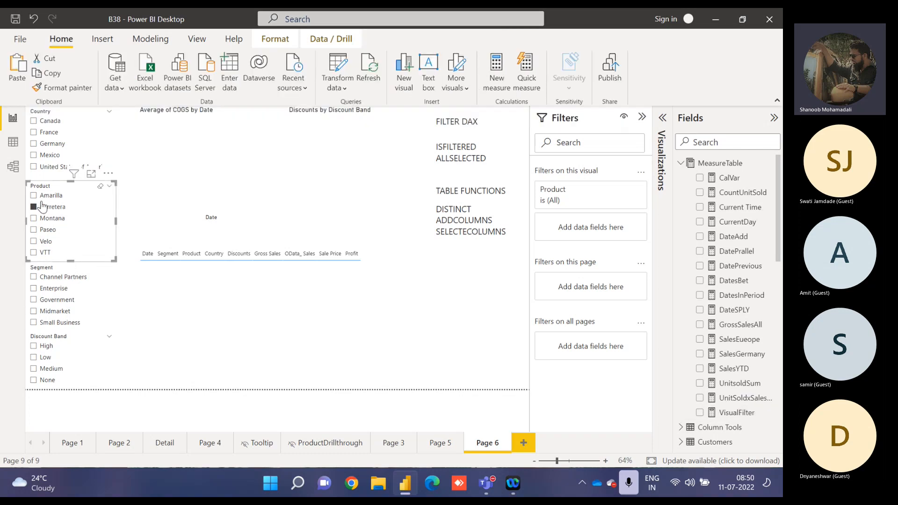
left_click(42, 206)
left_click(54, 290)
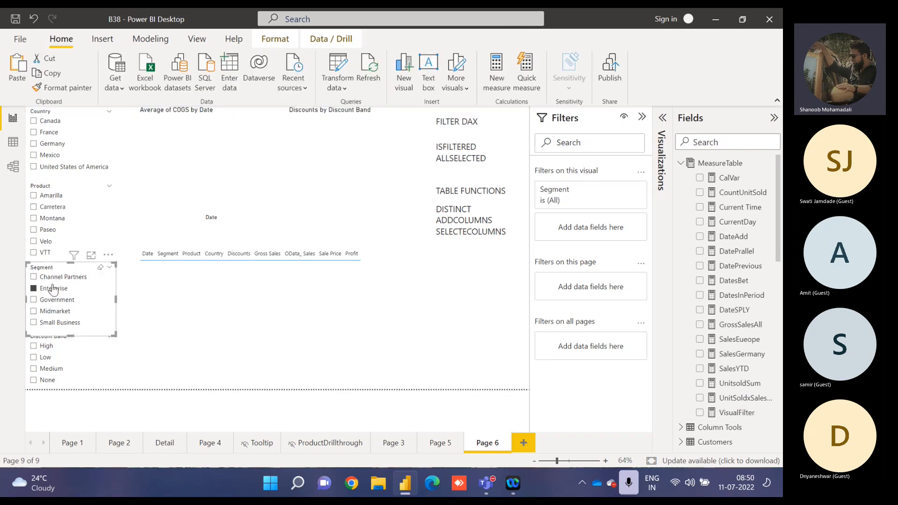
left_click(53, 290)
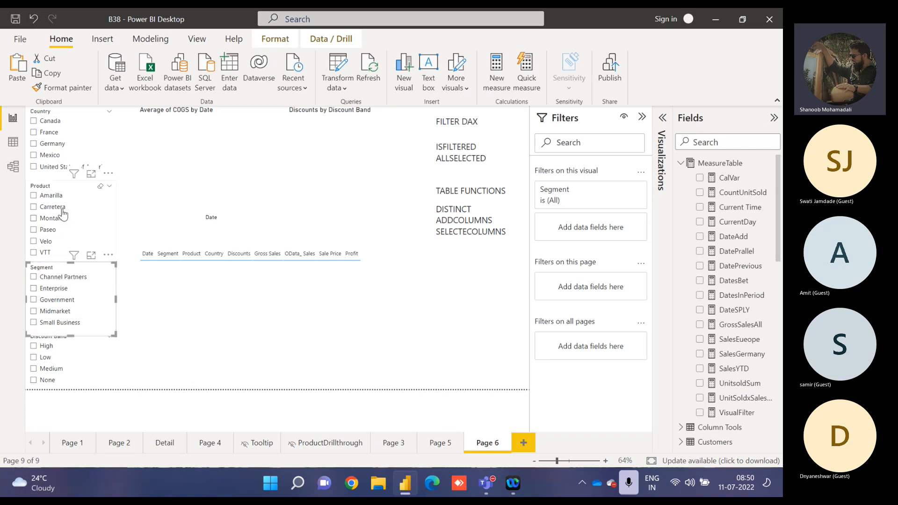
Add VisualFilter to the Product slicer's visual-level filters and apply the condition is 1.
left_click(70, 187)
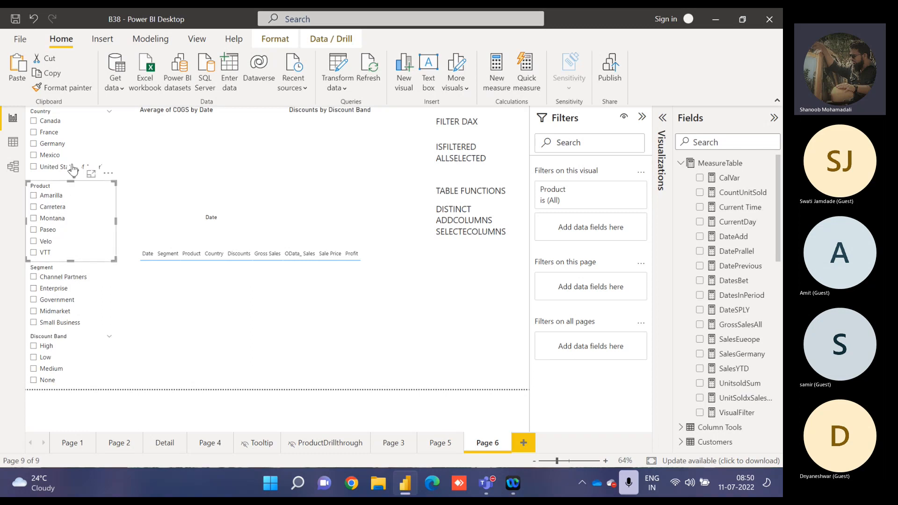
mouse_move(72, 174)
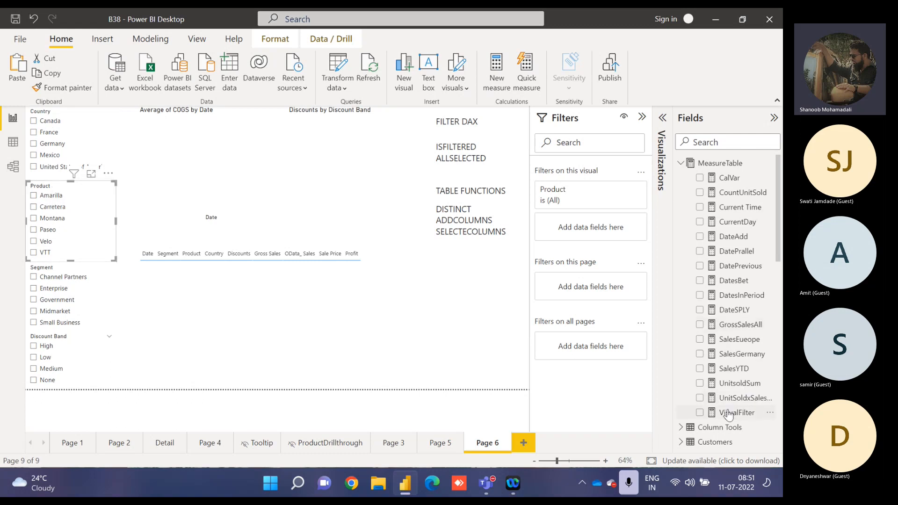
left_click_drag(732, 413, 595, 225)
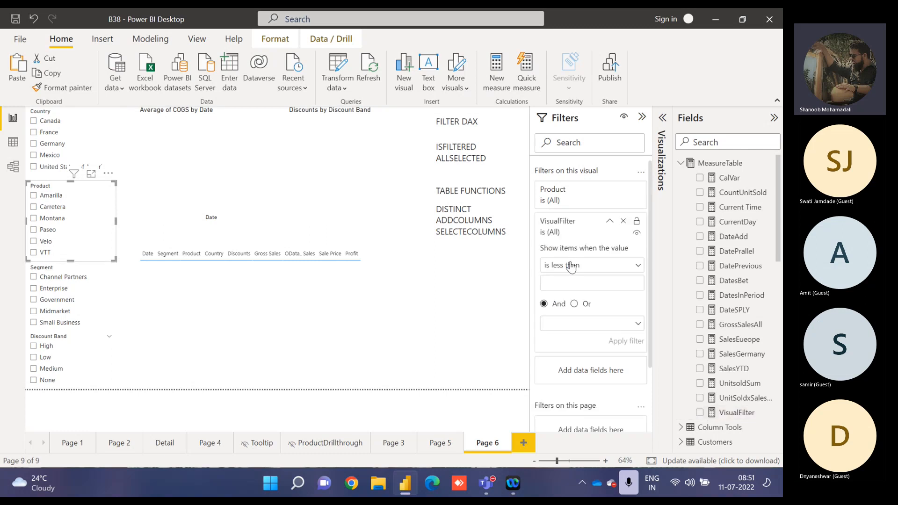
left_click(573, 266)
left_click(556, 340)
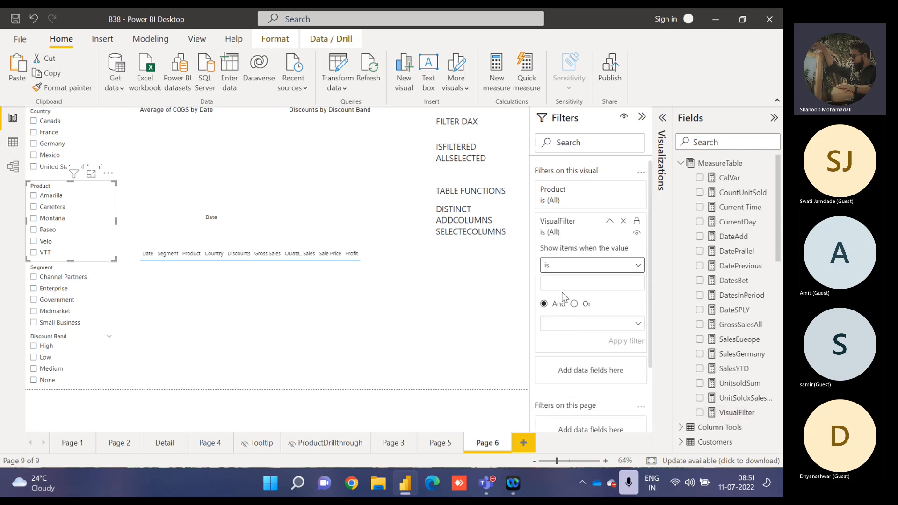
type("1")
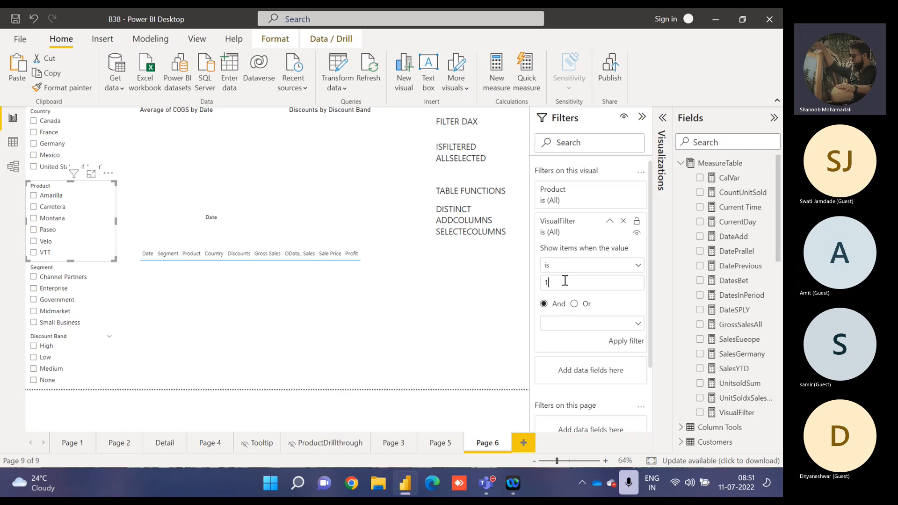
left_click(625, 343)
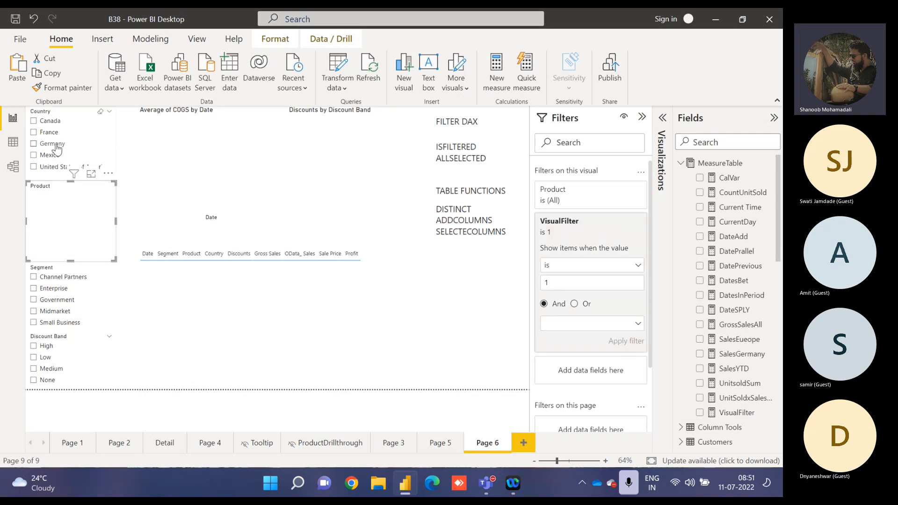
Test the Product slicer by selecting Canada under Country and Montana under Product, and clear both selections.
left_click(133, 142)
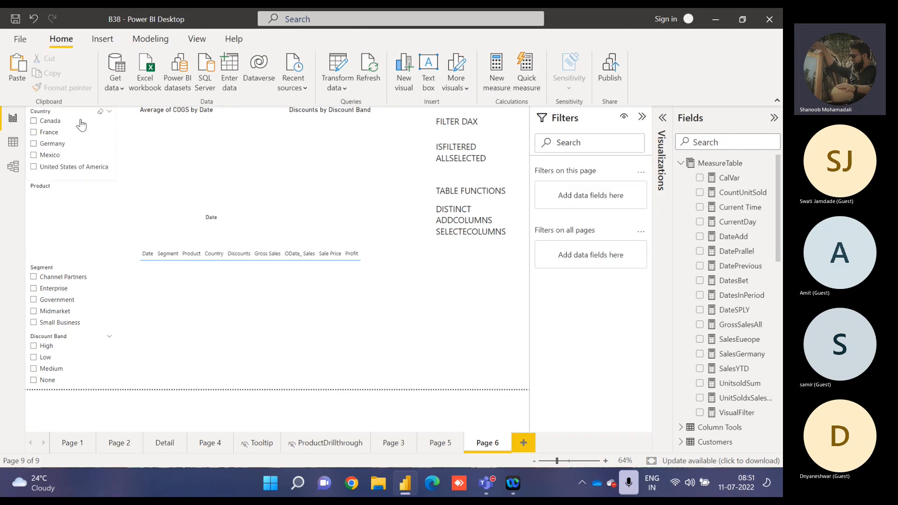
left_click(44, 124)
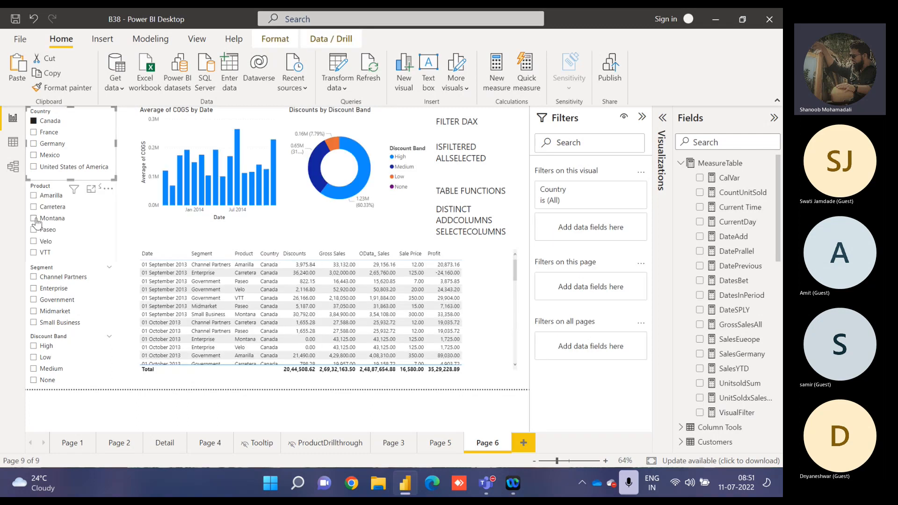
left_click(34, 218)
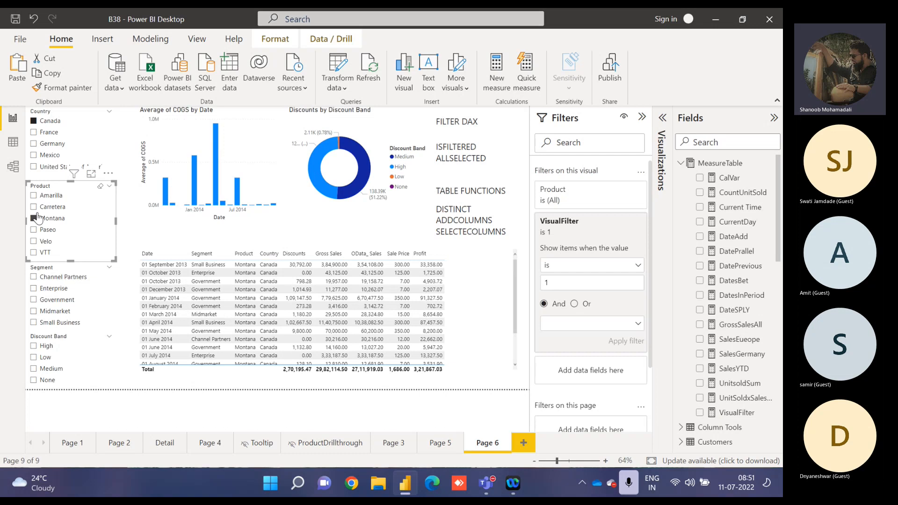
left_click(34, 220)
left_click(36, 123)
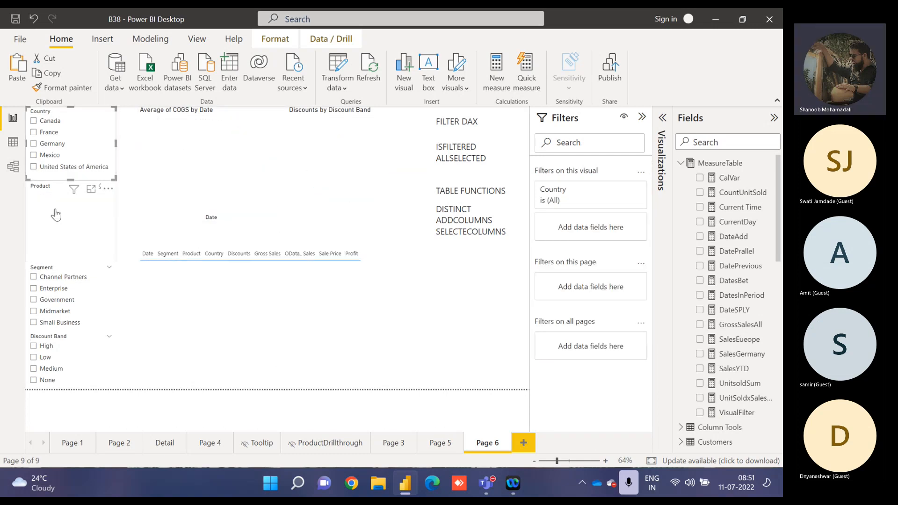
left_click(43, 189)
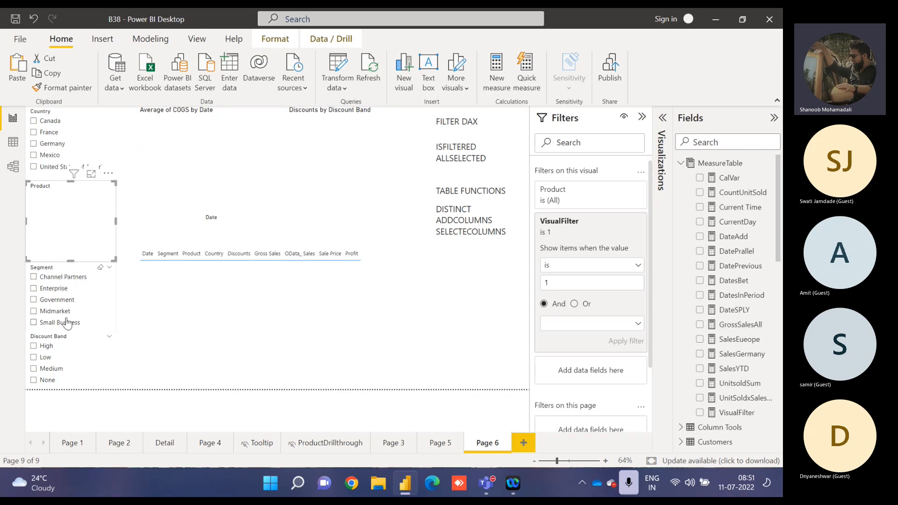
left_click(65, 345)
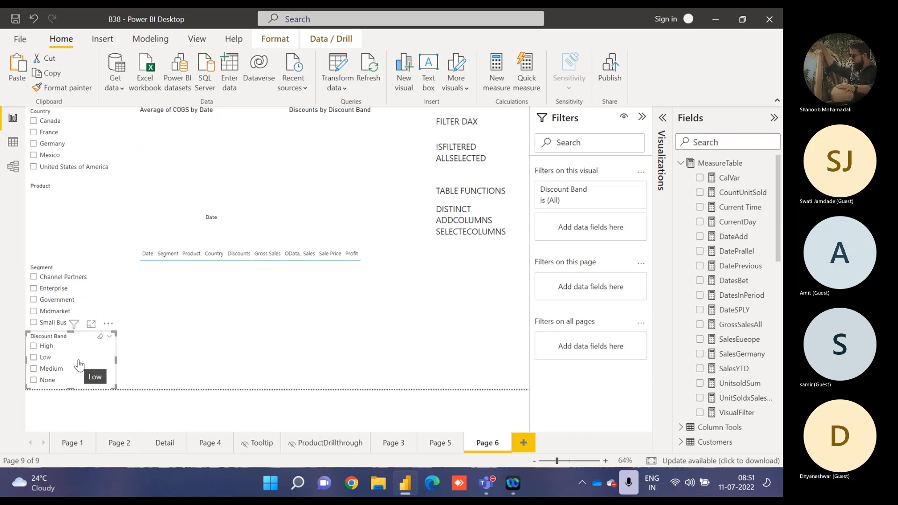
left_click(66, 187)
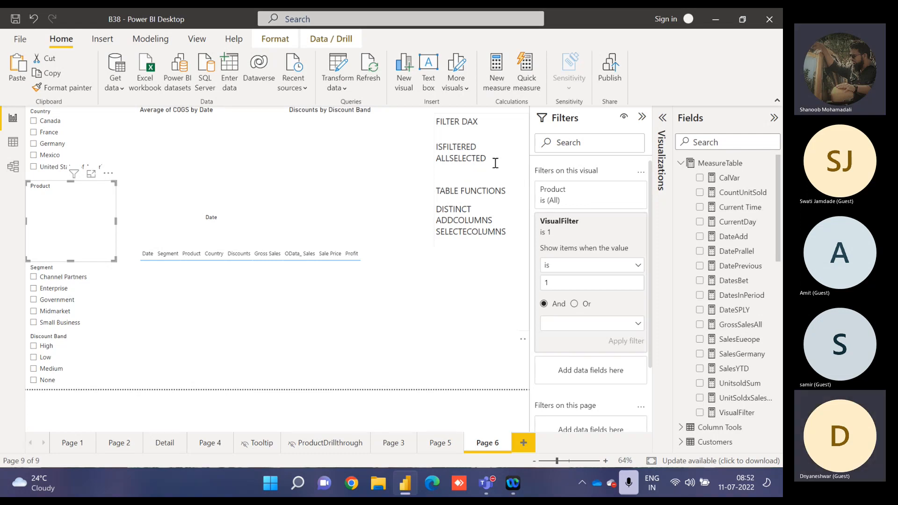
Delete the FILTER DAX heading and its ISFILTERED and ALLSELECTED lines from the notes text box on Page 6.
left_click_drag(495, 161, 433, 123)
key("BackSpace")
key("BackSpace")
key("BackSpace")
key("BackSpace")
key("BackSpace")
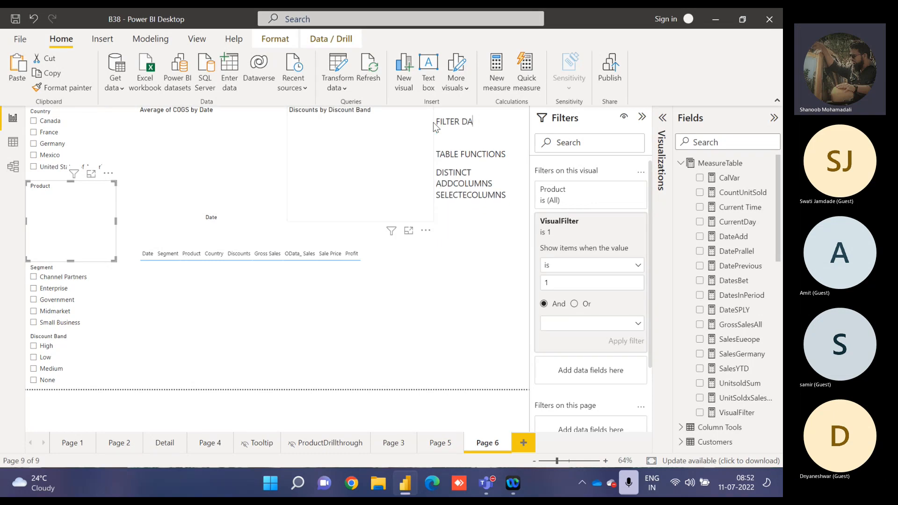
key("BackSpace")
key("BackSpace")
key("BackSpace")
key("BackSpace")
key("BackSpace")
key("BackSpace")
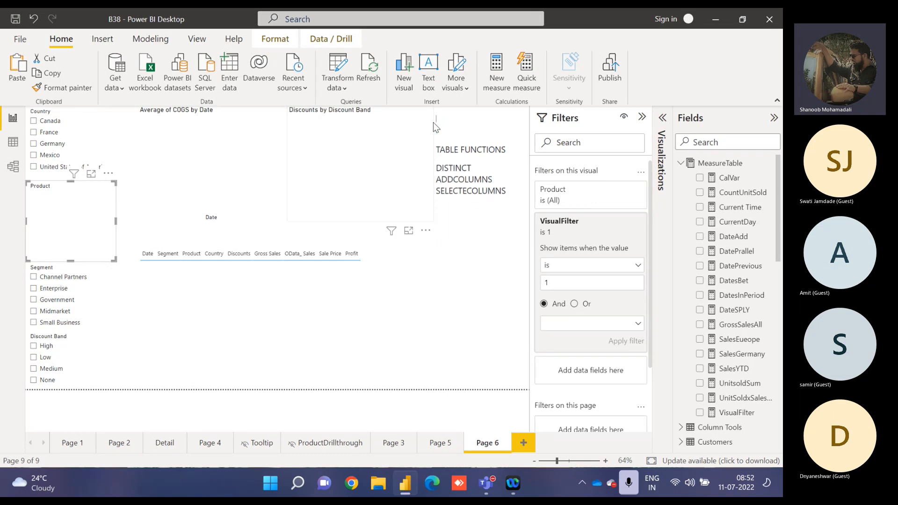
key("BackSpace")
key("BackSpace")
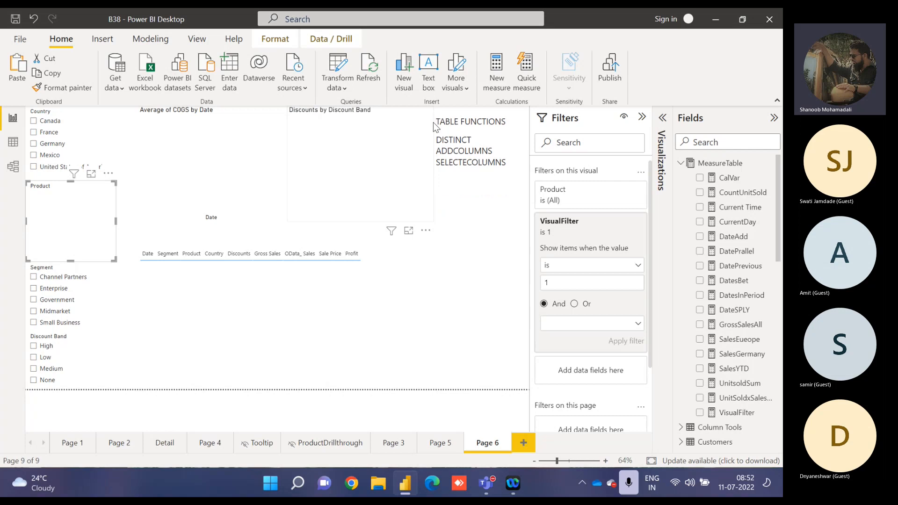
Review the DateTable formula and the DISTINCT, ADDCOLUMNS and SELECTECOLUMNS entries in the table functions list.
left_click(679, 163)
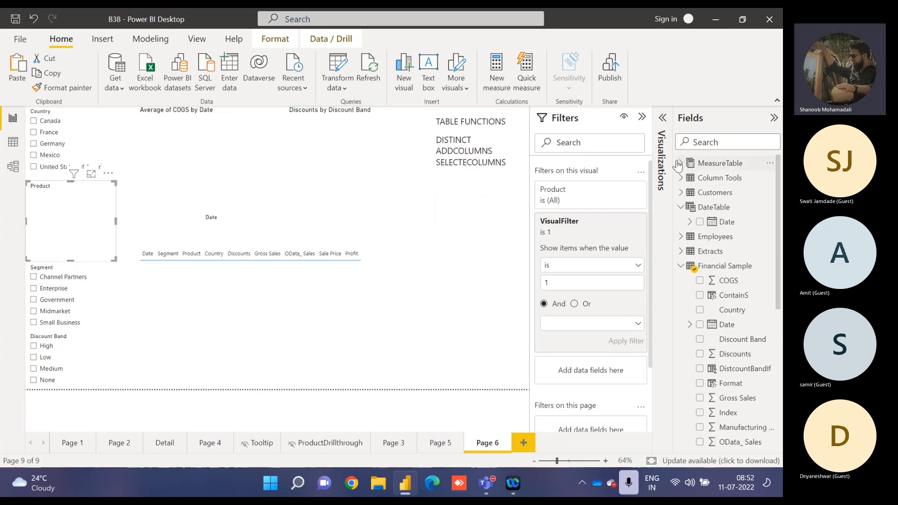
left_click(708, 207)
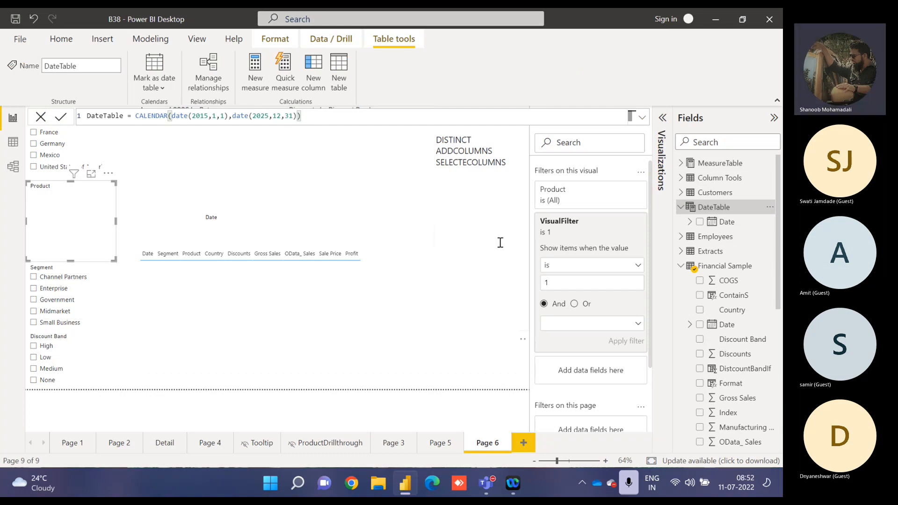
double_click(451, 142)
double_click(450, 157)
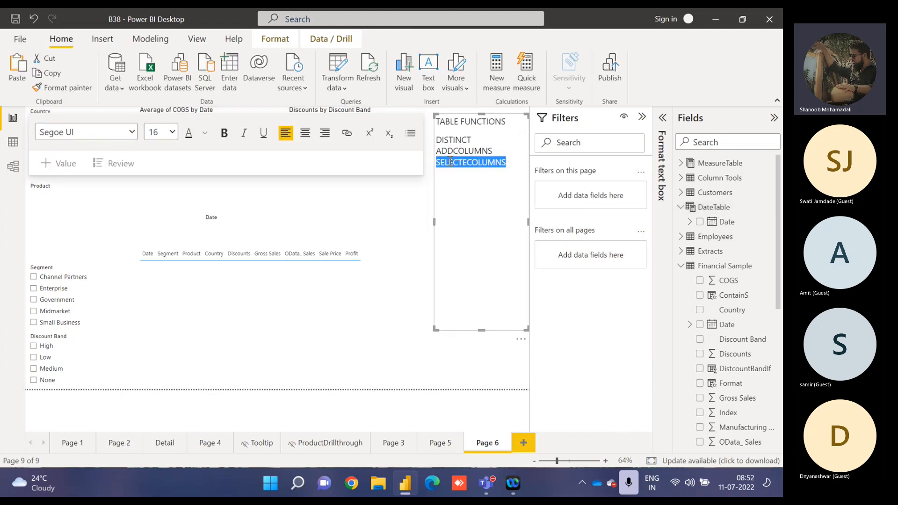
left_click(449, 152)
double_click(449, 153)
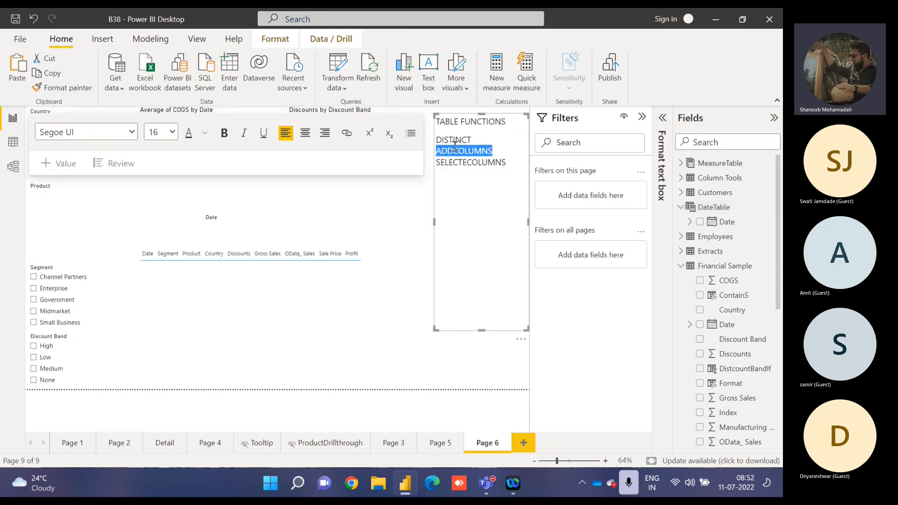
double_click(456, 142)
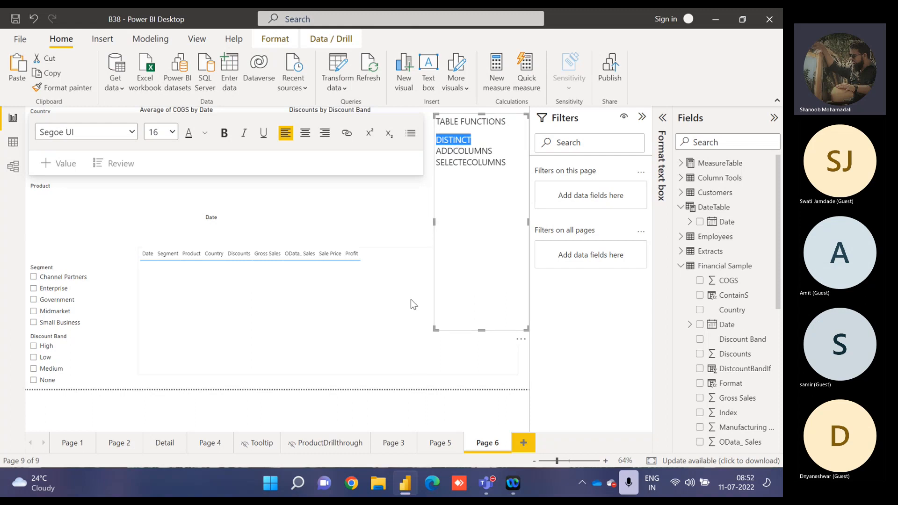
left_click(419, 381)
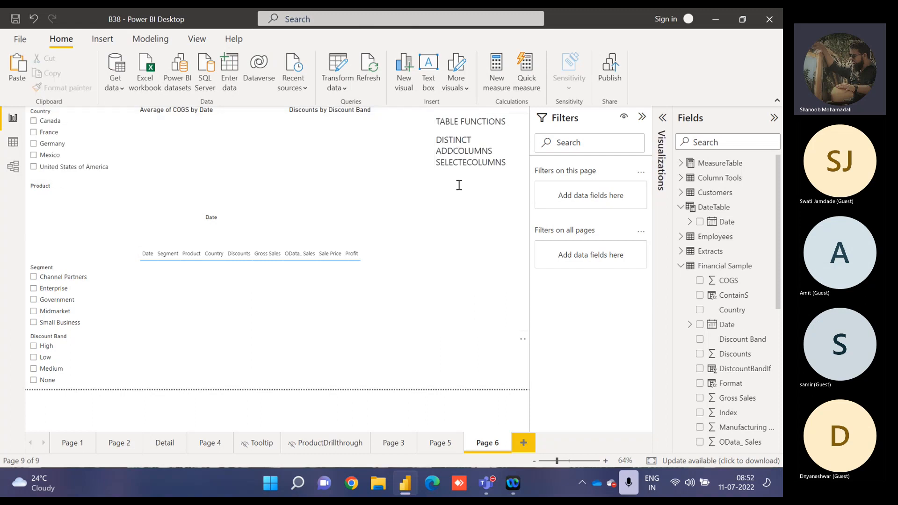
Add UNION as a new line below SELECTECOLUMNS in the table functions text box.
left_click(513, 163)
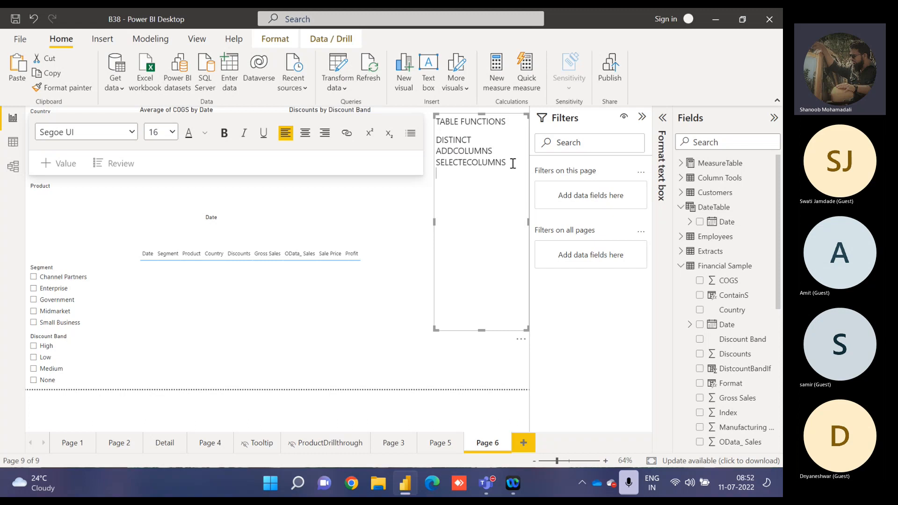
type("union")
key("BackSpace")
key("BackSpace")
key("BackSpace")
key("BackSpace")
key("BackSpace")
type("UNION")
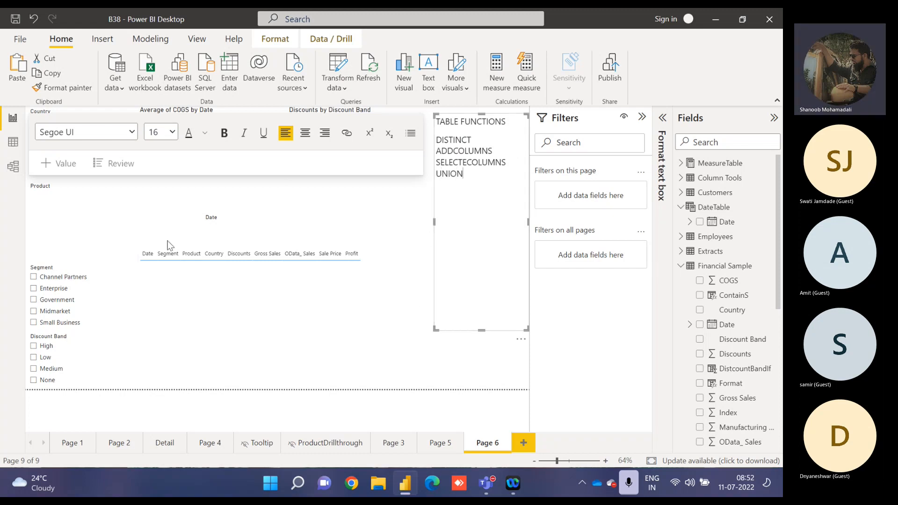
left_click(128, 225)
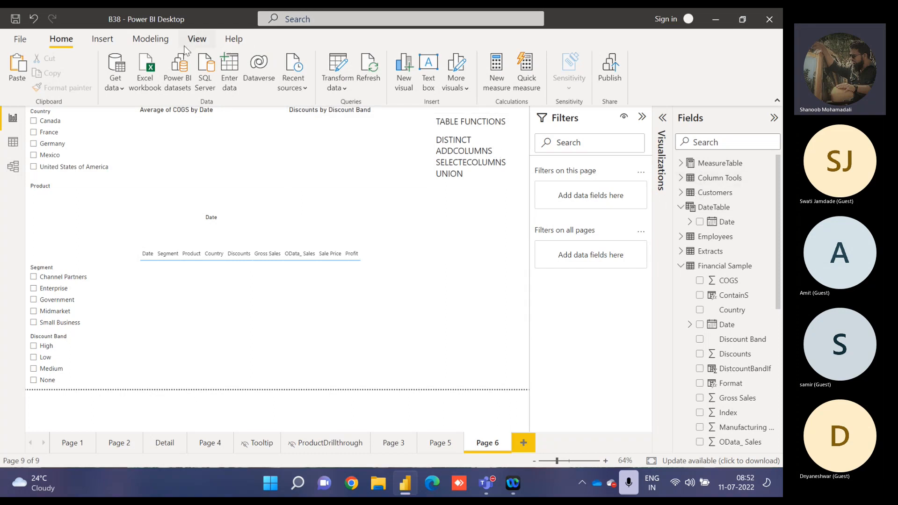
Start a new calculated table and name it Productnames in its formula.
left_click(160, 41)
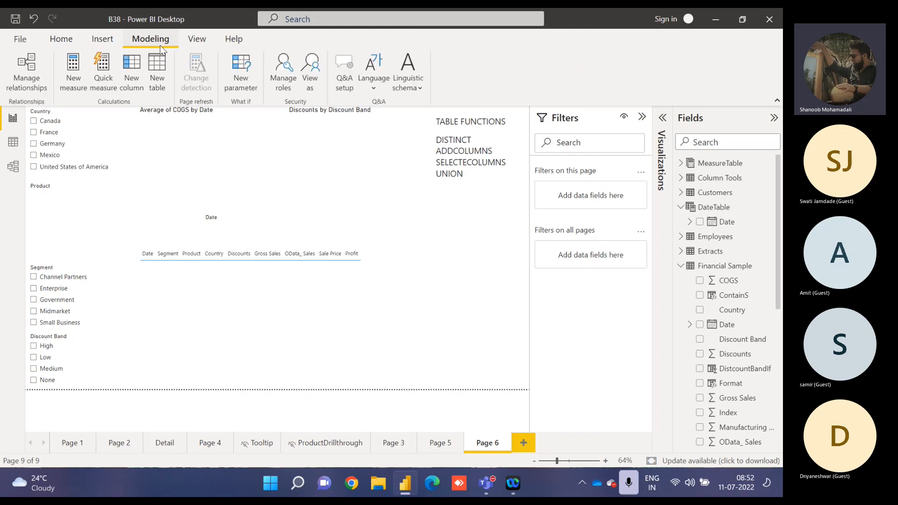
left_click(157, 73)
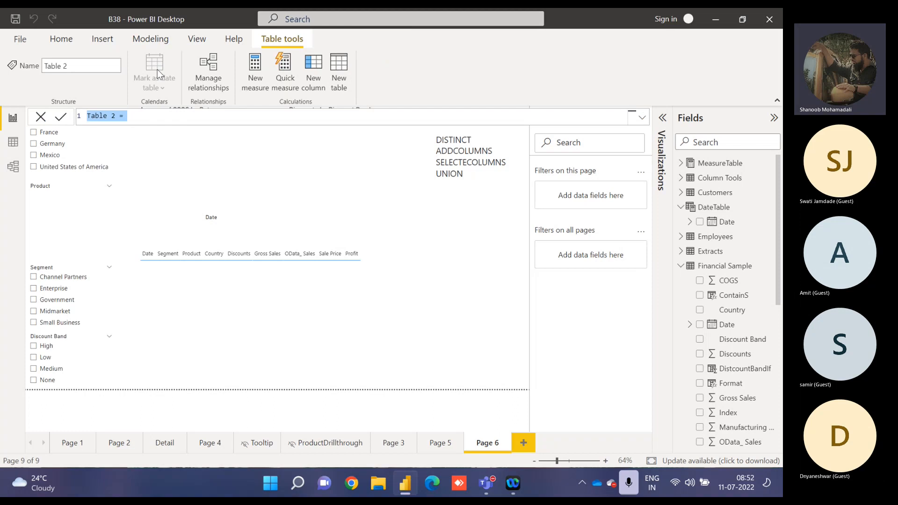
type("PROD")
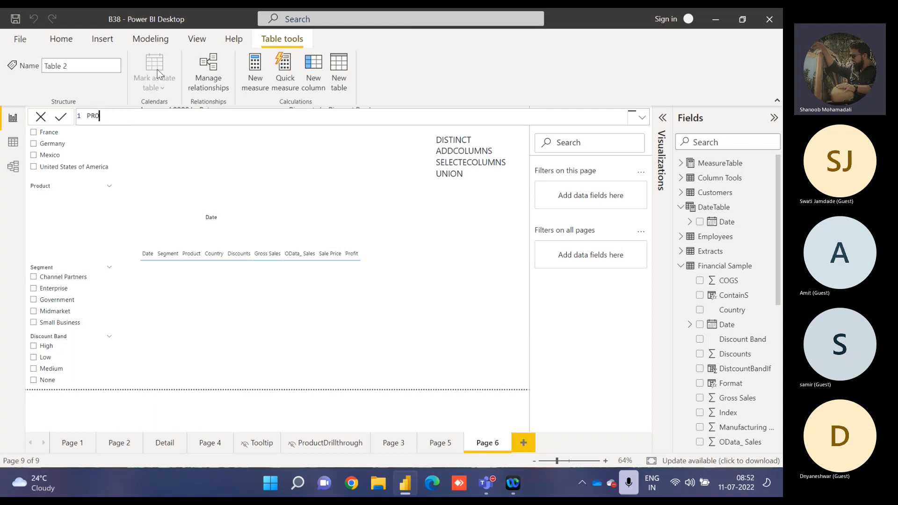
key("BackSpace")
key("BackSpace")
key("BackSpace")
type("ri")
key("BackSpace")
type("udctnames =")
key("Left")
key("Left")
key("Left")
key("Left")
key("Left")
key("Left")
key("Left")
key("Left")
key("Left")
key("Left")
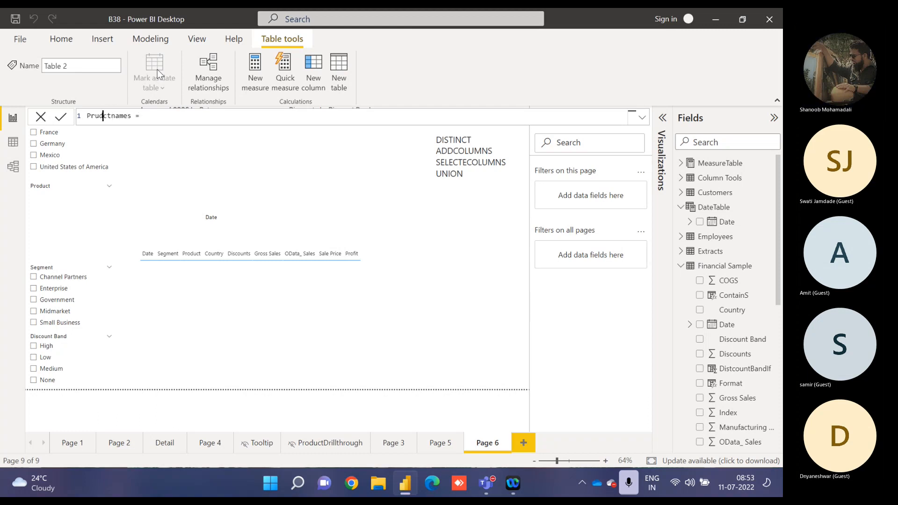
type("u")
key("BackSpace")
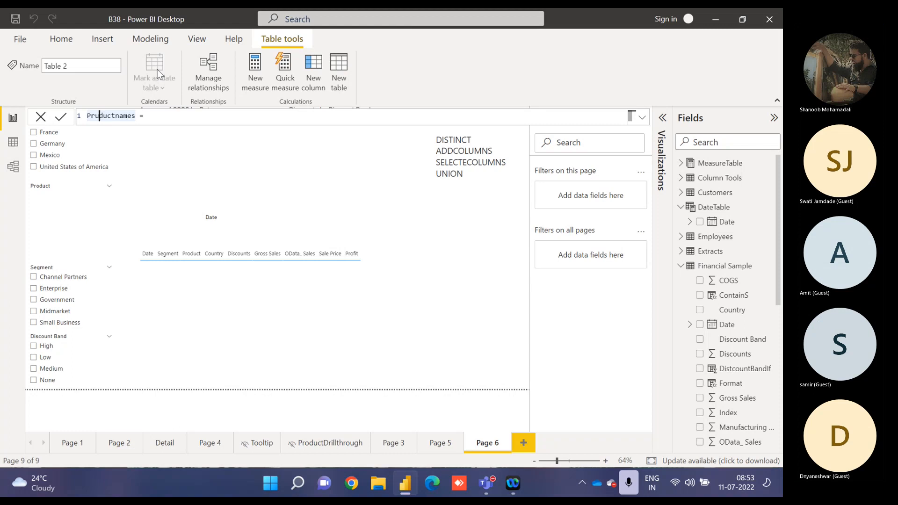
type("o")
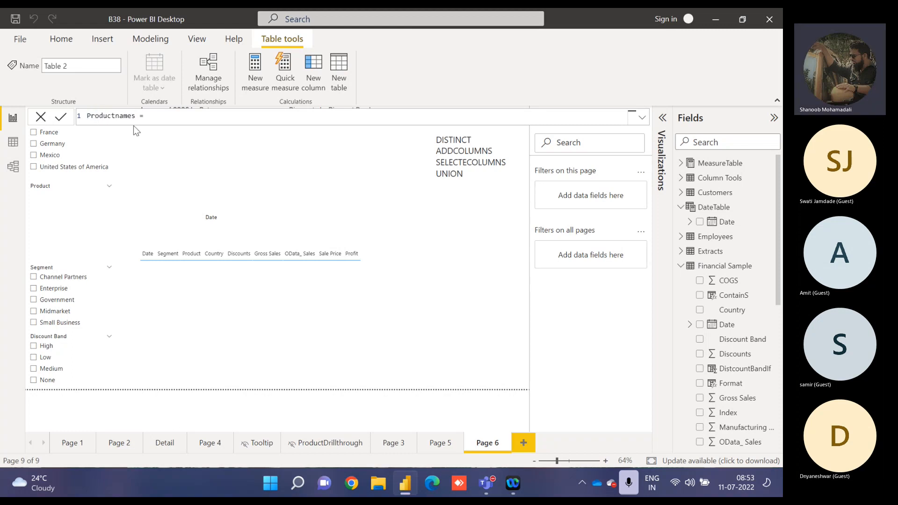
Define the Productnames table as DISTINCT('Financial Sample'[Product]) and commit the formula.
left_click(153, 118)
type("DIS")
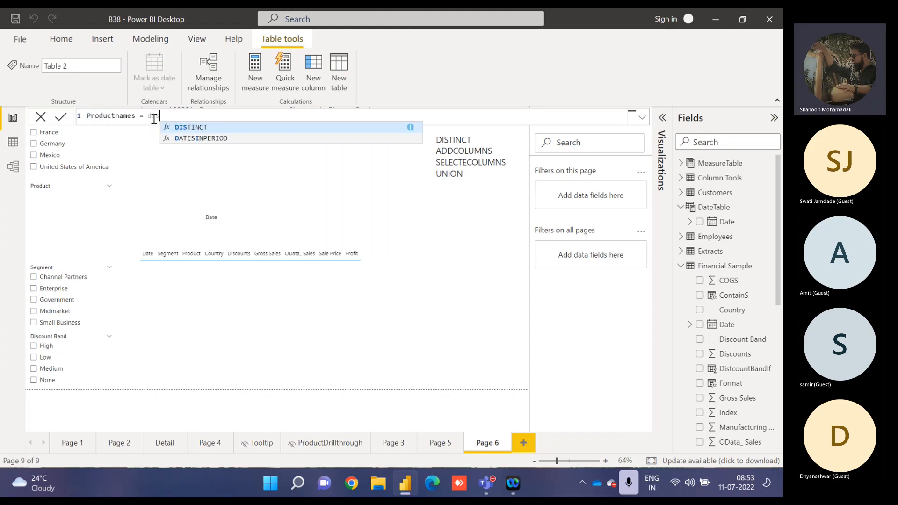
key("Tab")
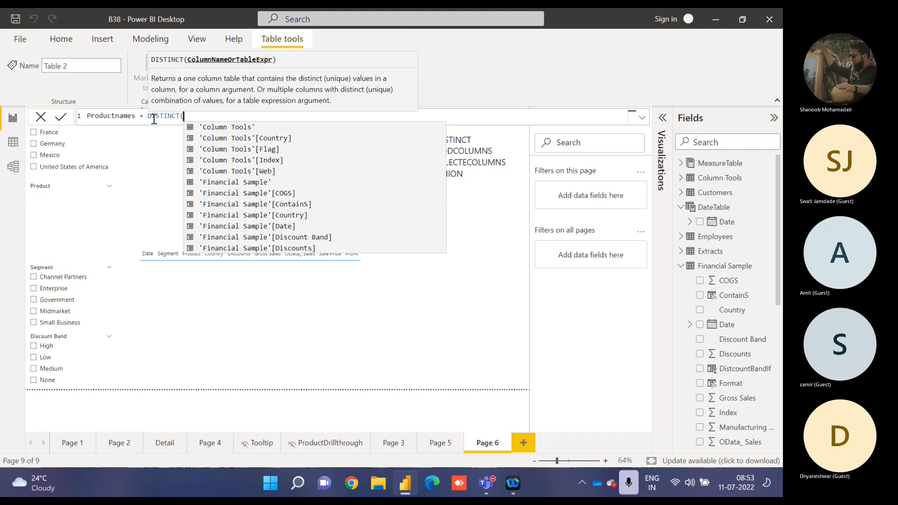
type("prod")
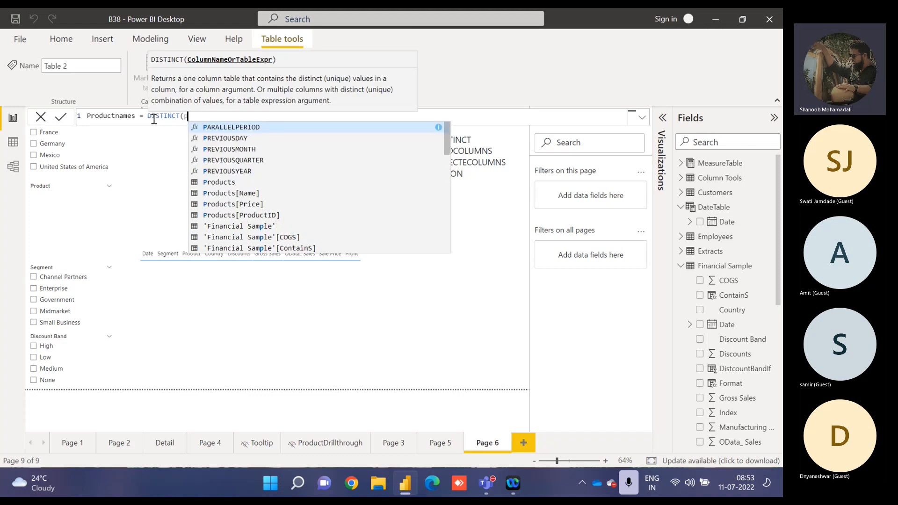
key("Down")
key("Down")
key("Down")
key("Down")
key("Down")
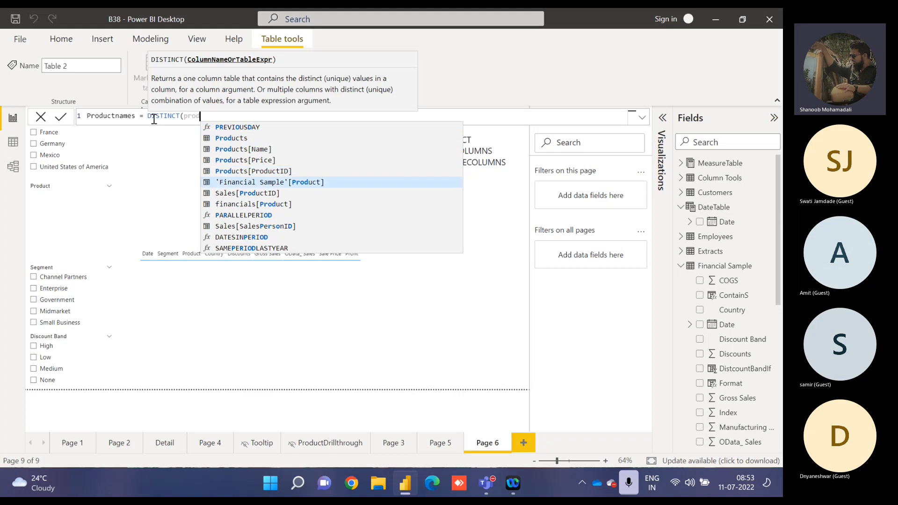
key("Down")
key("Up")
key("Tab")
type(")")
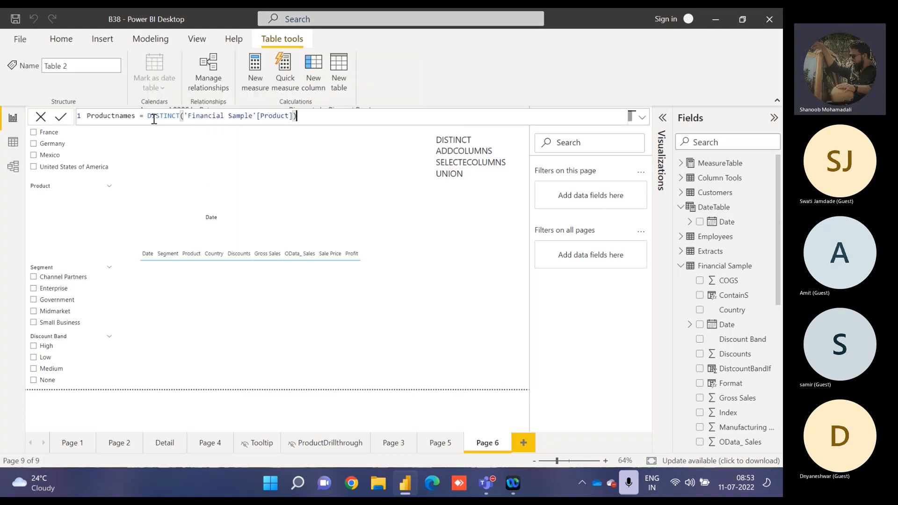
key("Return")
Examine the Productnames table in Data view, checking its Product column and the DISTINCT function in its formula.
left_click(13, 144)
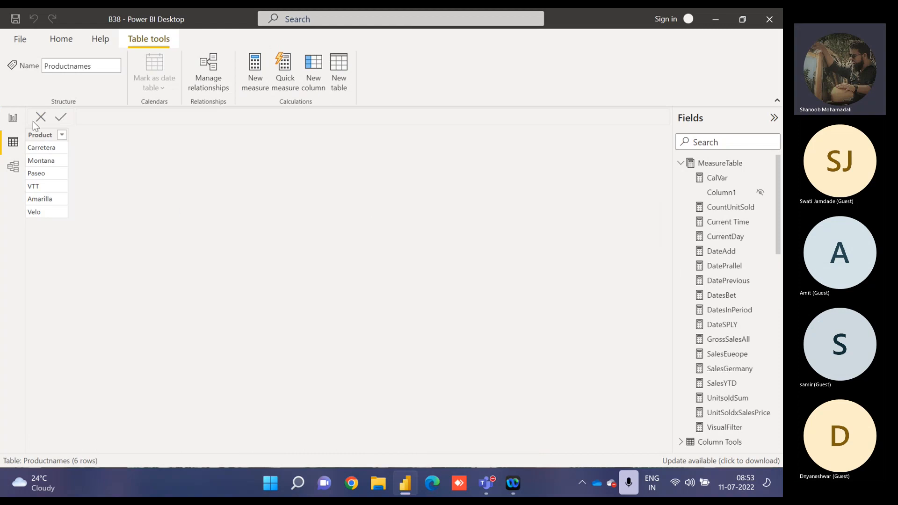
left_click(40, 135)
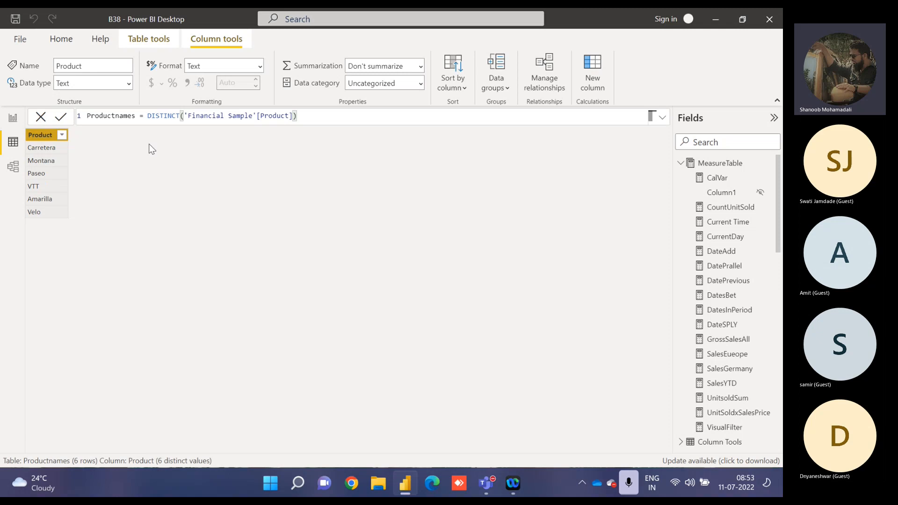
double_click(165, 116)
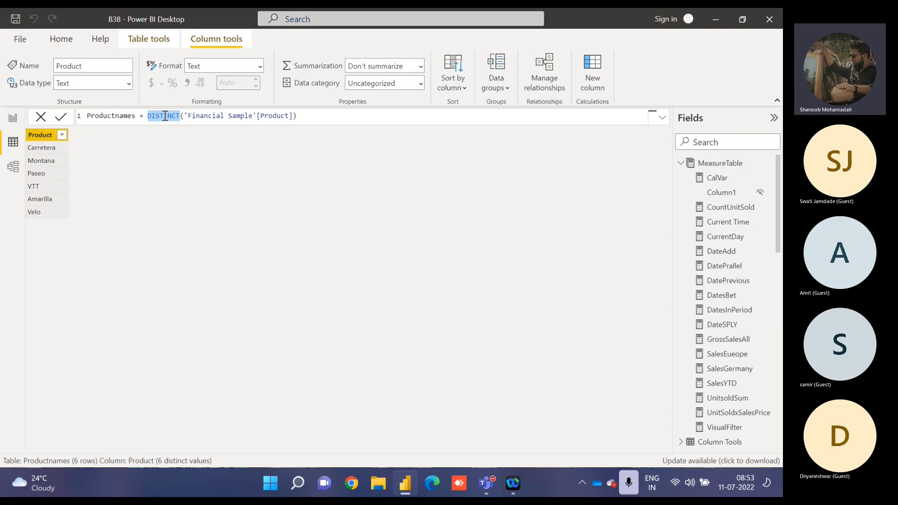
Remove the DISTINCT expression from the Productnames formula, keeping only the table name and equals sign.
key("ctrl+a")
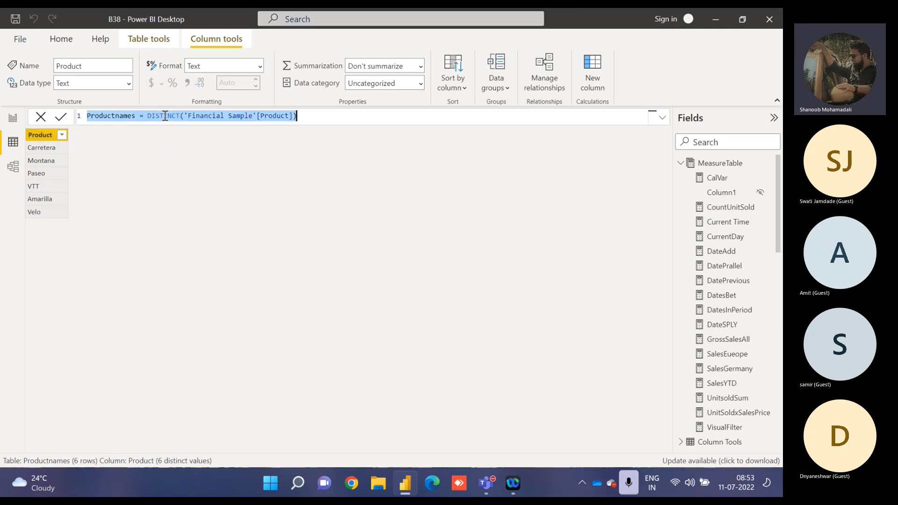
key("Right")
key("BackSpace")
key("BackSpace")
key("BackSpace")
key("BackSpace")
key("BackSpace")
key("BackSpace")
key("BackSpace")
key("BackSpace")
key("BackSpace")
key("BackSpace")
key("BackSpace")
key("BackSpace")
key("BackSpace")
key("BackSpace")
key("BackSpace")
key("BackSpace")
key("BackSpace")
key("BackSpace")
key("BackSpace")
key("BackSpace")
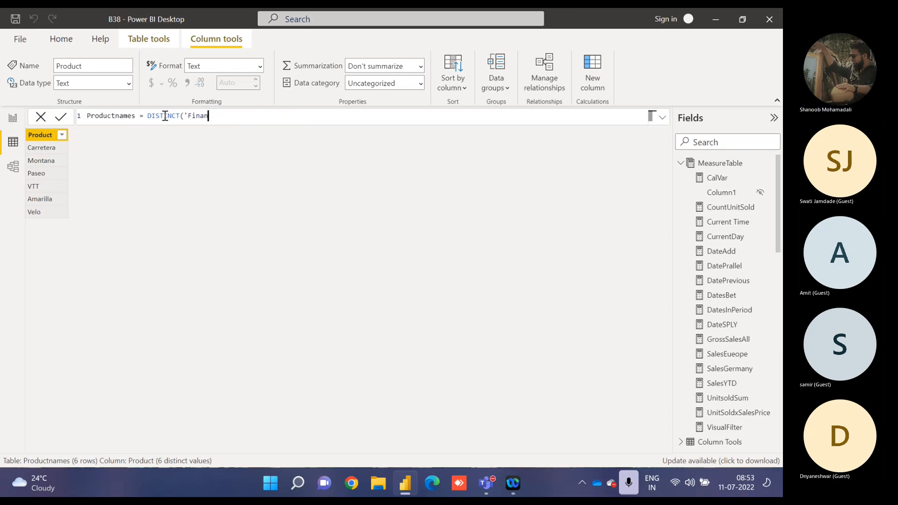
key("BackSpace")
key("BackSpace")
key("BackSpace")
key("BackSpace")
key("BackSpace")
key("BackSpace")
key("BackSpace")
key("BackSpace")
key("BackSpace")
key("BackSpace")
key("BackSpace")
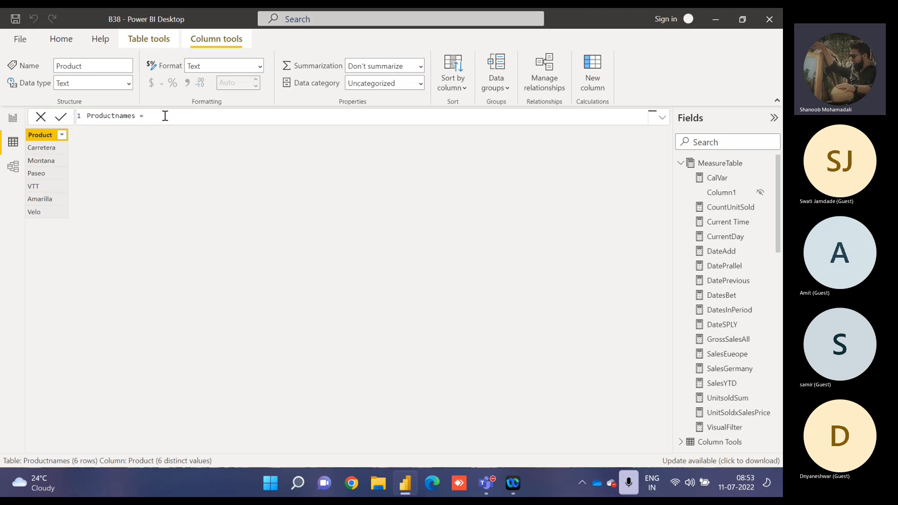
Begin the Productnames expression with ADDCOLUMNS, using 'Financial Sample' as its table argument.
type("addc")
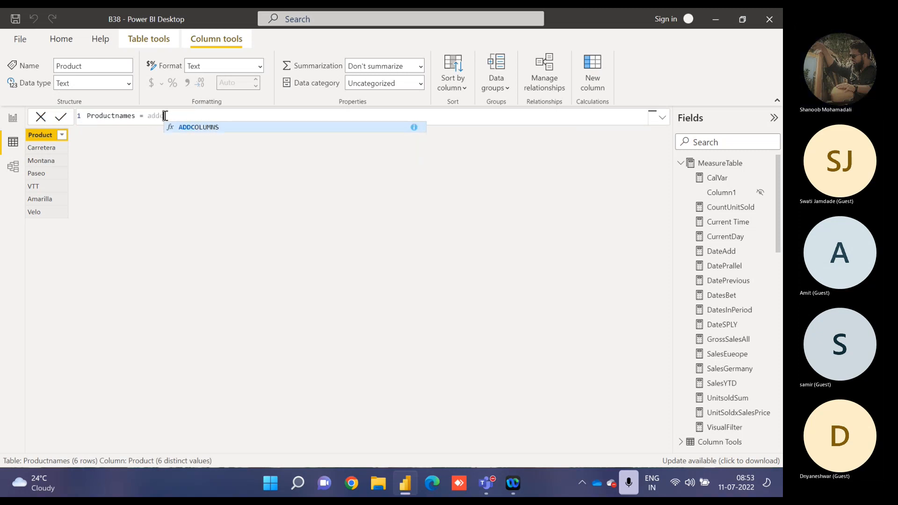
key("Tab")
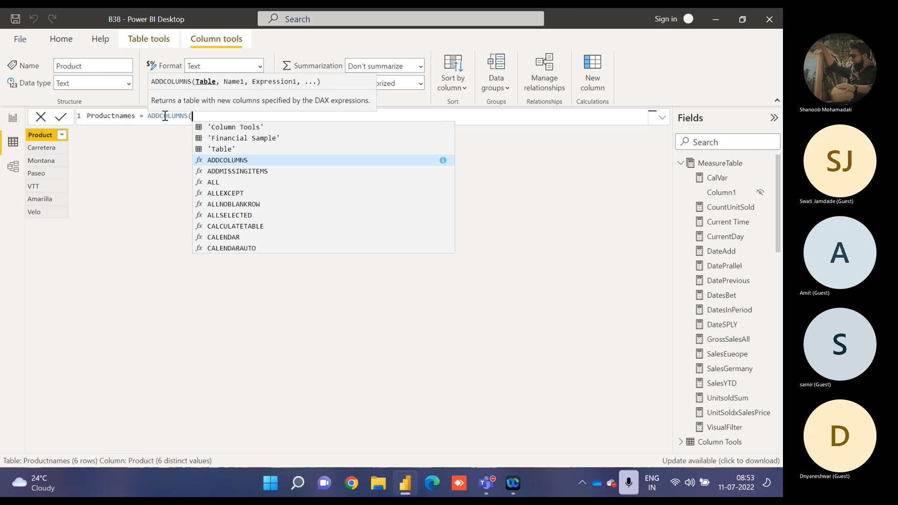
key("Up")
key("Up")
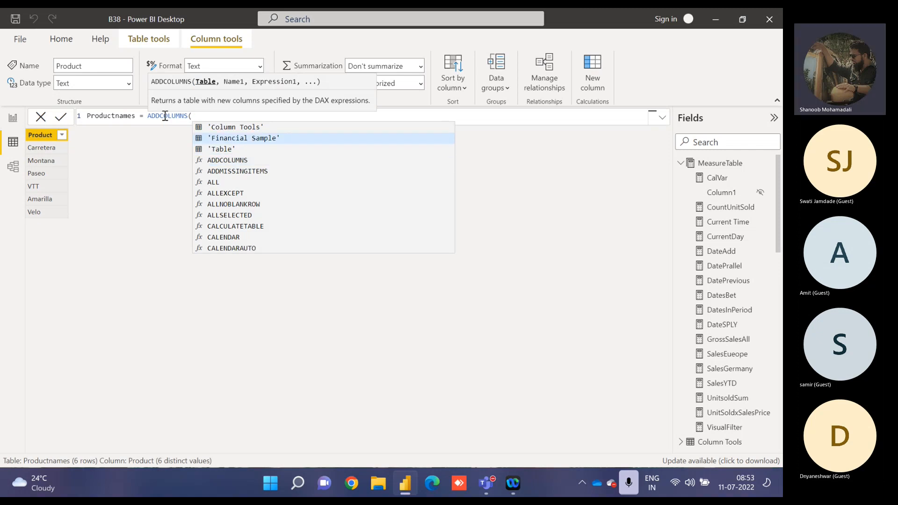
key("Tab")
type(",")
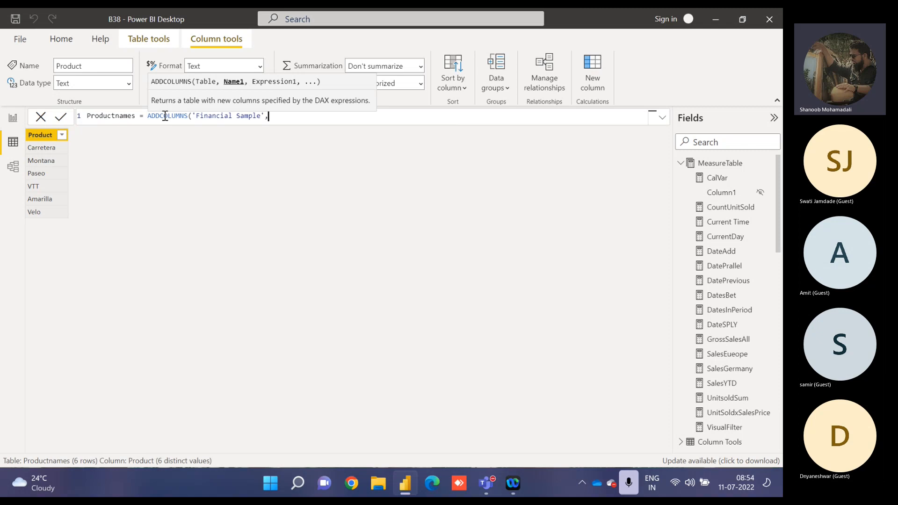
type("\"Coulmn1\",")
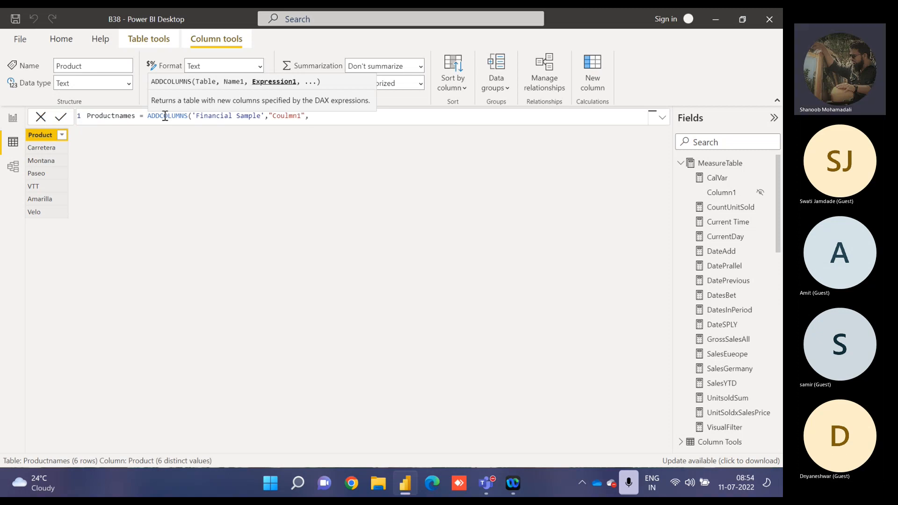
type("dist")
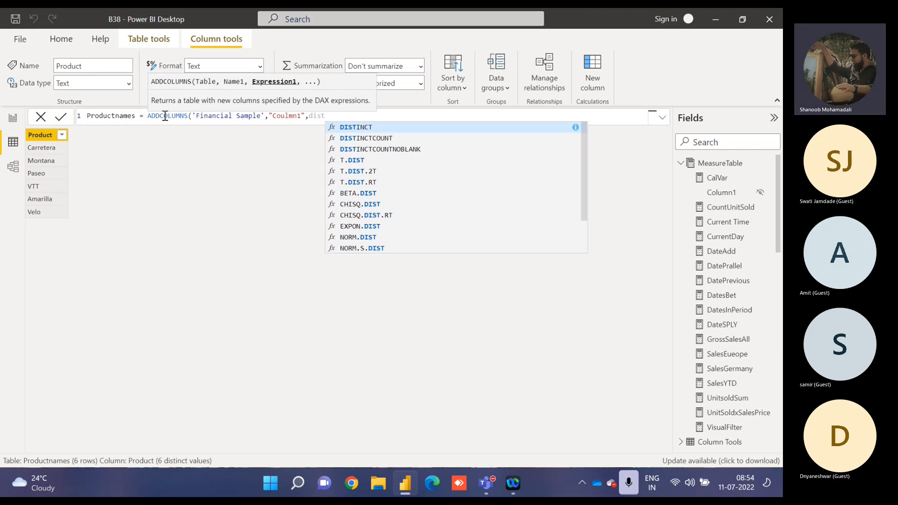
Add a column named "Coulmn1" to the ADDCOLUMNS arguments, with DISTINCT('Financial Sample'[Segment]) as its expression.
key("Tab")
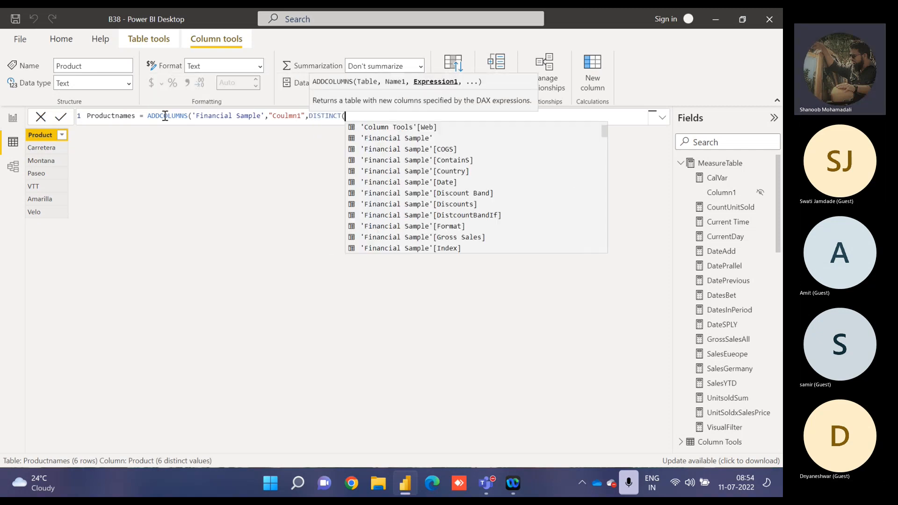
type("seg")
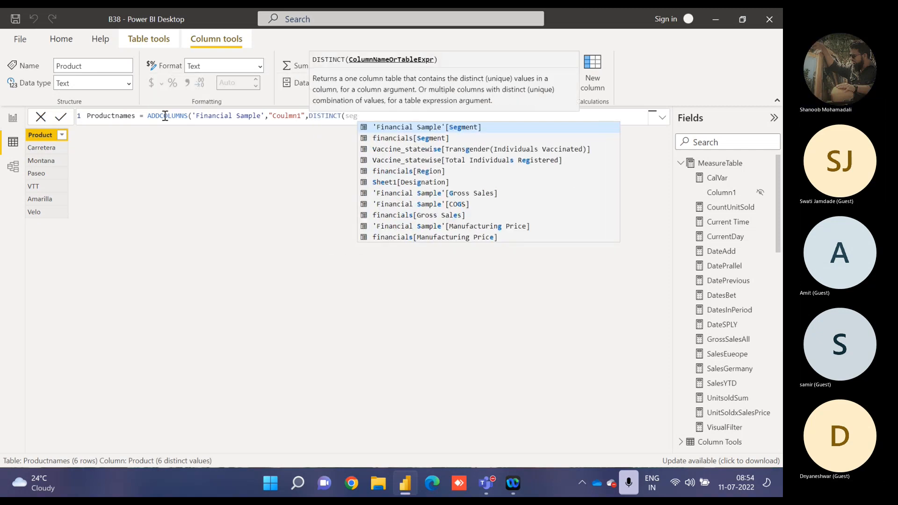
key("Tab")
type("),")
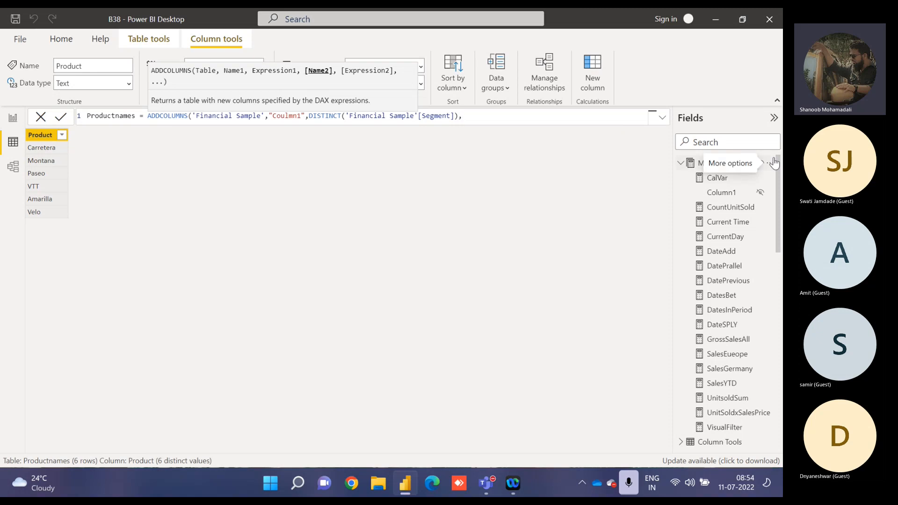
Enter "Average of Sales" as the second column name, with a closing quote and a comma after it.
type("\"")
type("A")
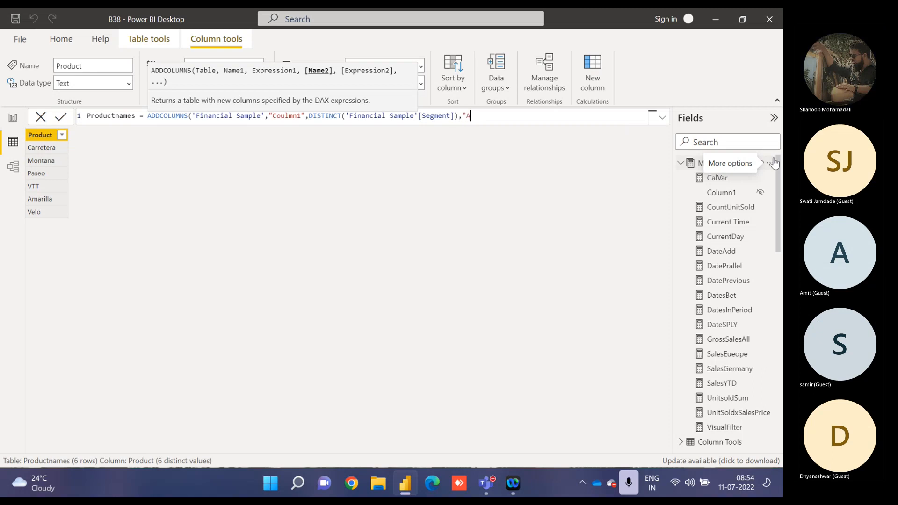
type("verageof Sales")
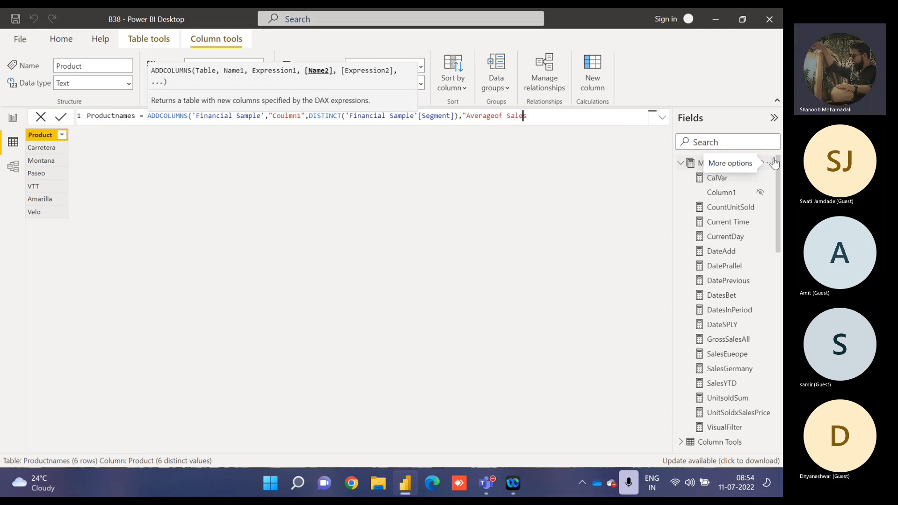
type(")")
key("Return")
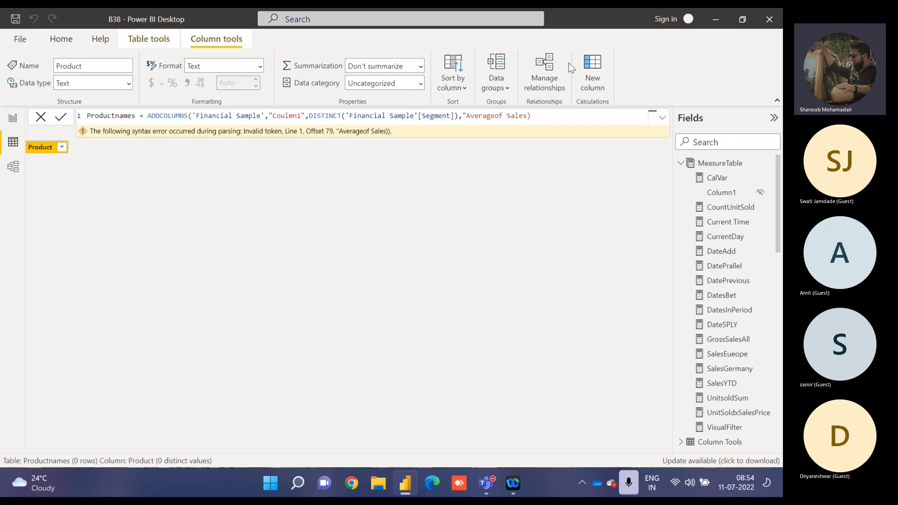
left_click(493, 116)
left_click(541, 118)
key("BackSpace")
type("\",")
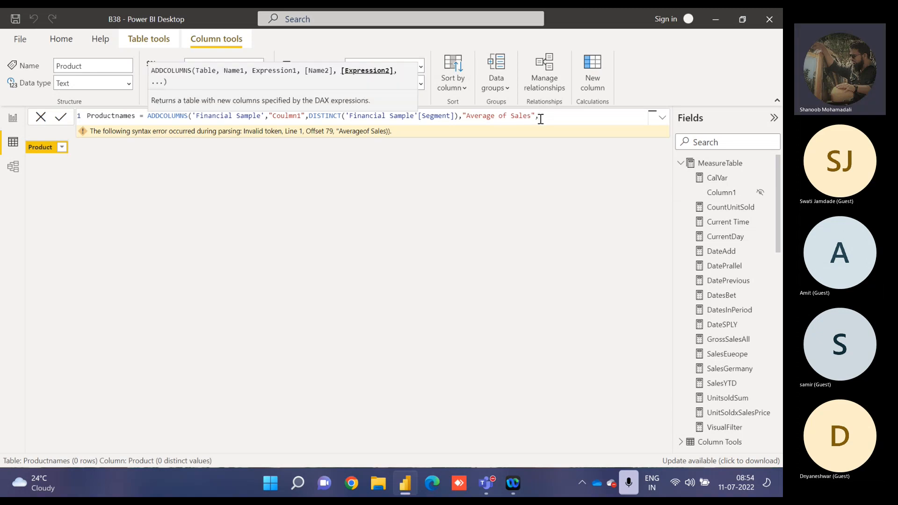
type("AVERAGE(")
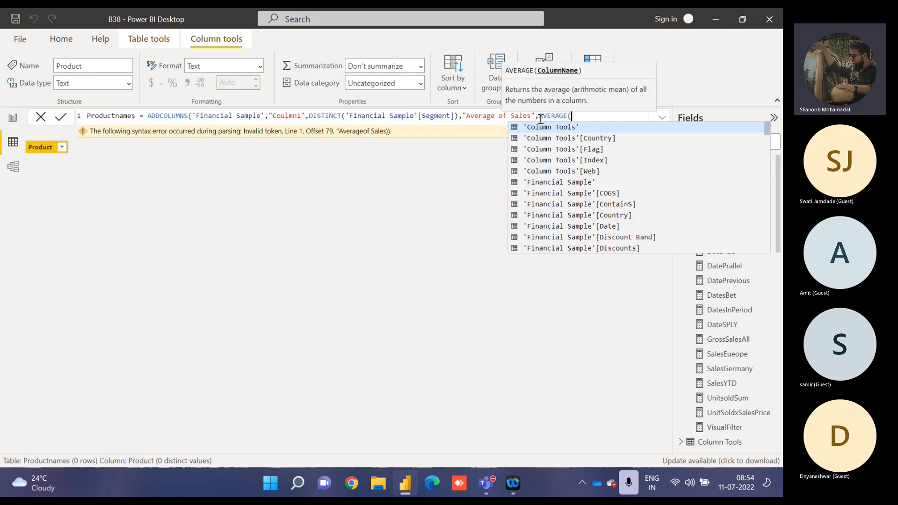
type("sales")
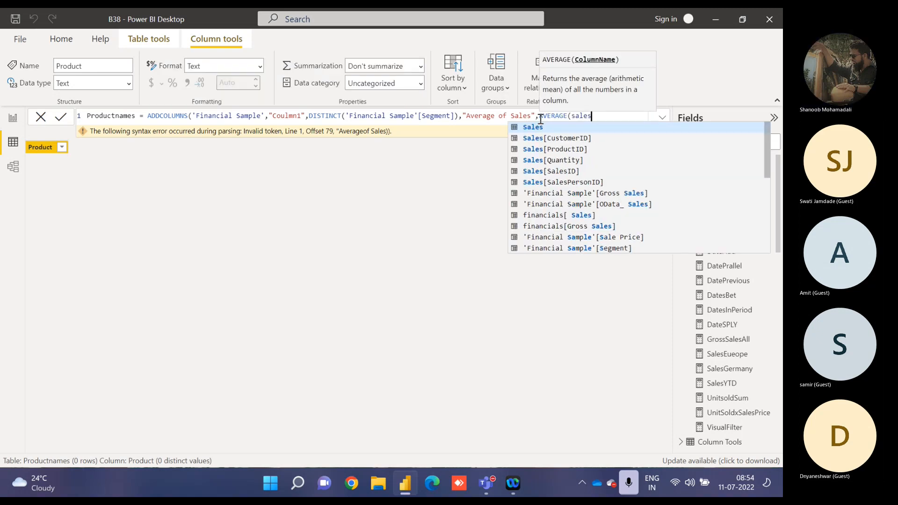
Use AVERAGE('Financial Sample'[OData_ Sales]) as the second column's expression, close the function and commit the formula.
key("Down")
key("Down")
key("Down")
key("Down")
key("Down")
key("Down")
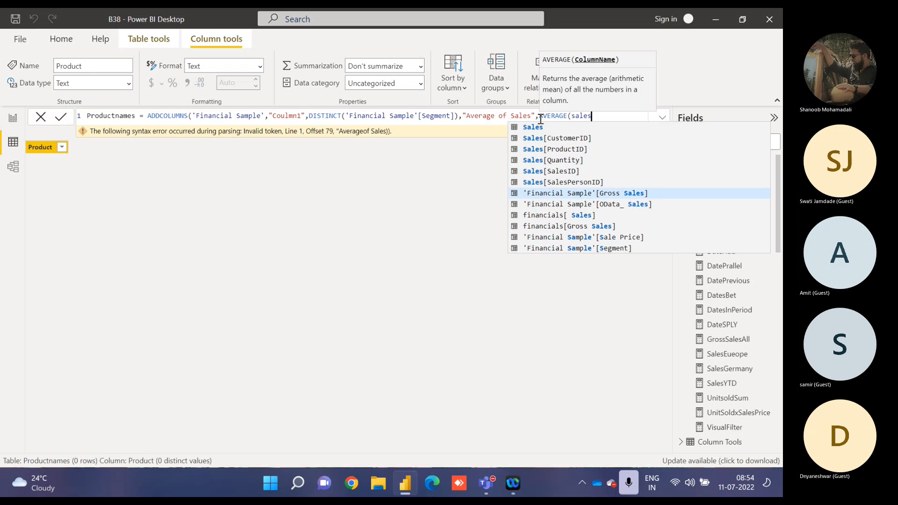
key("Down")
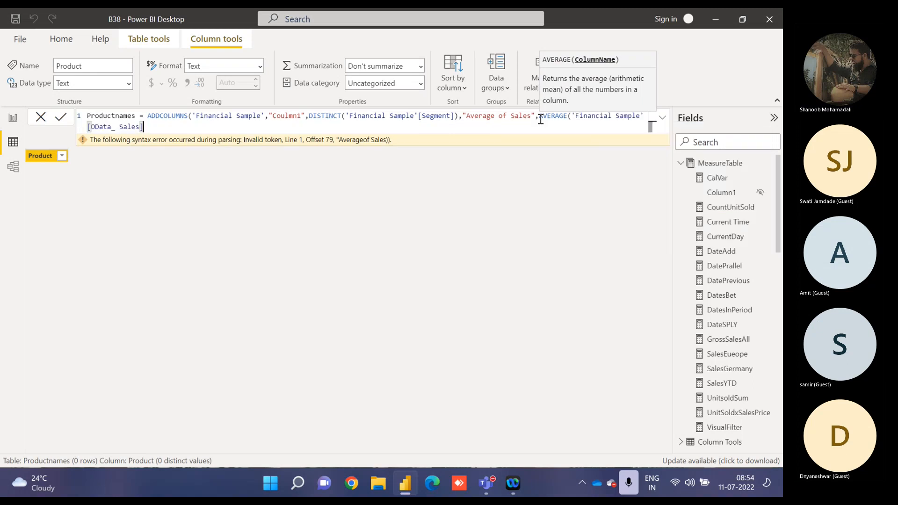
key("Tab")
type("))")
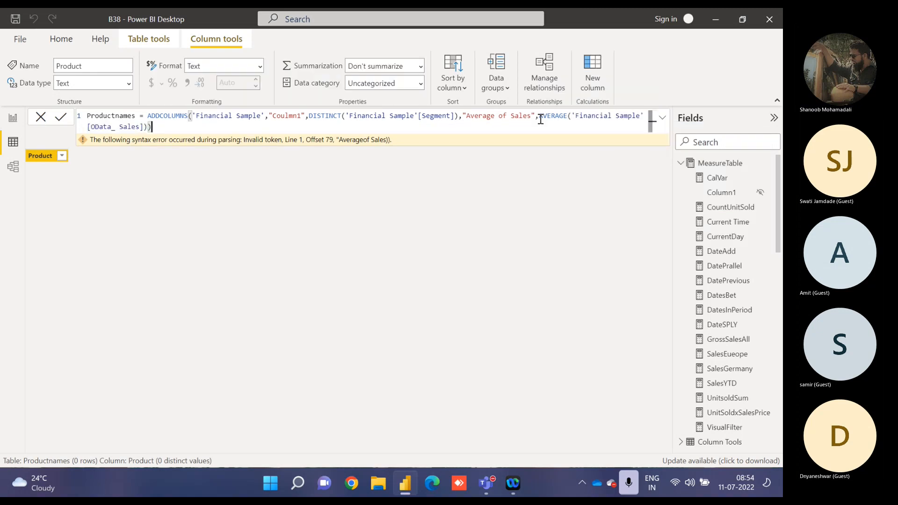
key("Return")
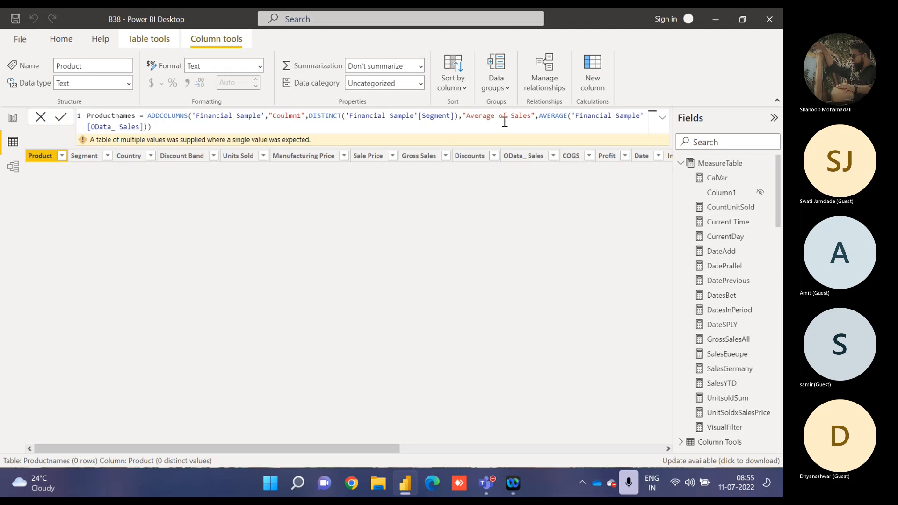
Replace ADDCOLUMNS with SELECTCOLUMNS in the Productnames formula and commit it.
double_click(165, 115)
type("se")
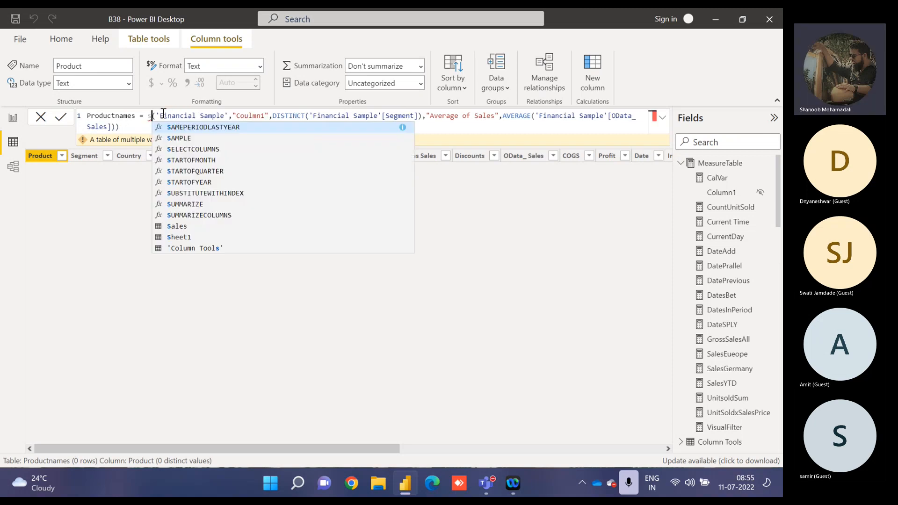
type("l")
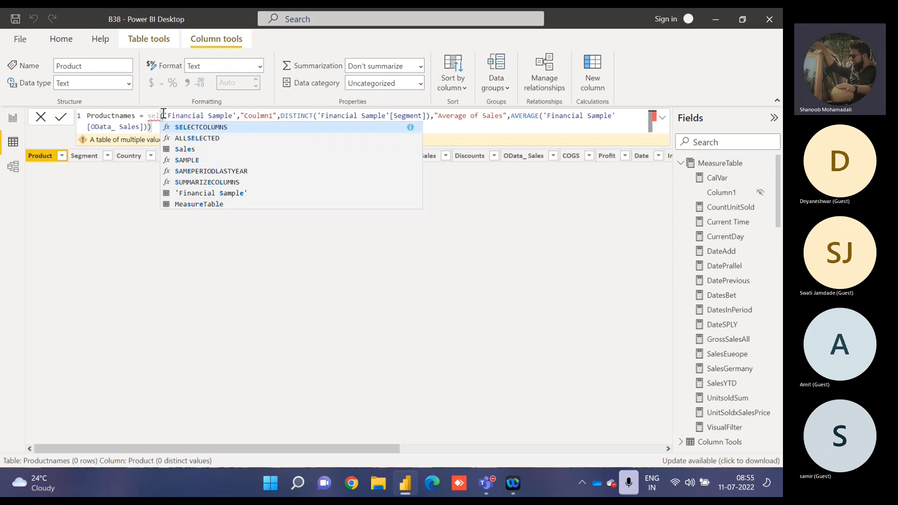
key("Tab")
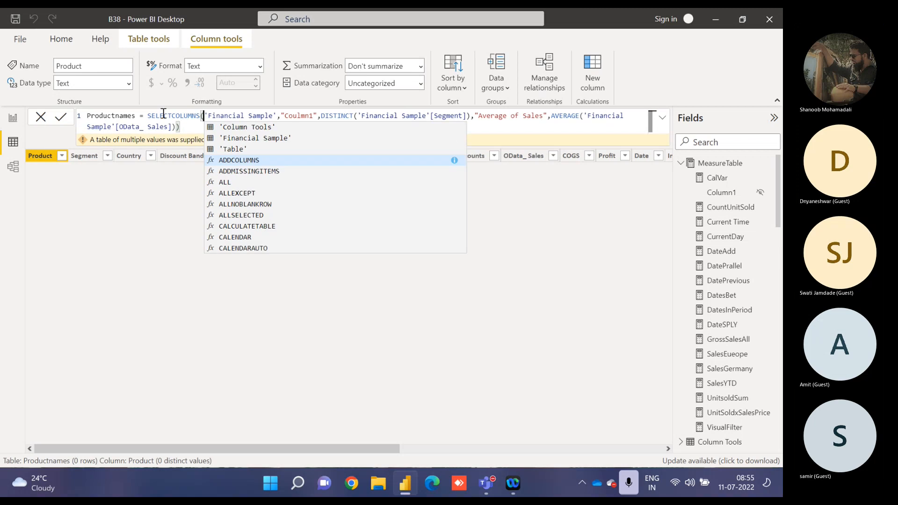
key("Down")
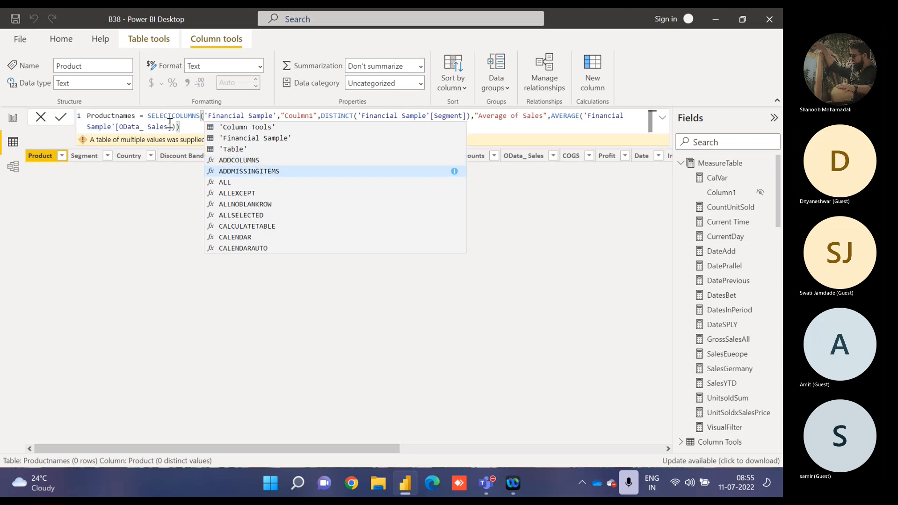
left_click(180, 126)
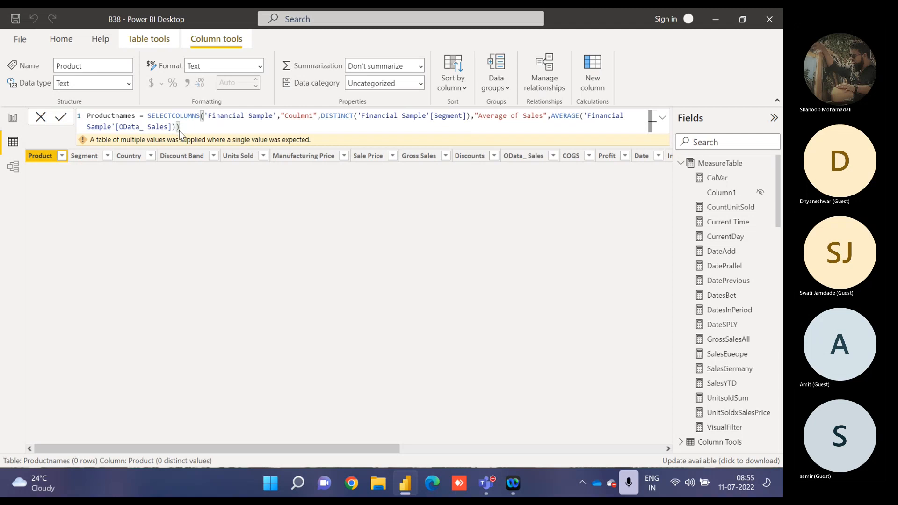
key("Return")
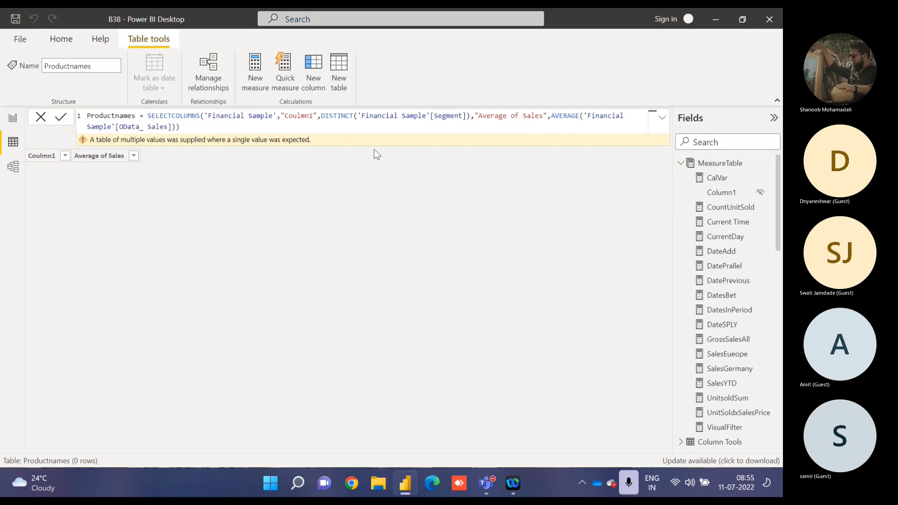
Remove the DISTINCT wrapper around 'Financial Sample'[Segment] and commit the Productnames formula.
double_click(337, 117)
key("Delete")
key("Delete")
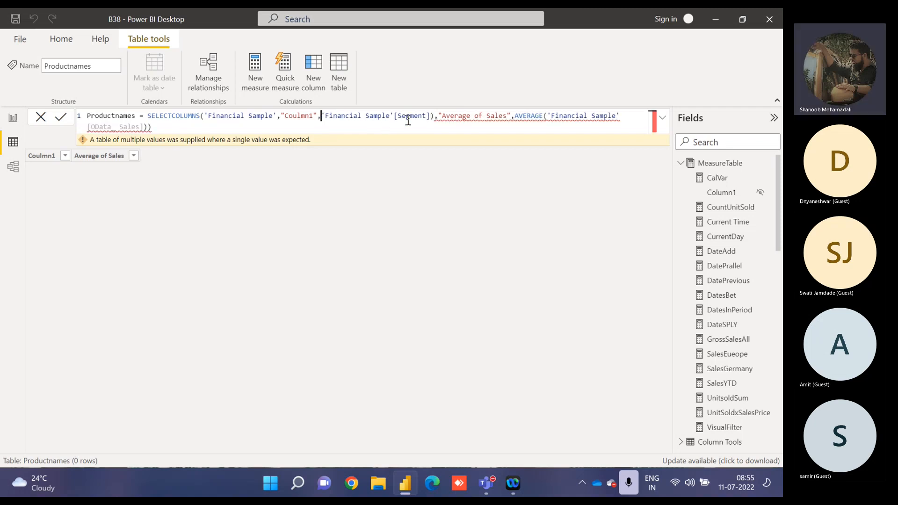
left_click(435, 117)
key("BackSpace")
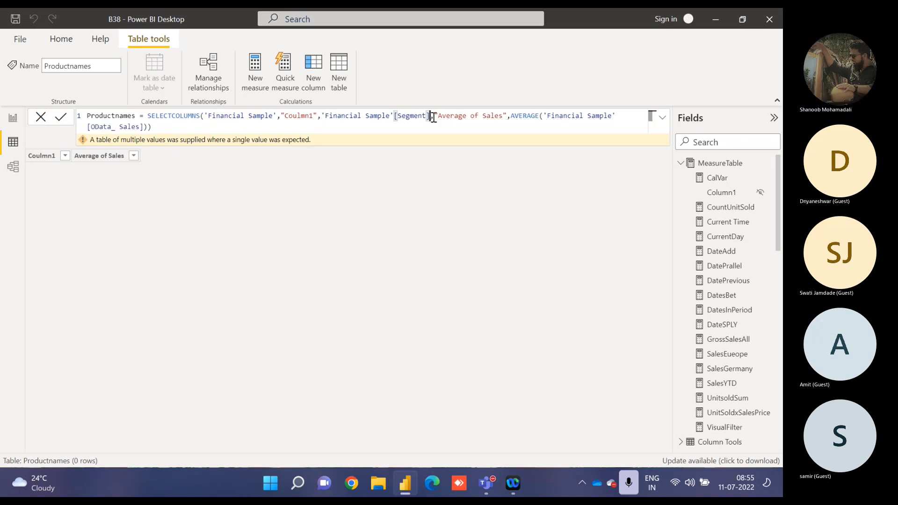
key("Return")
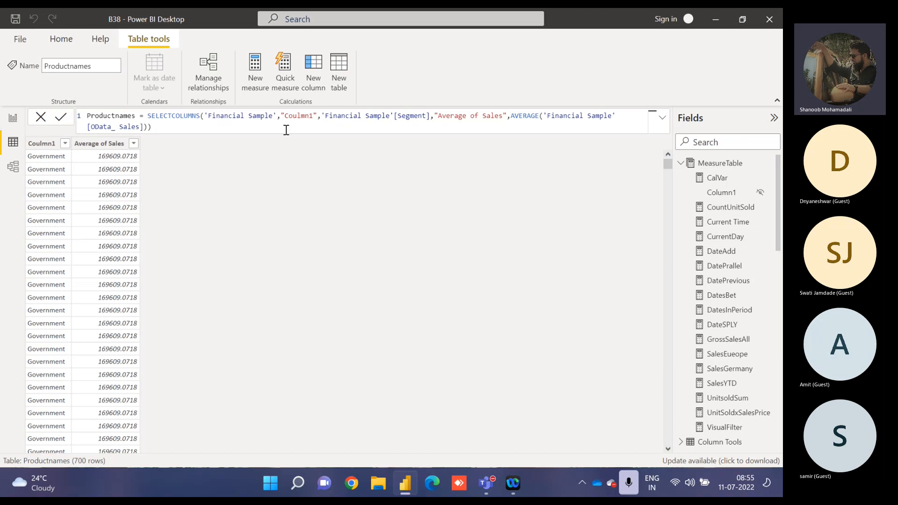
Wrap the whole SELECTCOLUMNS expression in distinct( ) and commit the Productnames formula.
double_click(148, 115)
type("List")
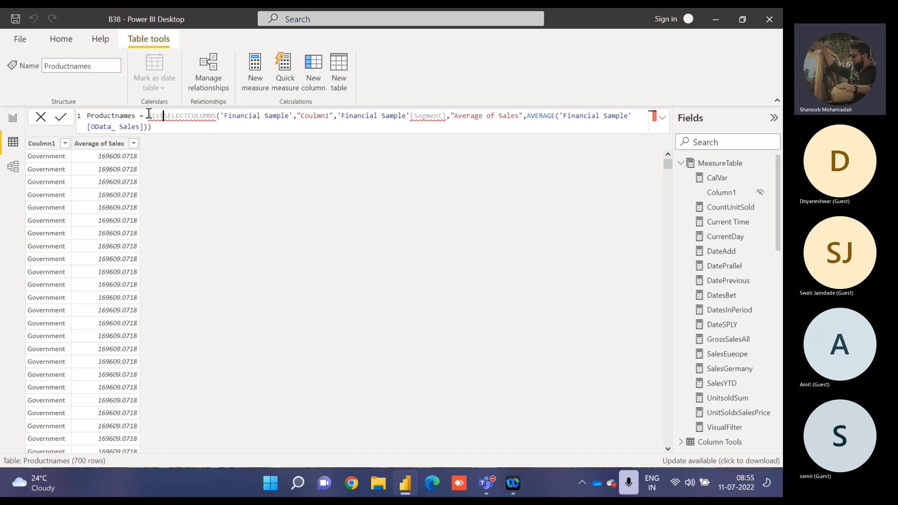
key("BackSpace")
key("BackSpace")
key("BackSpace")
key("BackSpace")
type("distinct(")
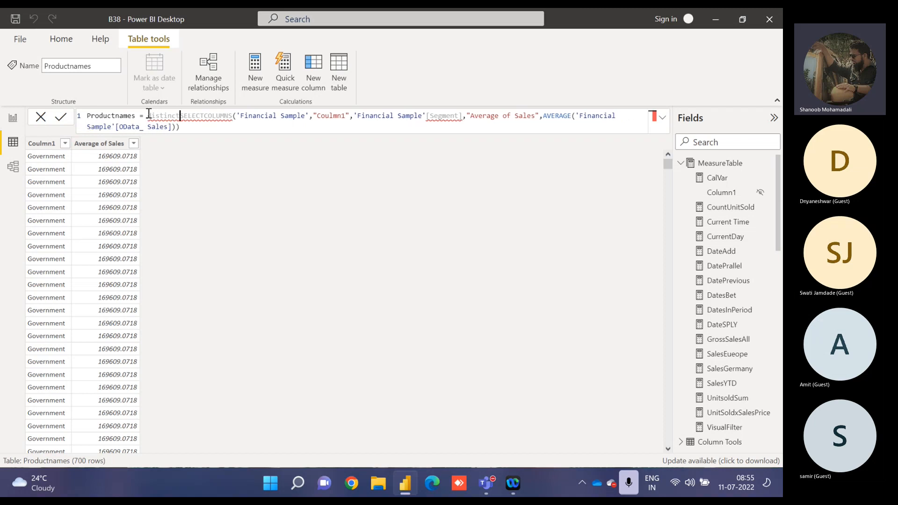
left_click(178, 128)
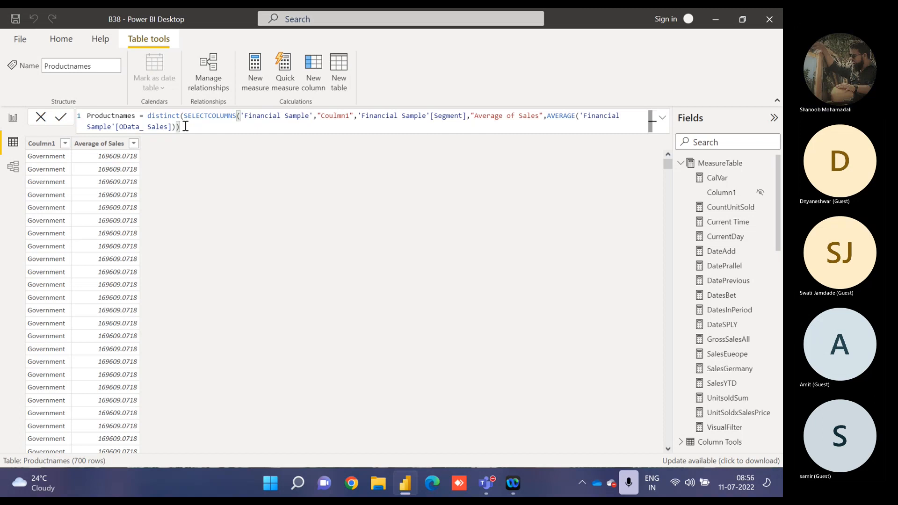
type(")")
key("Return")
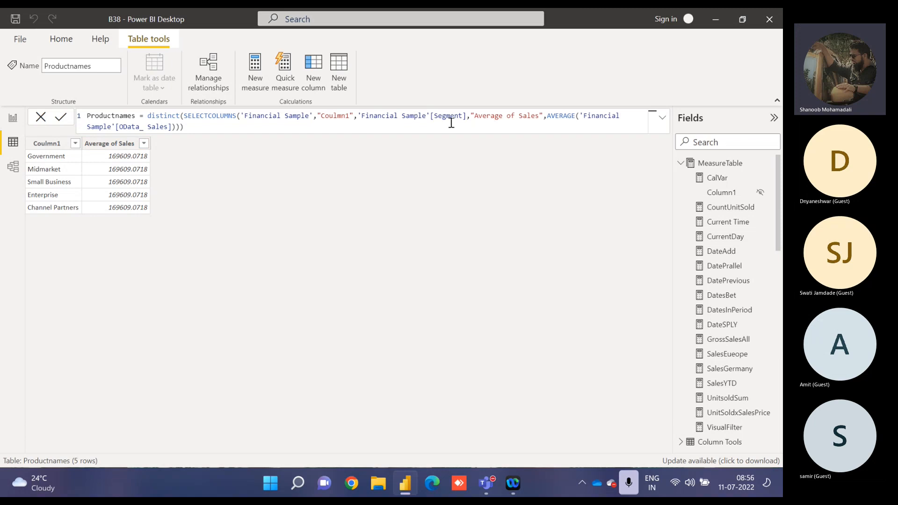
Try to close SELECTCOLUMNS after 'Financial Sample'[Segment] and insert ADDCOLUMNS( before "Average of Sales" in the Productnames formula.
left_click(467, 115)
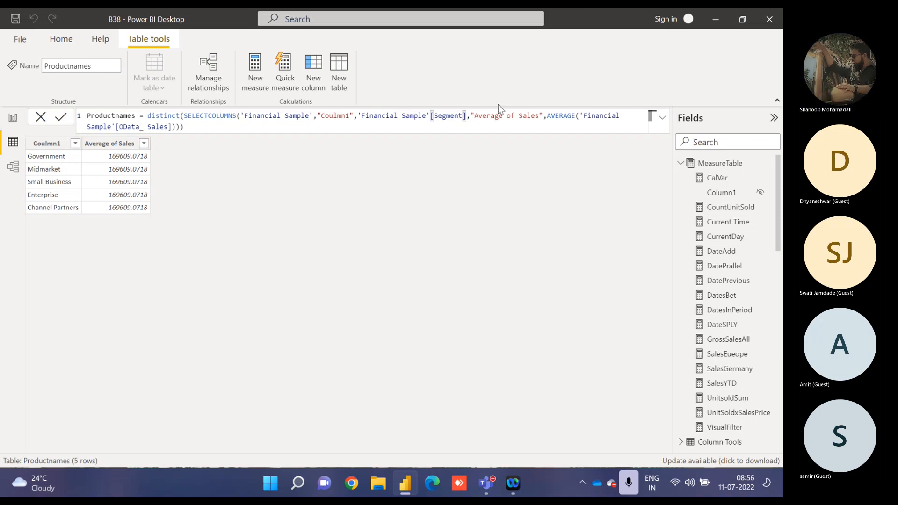
type(")")
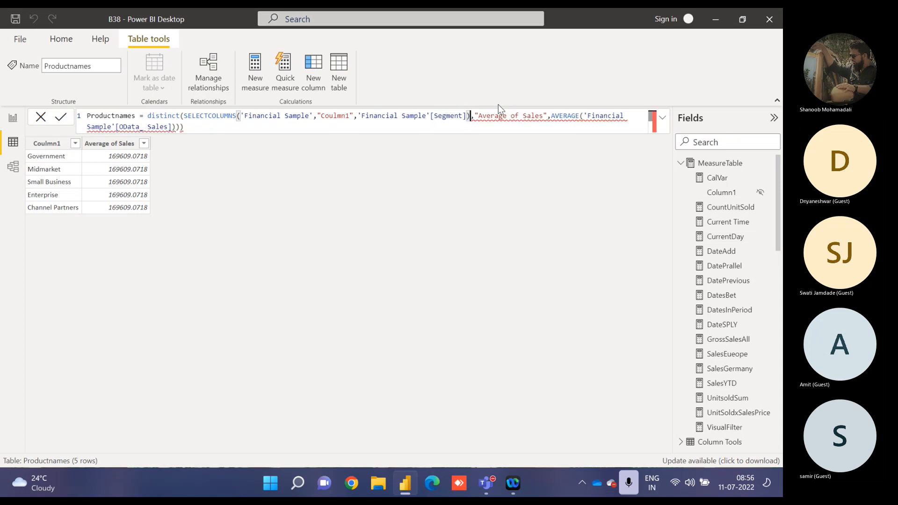
key("Right")
key("BackSpace")
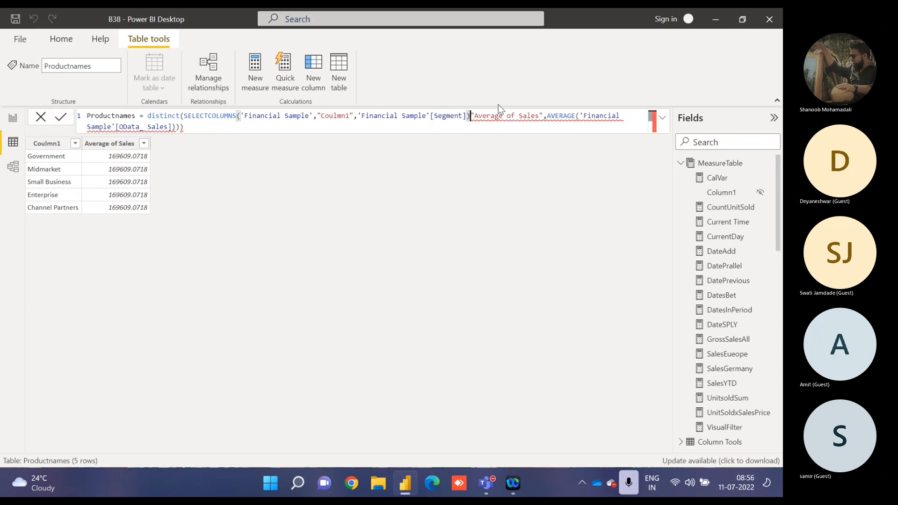
type(",")
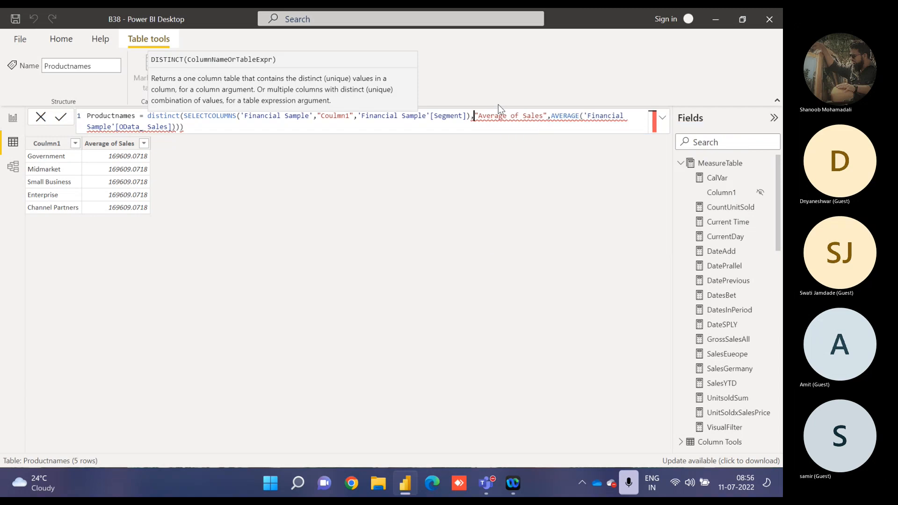
type("add")
key("Tab")
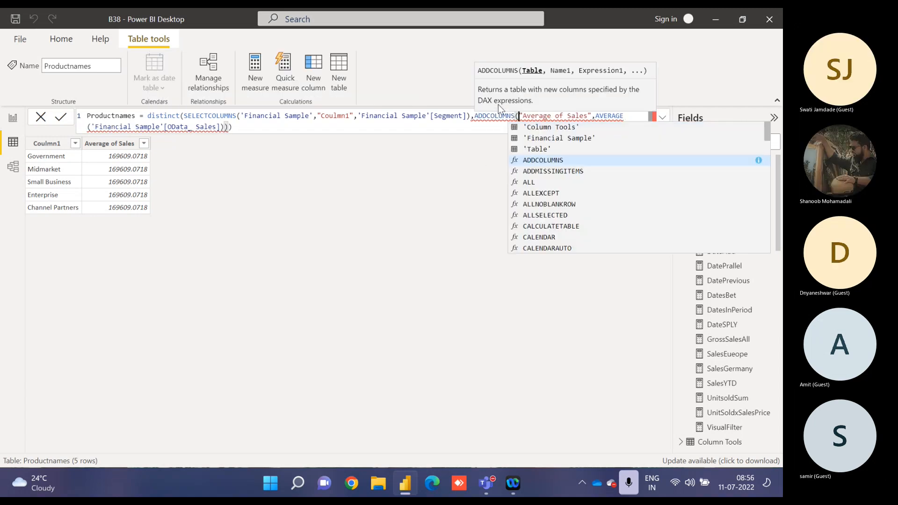
Remove the closing parenthesis after 'Financial Sample'[Segment], keeping ADDCOLUMNS as the following argument.
left_click(498, 104)
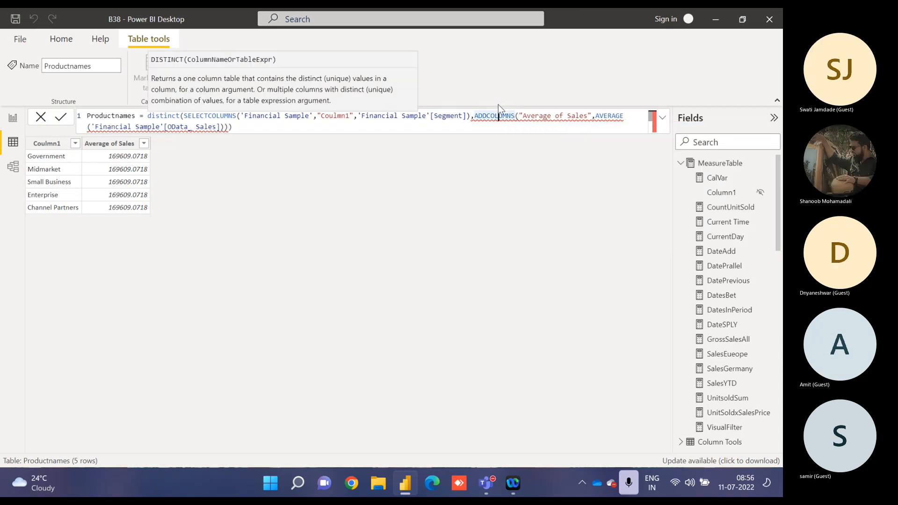
key("Left")
key("Left")
key("Left")
key("Left")
key("BackSpace")
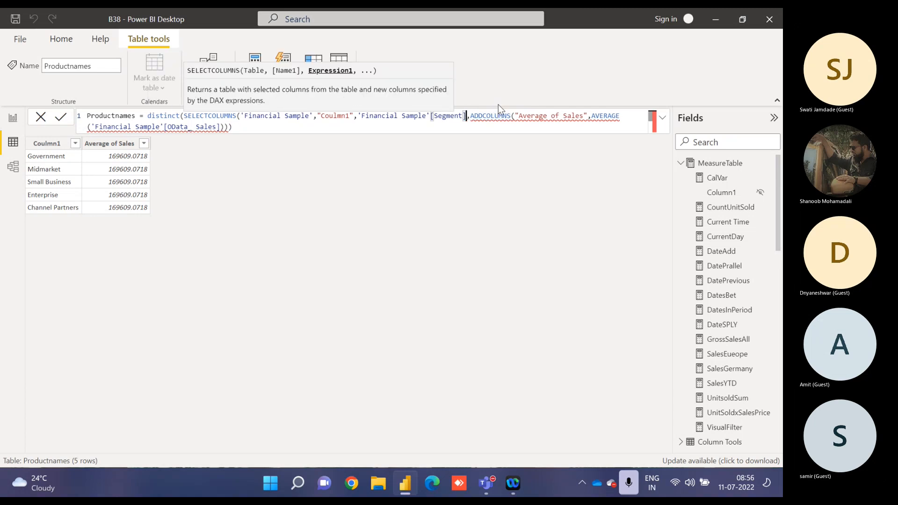
key("ctrl+End")
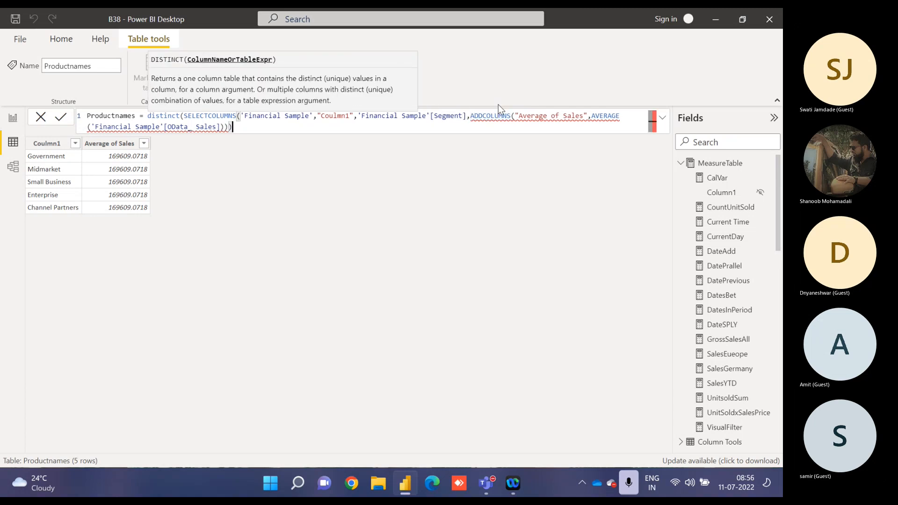
Close SELECTCOLUMNS after [Segment] again, try deleting the ADDCOLUMNS remainder, and undo back to the formula without ADDCOLUMNS.
left_click(469, 118)
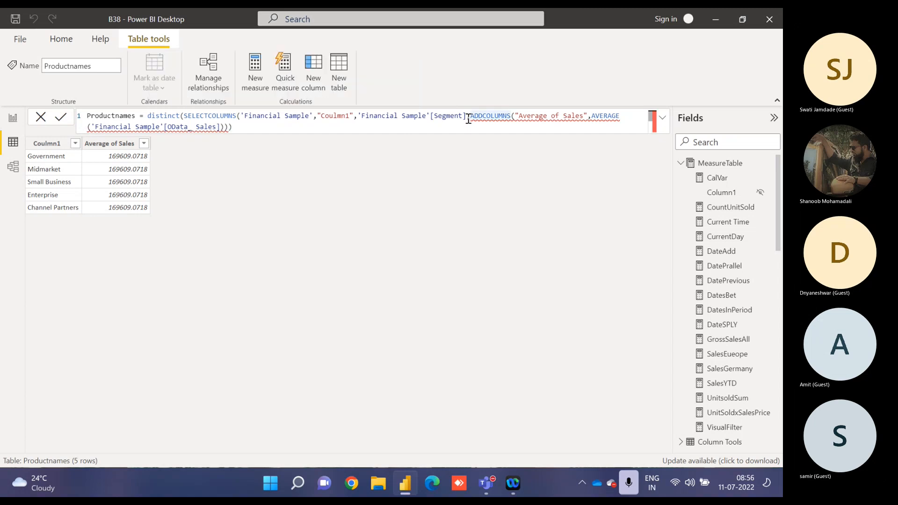
type(",")
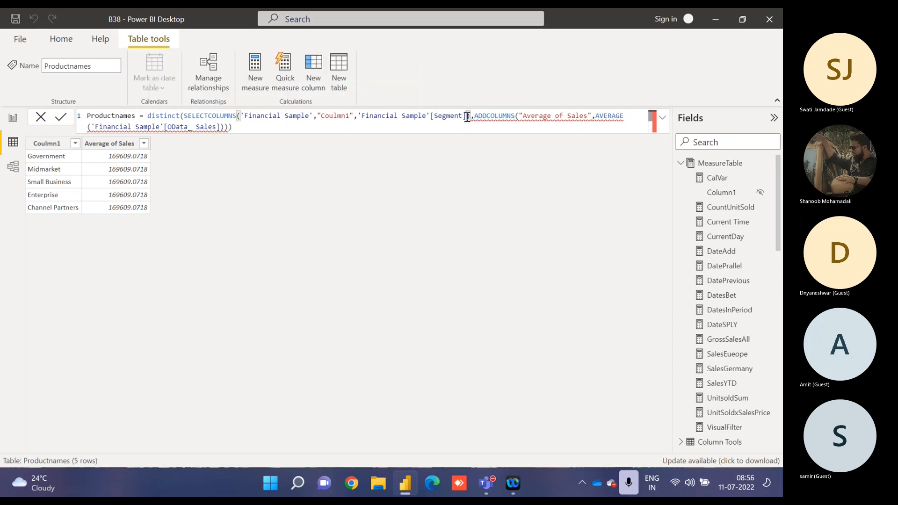
key("ctrl+shift+End")
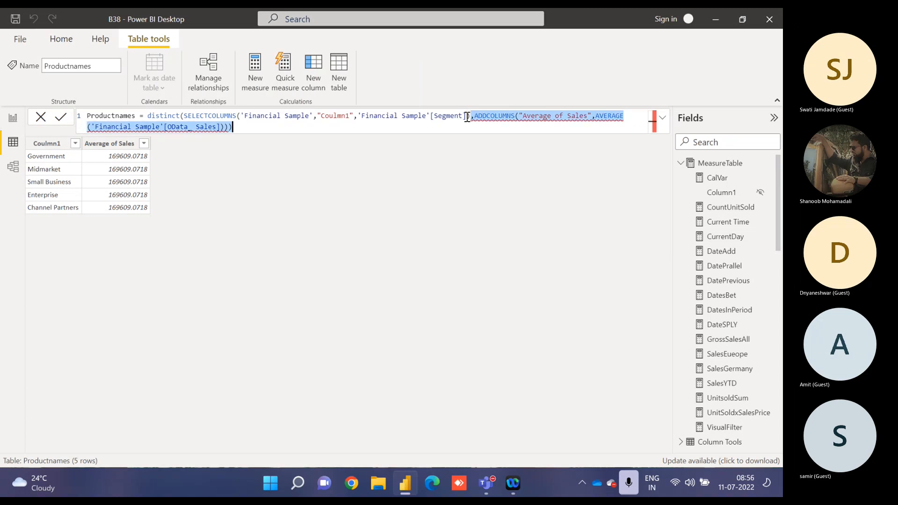
key("Delete")
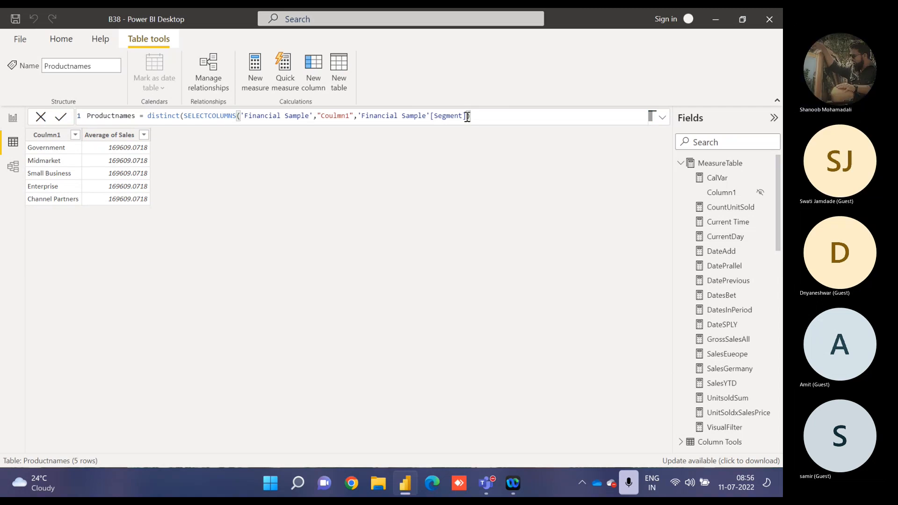
key("ctrl+z")
key("ctrl+z")
key("ctrl+z")
key("ctrl+z")
key("ctrl+z")
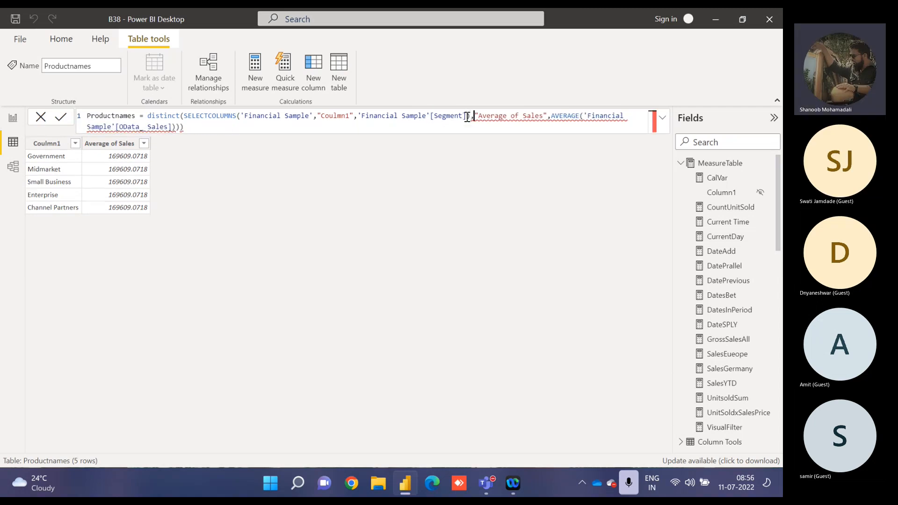
Try to commit the Productnames formula with SELECTCOLUMNS closed right after 'Financial Sample'[Segment].
type("se")
key("BackSpace")
key("BackSpace")
key("BackSpace")
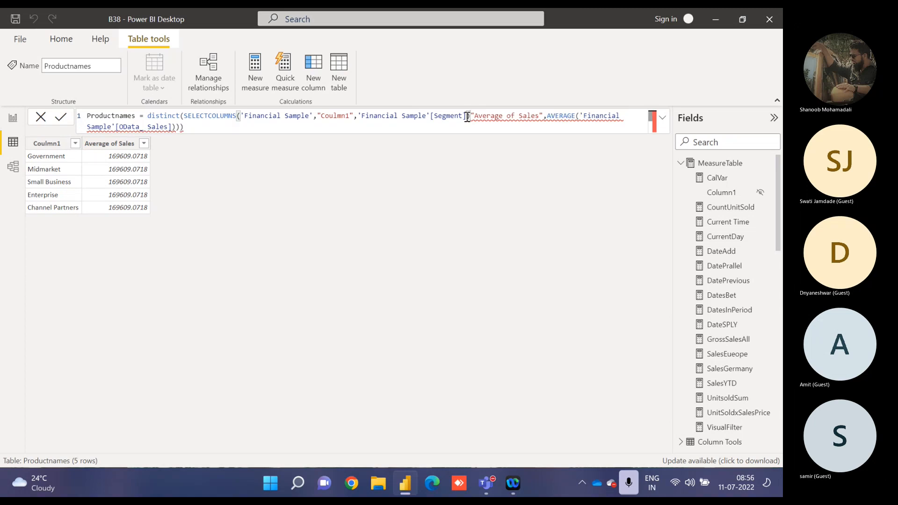
type(",")
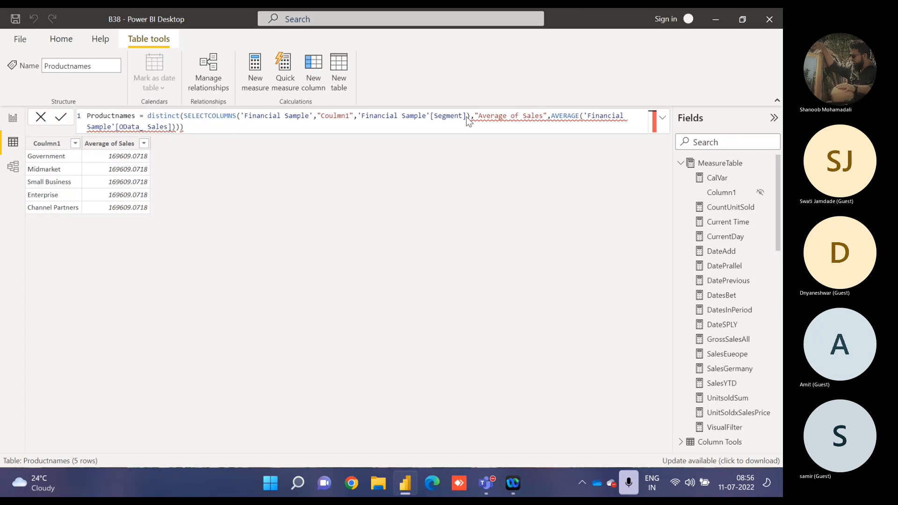
key("Return")
Remove the extra closing parenthesis after 'Financial Sample'[Segment] and commit the Productnames formula.
left_click(471, 116)
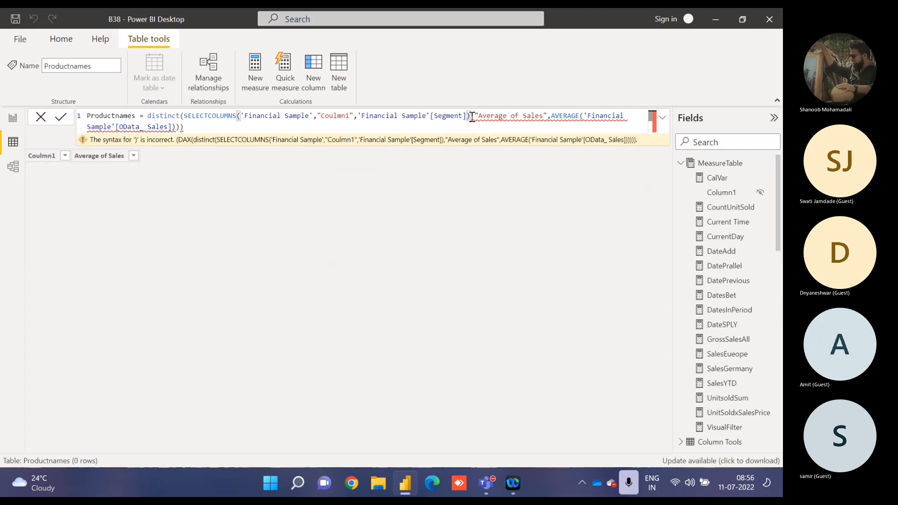
key("BackSpace")
type(",")
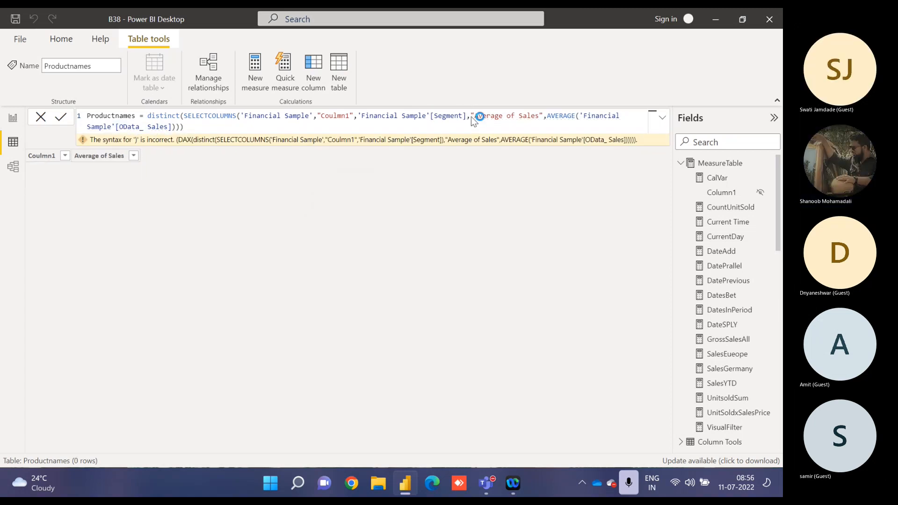
key("Return")
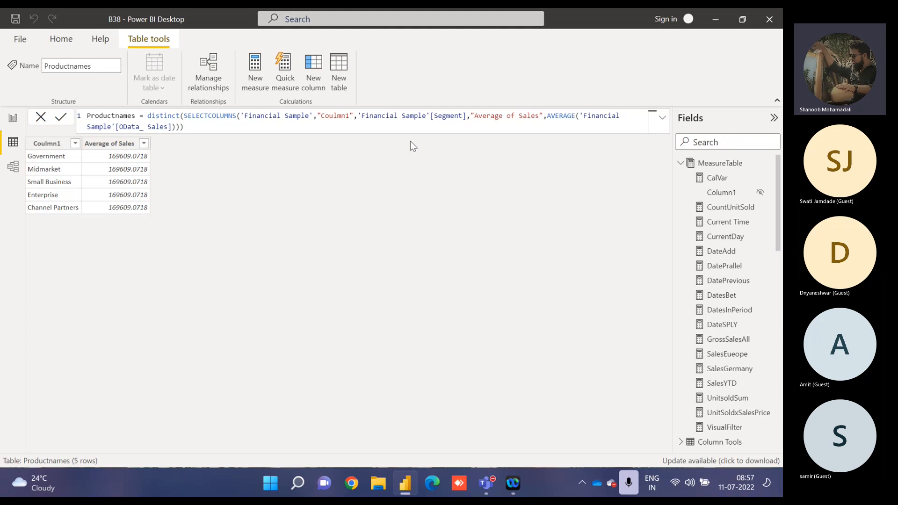
Remove the AVERAGE wrapper around 'Financial Sample'[OData_ Sales] and commit the Productnames formula.
double_click(556, 118)
key("Delete")
key("Delete")
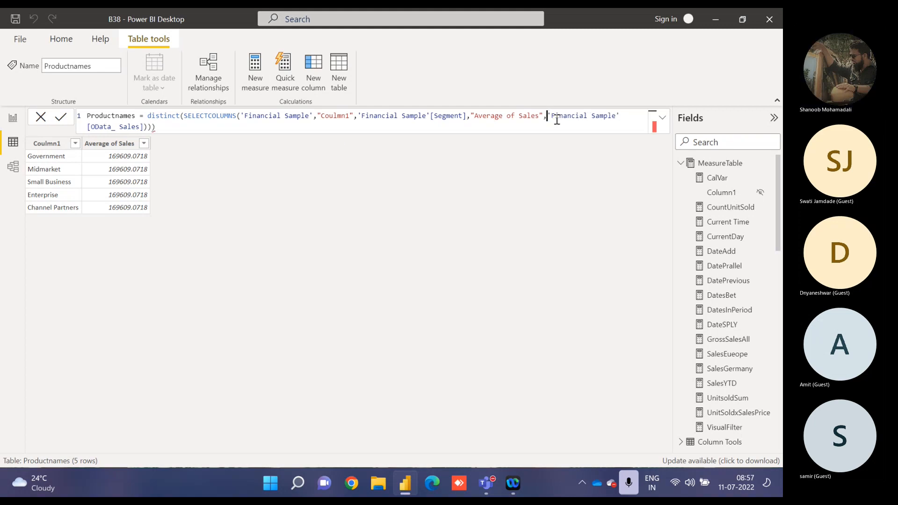
key("ctrl+End")
key("BackSpace")
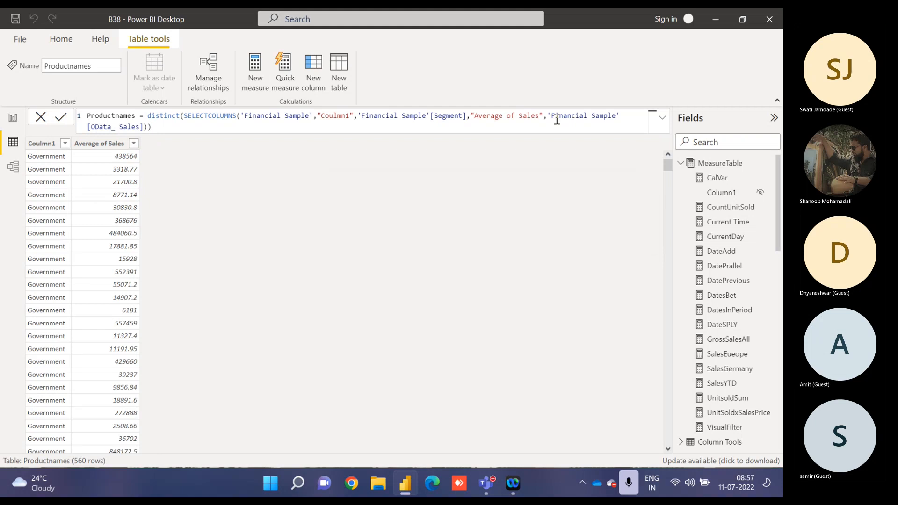
Replace the whole Productnames expression with a GROUPBY function that takes 'Financial Sample' as its table.
double_click(167, 115)
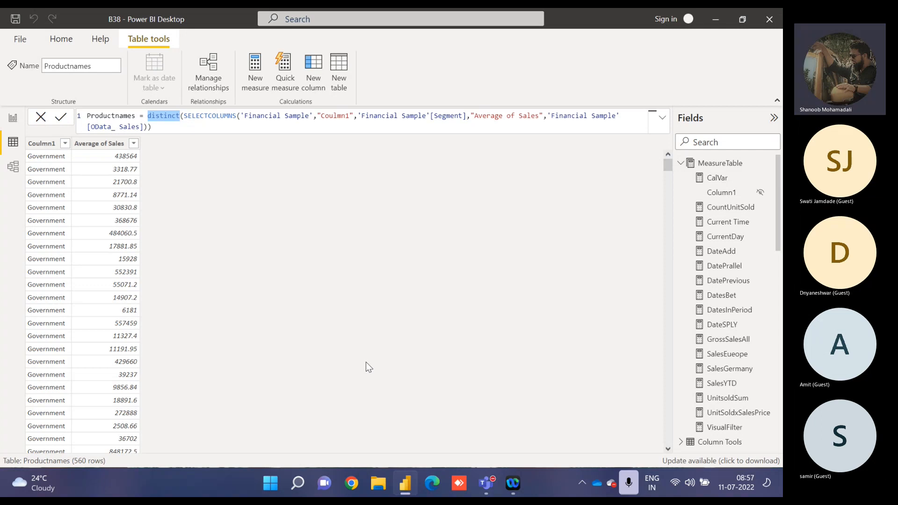
left_click(148, 116)
left_click_drag(149, 116, 157, 133)
key("BackSpace")
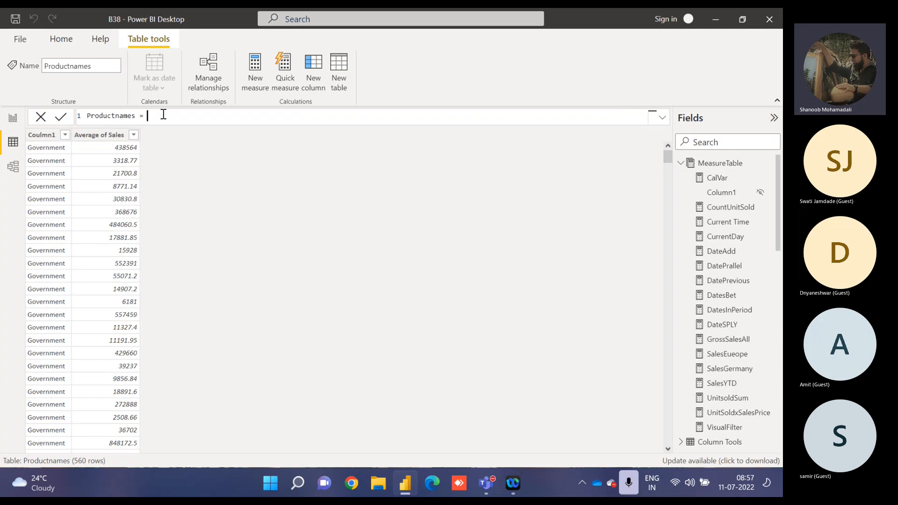
type("group")
key("Tab")
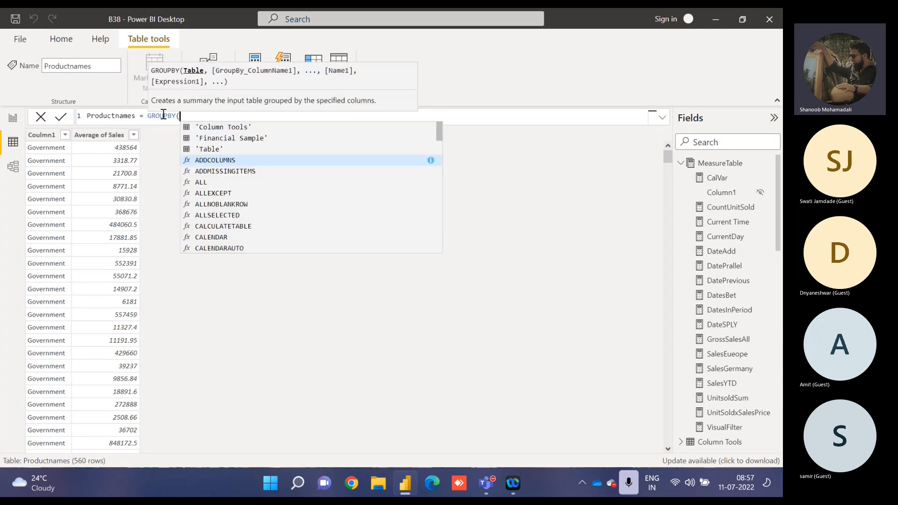
key("Up")
key("Up")
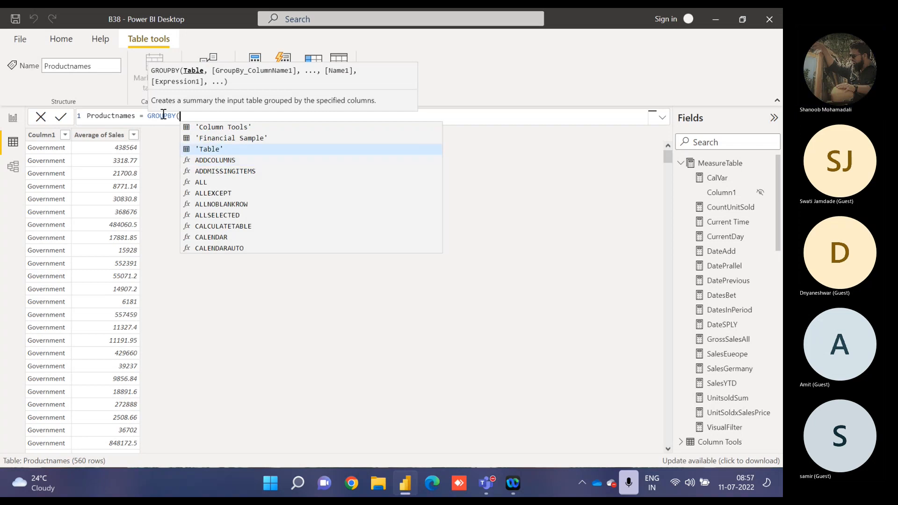
key("Tab")
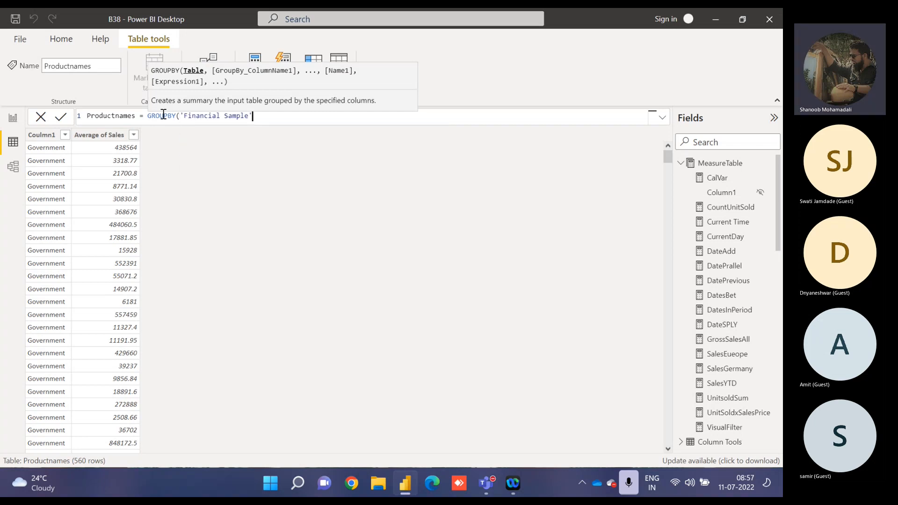
Try naming a column "Column1" as the next GROUPBY argument and entering a segment expression for it.
type(",\"")
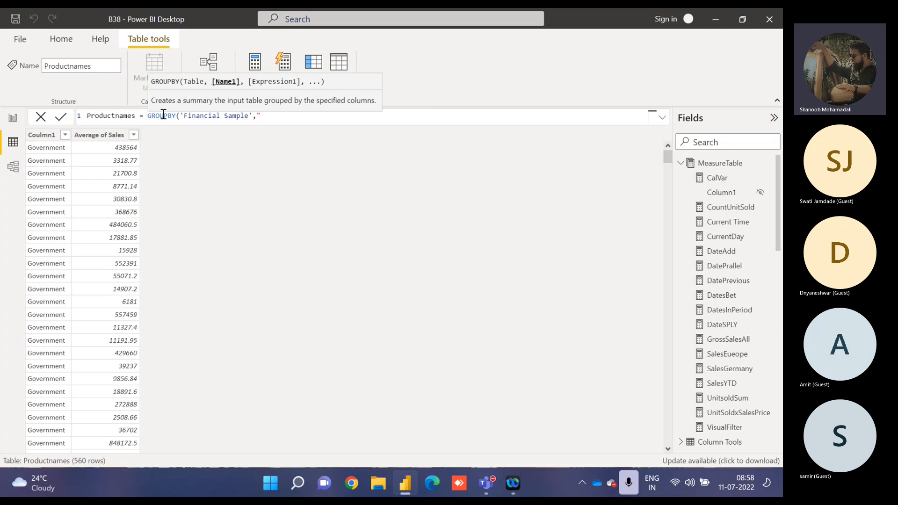
type("Column1\",")
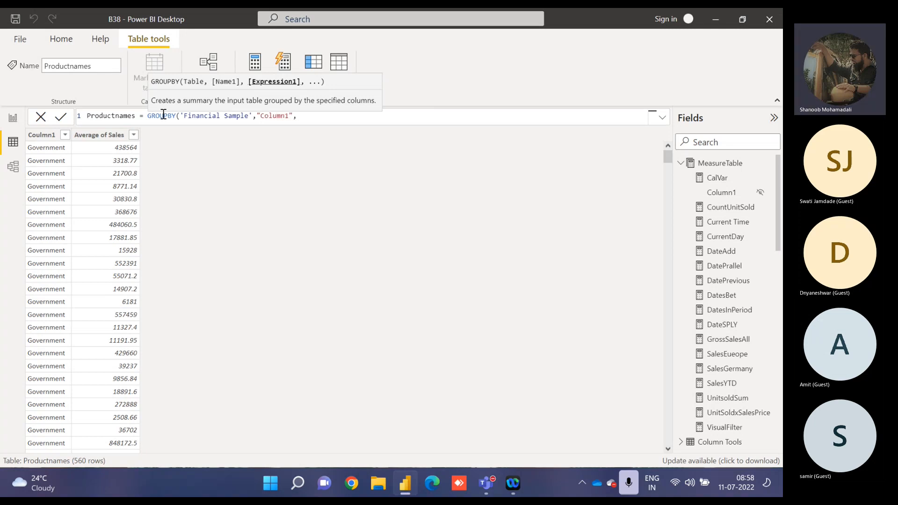
type("segm")
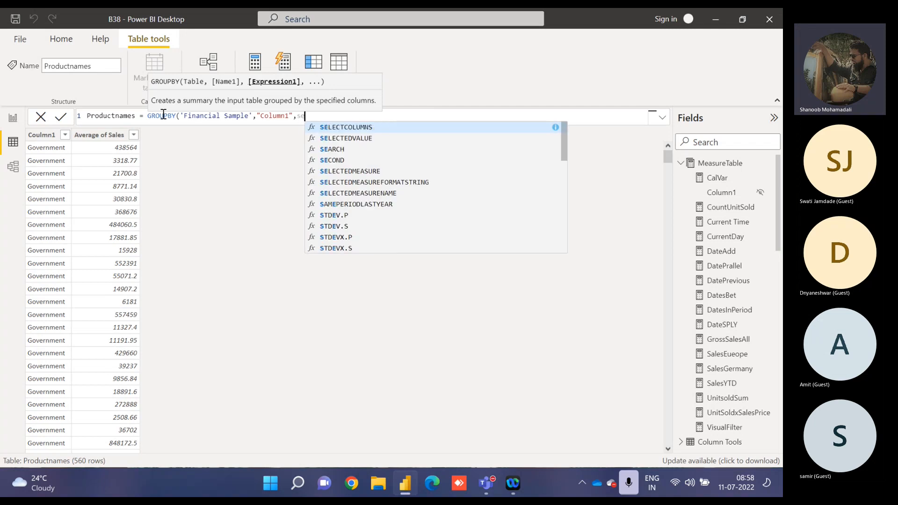
key("BackSpace")
key("BackSpace")
key("BackSpace")
key("BackSpace")
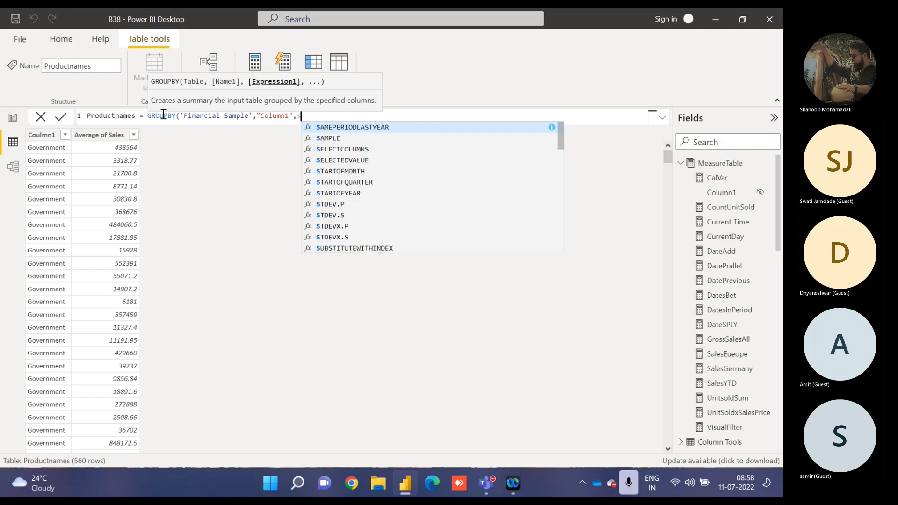
type("dis")
key("BackSpace")
key("BackSpace")
key("BackSpace")
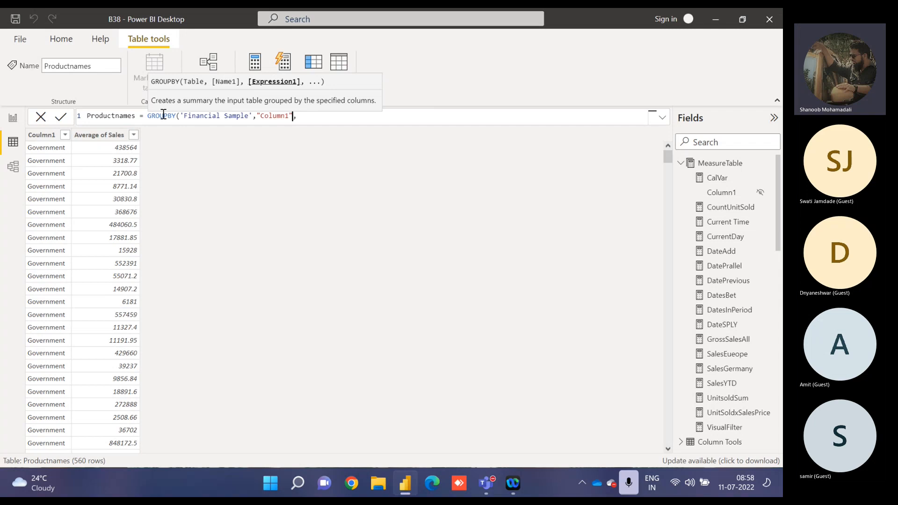
Replace "Column1" with 'Financial Sample'[Segment] as the first group-by column of GROUPBY.
key("shift+Left")
key("shift+Left")
key("shift+Left")
key("shift+Left")
key("shift+Left")
key("shift+Left")
key("shift+Left")
key("shift+Left")
key("shift+Left")
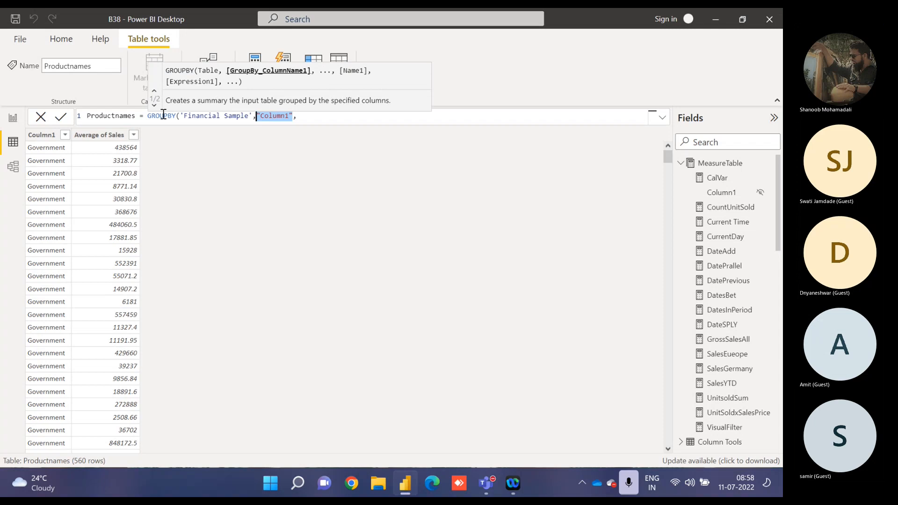
type("segm")
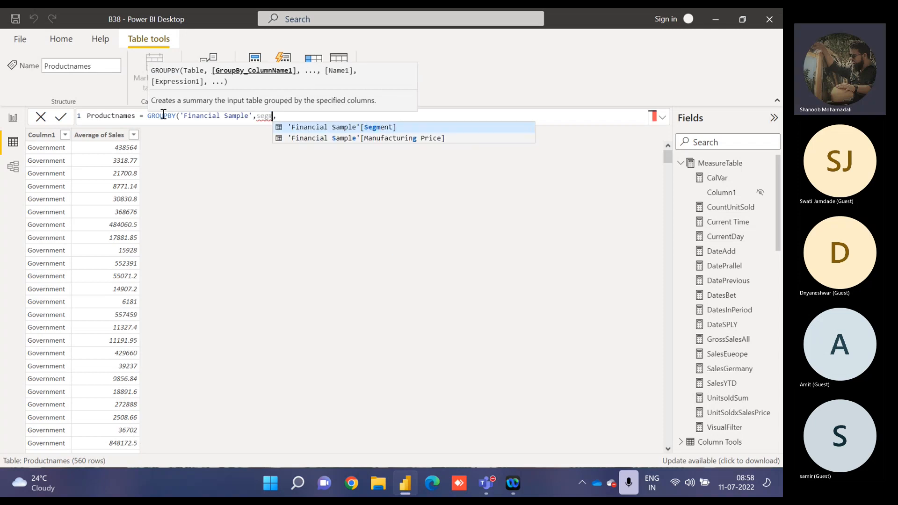
key("Tab")
key("Right")
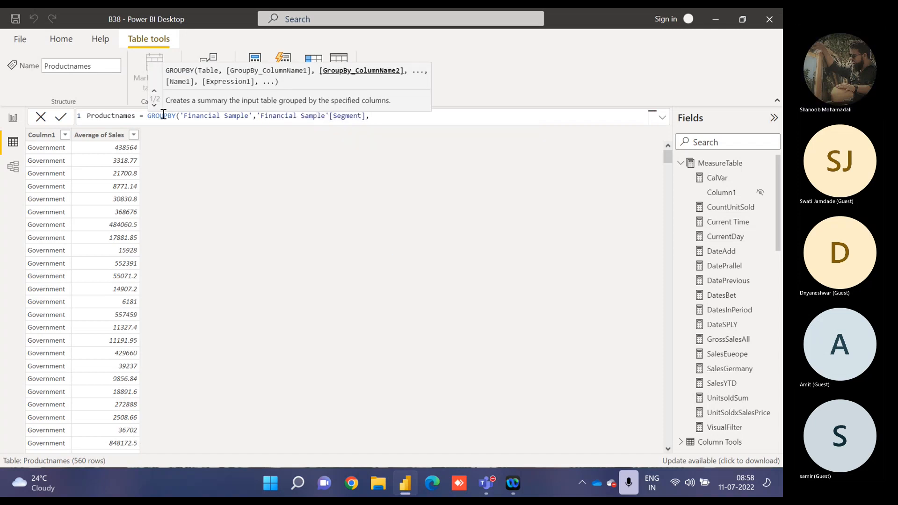
type("averag")
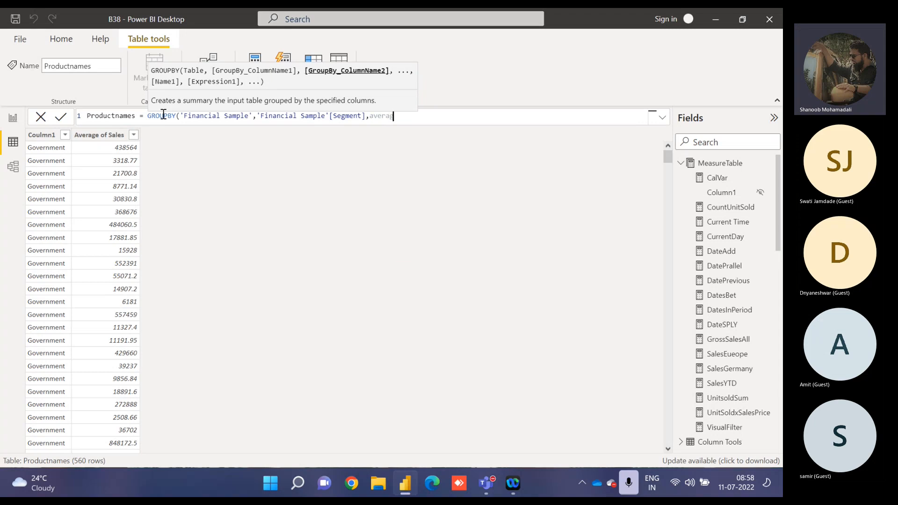
key("BackSpace")
key("BackSpace")
key("BackSpace")
key("BackSpace")
key("BackSpace")
key("BackSpace")
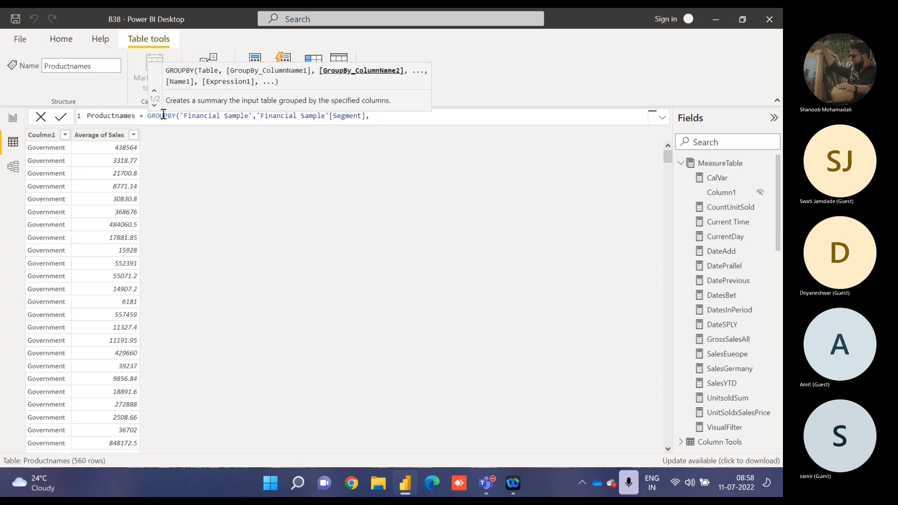
Remove the 'Financial Sample'[Segment] argument from GROUPBY, keeping only the table 'Financial Sample'.
type("'")
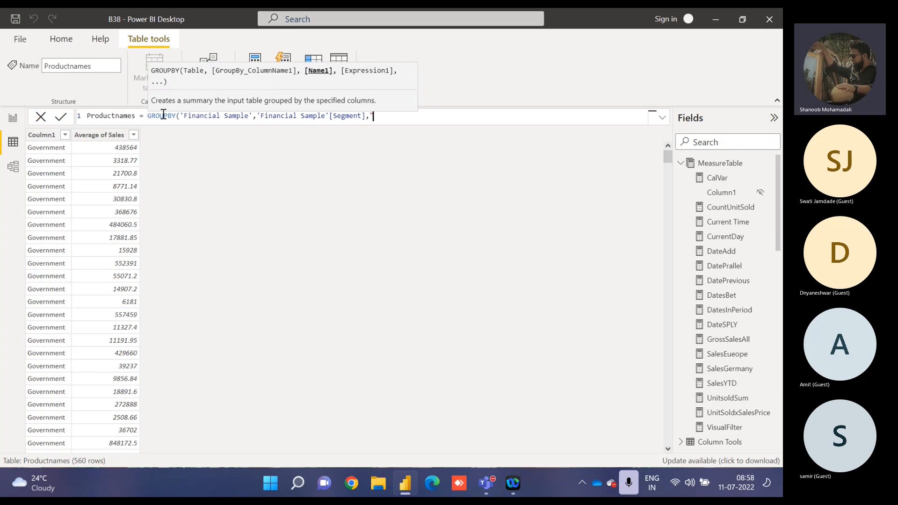
key("BackSpace")
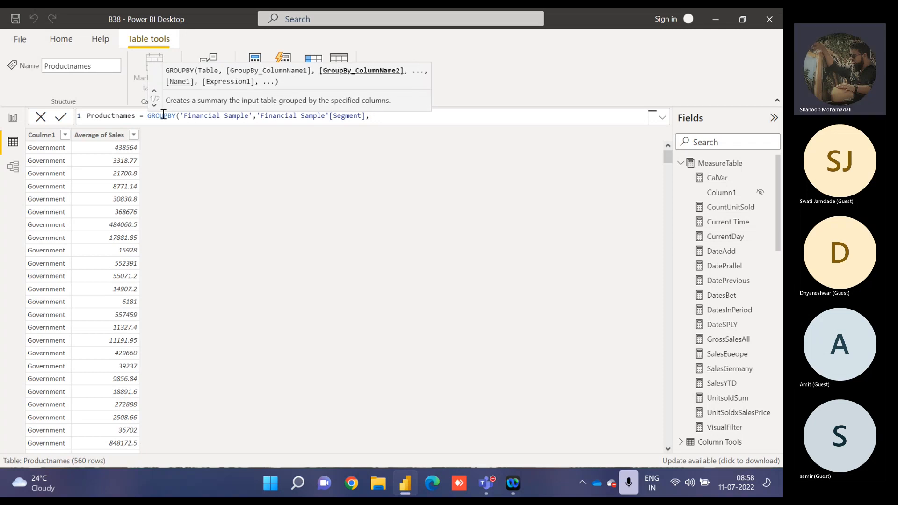
key("BackSpace")
key("BackSpace")
key("BackSpace")
key("BackSpace")
key("BackSpace")
key("BackSpace")
key("BackSpace")
key("BackSpace")
key("BackSpace")
key("BackSpace")
key("BackSpace")
key("BackSpace")
key("BackSpace")
key("BackSpace")
key("BackSpace")
key("BackSpace")
key("BackSpace")
key("BackSpace")
key("BackSpace")
key("BackSpace")
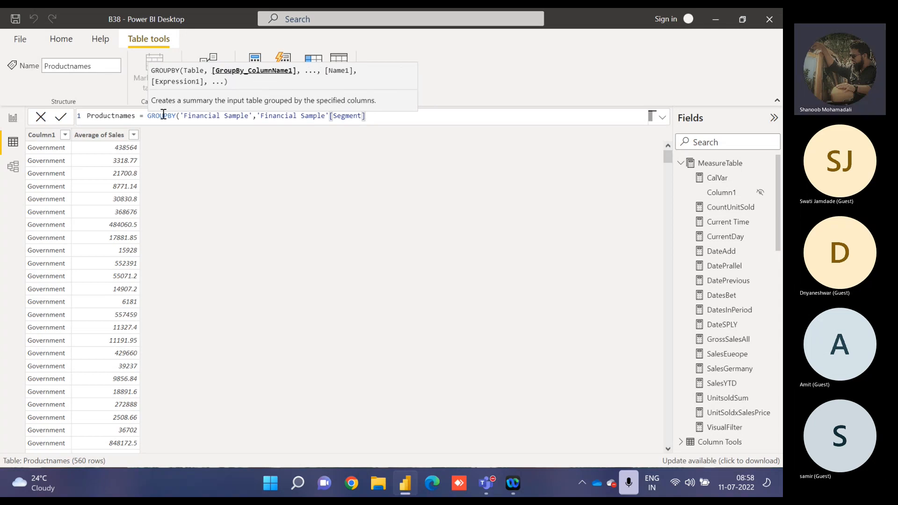
key("BackSpace")
key("BackSpace")
key("BackSpace")
key("BackSpace")
key("BackSpace")
key("BackSpace")
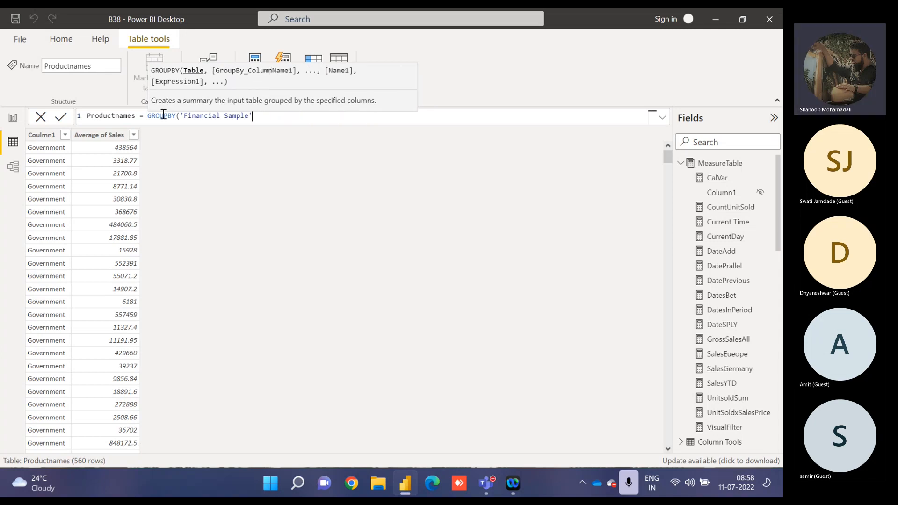
Try entering the column name "Column1" as the GROUPBY argument directly after 'Financial Sample'.
type(",")
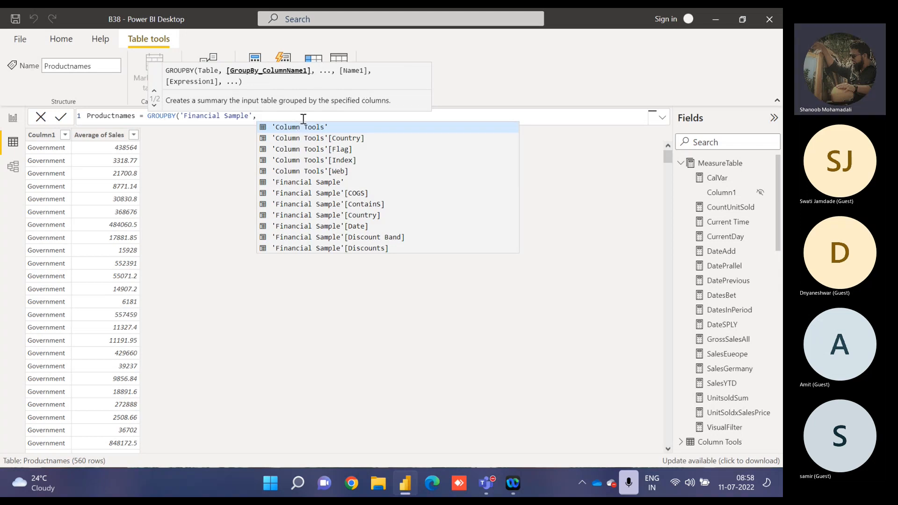
type("\"Column1\"")
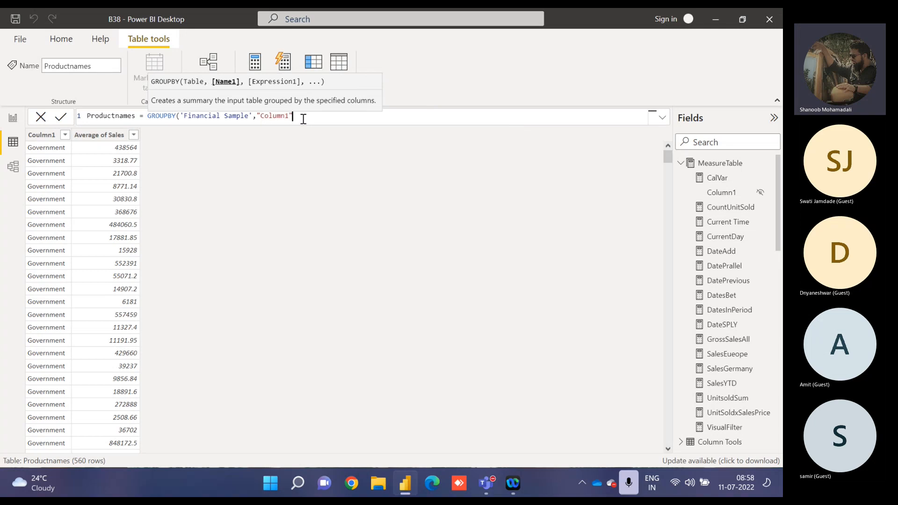
type(",")
key("BackSpace")
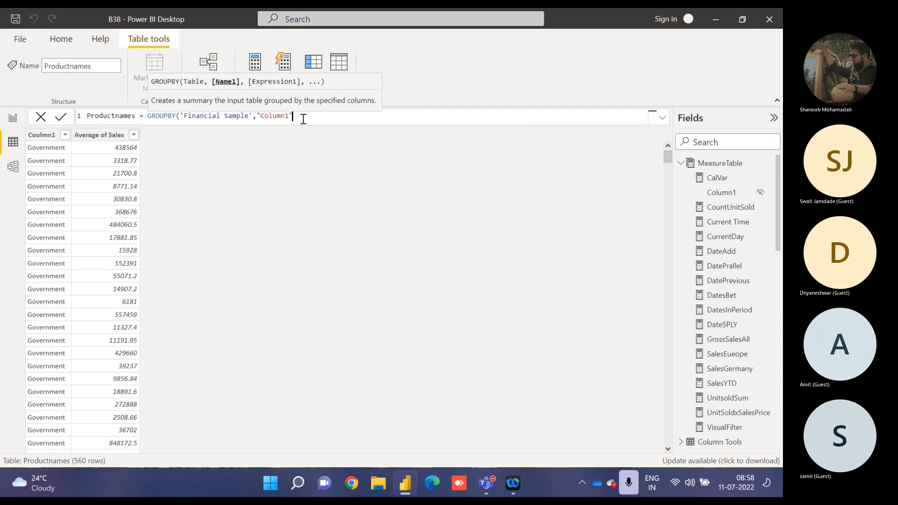
key("BackSpace")
key("BackSpace")
key("BackSpace")
key("BackSpace")
key("BackSpace")
key("BackSpace")
key("BackSpace")
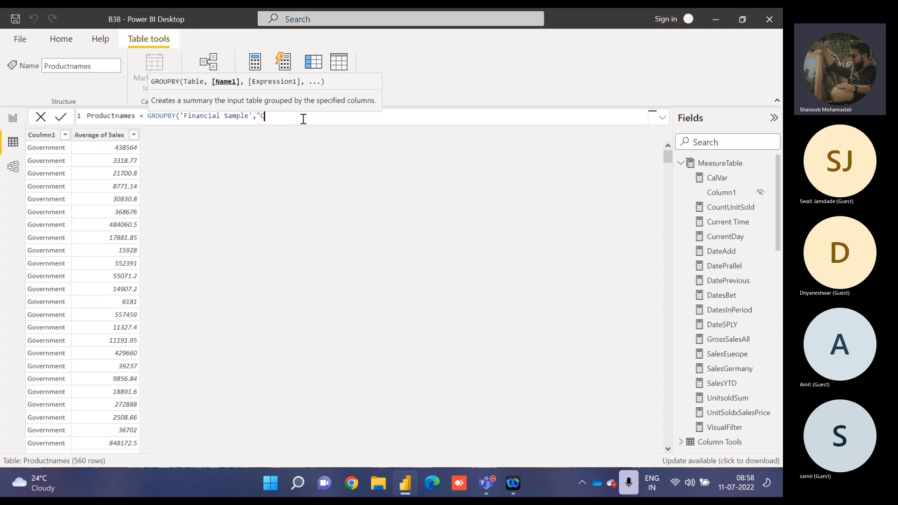
key("BackSpace")
key("BackSpace")
Enter 'Financial Sample'[Segment] and 'Financial Sample'[Gross Sales] as the GROUPBY columns and commit the Productnames formula.
type("s")
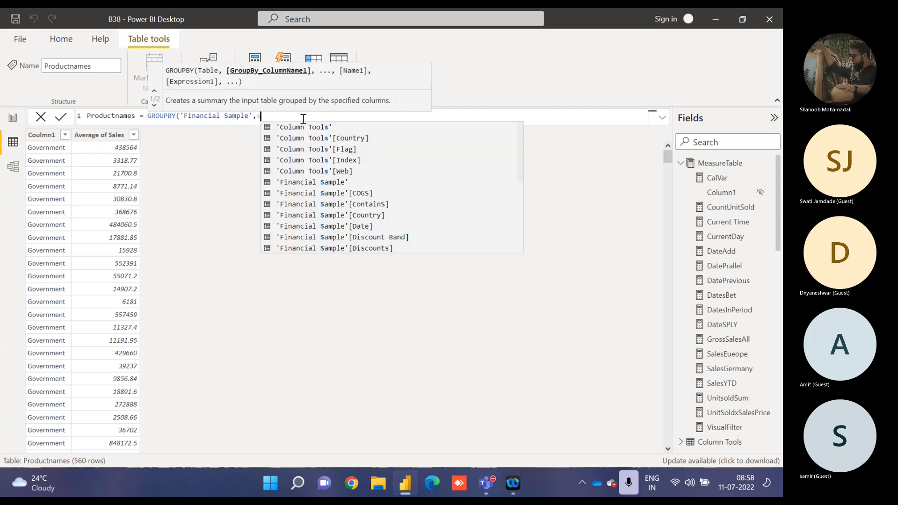
type("egm")
key("Tab")
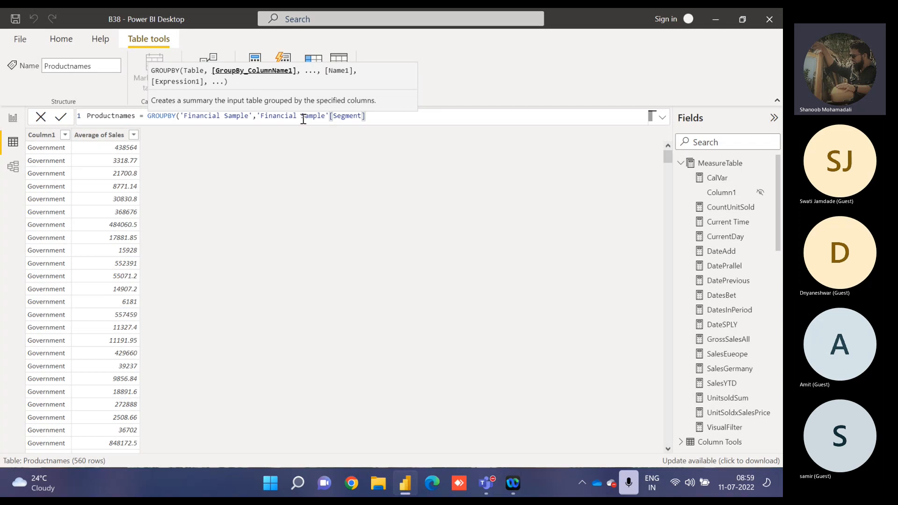
type(",")
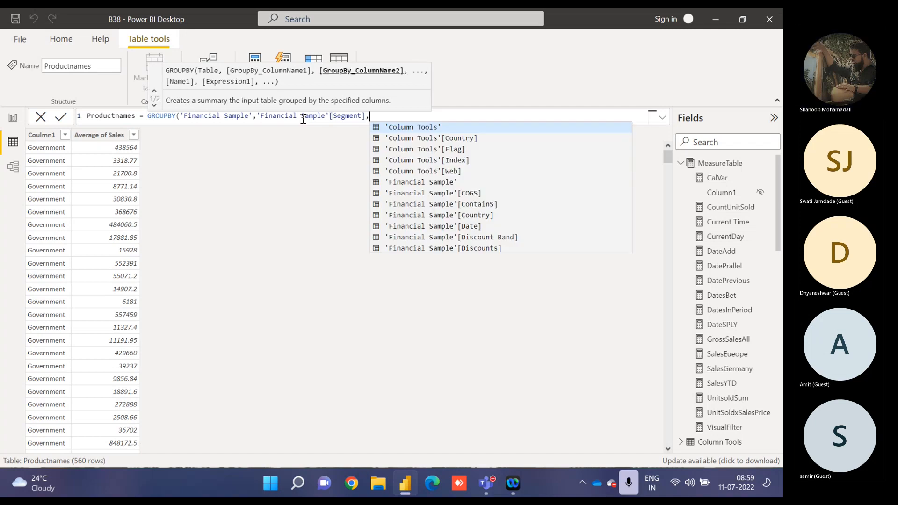
type("sales")
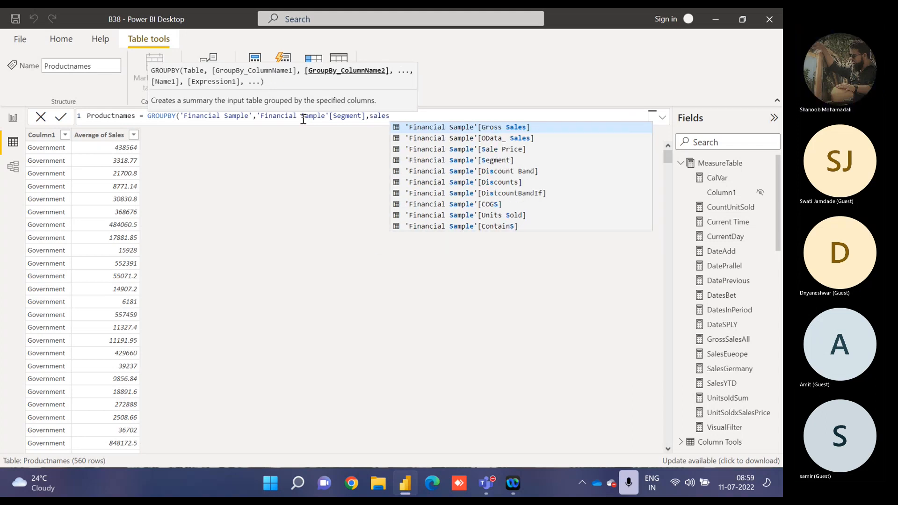
key("Tab")
type(")")
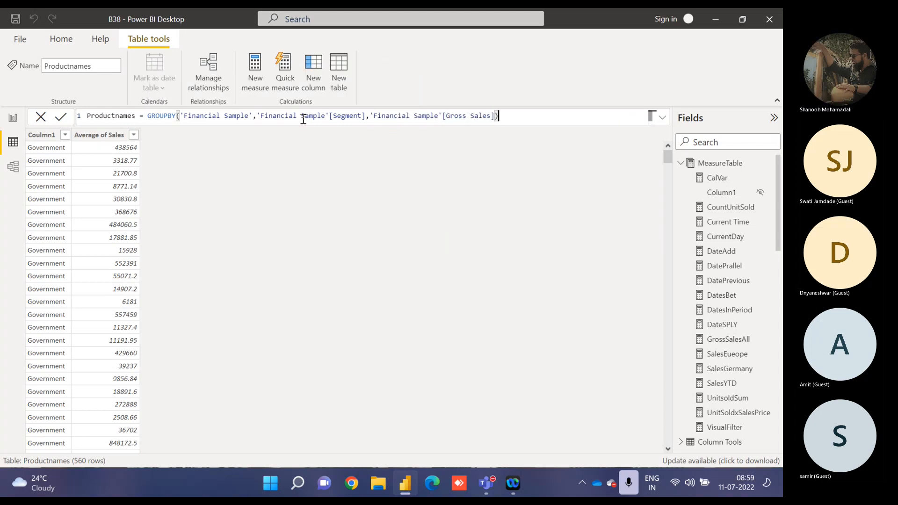
key("Return")
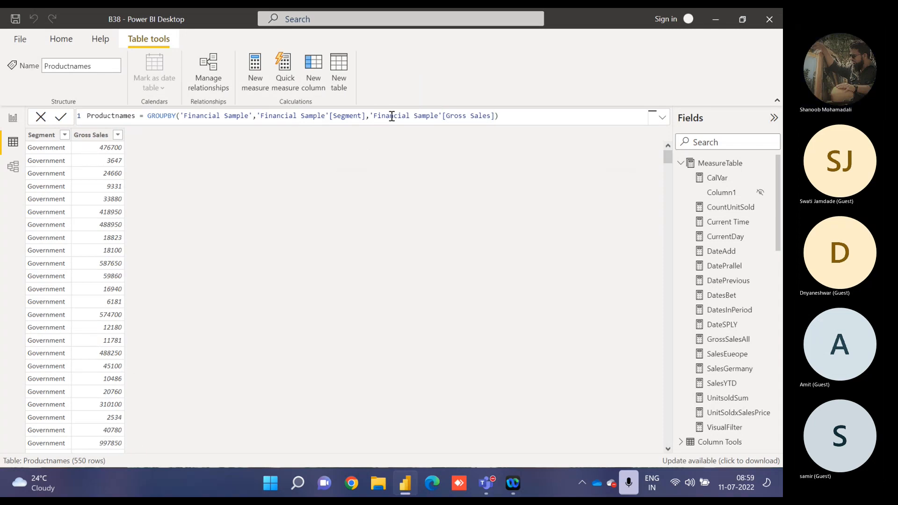
Wrap the 'Financial Sample'[Gross Sales] argument of GROUPBY in an AVERAGE function and commit the formula.
left_click_drag(369, 115, 383, 115)
left_click(370, 115)
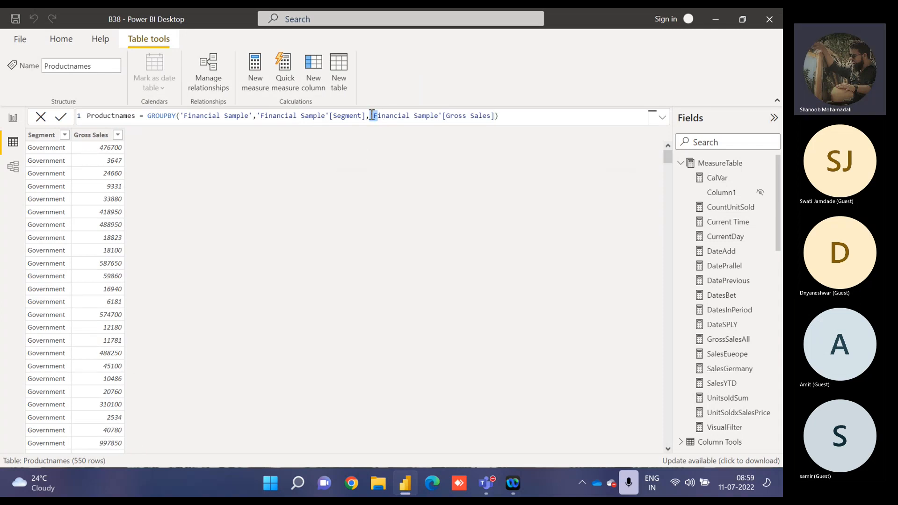
type("average(")
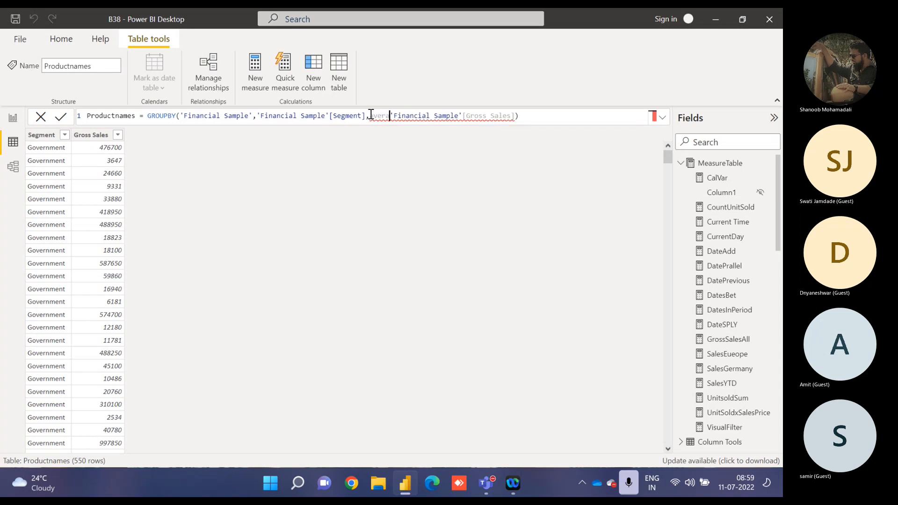
left_click(538, 117)
type(")")
key("Return")
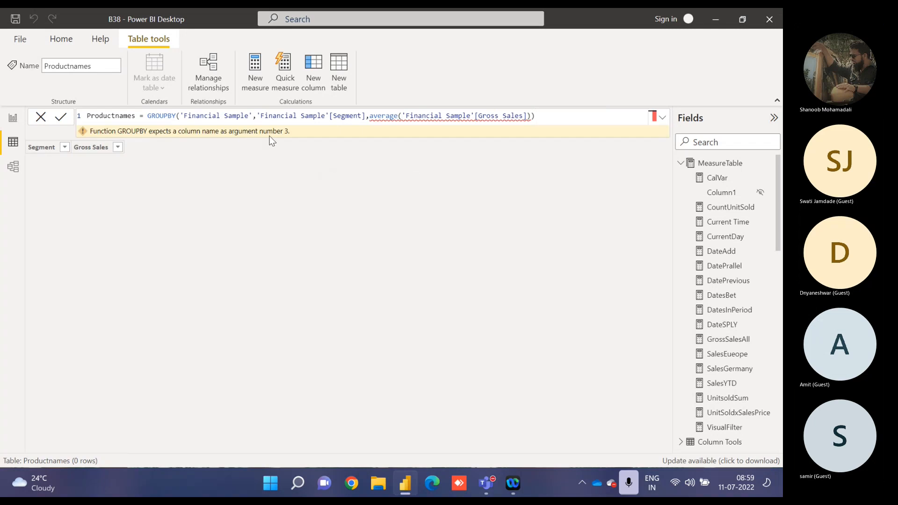
Insert the column name "Column1" as an argument before the AVERAGE expression and commit the formula.
left_click(373, 116)
type("\"")
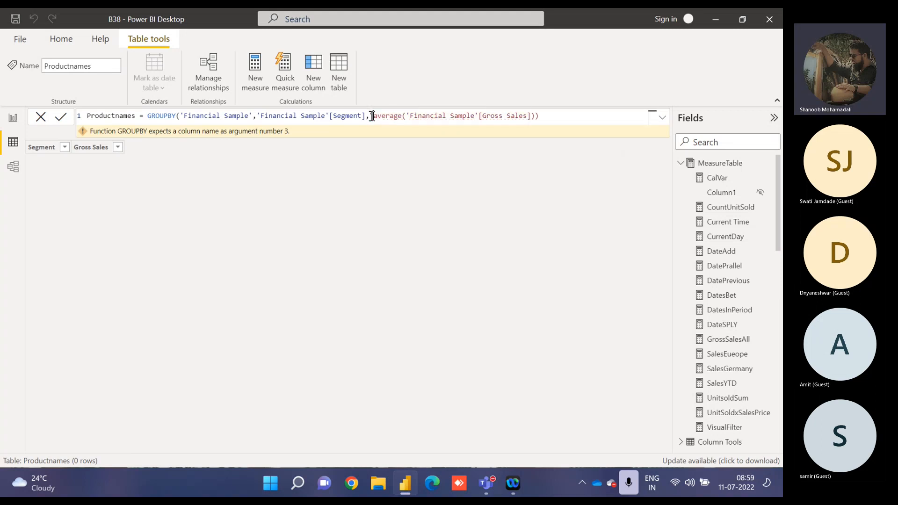
type("COumne")
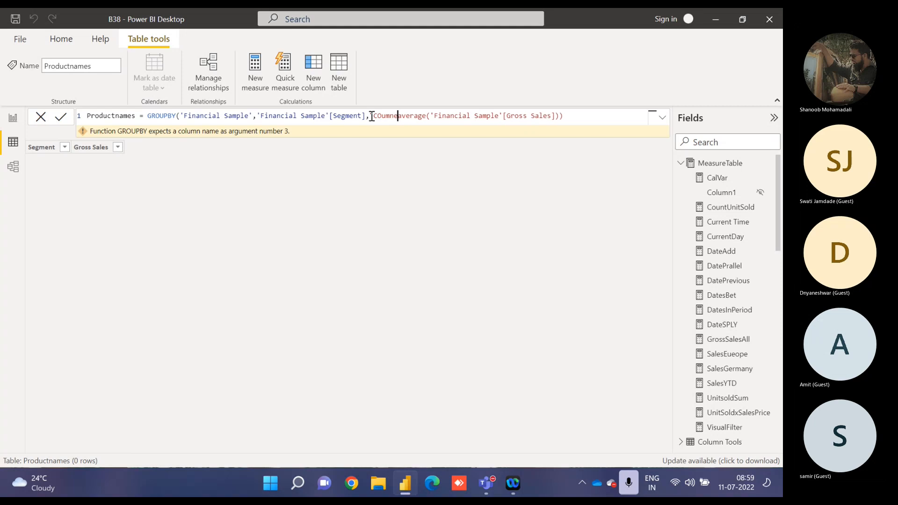
key("BackSpace")
type("1\",")
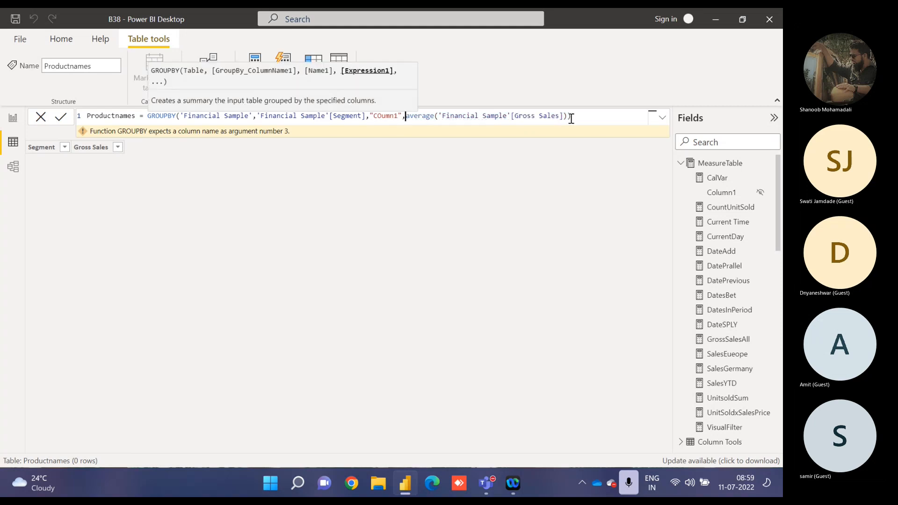
left_click(382, 116)
key("BackSpace")
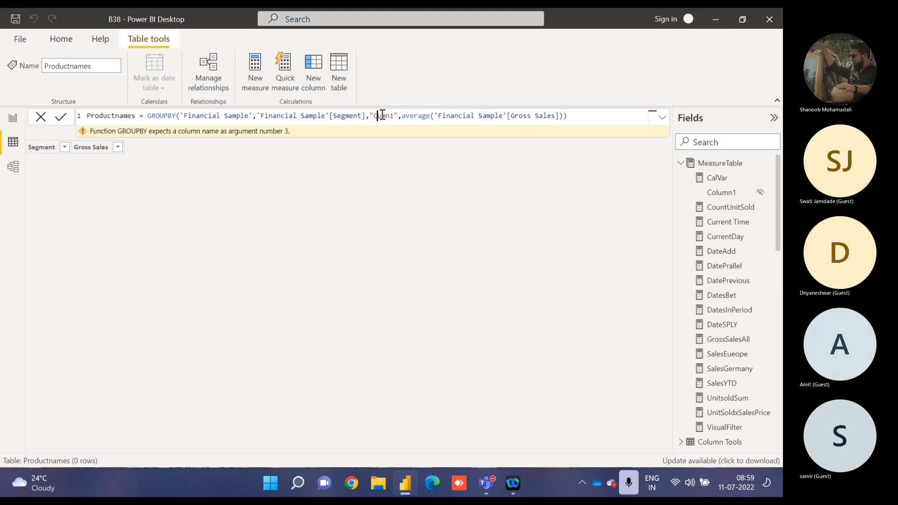
type("ol")
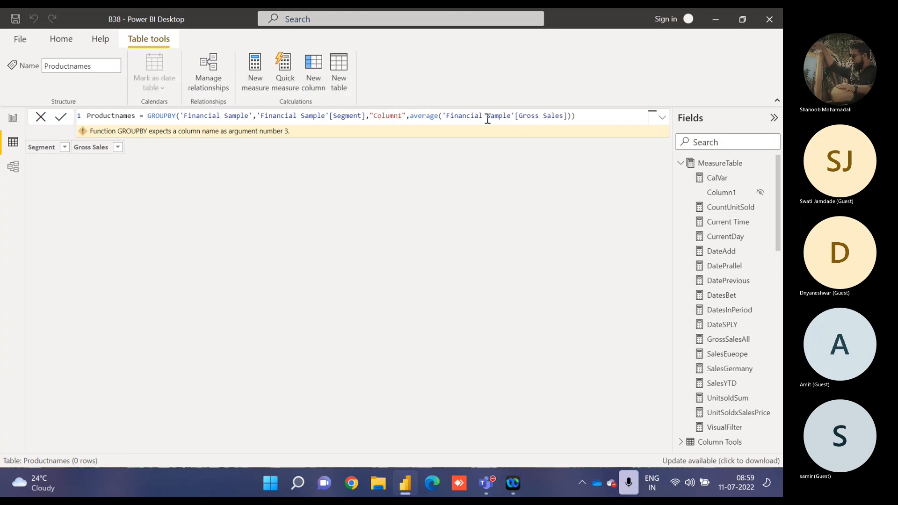
left_click(595, 121)
key("Return")
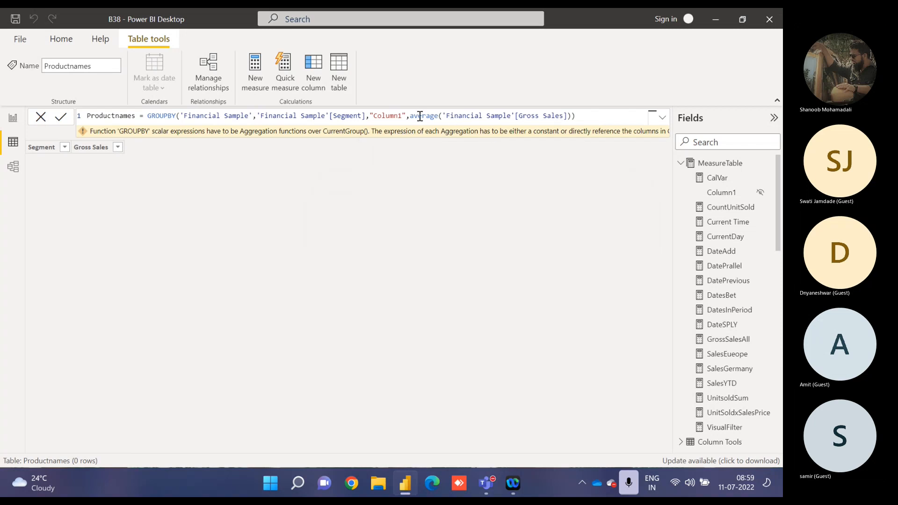
Delete the AVERAGE expression that follows "Column1" in the GROUPBY formula, including the closing parentheses.
left_click_drag(410, 117, 693, 101)
key("Right")
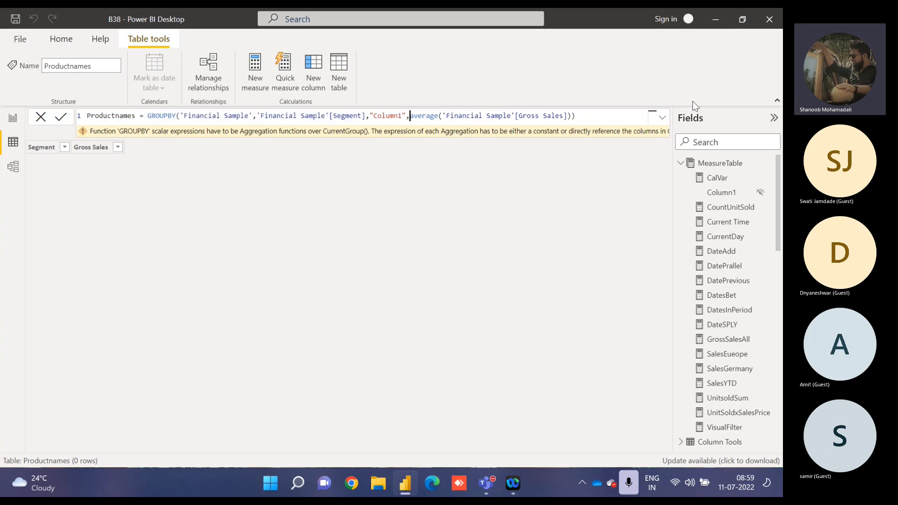
key("shift+Right")
key("shift+Right")
key("shift+Right")
key("shift+Right")
key("shift+Right")
key("shift+Right")
key("shift+Right")
key("shift+Right")
key("shift+Right")
key("shift+Right")
key("shift+Right")
key("shift+Right")
key("shift+Right")
key("shift+Right")
key("shift+Right")
key("shift+Right")
key("shift+Right")
key("shift+Right")
key("shift+Right")
key("shift+Right")
key("shift+Right")
key("shift+Right")
key("shift+Right")
key("shift+Right")
key("shift+Right")
key("shift+Right")
key("shift+Right")
key("shift+Right")
key("shift+Right")
key("shift+Right")
key("shift+Right")
key("shift+Right")
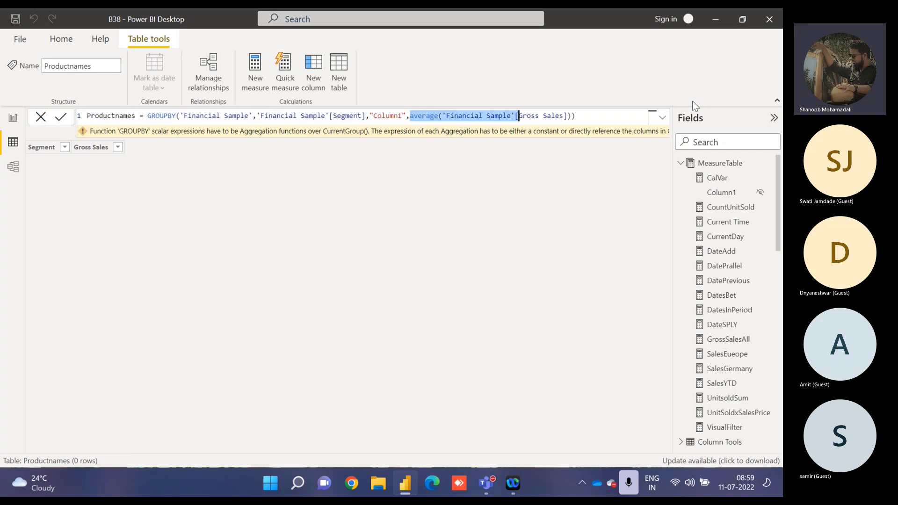
key("BackSpace")
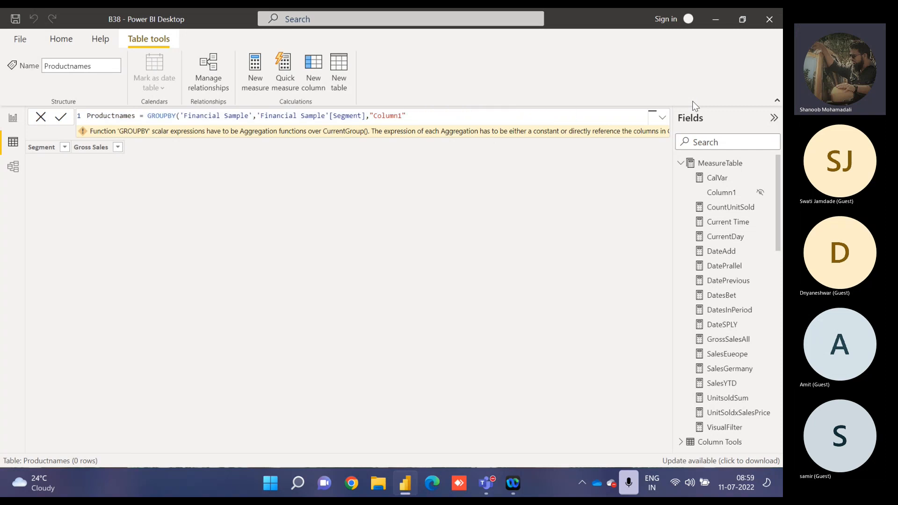
Enter AVERAGE('Financial Sample'[Gross Sales]) as the expression for "Column1" and close the GROUPBY function.
type(",")
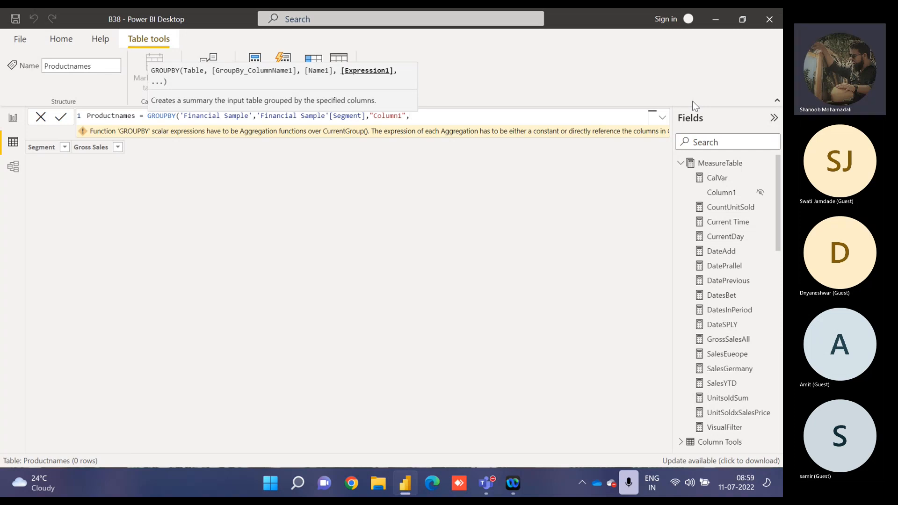
type("S")
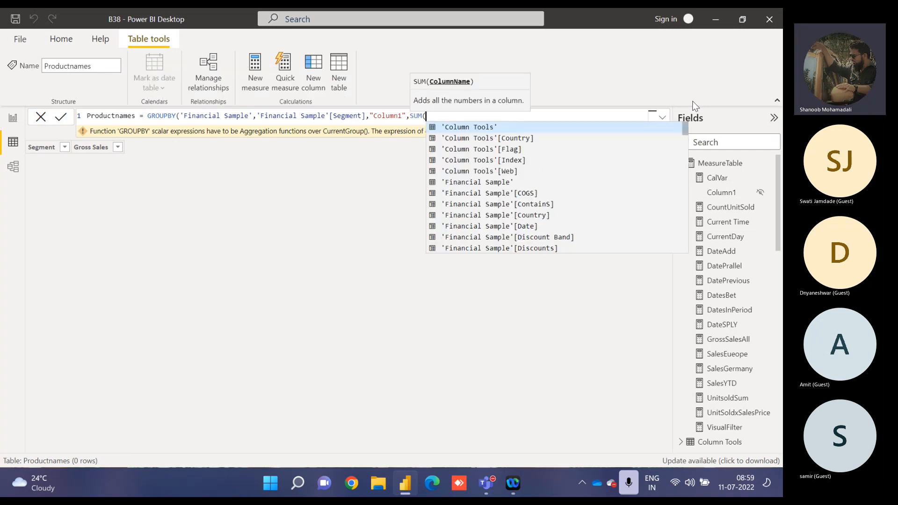
key("BackSpace")
type("AVERAGE(")
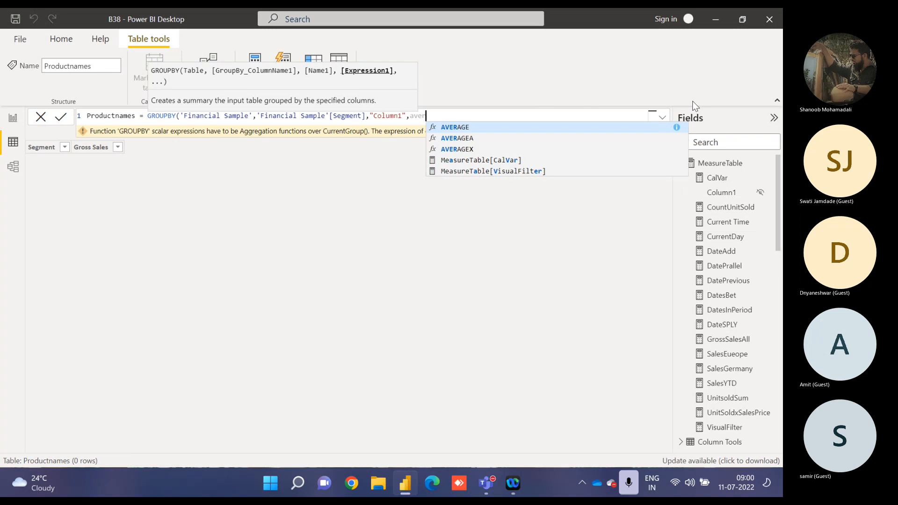
type("gro")
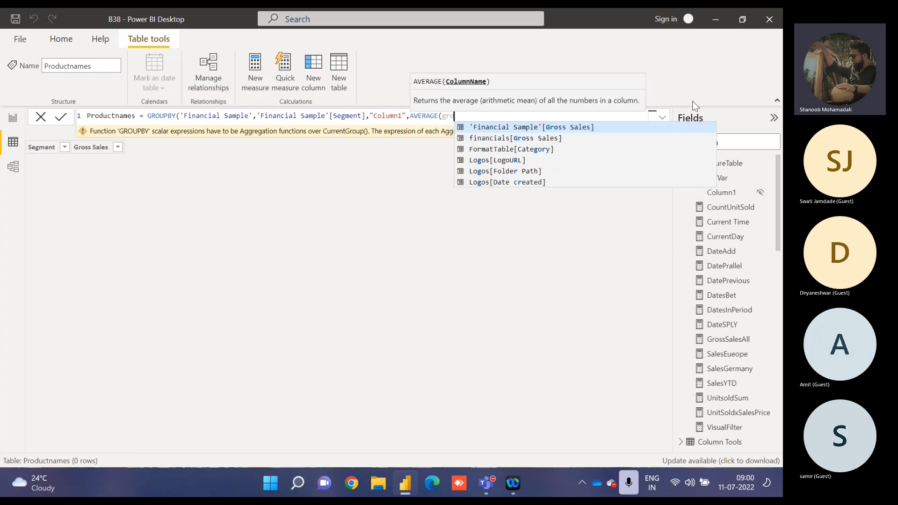
key("Tab")
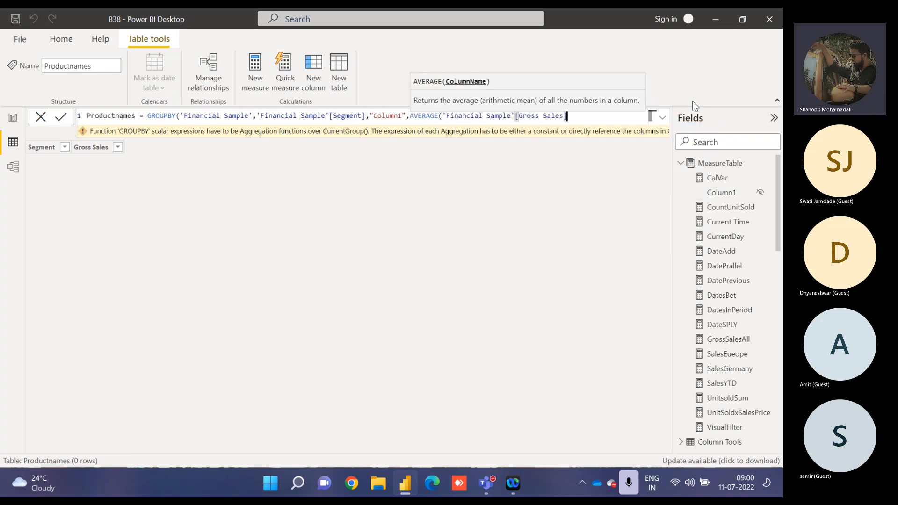
type(")")
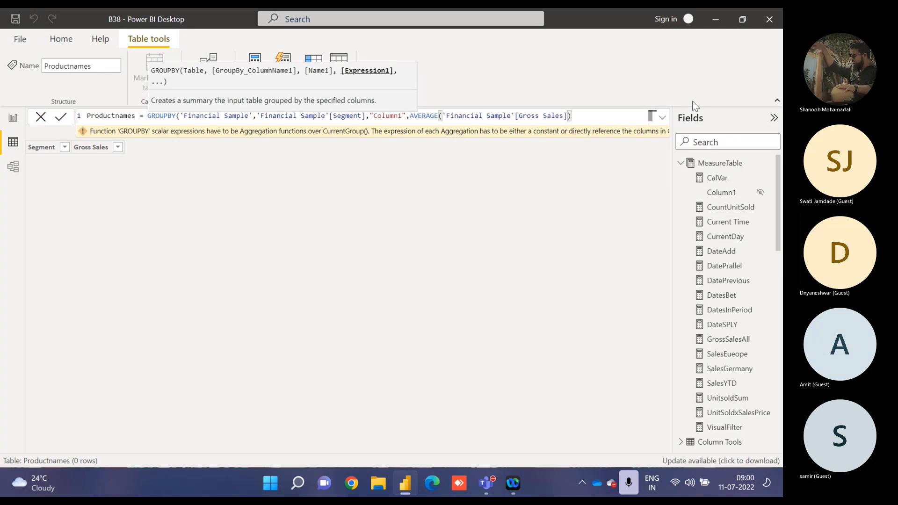
type(",")
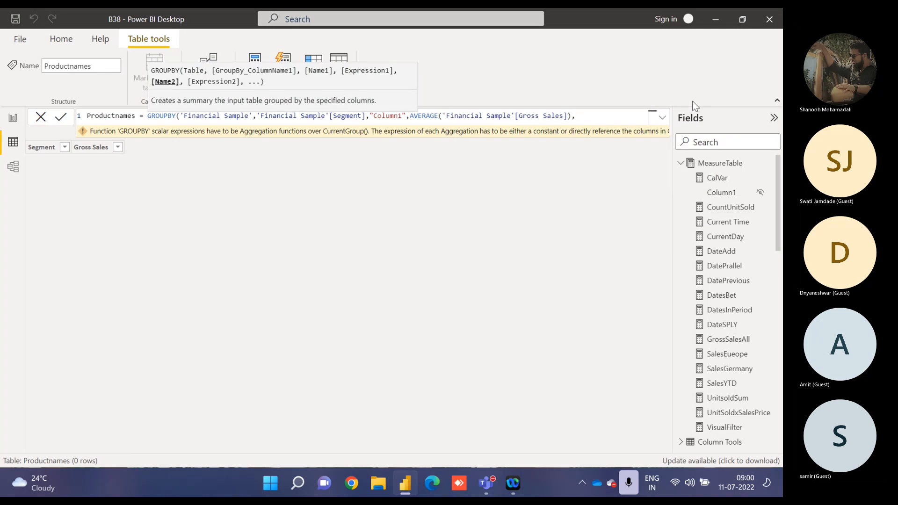
key("BackSpace")
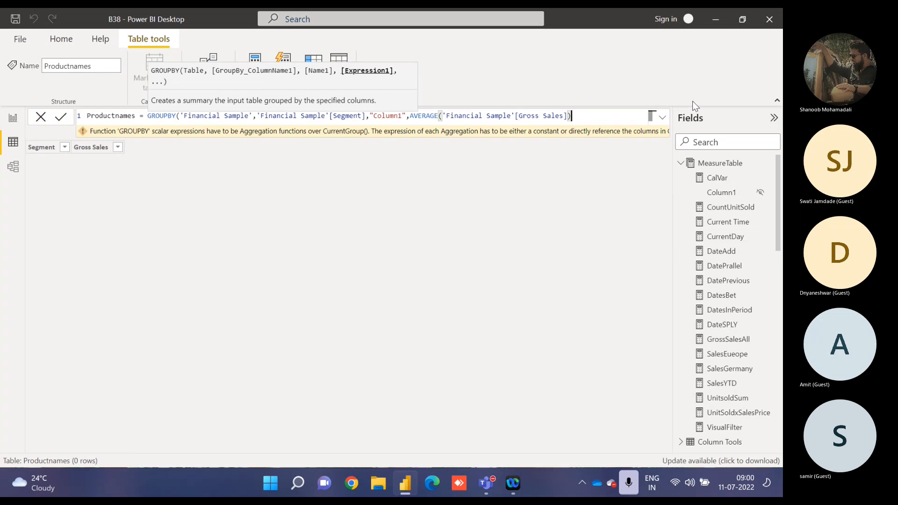
type(")")
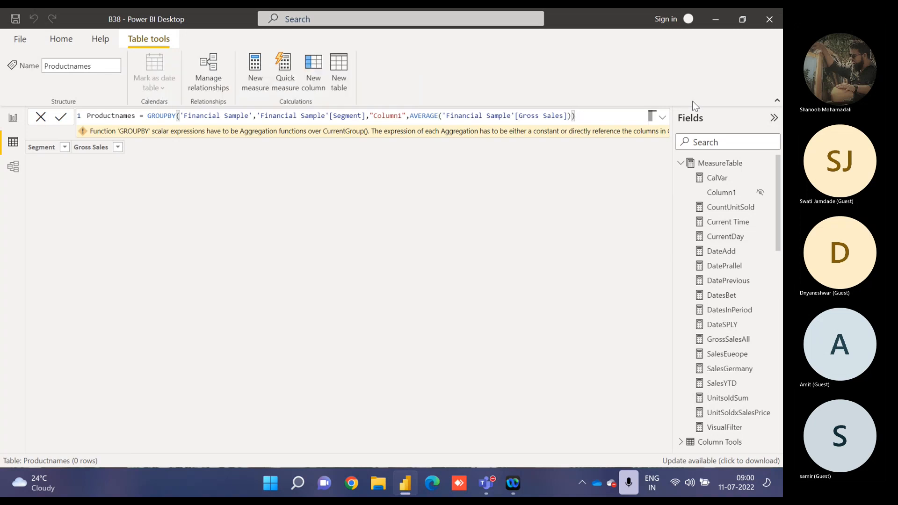
Try adding "Sales" as another name argument after the AVERAGE expression in the GROUPBY formula and commit it.
key("Return")
left_click(620, 117)
key("BackSpace")
key("BackSpace")
type("),")
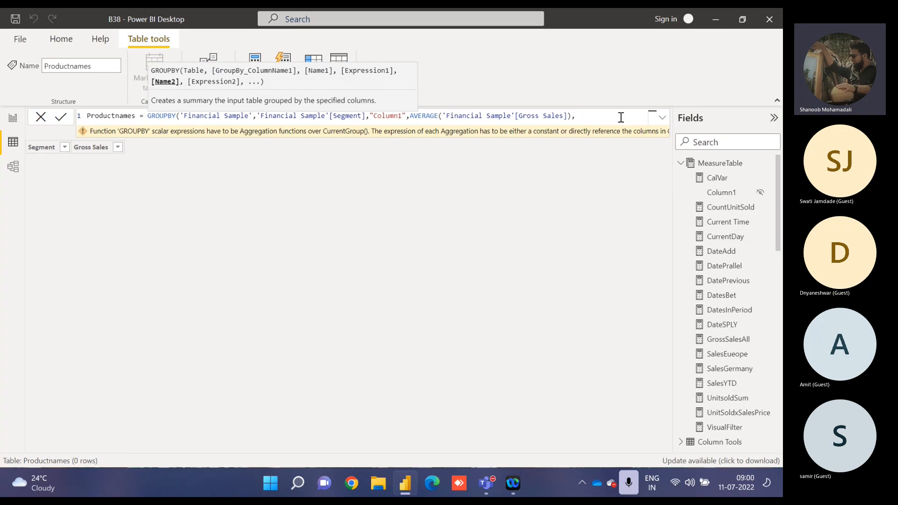
type("\"Sales\")")
key("Return")
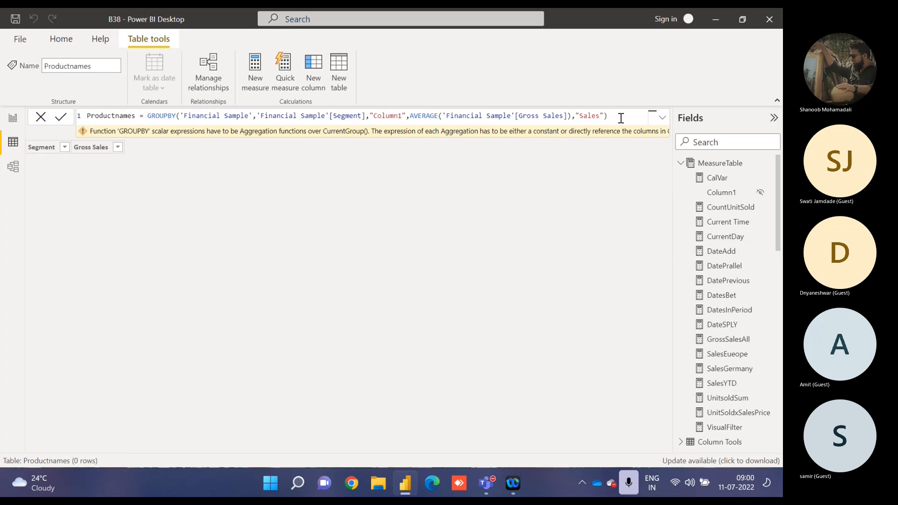
Delete the "Sales" argument and its closing parenthesis from the end of the GROUPBY formula.
left_click(441, 116)
left_click_drag(571, 116, 607, 116)
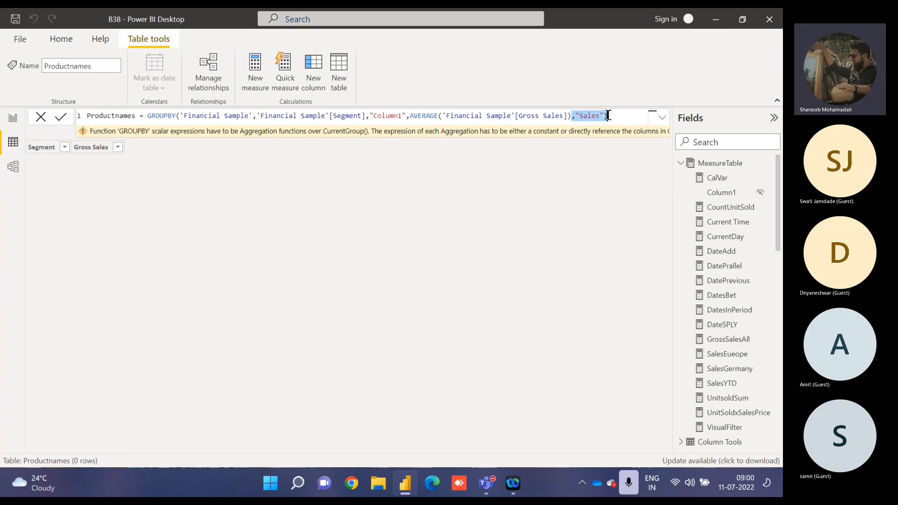
key("BackSpace")
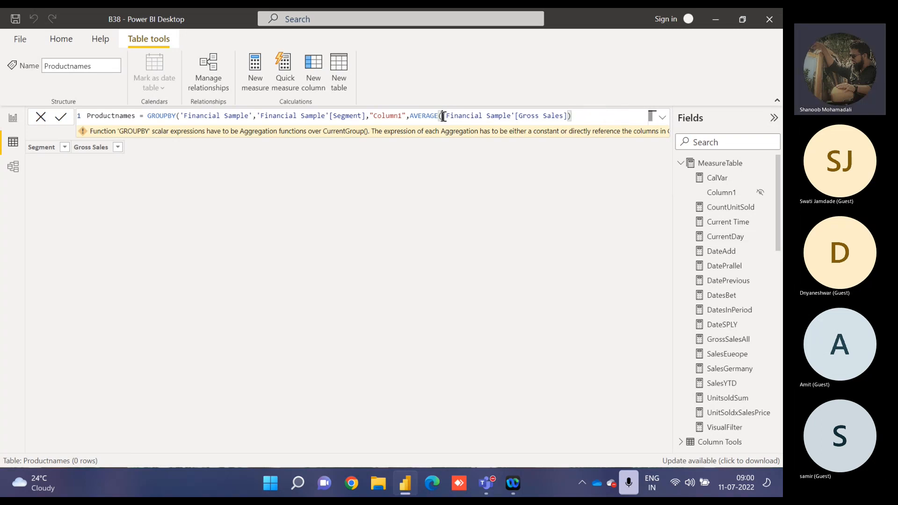
Insert currentgroup() as the first argument of AVERAGE, before 'Financial Sample'[Gross Sales].
left_click(443, 116)
type("Curre")
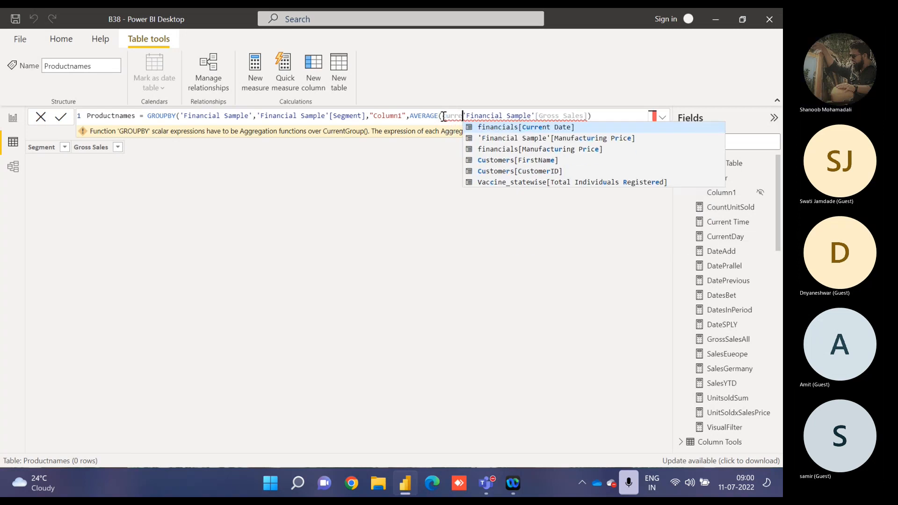
type("ntgroup")
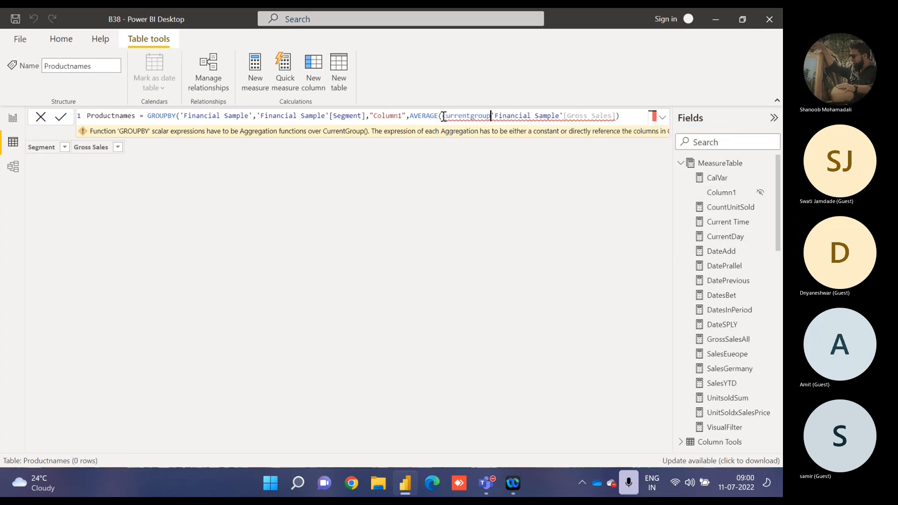
type("()")
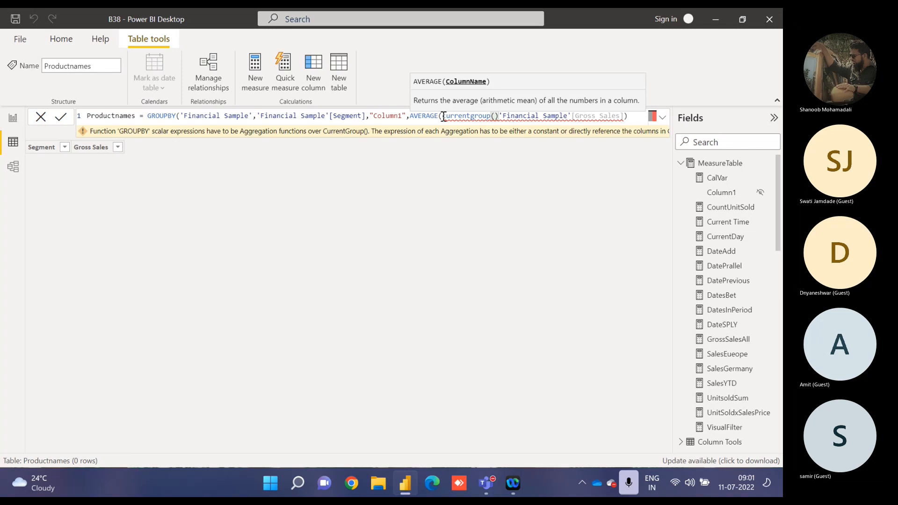
type(",")
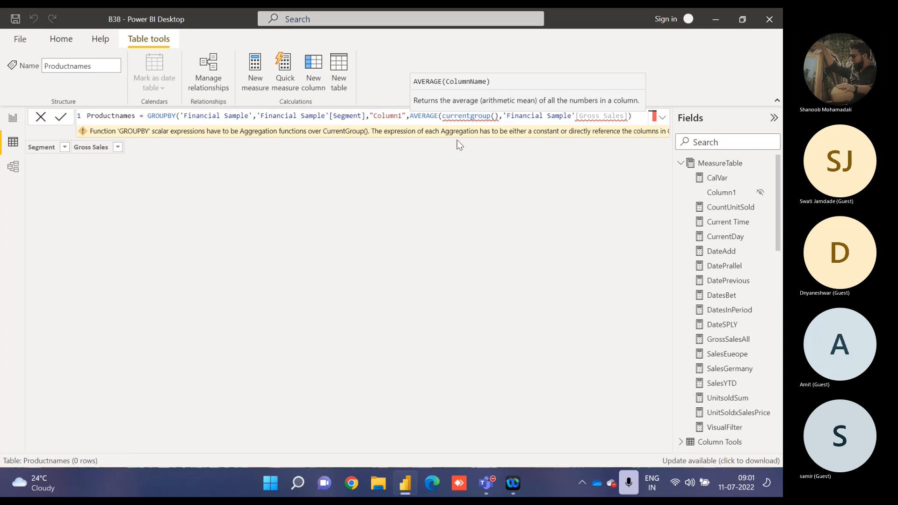
Change the AVERAGE function to AVERAGEX, close the GROUPBY function and commit the formula.
double_click(410, 115)
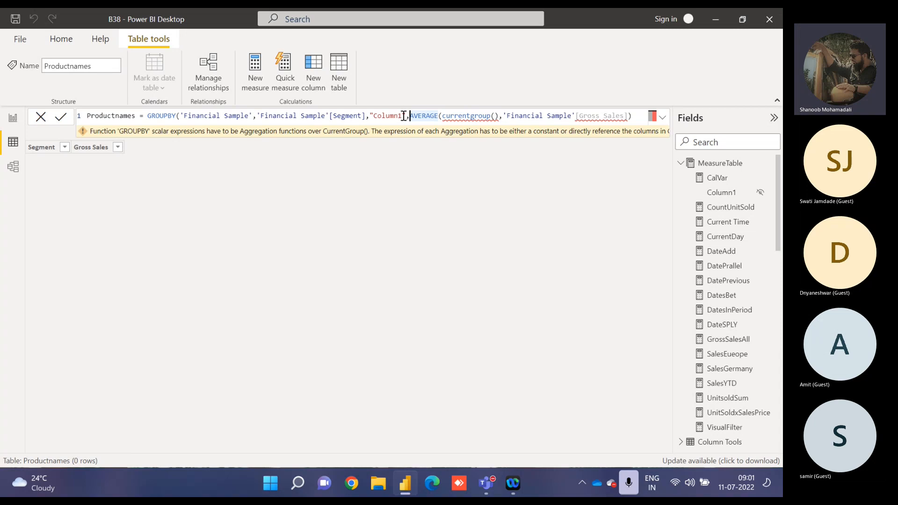
left_click(439, 116)
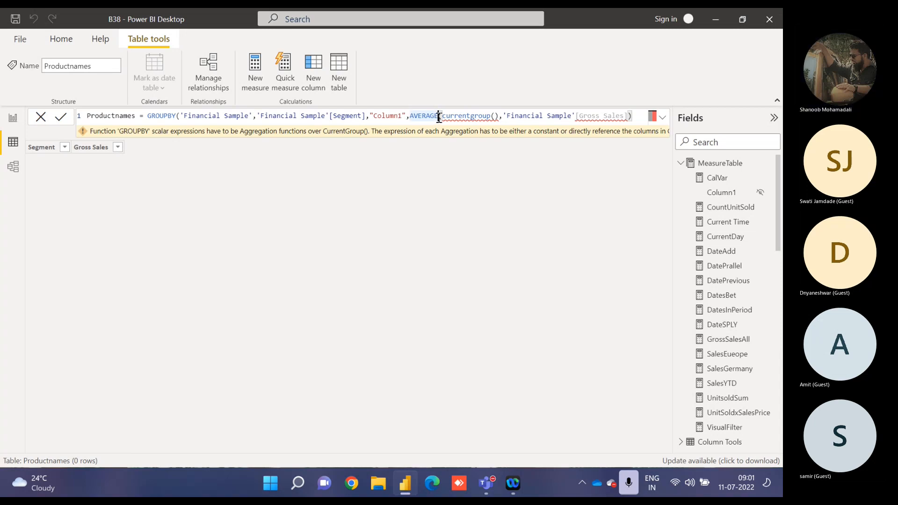
type("X")
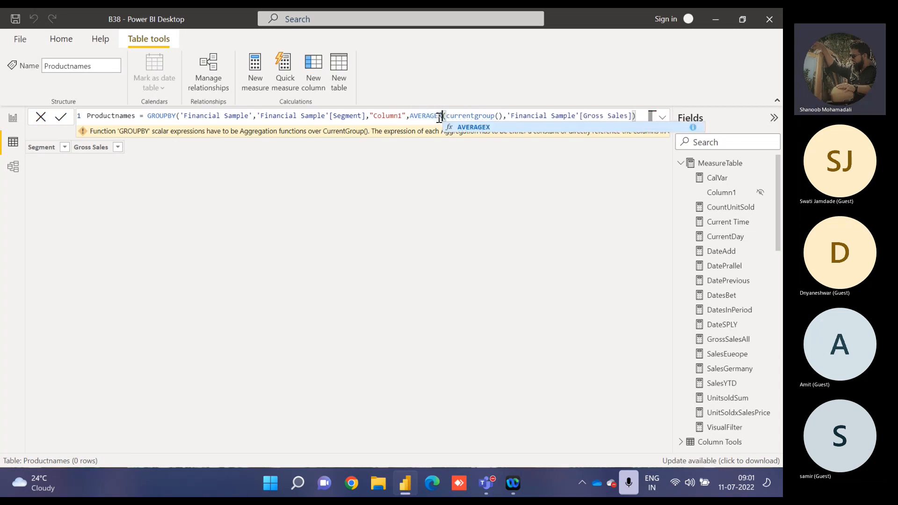
left_click(637, 115)
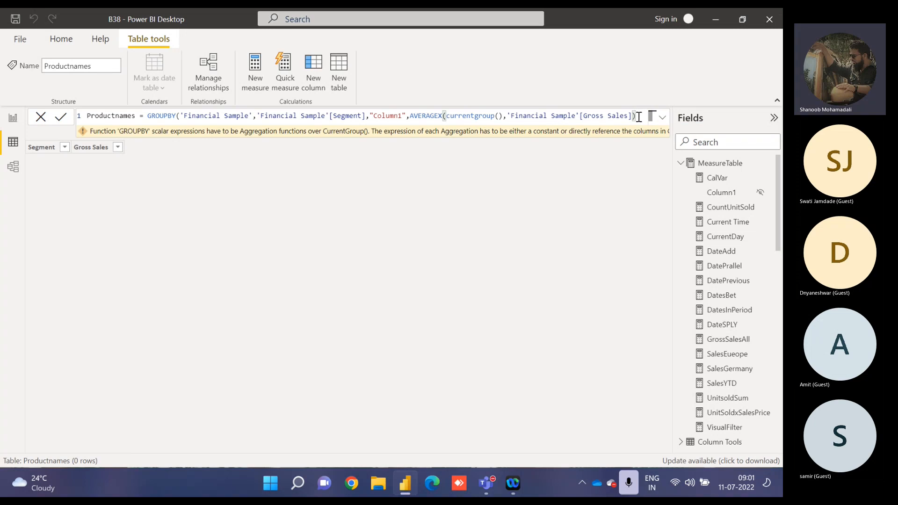
type(")")
key("Return")
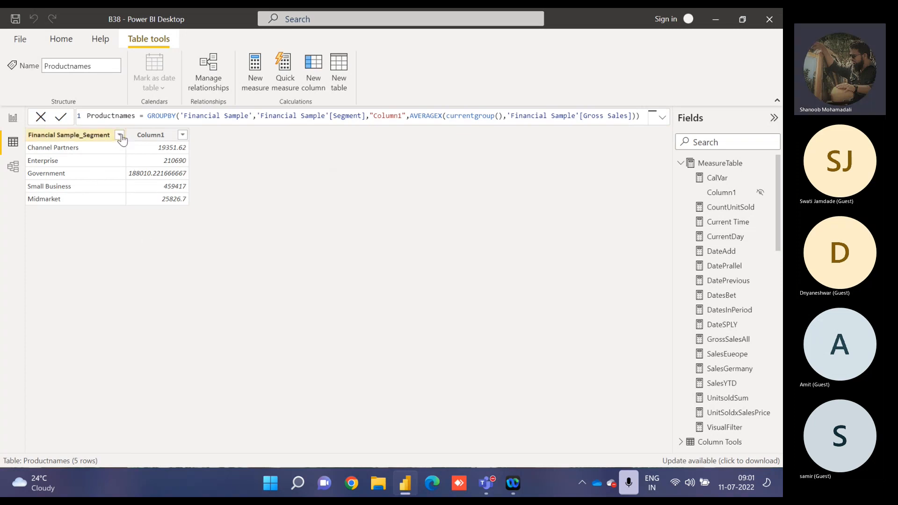
Replace the column name "Column1" with "Average of Gross Sales" in the GROUPBY formula and commit it.
mouse_move(125, 139)
left_mouse_down()
mouse_move(86, 135)
mouse_move(119, 139)
left_mouse_up()
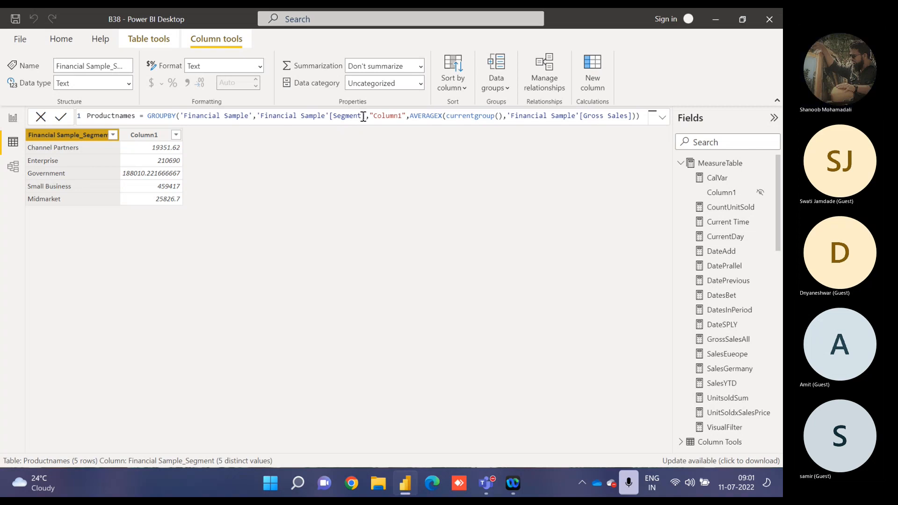
left_click_drag(365, 116, 181, 115)
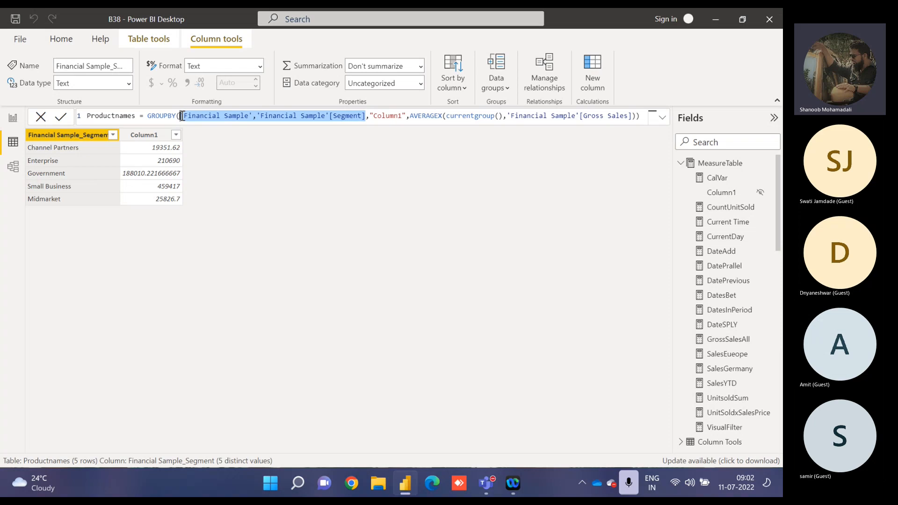
left_click(374, 116)
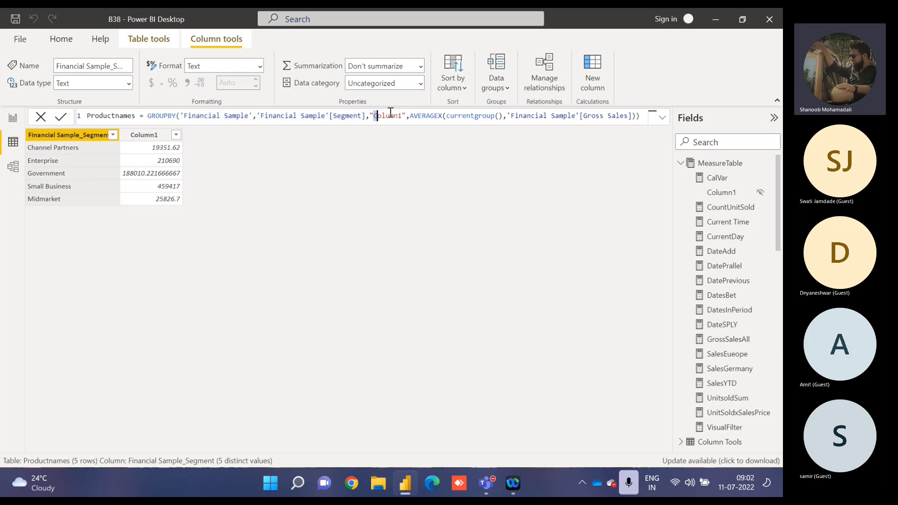
left_click_drag(391, 115, 403, 115)
type("Average")
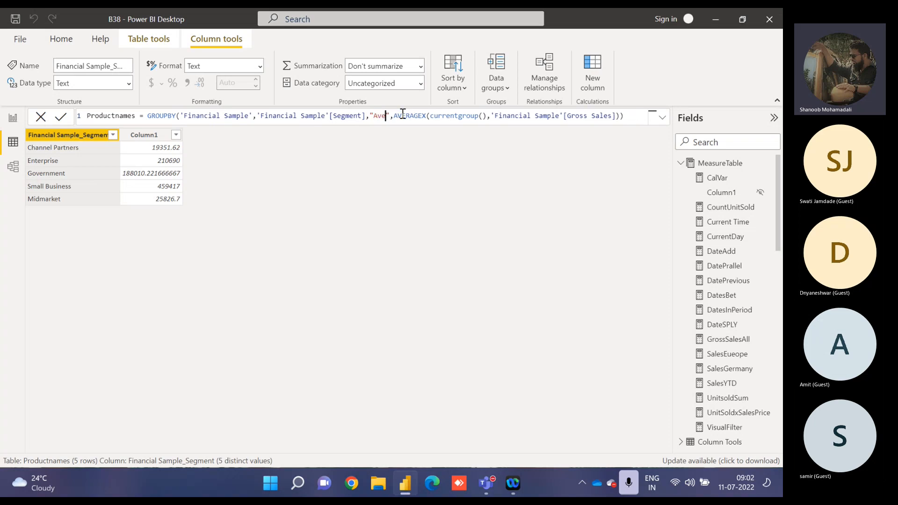
type(" of ")
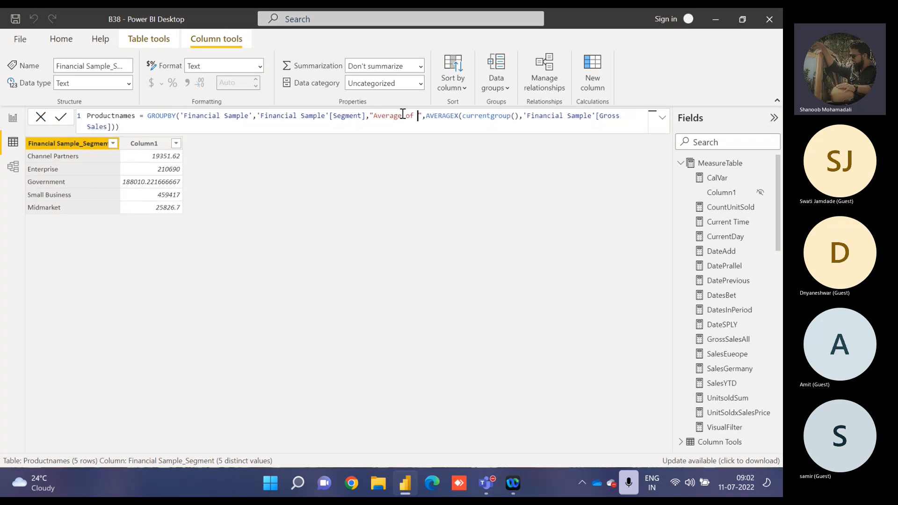
type("Gross Sales")
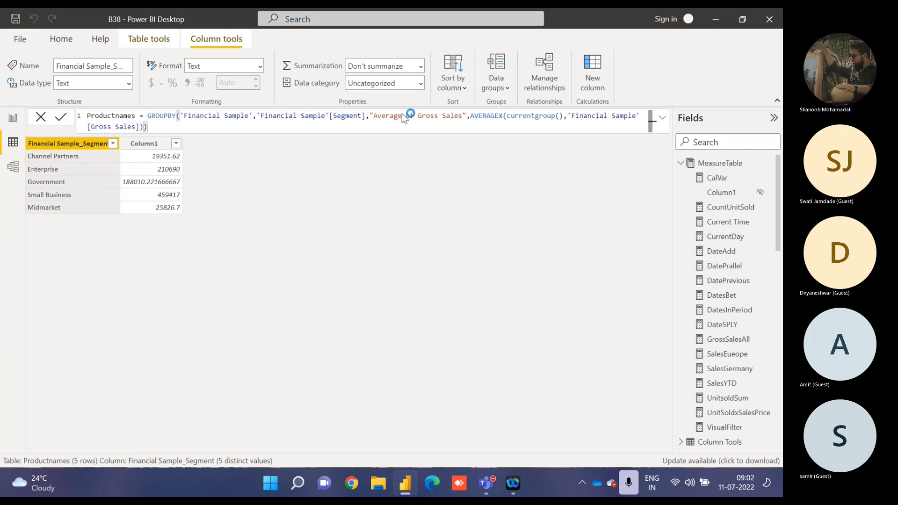
key("Return")
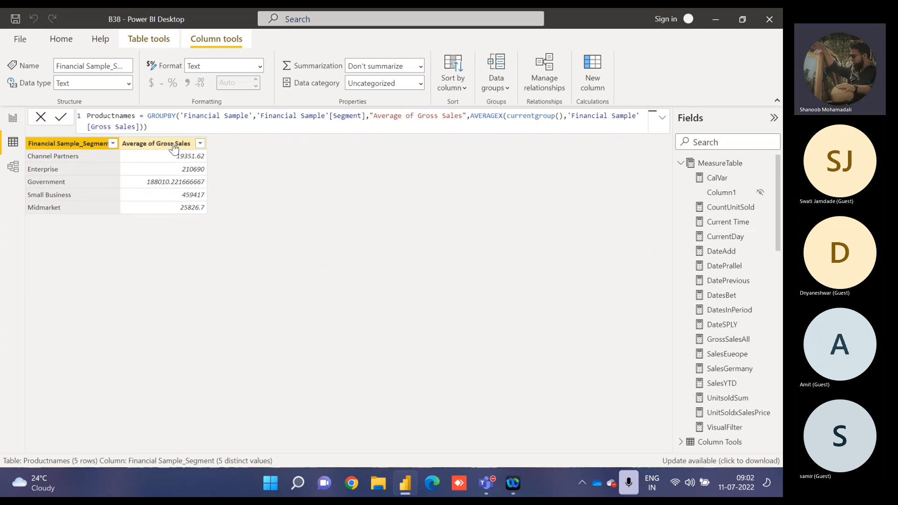
Format the Average of Gross Sales column to show 1 decimal place.
left_click(173, 146)
left_click(228, 83)
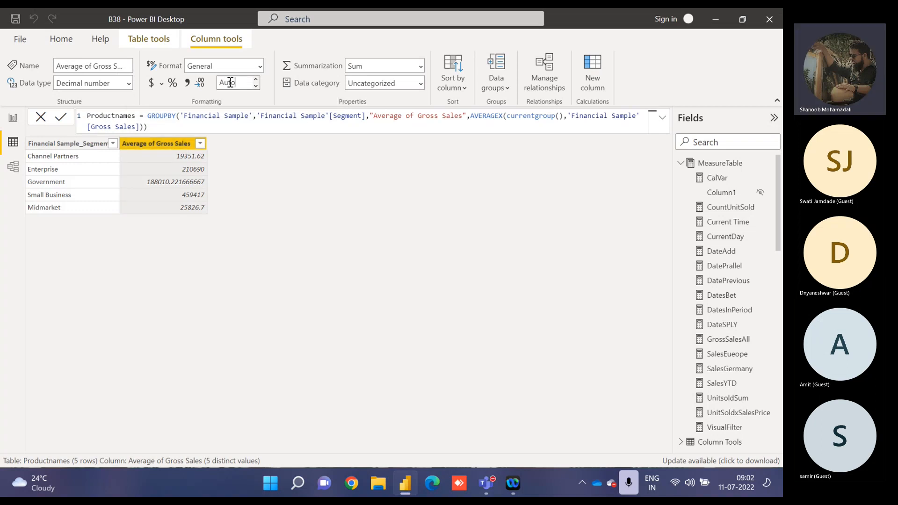
type("1")
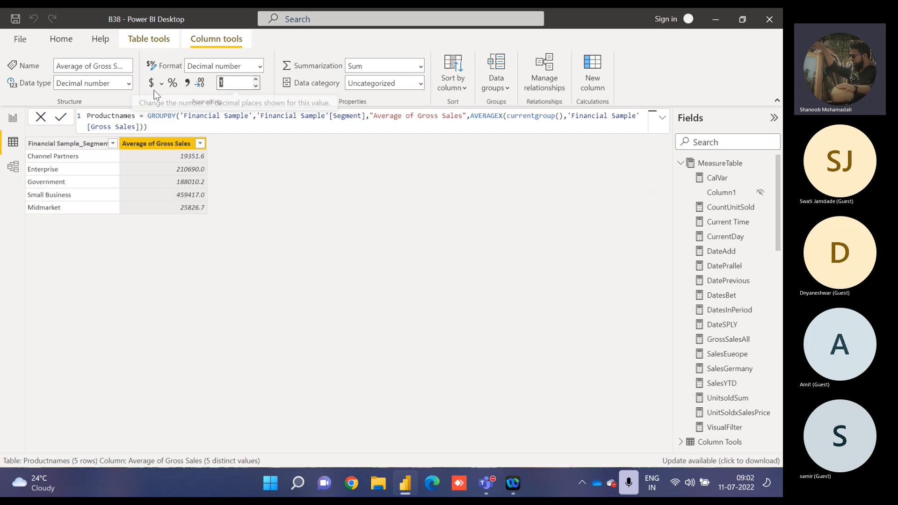
Rename the Financial Sample_Segment column as Segment.
double_click(84, 140)
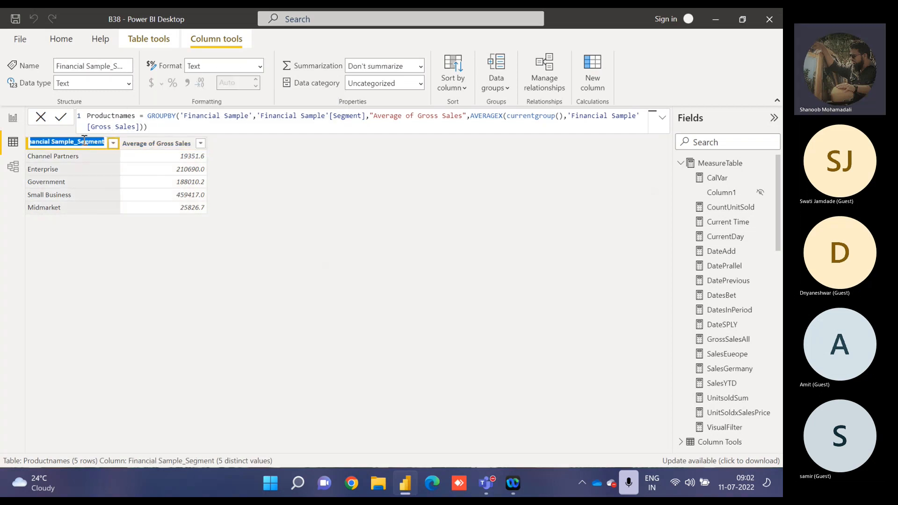
type("Segment")
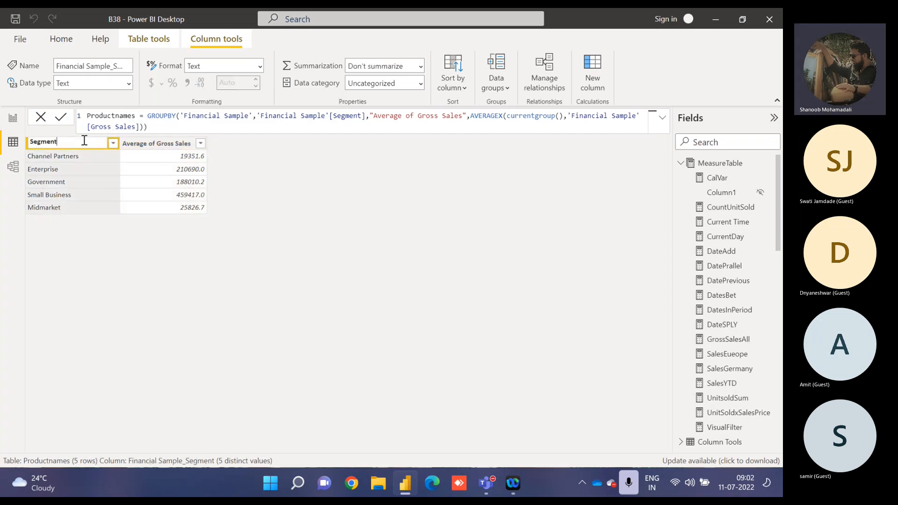
key("Return")
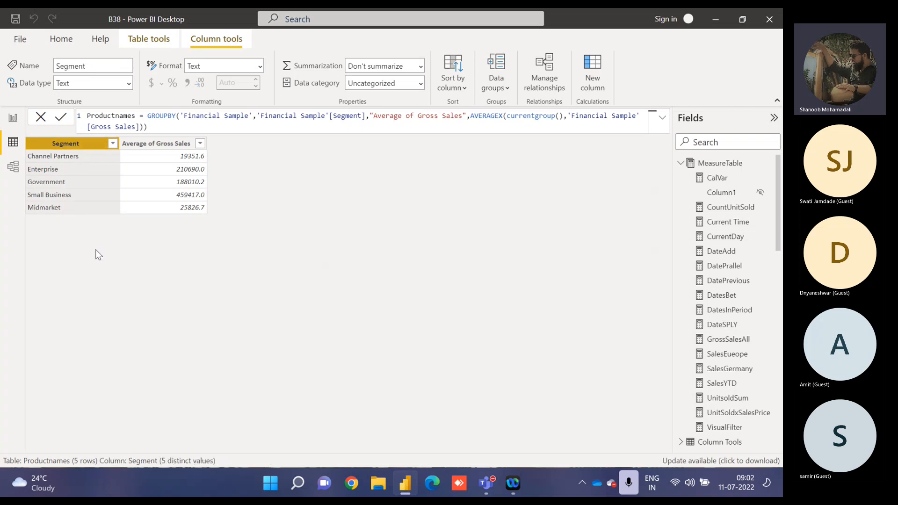
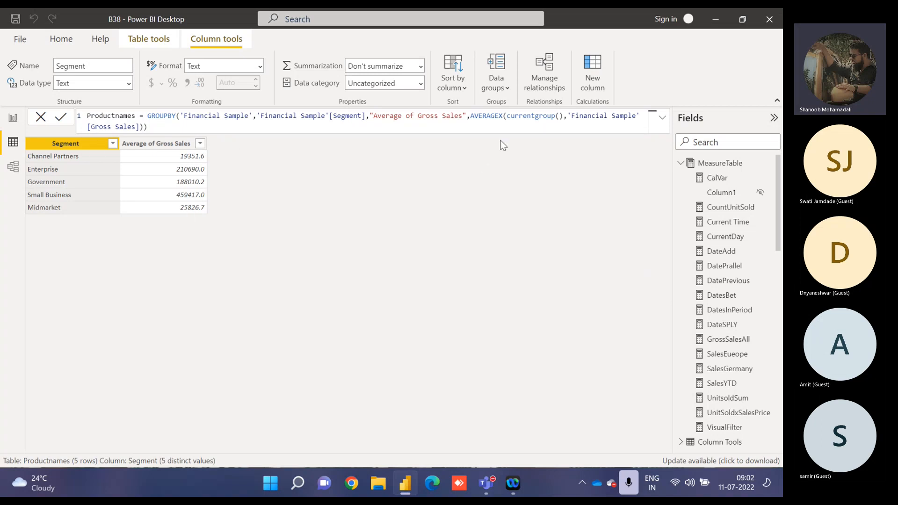
left_click_drag(506, 116, 565, 115)
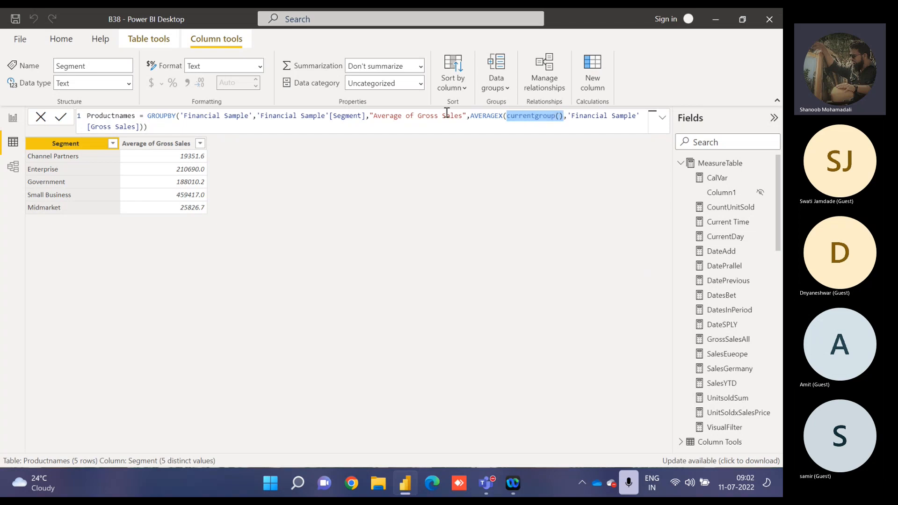
left_click_drag(256, 116, 366, 116)
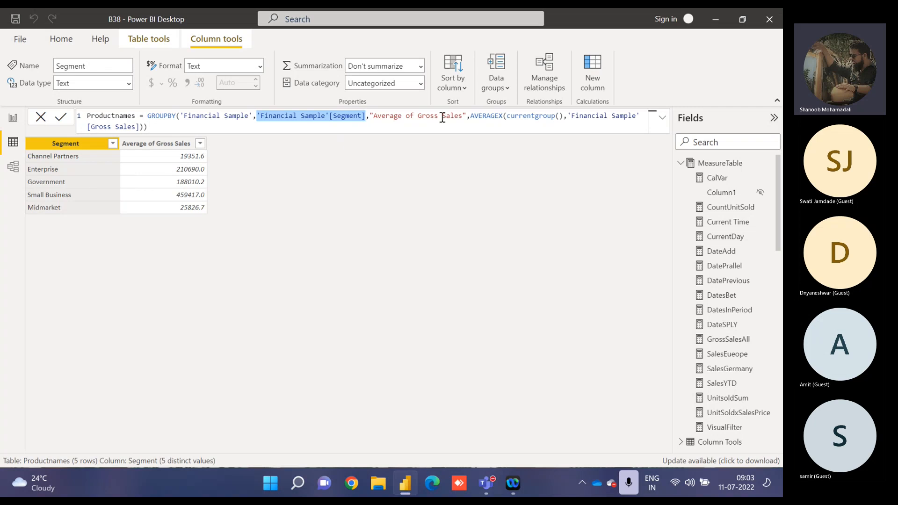
left_click(571, 116)
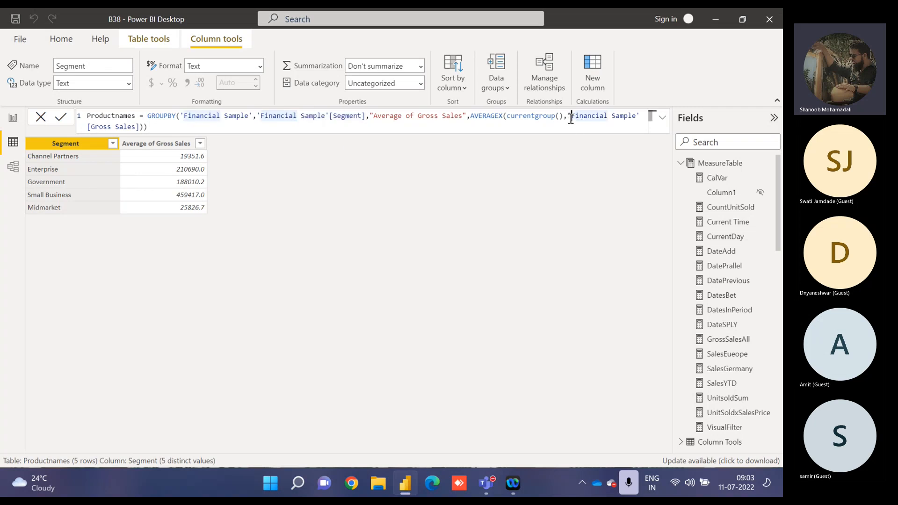
Change the AVERAGEX function to MINX in the Productnames formula and commit it.
left_click_drag(499, 116, 472, 114)
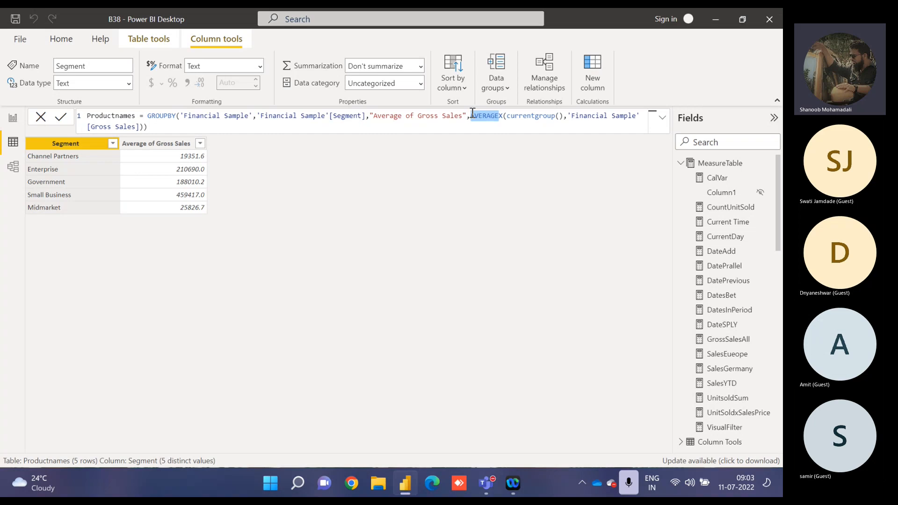
type("minX")
left_click(440, 117)
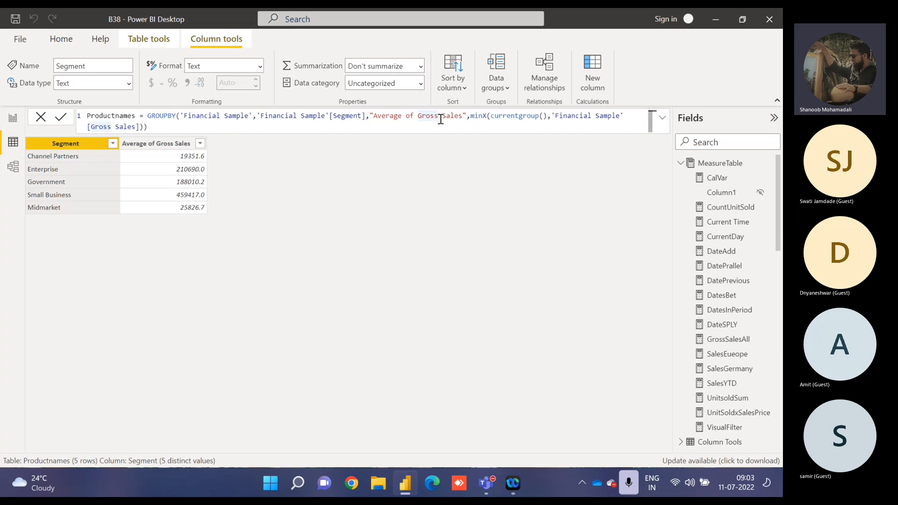
left_click(411, 127)
key("Return")
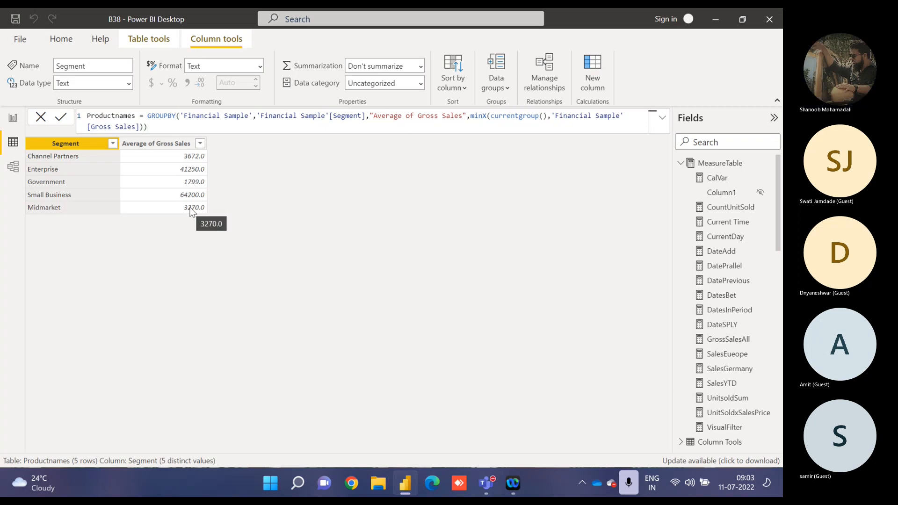
Restore AVERAGEX as the aggregation function in the Productnames formula and commit it.
double_click(477, 116)
type("averagex")
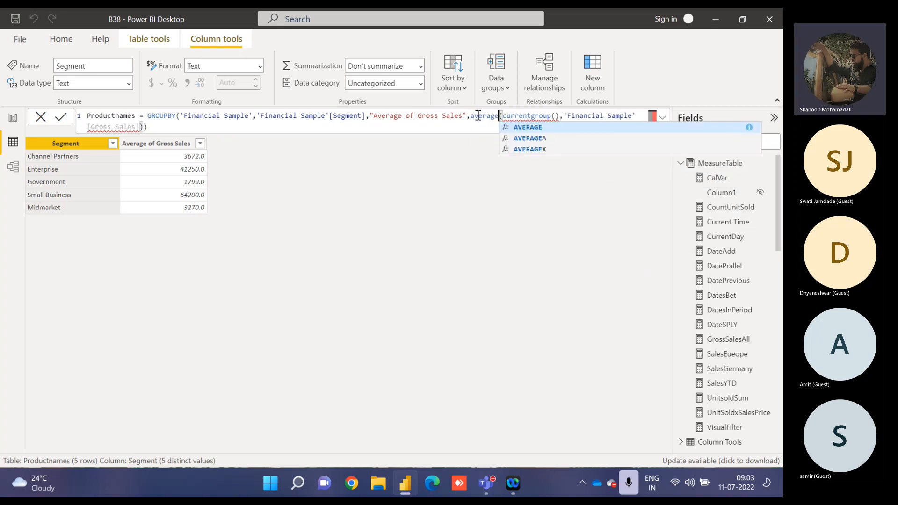
key("Right")
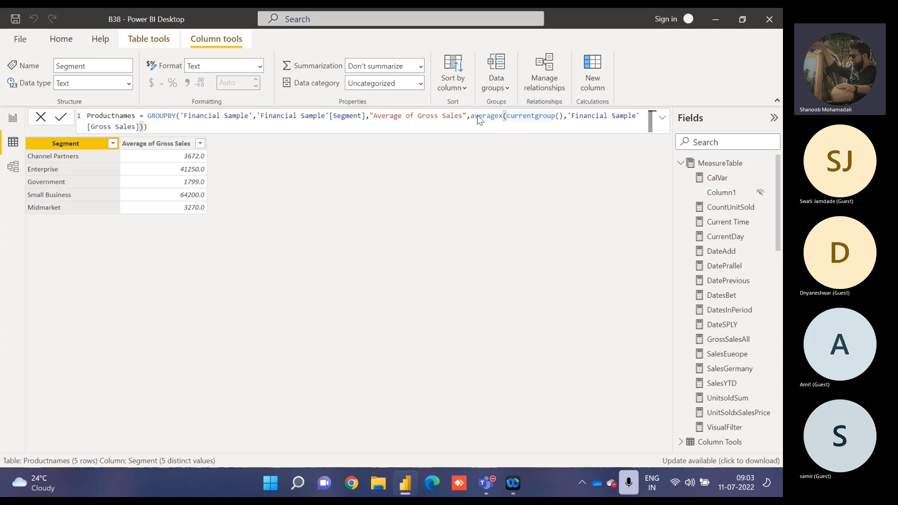
key("Return")
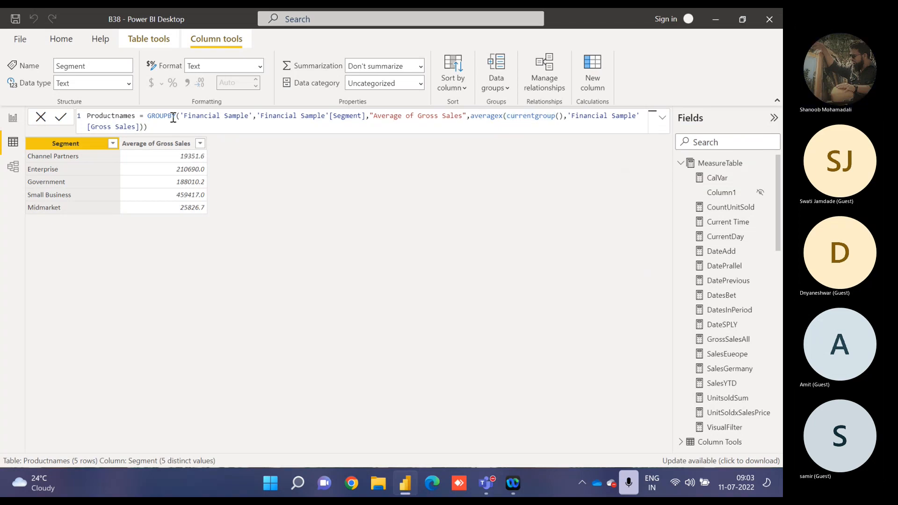
Delete the DISTINCT, ADDCOLUMNS and SELECTECOLUMNS lines from the TABLE FUNCTIONS text box on report Page 6.
left_click(12, 118)
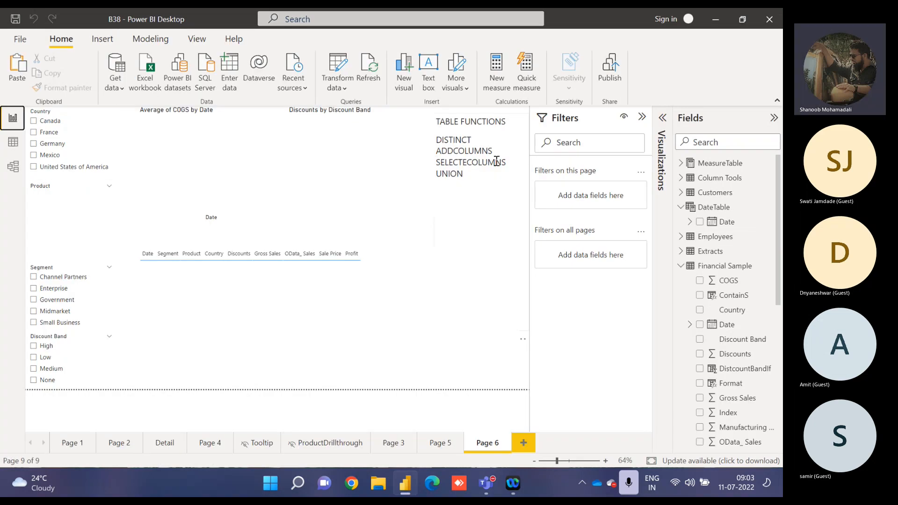
left_click_drag(506, 162, 436, 140)
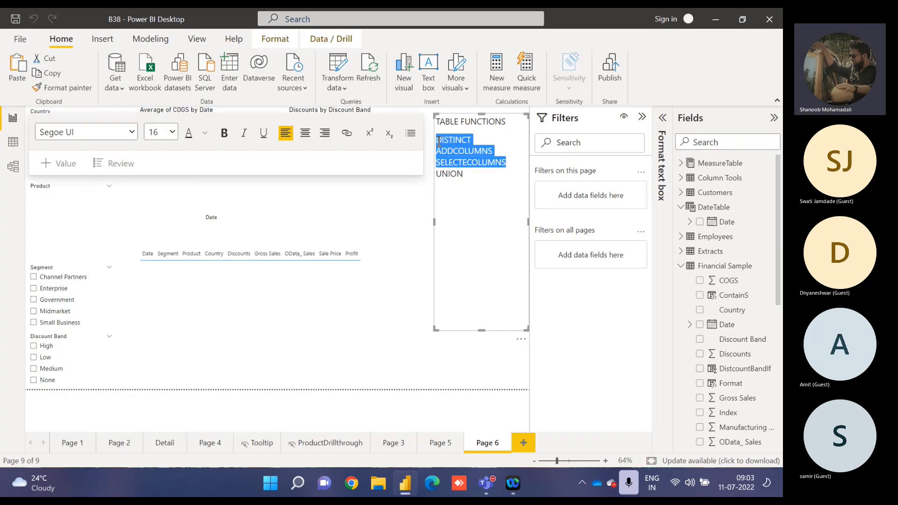
key("BackSpace")
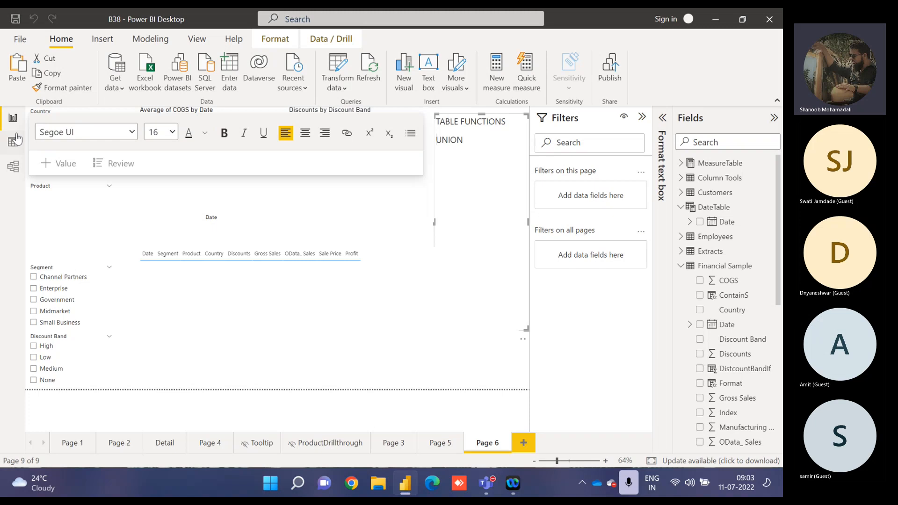
Return to the data view and collapse the MeasureTable, Financial Sample, FormatTable and Productnames field lists.
left_click(13, 144)
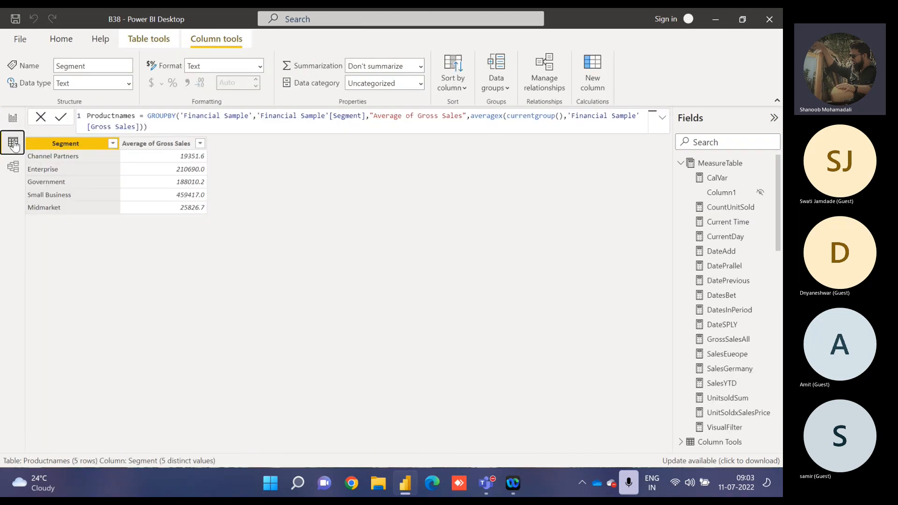
left_click(681, 163)
left_click(681, 251)
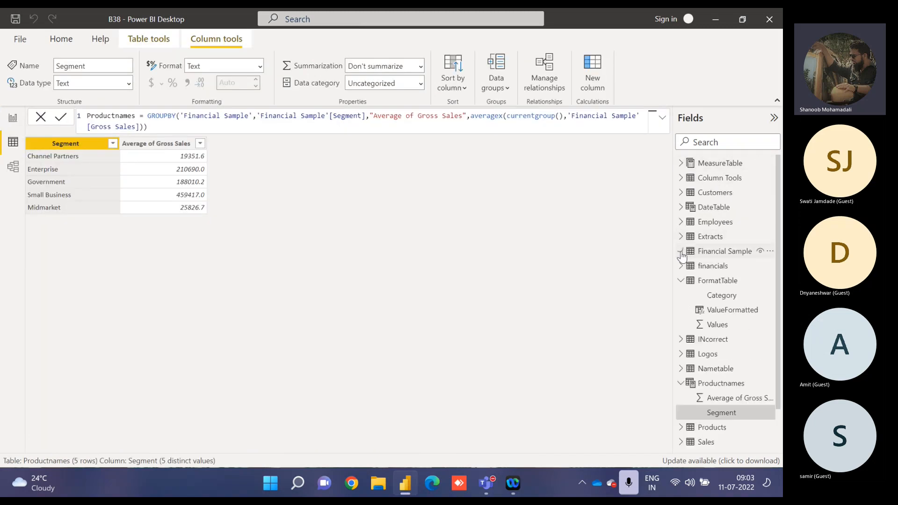
left_click(680, 280)
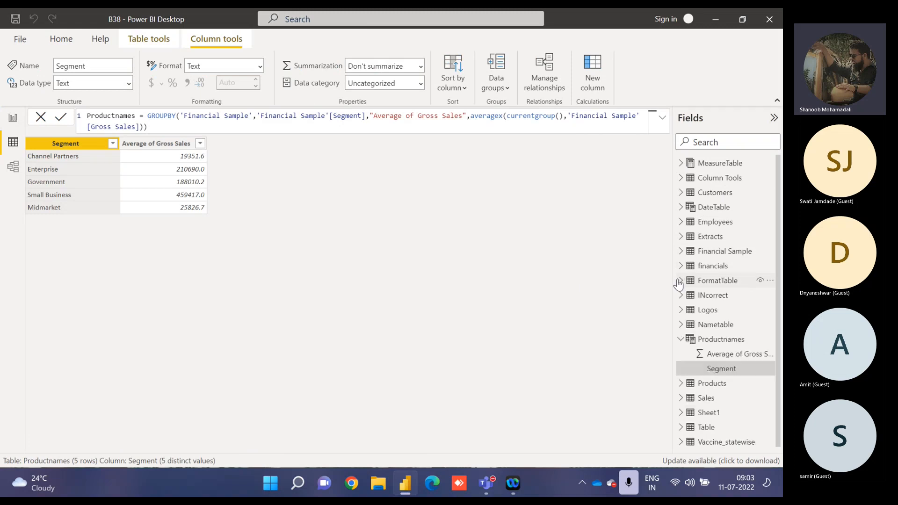
left_click(681, 339)
Examine the rows and columns of the financials and Financial Sample tables and review the Productnames formula.
left_click(713, 266)
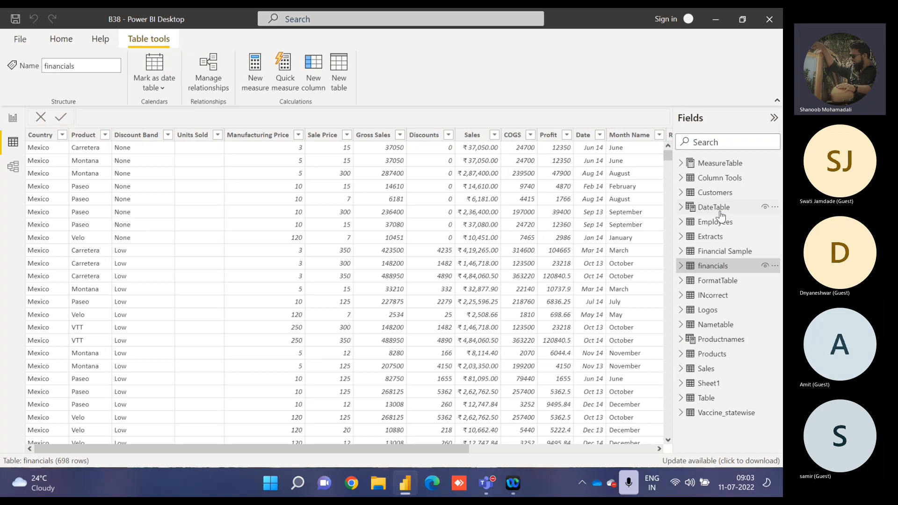
left_click(713, 255)
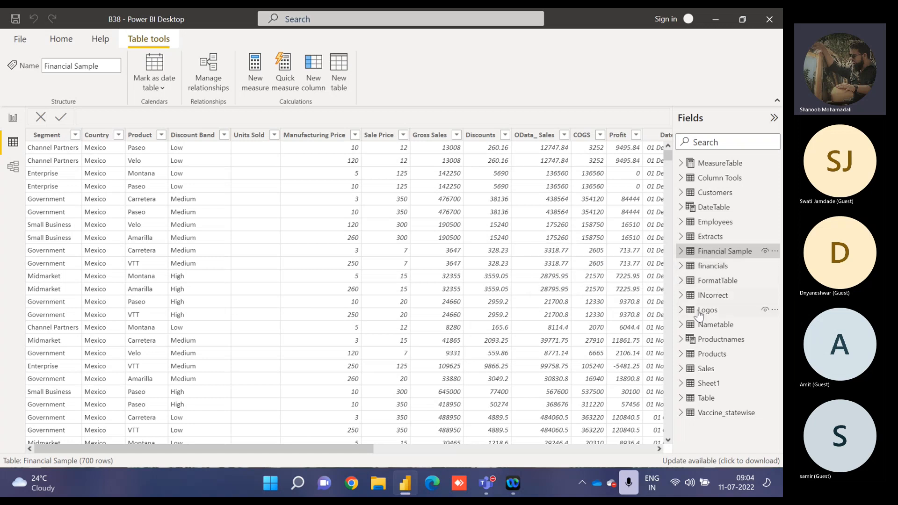
left_click(709, 347)
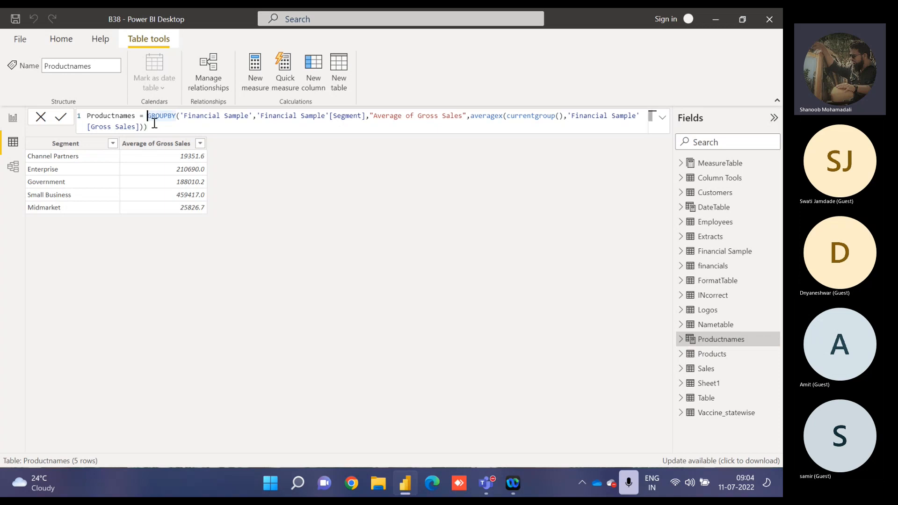
left_click_drag(147, 116, 161, 136)
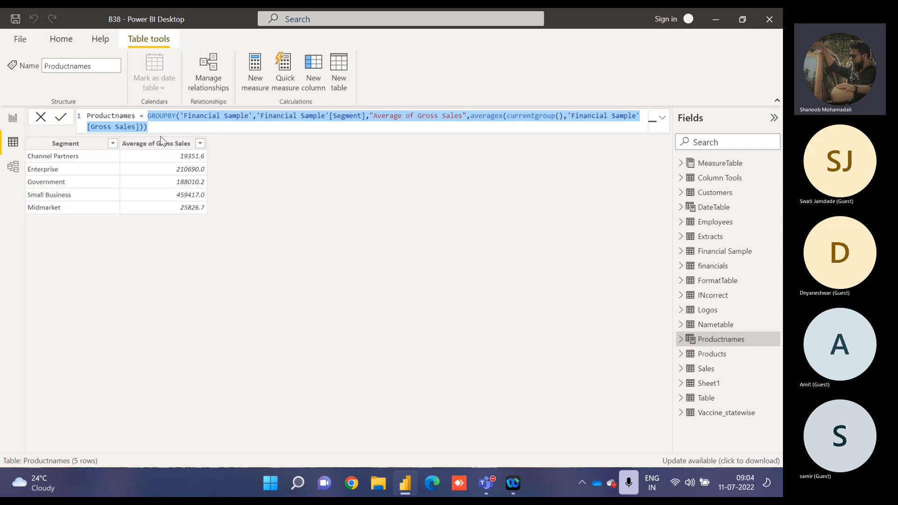
left_click(248, 131)
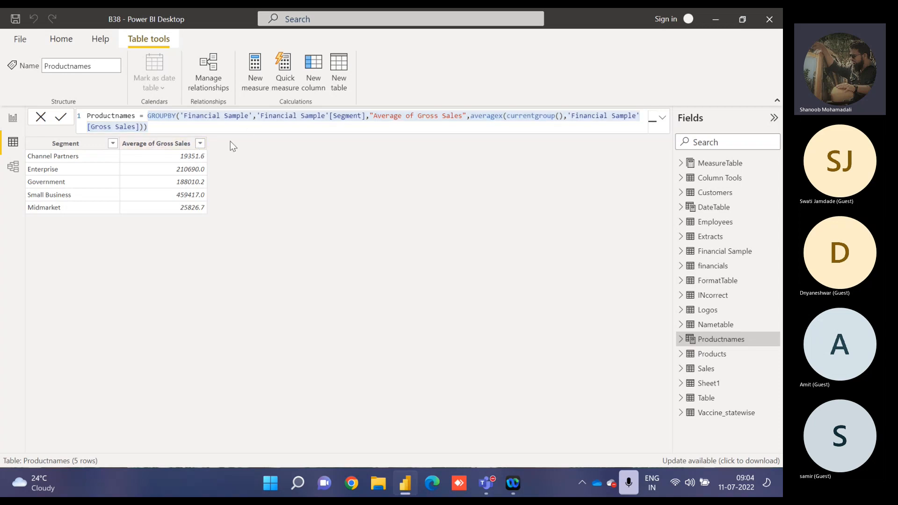
Create a new calculated table named UnionTable and begin its formula with the UNION function.
left_click(774, 339)
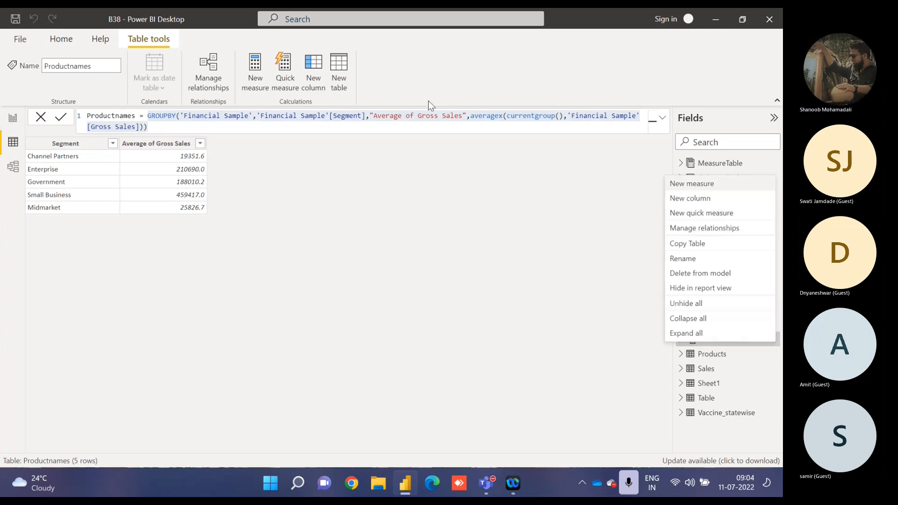
left_click(313, 71)
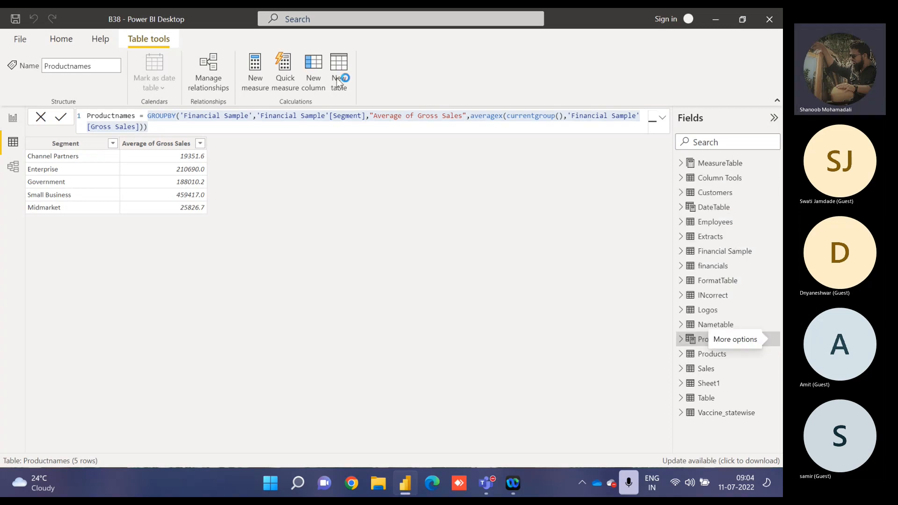
left_click(338, 70)
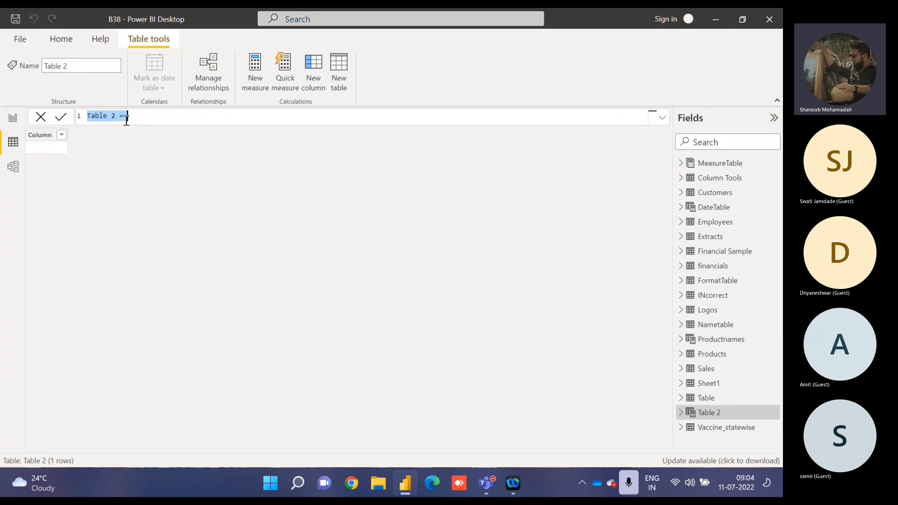
type("UnionTable = ")
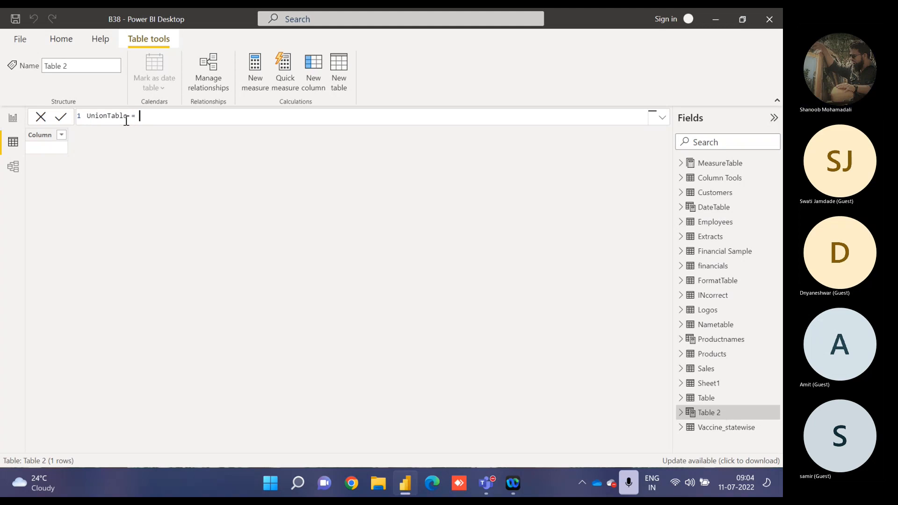
type("Union")
key("Tab")
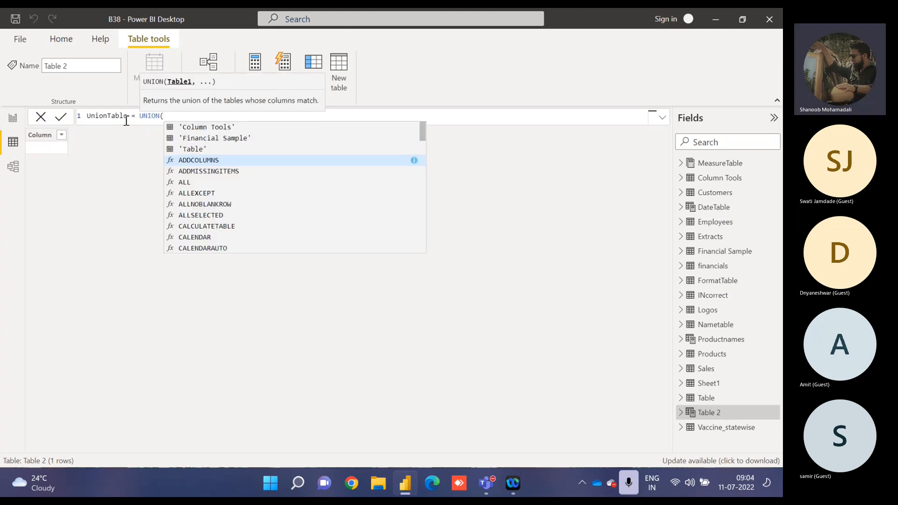
Try to combine the Financial Sample and financials tables as the UNION arguments and commit the formula.
key("Up")
key("Up")
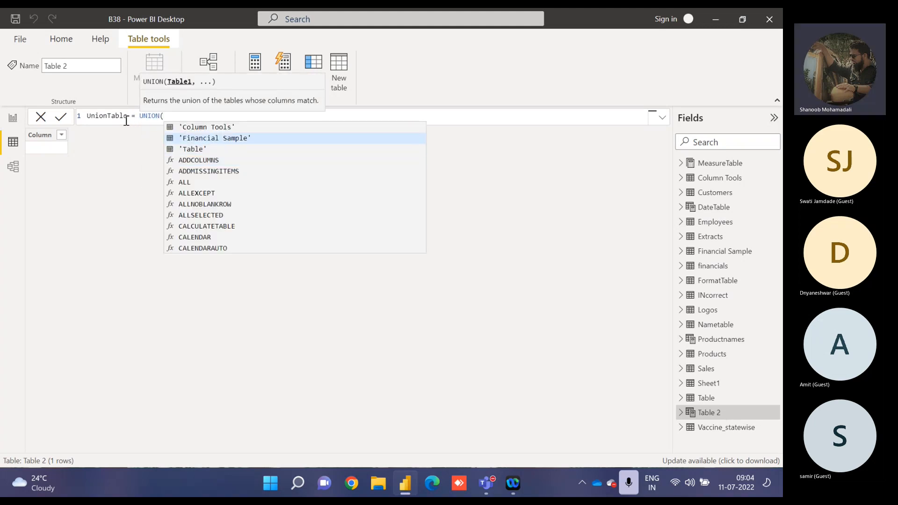
key("Tab")
type(",")
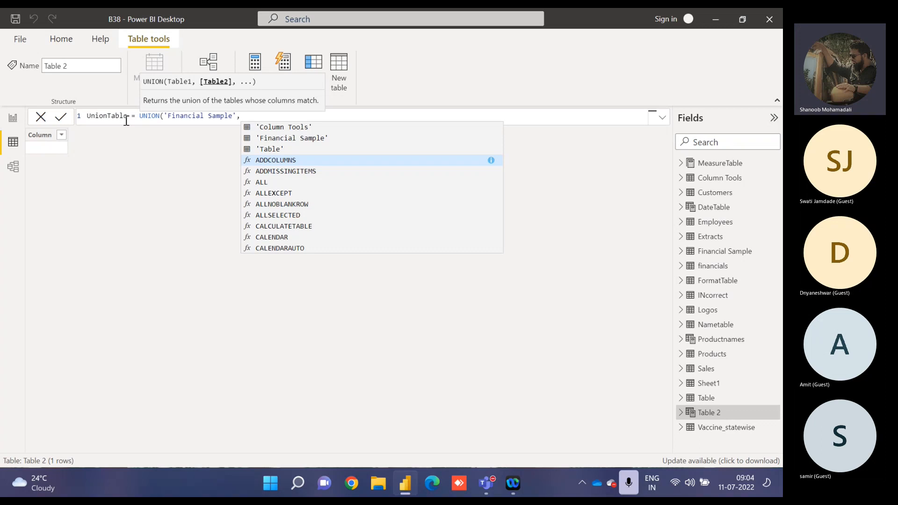
type("financials")
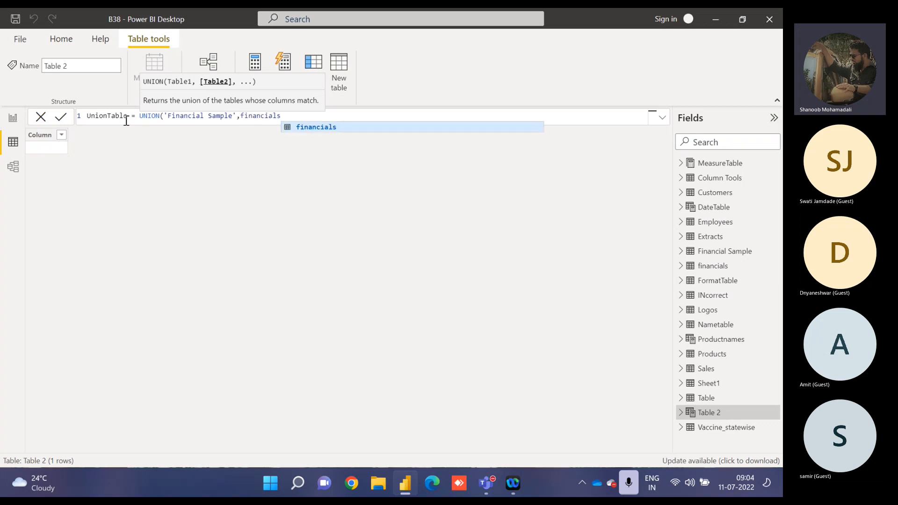
type(",")
key("BackSpace")
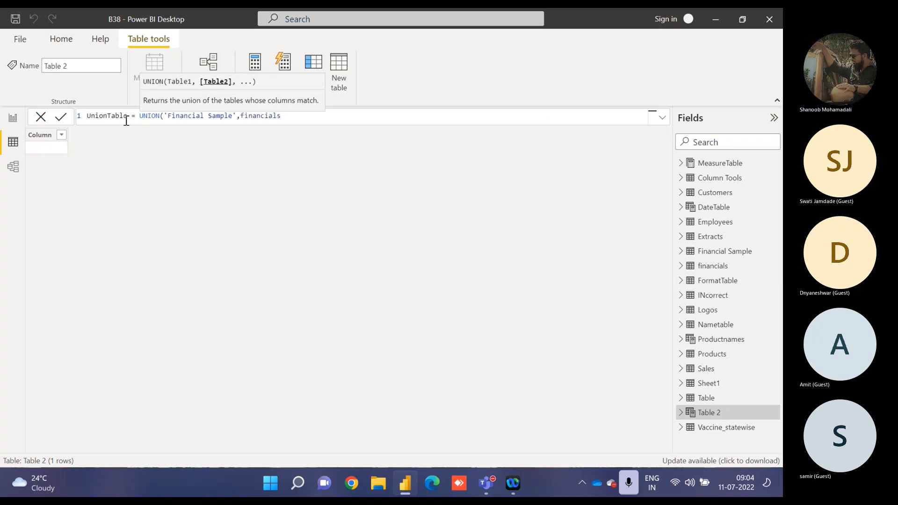
type(")")
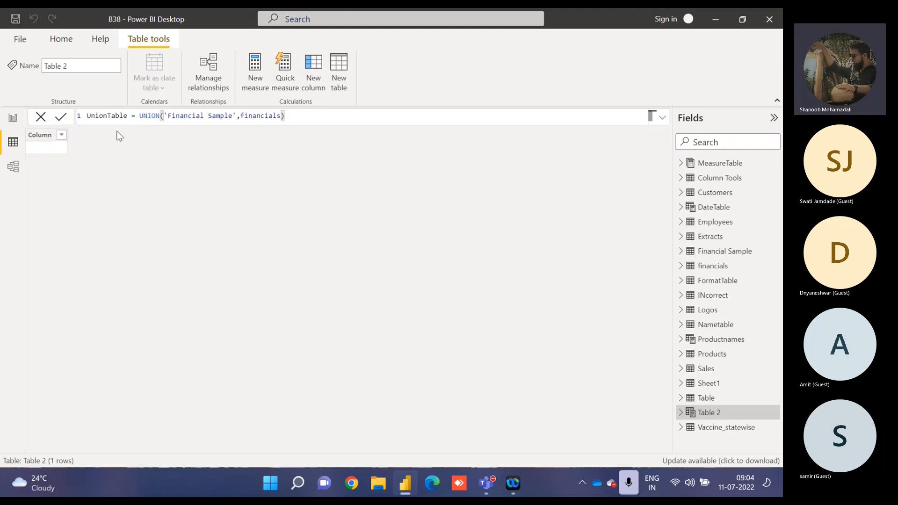
key("Return")
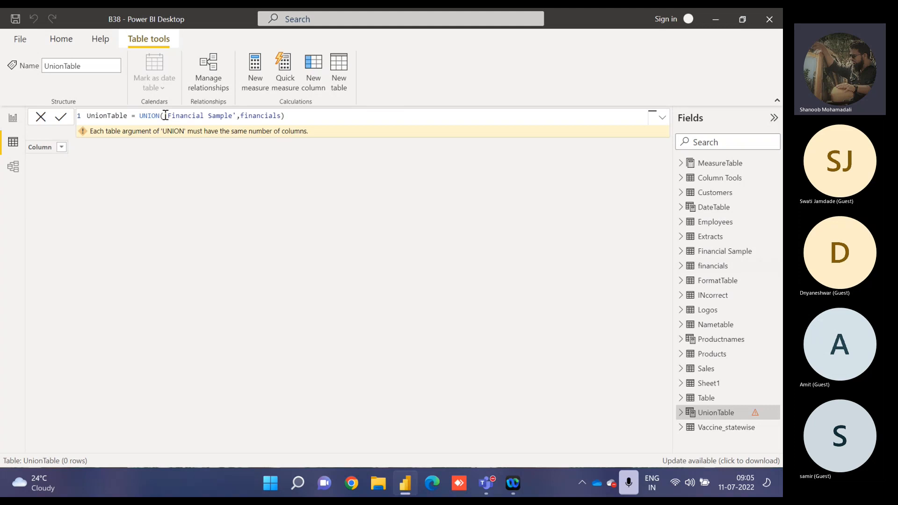
Replace the arguments of UNION with a SELECTCOLUMNS function that takes 'Financial Sample' as its table.
left_click_drag(165, 115, 337, 122)
key("BackSpace")
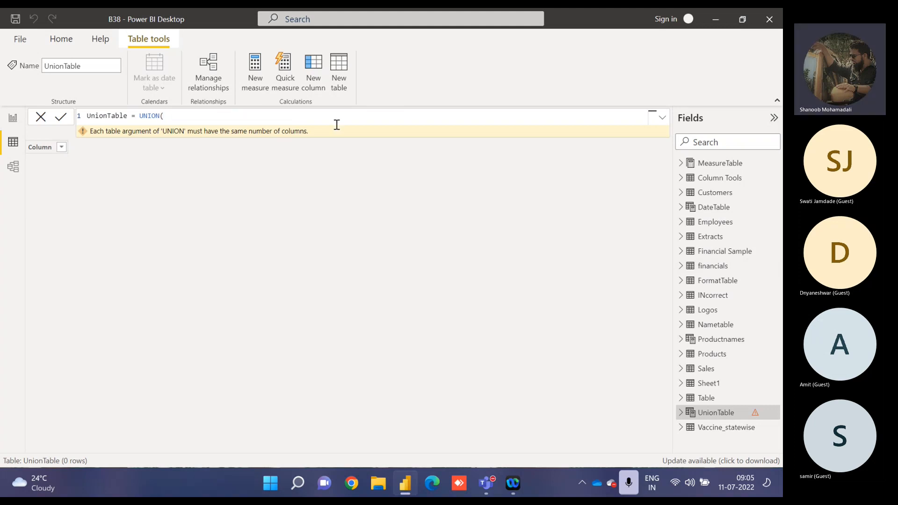
type("selec")
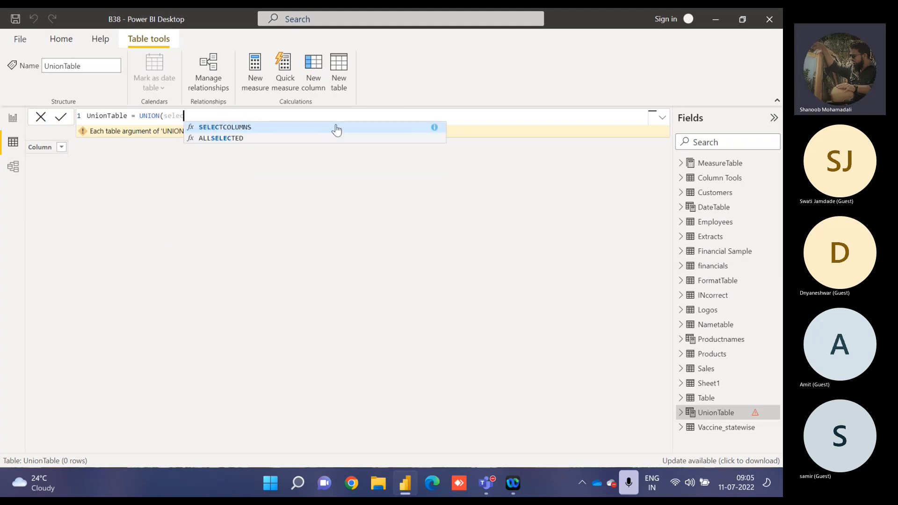
left_click(335, 127)
type("fin")
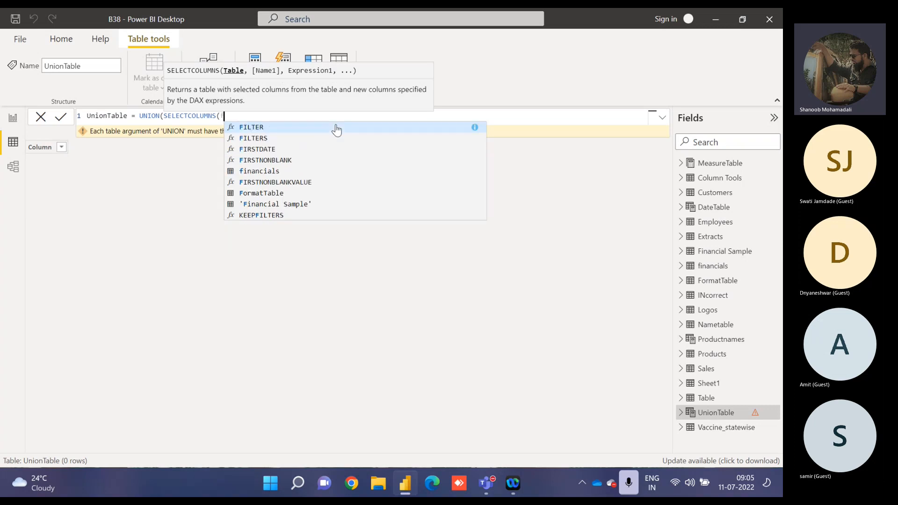
key("Down")
key("Down")
key("Down")
key("Tab")
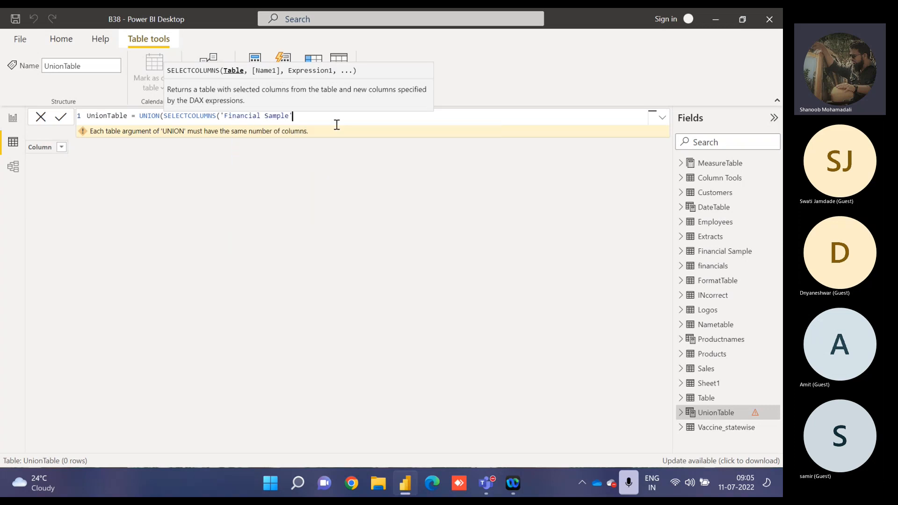
Add a column named "Country" to SELECTCOLUMNS, drawn from 'Financial Sample'[Country].
type(",\"Country\",coun")
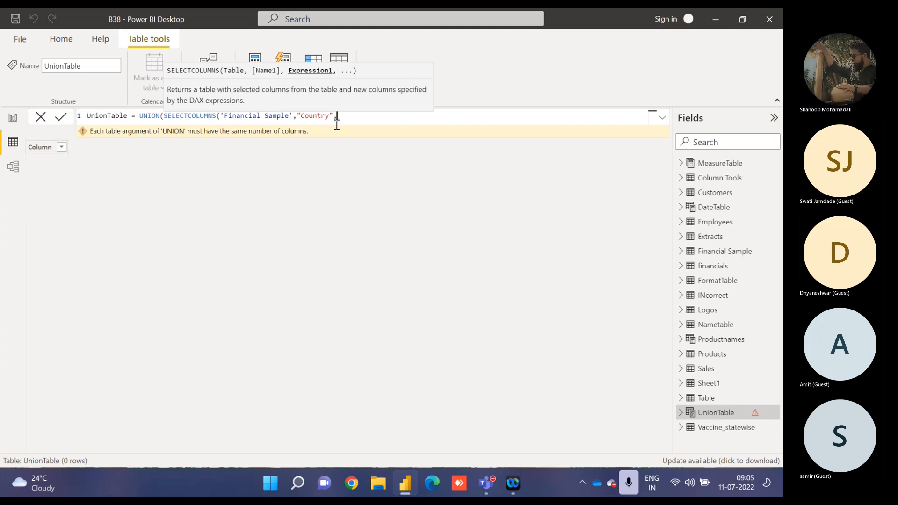
type("tr")
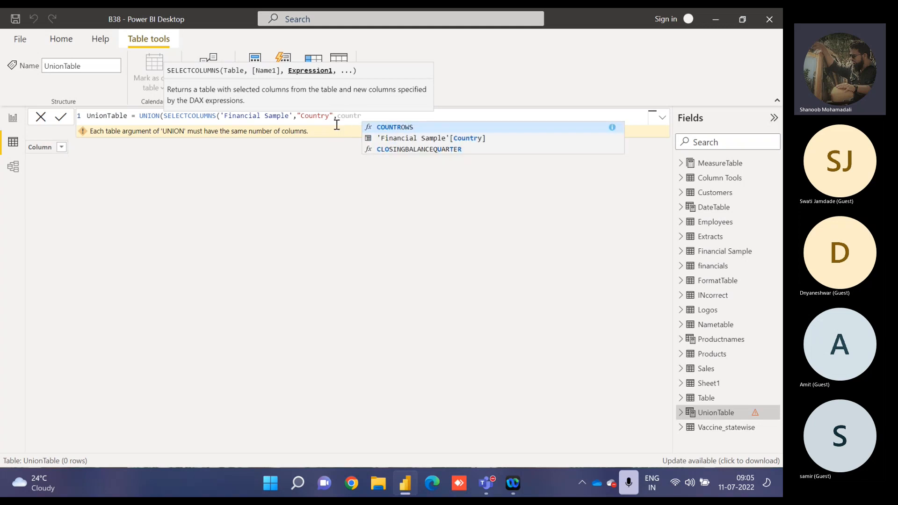
key("Down")
key("Tab")
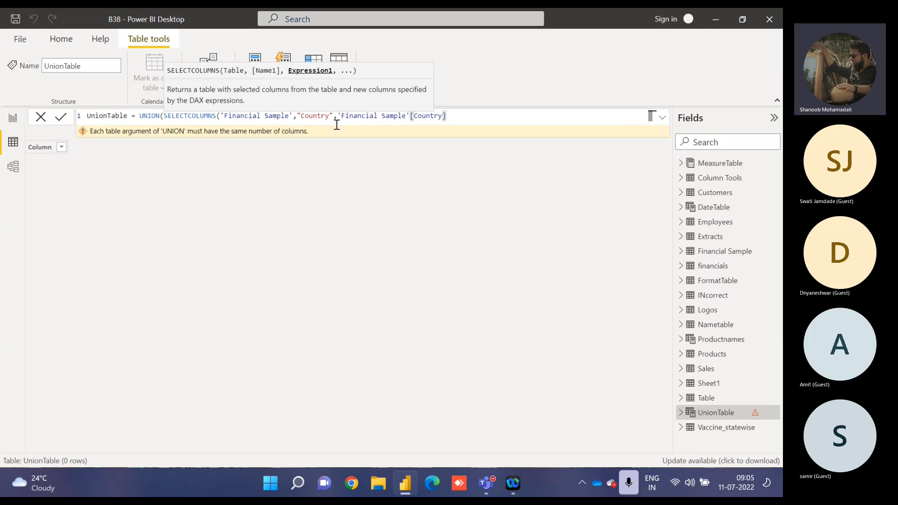
Add a second column named "Product" to SELECTCOLUMNS, drawn from 'Financial Sample'[Product].
type(",\"")
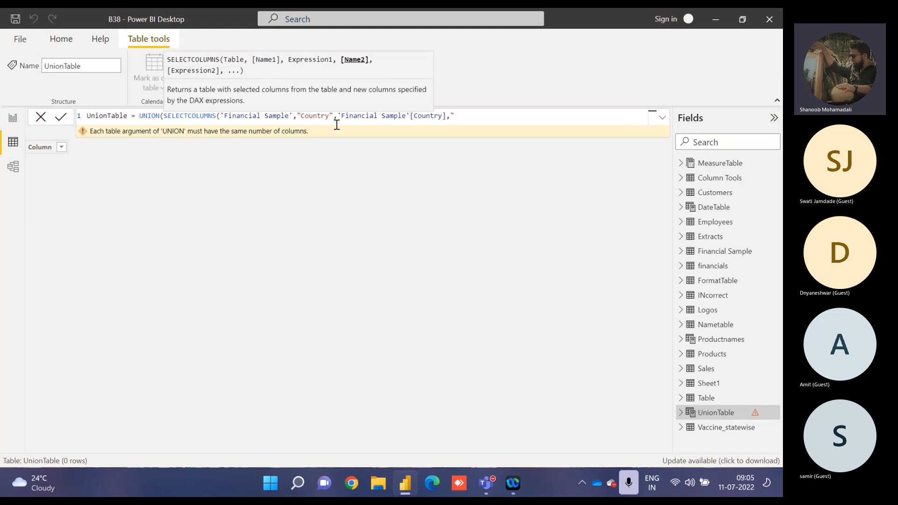
type("Pr")
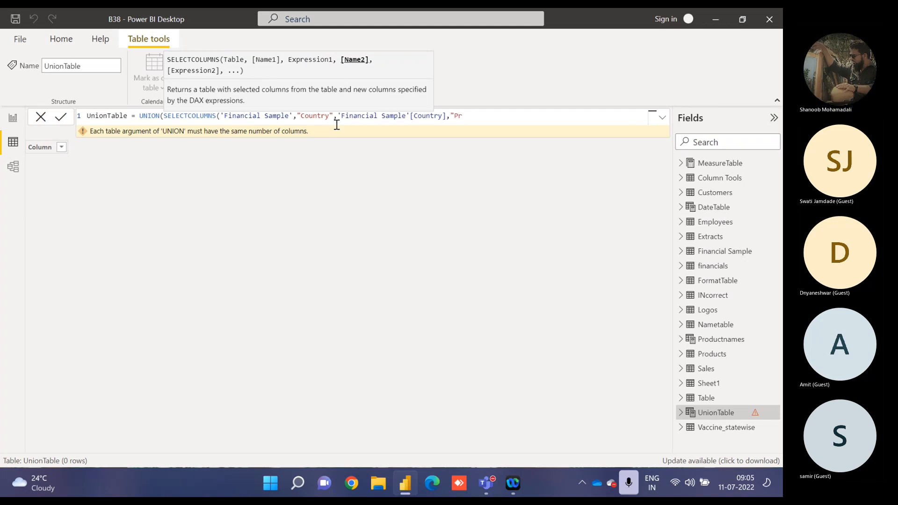
type("oduct\",")
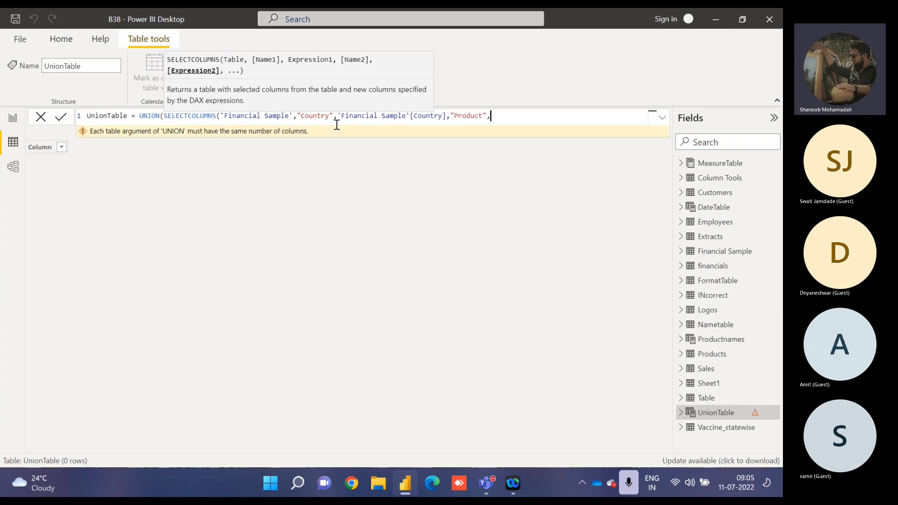
type("produ")
key("Down")
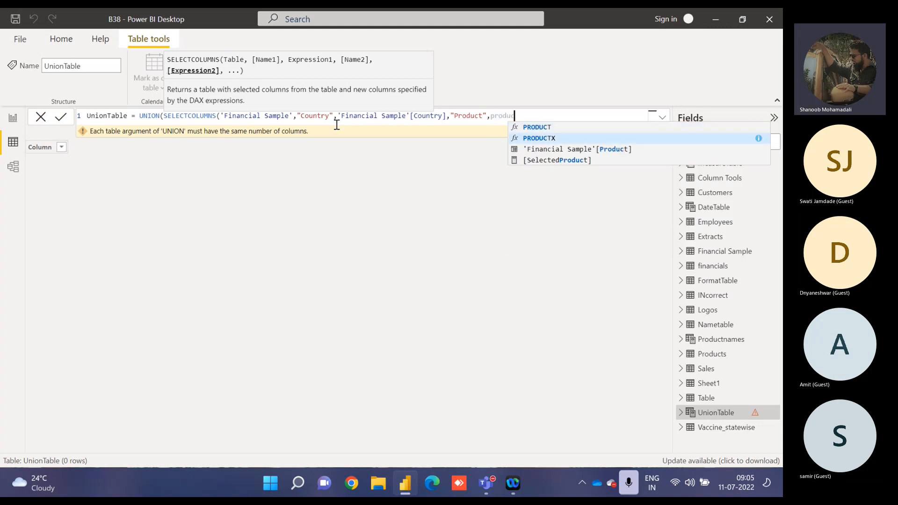
key("Down")
key("Tab")
Add a third column named "Profit" from 'Financial Sample'[Profit] and close the SELECTCOLUMNS function.
type(",")
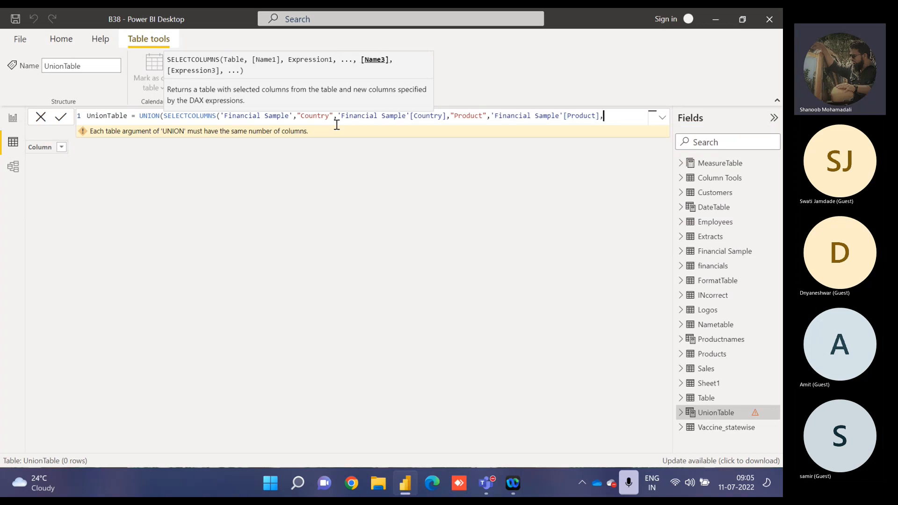
type("\"Profit\",pr")
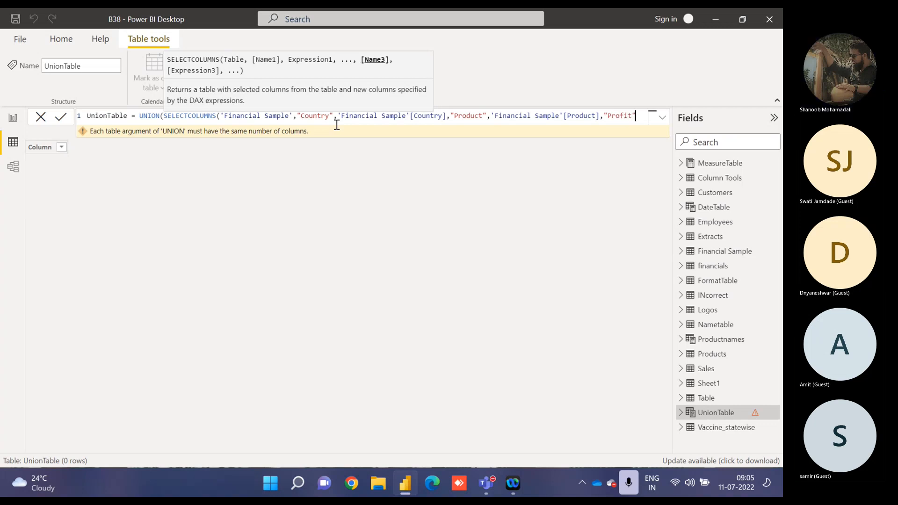
type("ofi")
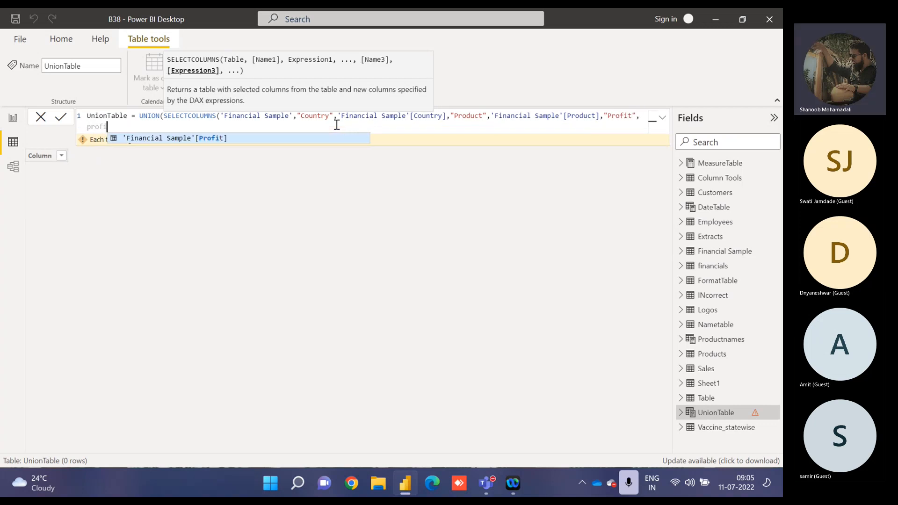
key("Tab")
type(")")
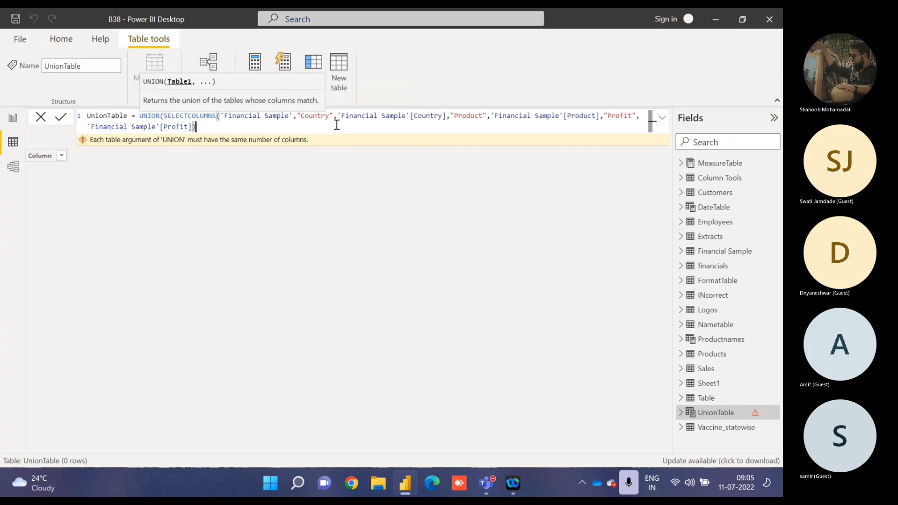
Duplicate the whole SELECTCOLUMNS expression onto a new formula line as the second argument of UNION.
key("ctrl+a")
key("ctrl+c")
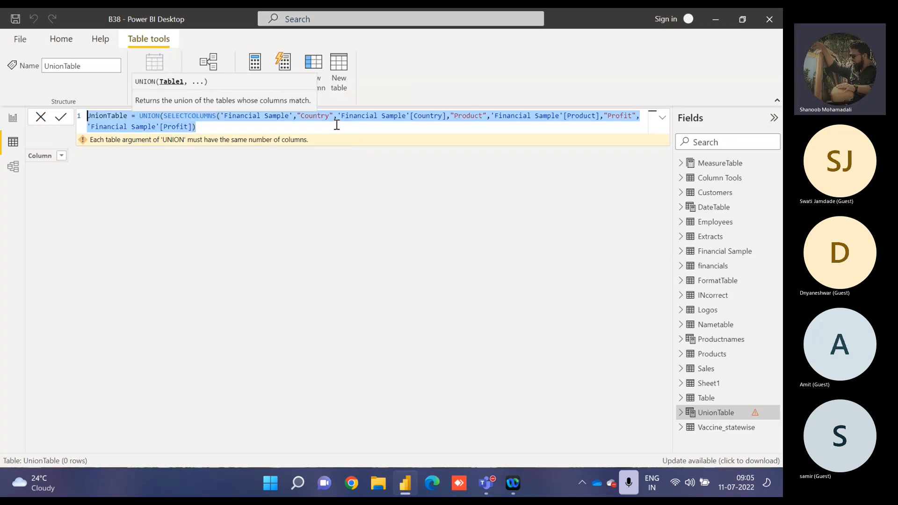
key("shift+Right")
key("shift+Right")
key("shift+Right")
key("shift+Right")
key("shift+Right")
key("shift+Right")
key("shift+Right")
key("shift+Right")
key("shift+Right")
key("shift+Right")
key("shift+Right")
key("shift+Right")
key("shift+Right")
key("shift+Right")
key("shift+Right")
key("shift+Right")
key("shift+Right")
key("shift+Right")
key("shift+Right")
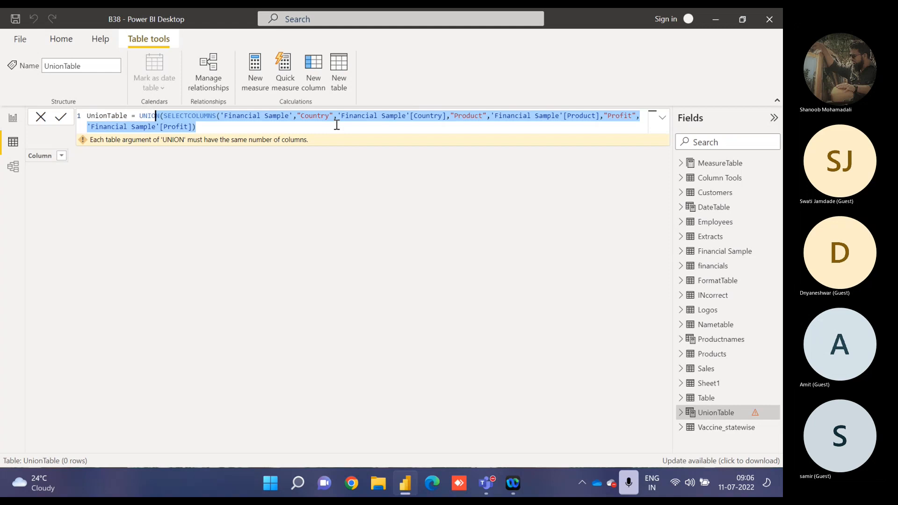
key("Right")
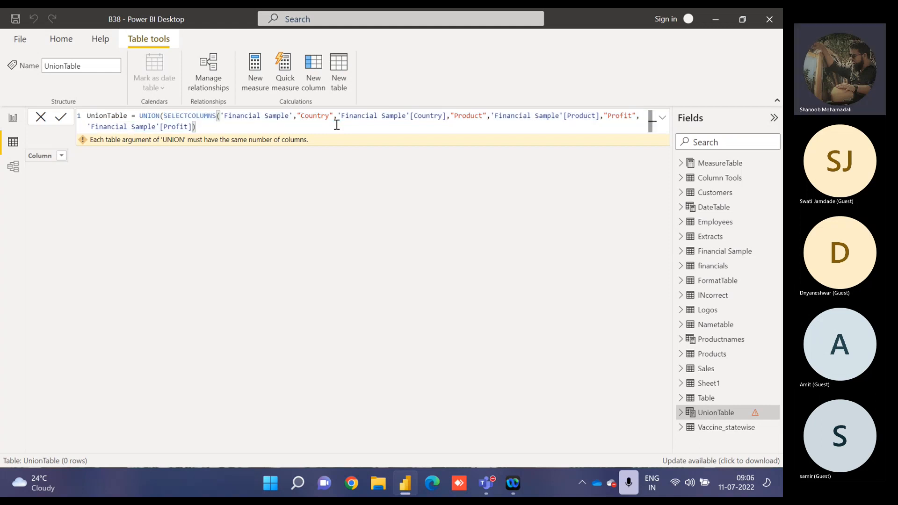
type(",")
key("shift+Return")
key("ctrl+v")
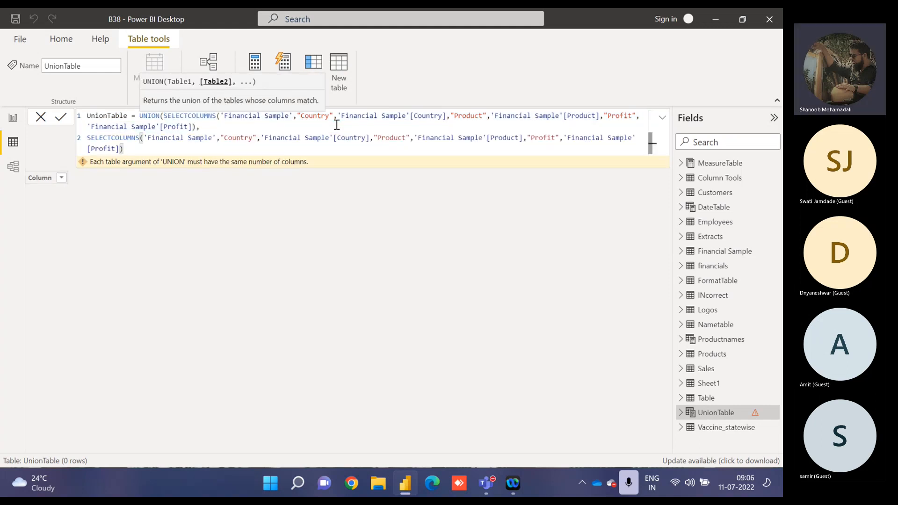
Change 'Financial Sample' to 'Financials' in the second SELECTCOLUMNS, for its table argument and its Country, Product and Profit references.
double_click(211, 139)
key("BackSpace")
key("BackSpace")
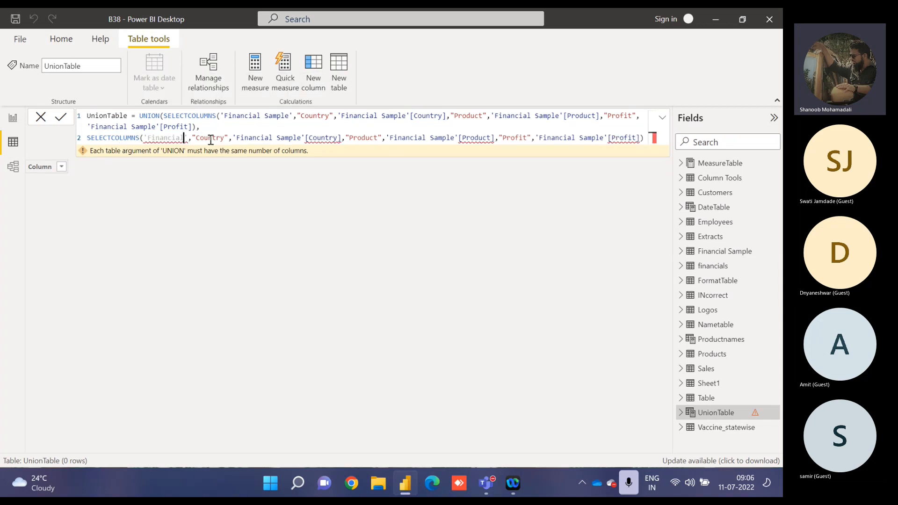
type("s")
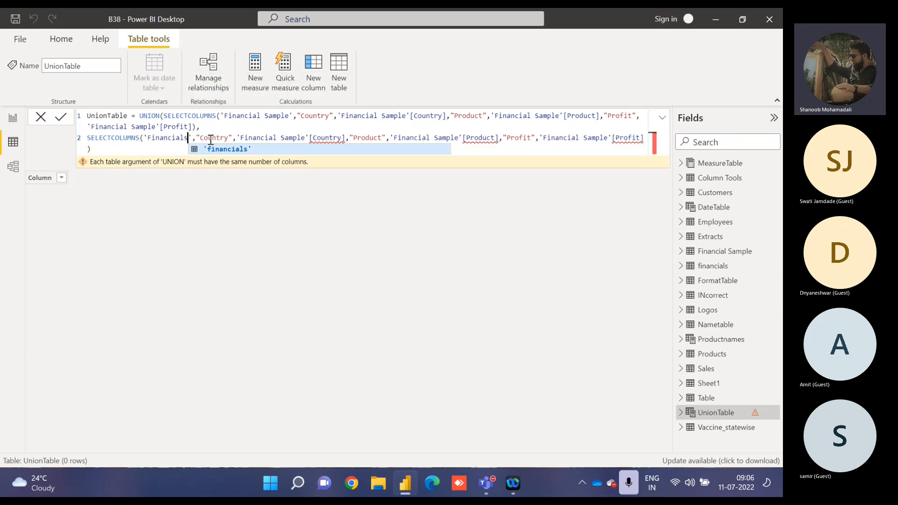
left_click(276, 137)
left_click_drag(277, 138, 304, 136)
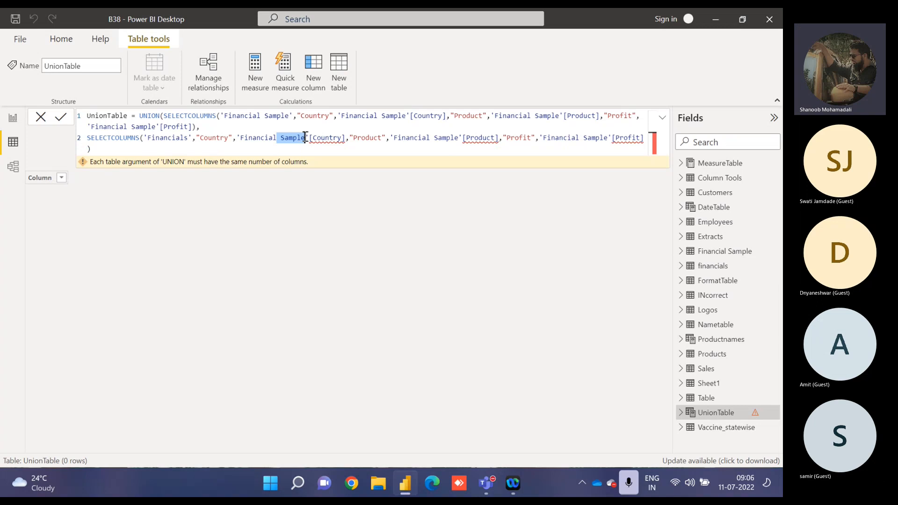
type("s")
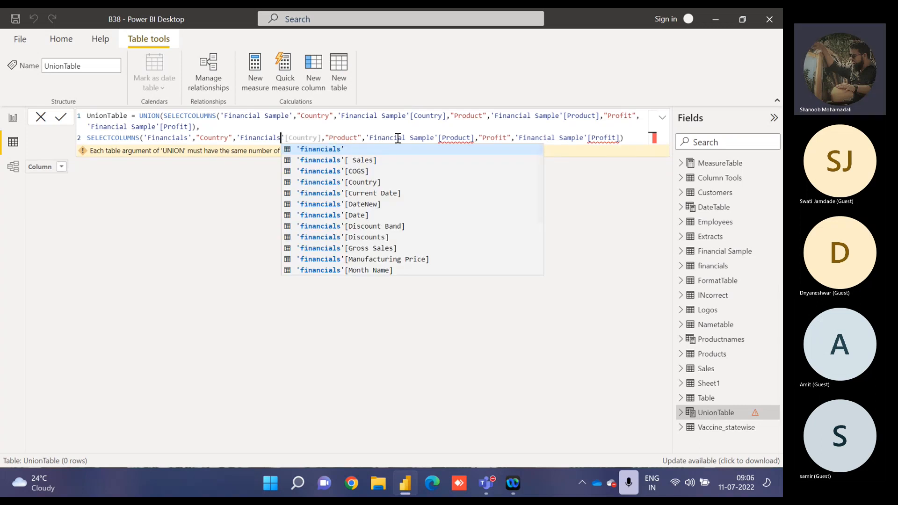
left_click_drag(407, 138, 436, 138)
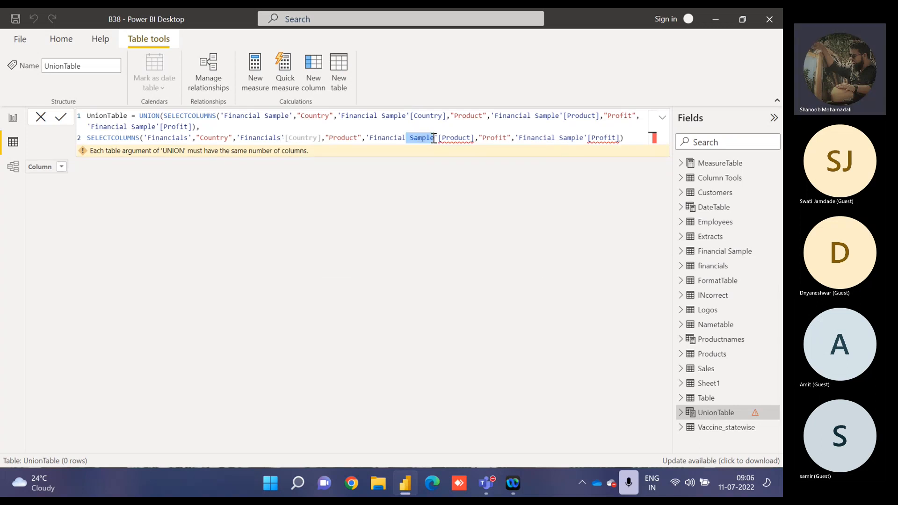
type("s")
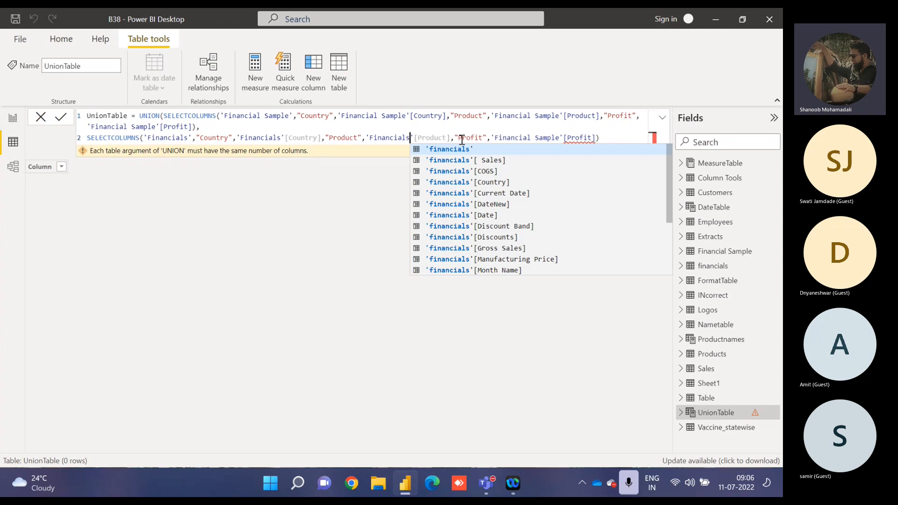
left_click(531, 137)
left_click_drag(530, 138, 559, 137)
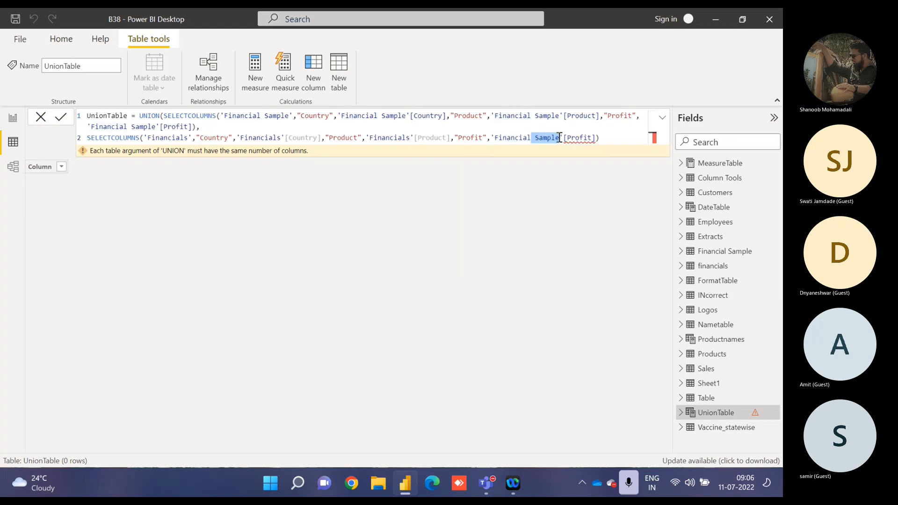
type("s")
Rewrite the Product column reference in the second SELECTCOLUMNS as the suggested financials[Product].
left_click(440, 137)
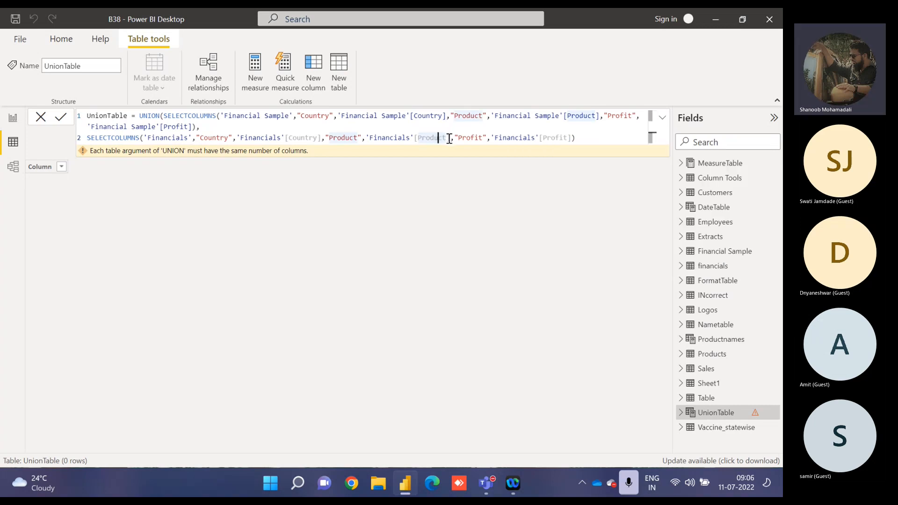
left_click(450, 137)
left_click_drag(450, 137, 414, 138)
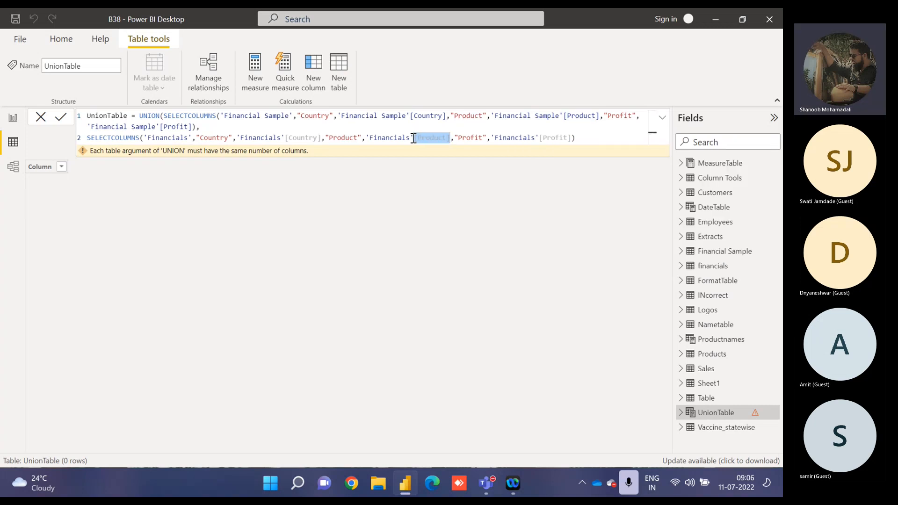
key("BackSpace")
key("BackSpace")
key("BackSpace")
key("BackSpace")
key("BackSpace")
key("BackSpace")
key("BackSpace")
key("BackSpace")
key("BackSpace")
key("BackSpace")
key("BackSpace")
key("BackSpace")
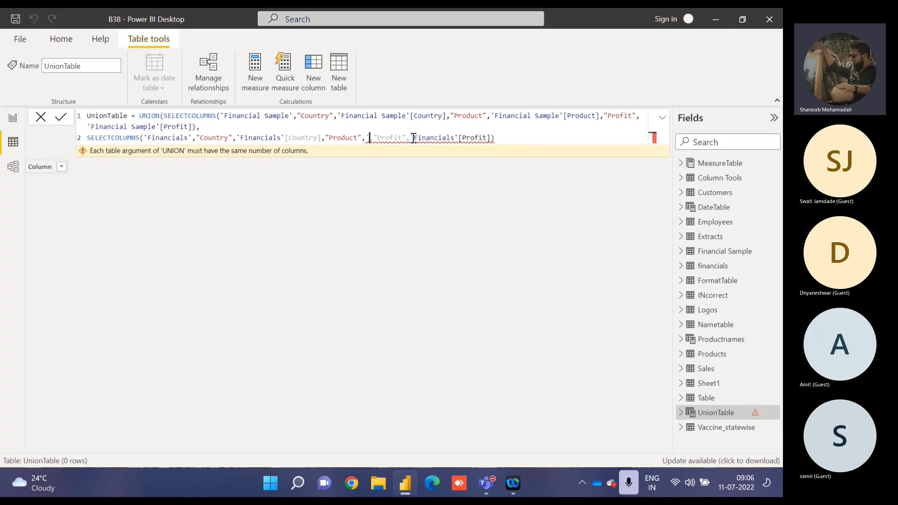
key("BackSpace")
type("prod")
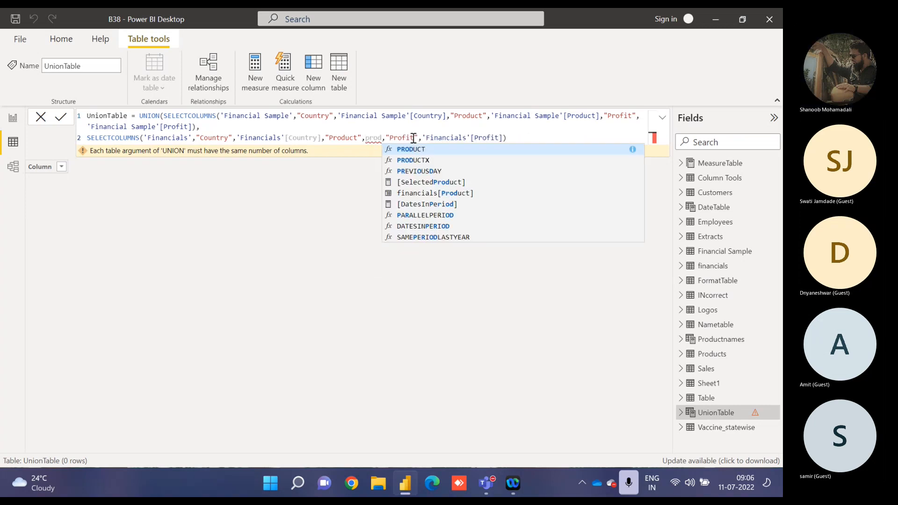
key("Down")
key("Down")
key("Down")
key("Down")
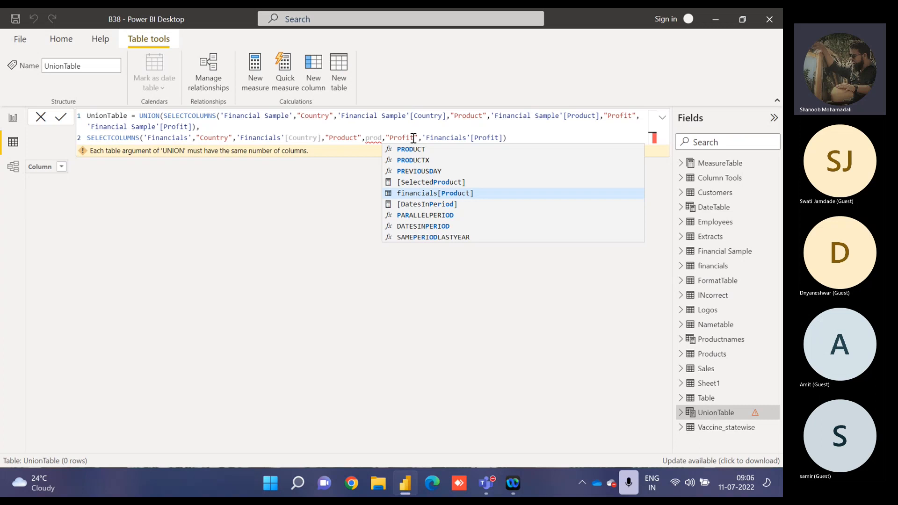
key("Tab")
Close the UNION function at the end of the formula and commit the UnionTable definition.
key("Right")
key("Right")
key("Right")
key("Right")
key("Right")
key("Right")
key("Right")
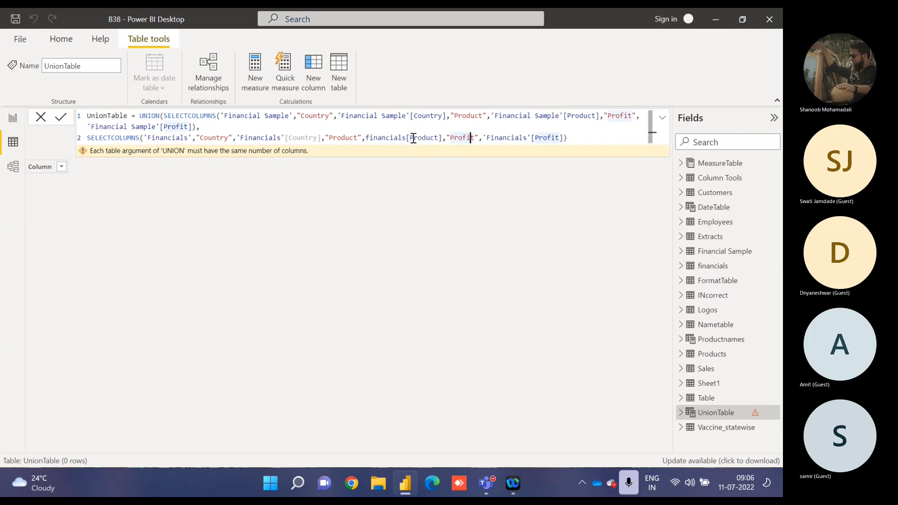
key("Right")
key("Right")
key("Right")
key("Right")
key("Right")
key("Right")
key("Right")
key("Right")
key("Right")
key("Right")
key("Right")
key("Right")
key("Right")
key("Right")
key("Right")
key("Right")
key("Right")
key("Right")
key("Right")
key("Right")
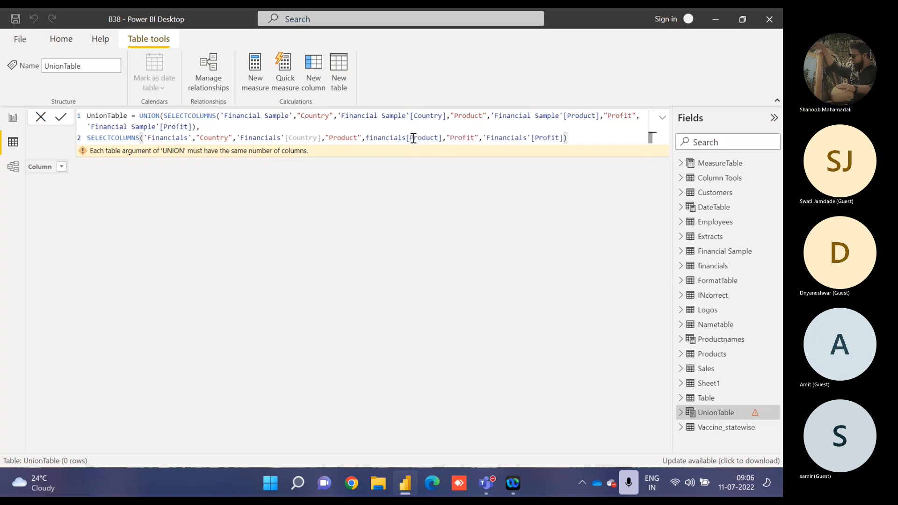
type(")")
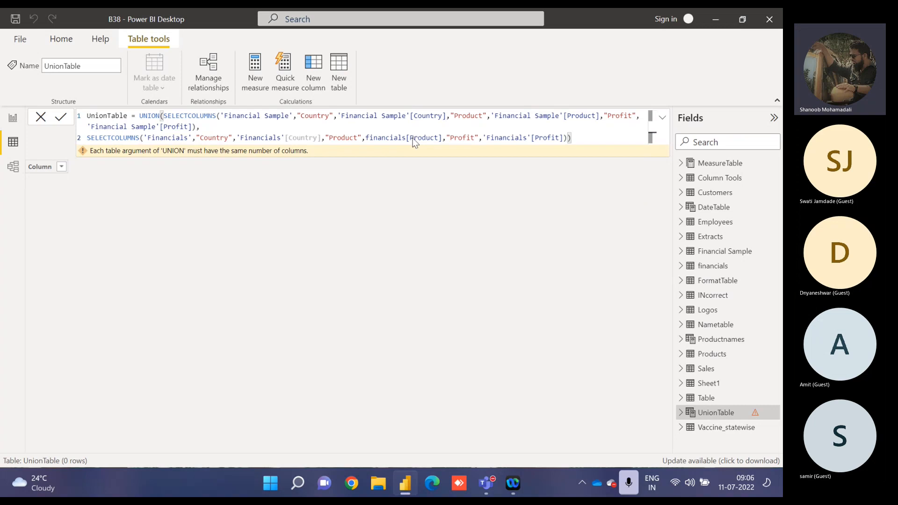
key("Return")
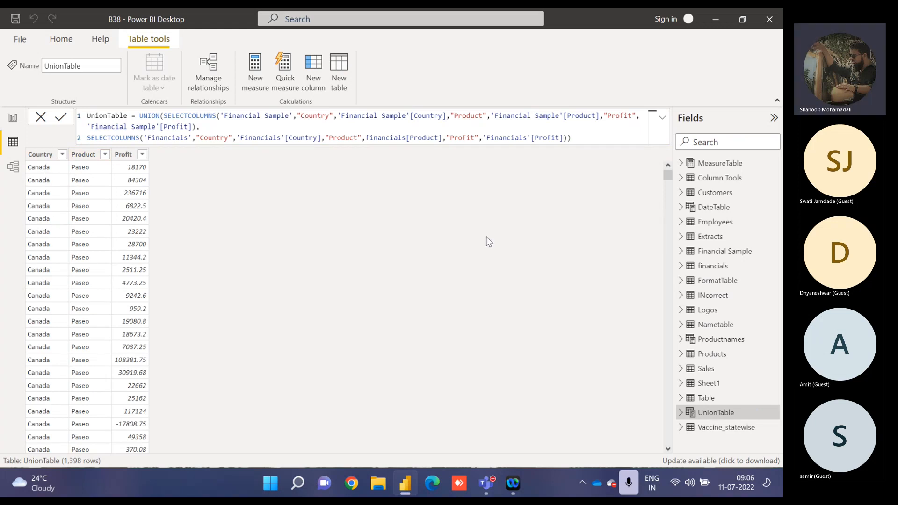
left_click_drag(668, 177, 186, 122)
left_click(164, 116)
left_click(204, 116)
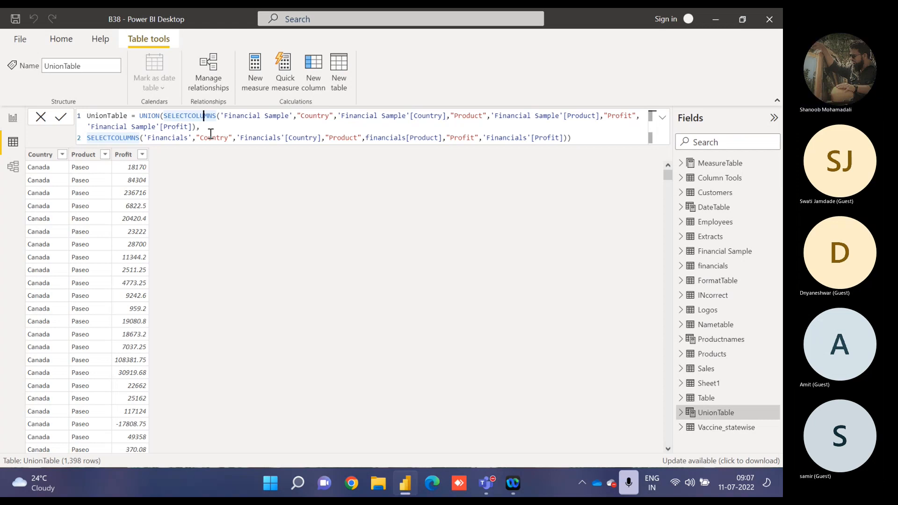
left_click_drag(208, 137, 15, 128)
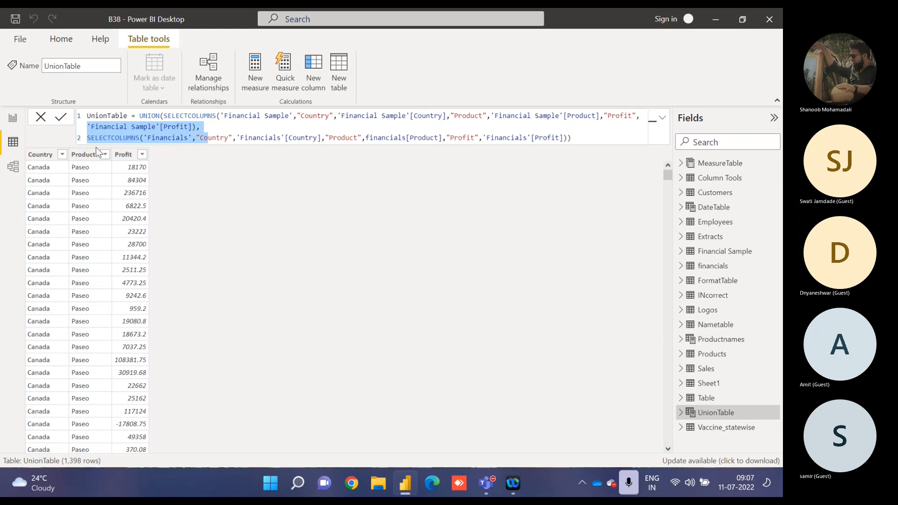
Return to the report's Page 6, remove the TABLE FUNCTIONS text box and collapse the Filters pane.
left_click(18, 124)
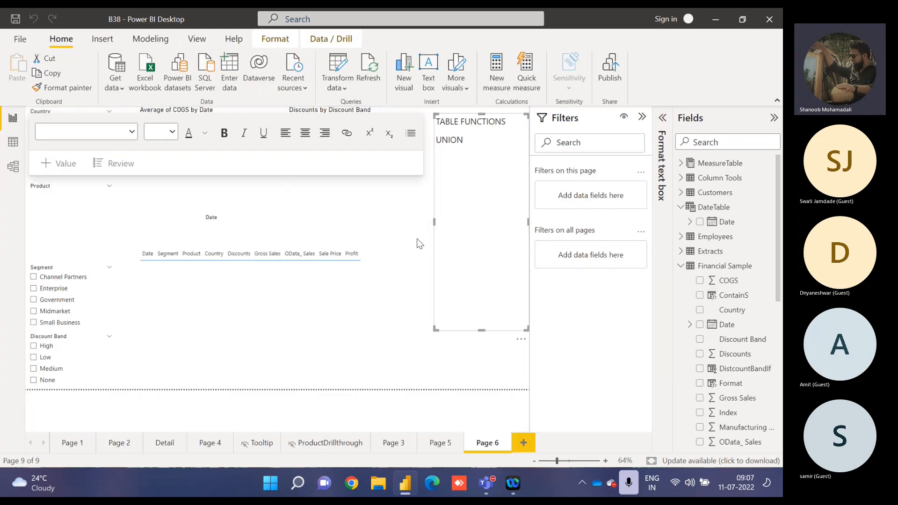
left_click(405, 278)
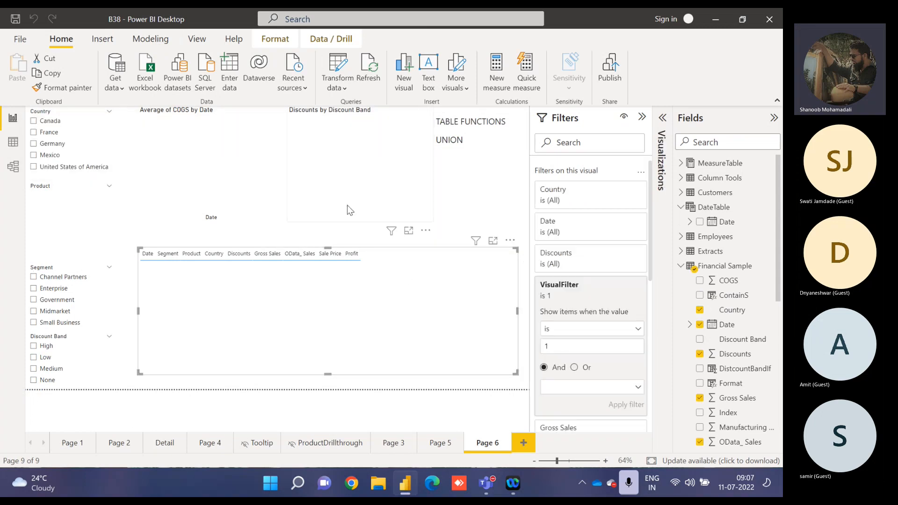
left_click(462, 123)
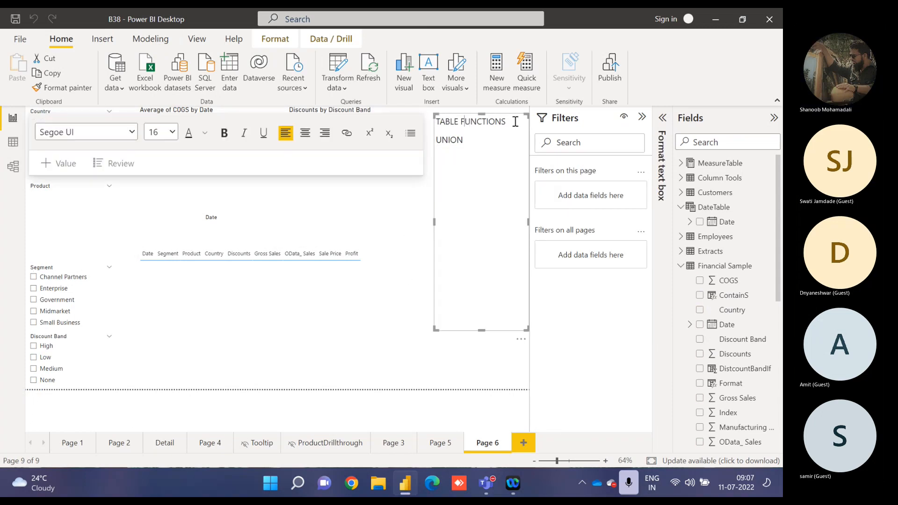
left_click(520, 339)
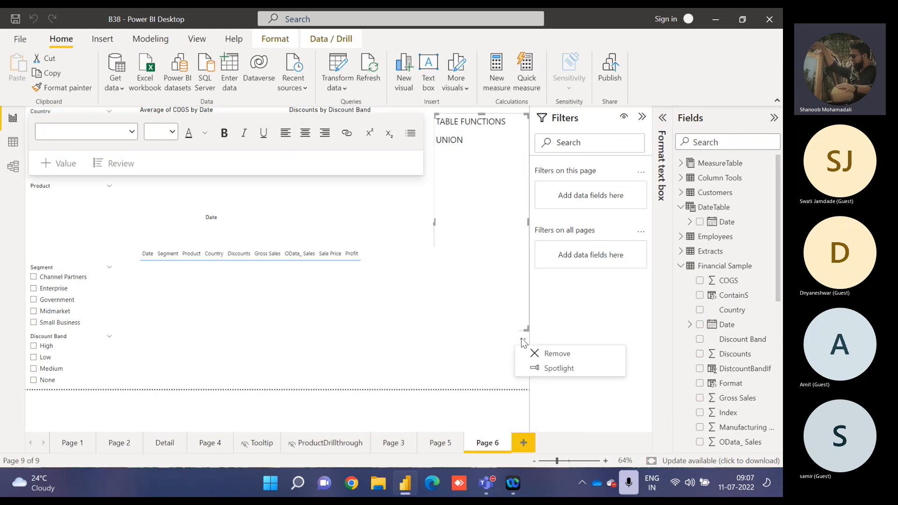
left_click(545, 354)
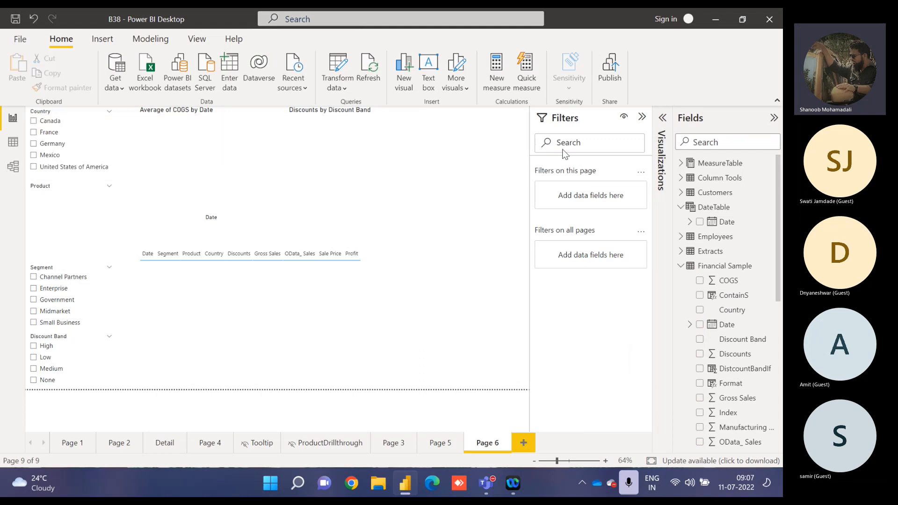
left_click(565, 122)
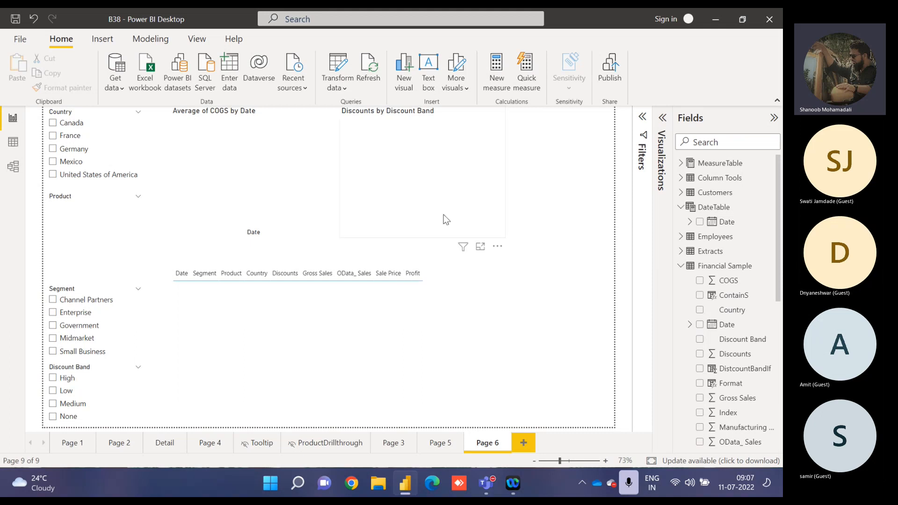
Switch to Chrome and run a Google search for "dax functions power bi".
left_click(350, 485)
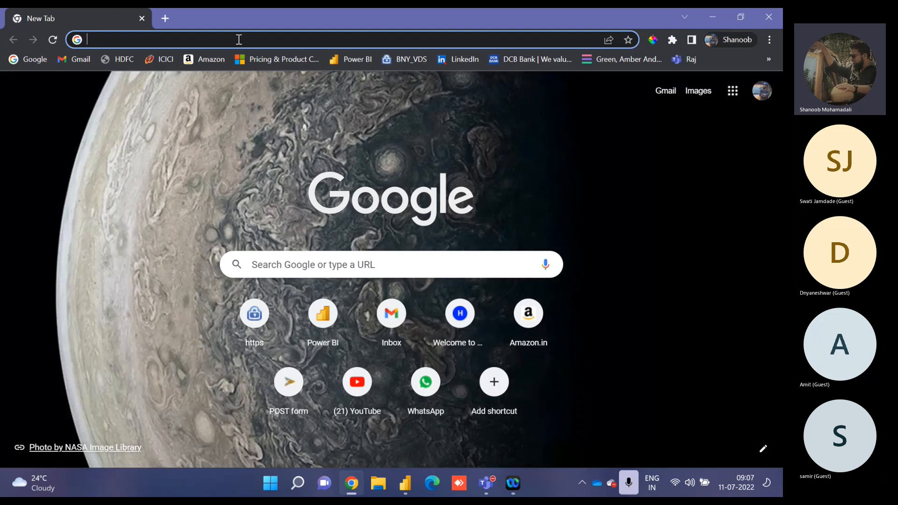
left_click(239, 39)
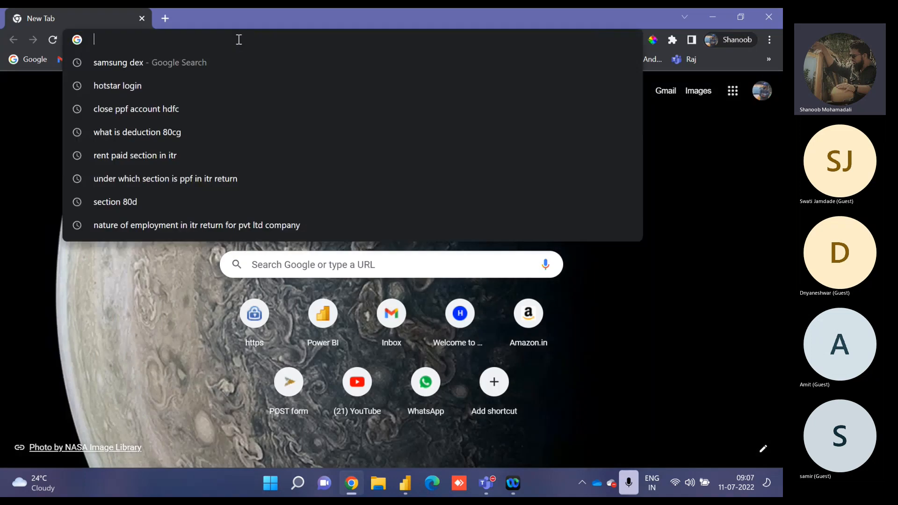
type("dax func")
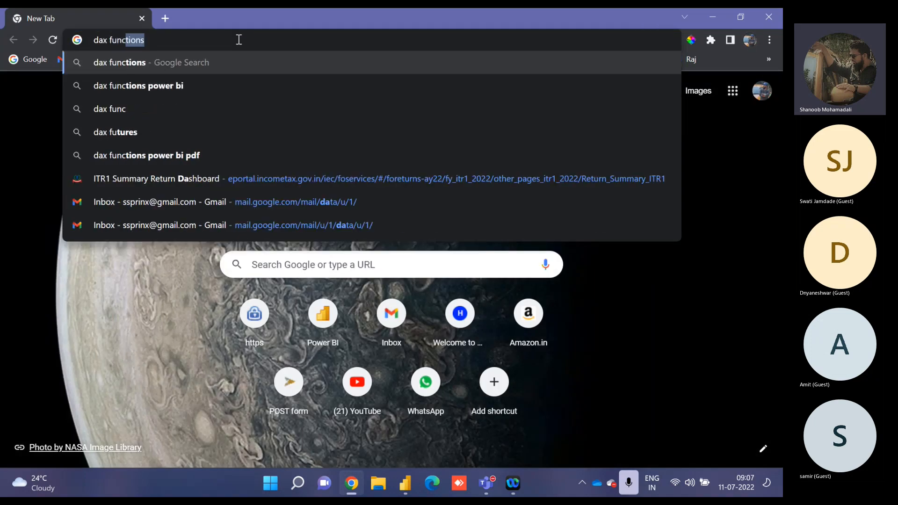
type("tions")
key("Down")
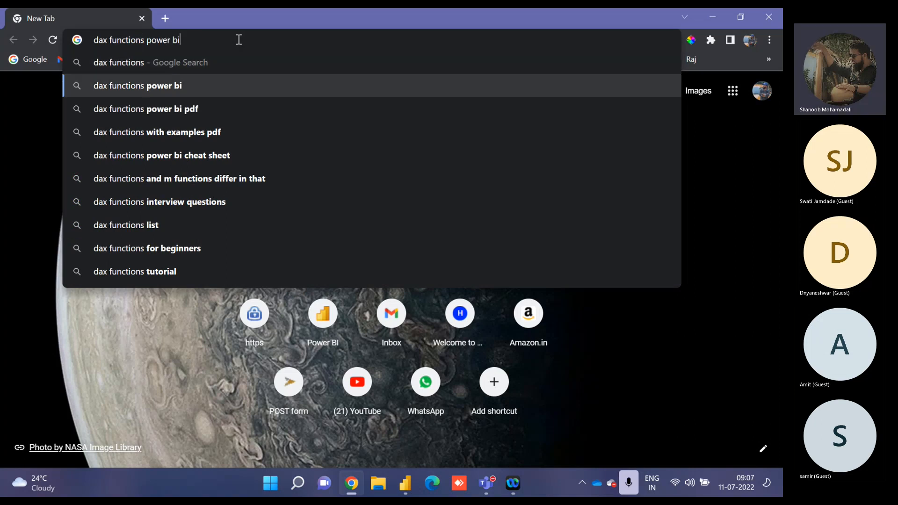
key("Return")
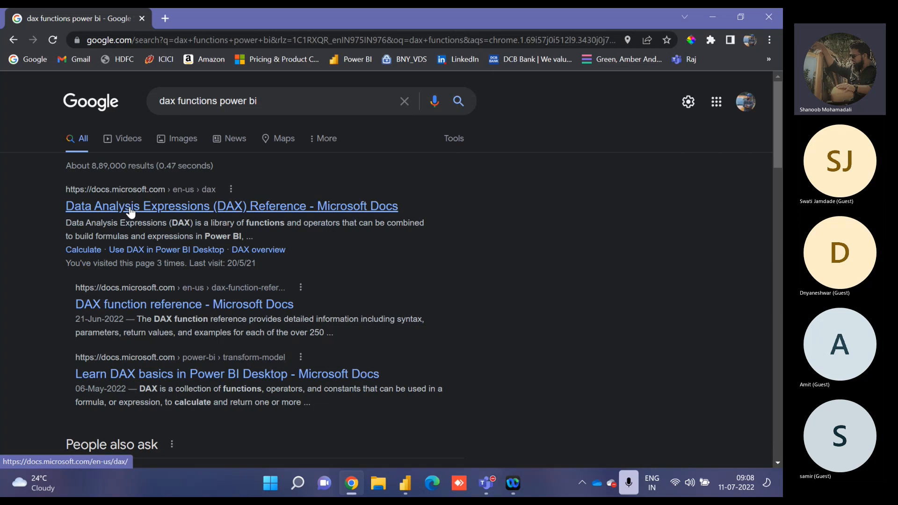
Open the Microsoft Docs Data Analysis Expressions (DAX) Reference and examine its DAX functions contents list.
left_click(129, 208)
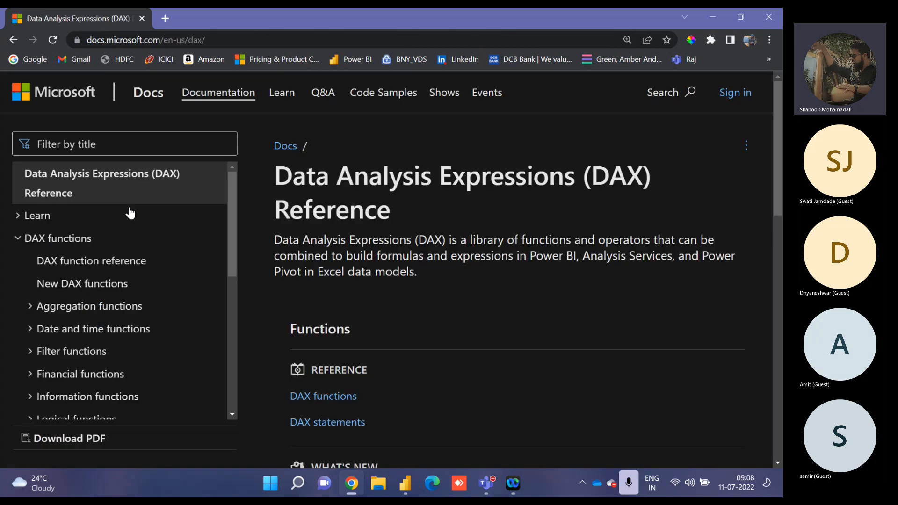
left_click(19, 240)
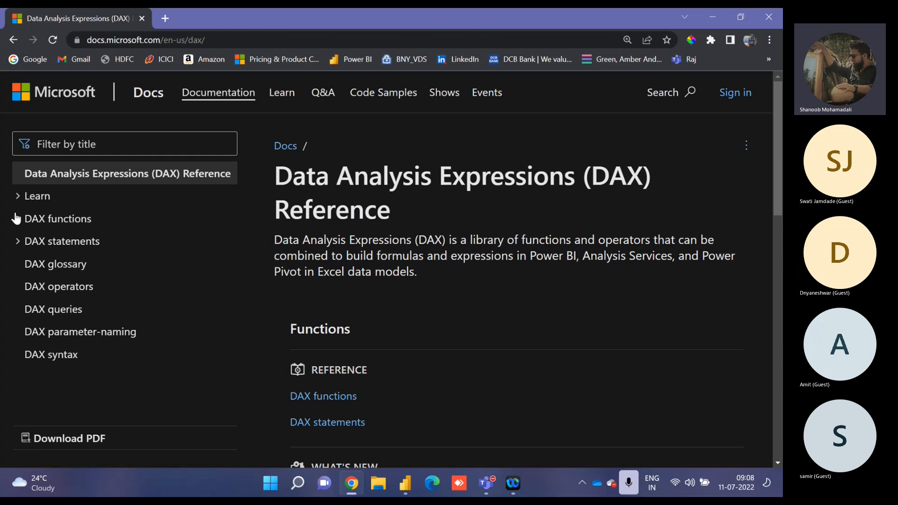
left_click(16, 218)
left_click(19, 238)
Switch to File Explorer and go through the Batch38 folder to its parent folder Batches.
left_click(380, 485)
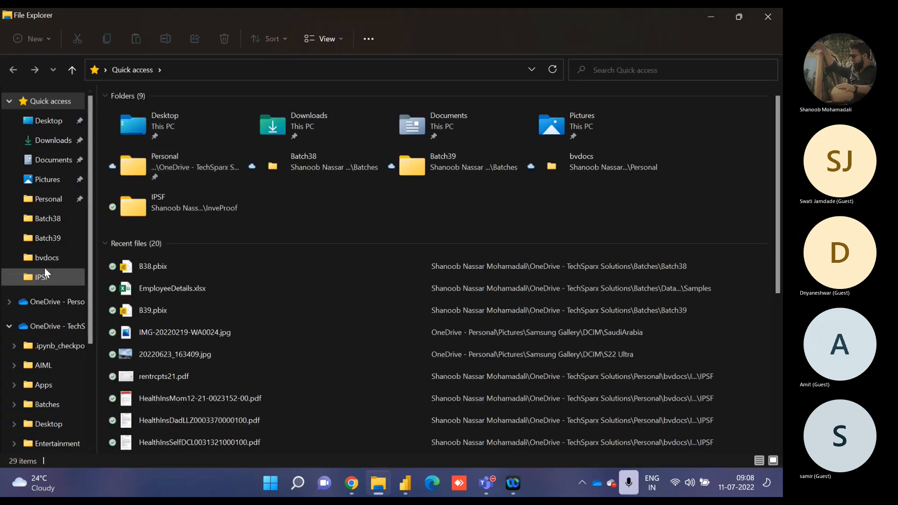
left_click(46, 219)
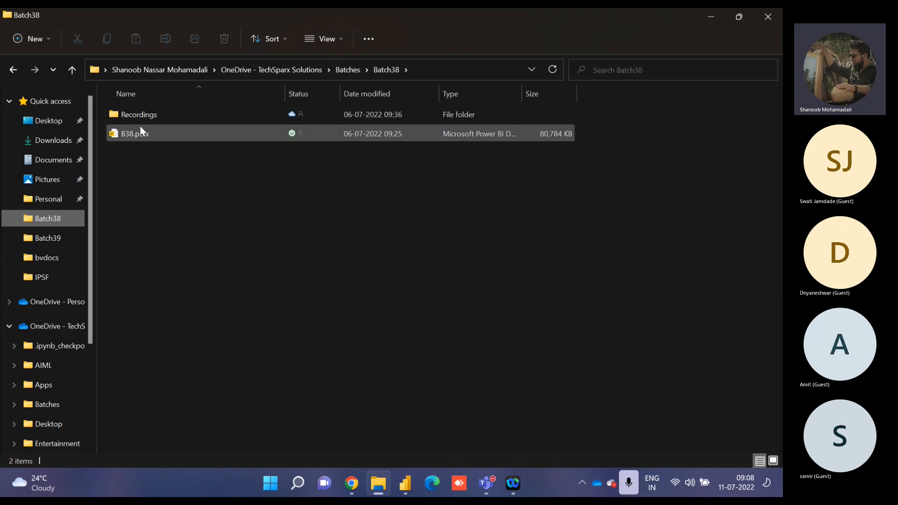
left_click(344, 69)
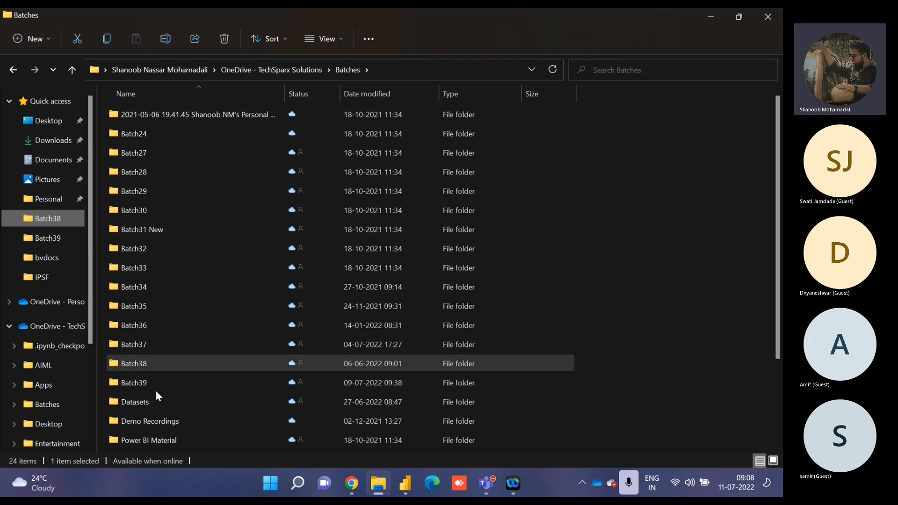
Examine the Datasets folder and its Practice subfolder, and return to the Batches folder.
double_click(150, 402)
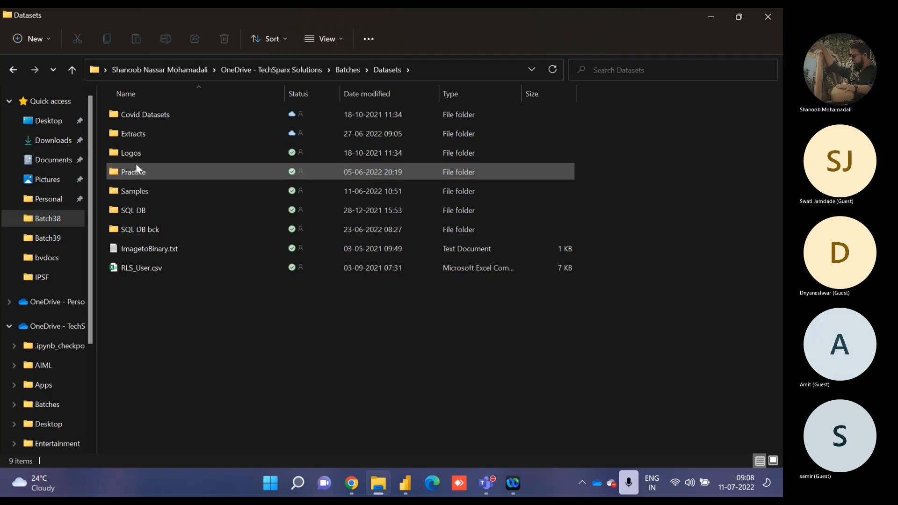
double_click(130, 175)
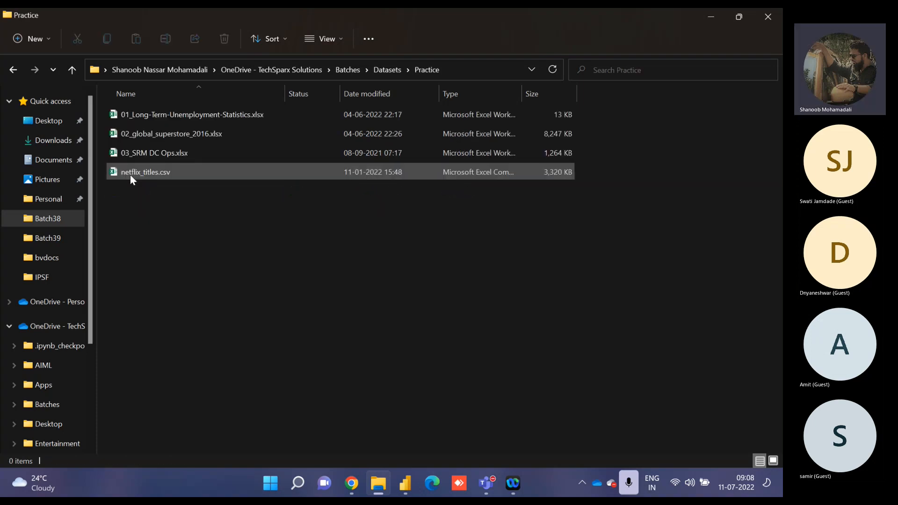
left_click(383, 71)
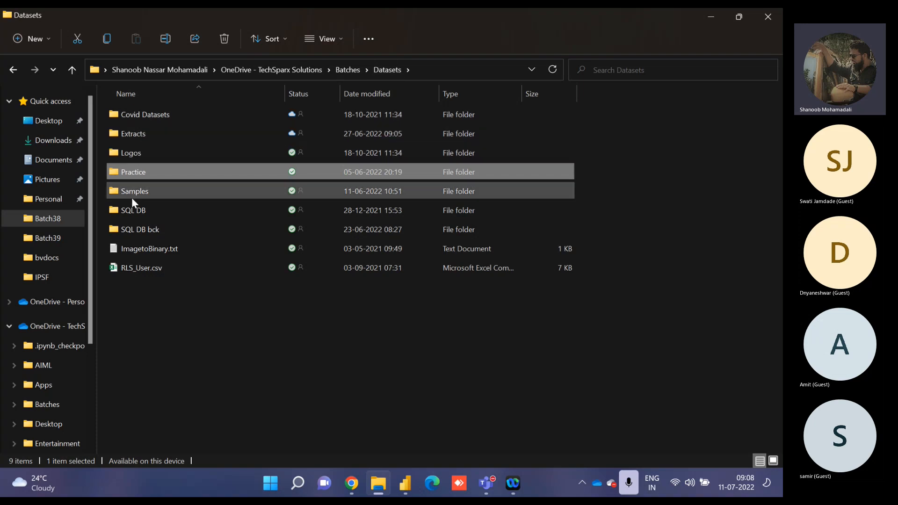
left_click(352, 77)
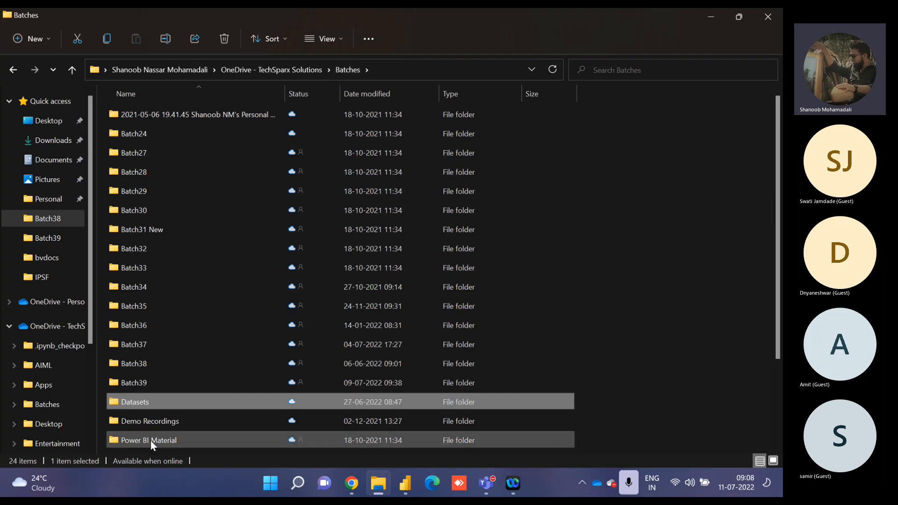
Create and copy a OneDrive sharing link for the Power BI Material folder, and close the sharing dialog.
left_click(151, 442)
right_click(151, 442)
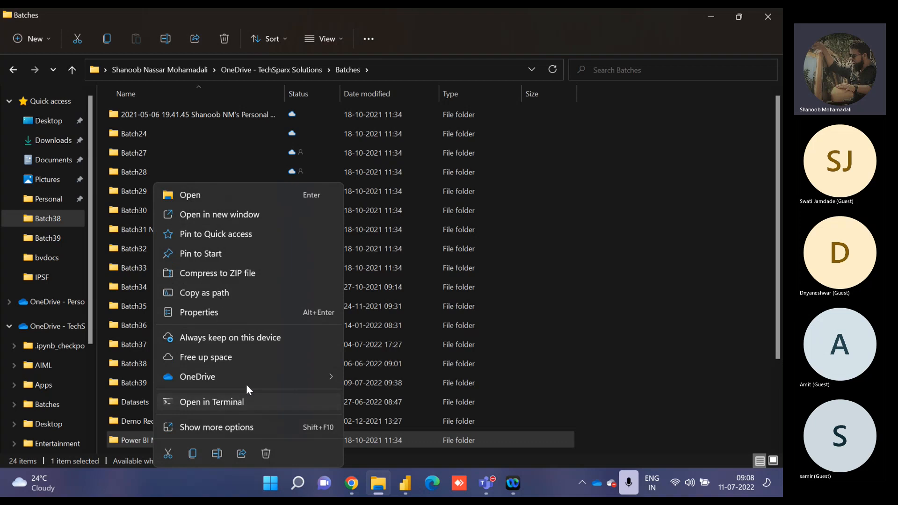
mouse_move(335, 377)
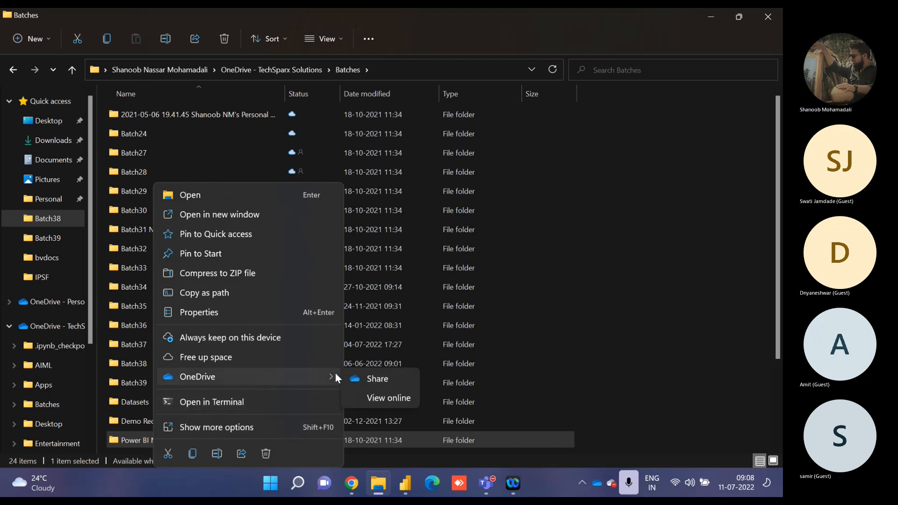
left_click(379, 382)
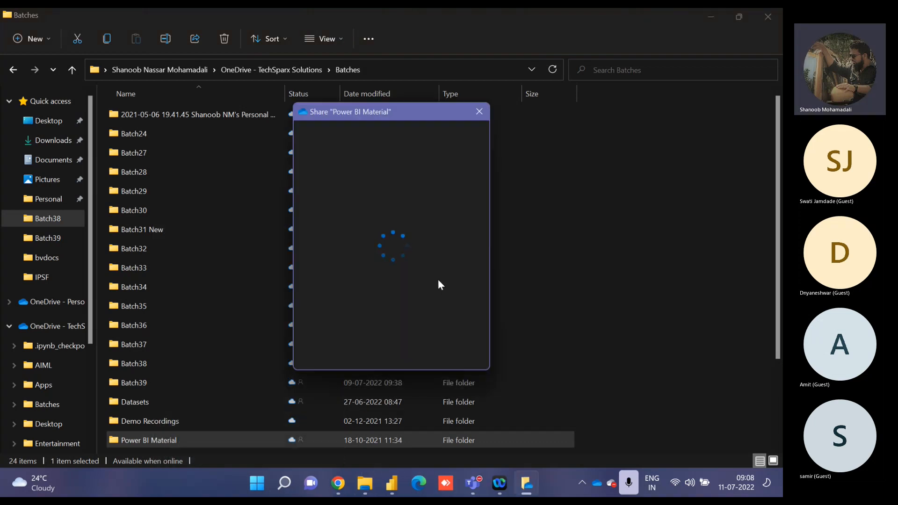
left_click(545, 358)
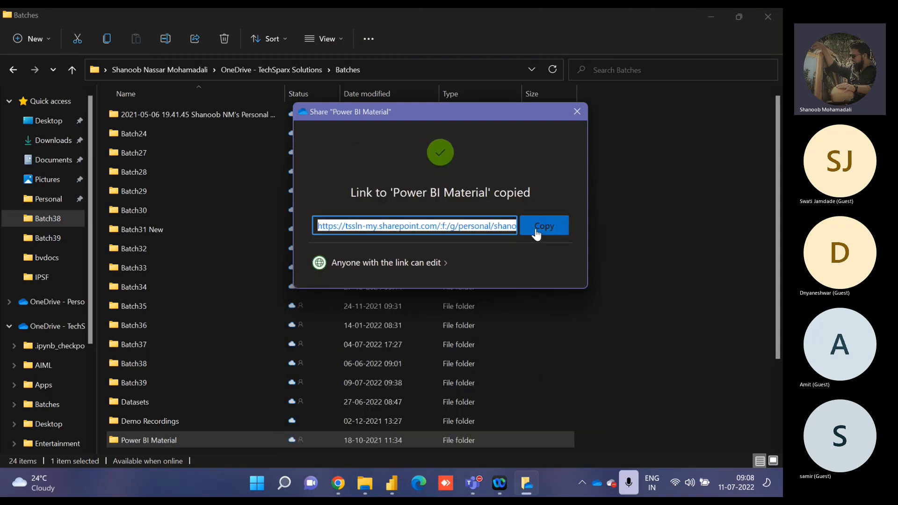
left_click(578, 109)
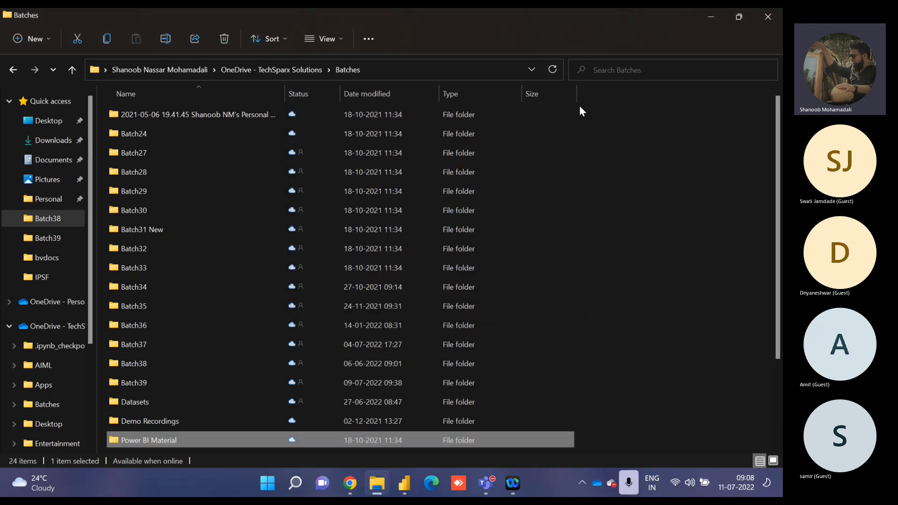
Switch to the Batch 38 meeting in Teams and send the copied folder link in the meeting chat.
left_click(486, 483)
left_click(487, 371)
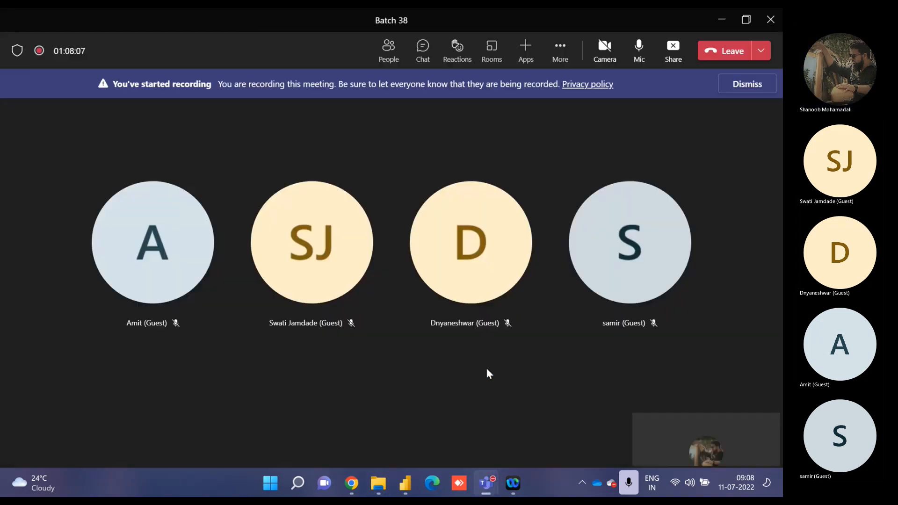
left_click(415, 54)
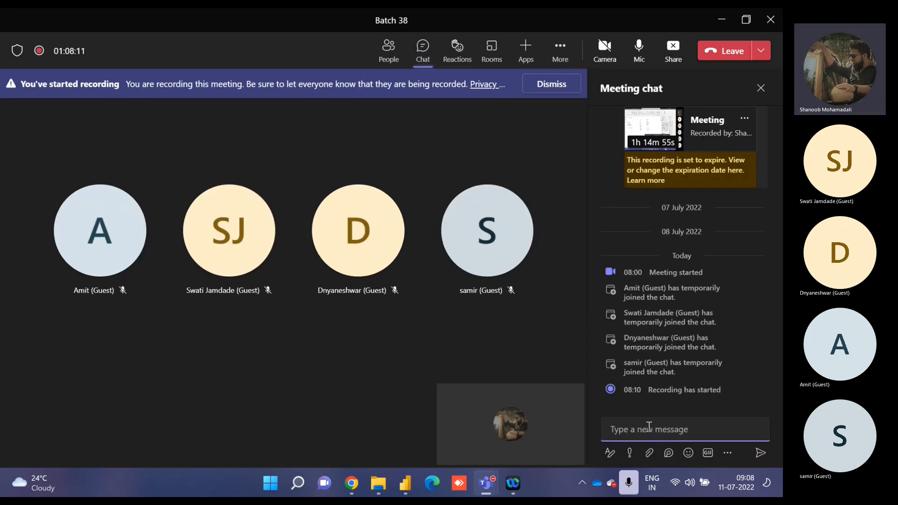
key("ctrl+v")
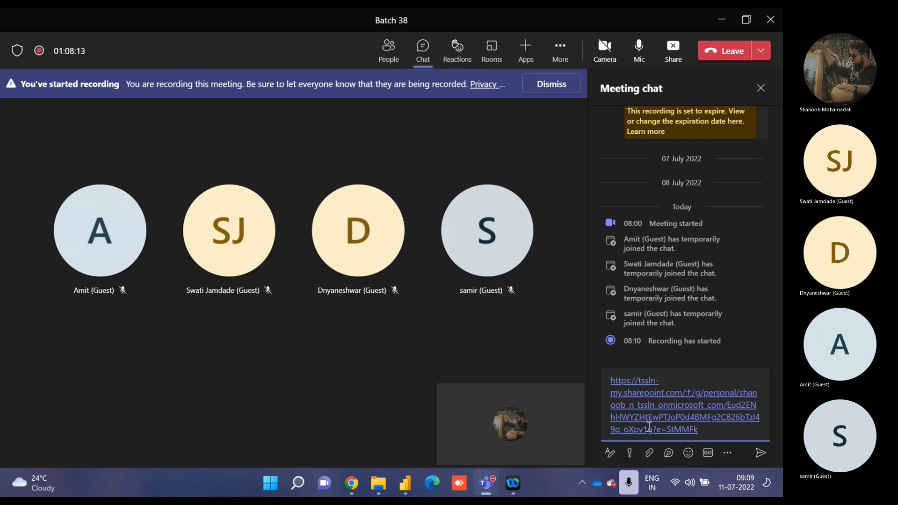
key("Return")
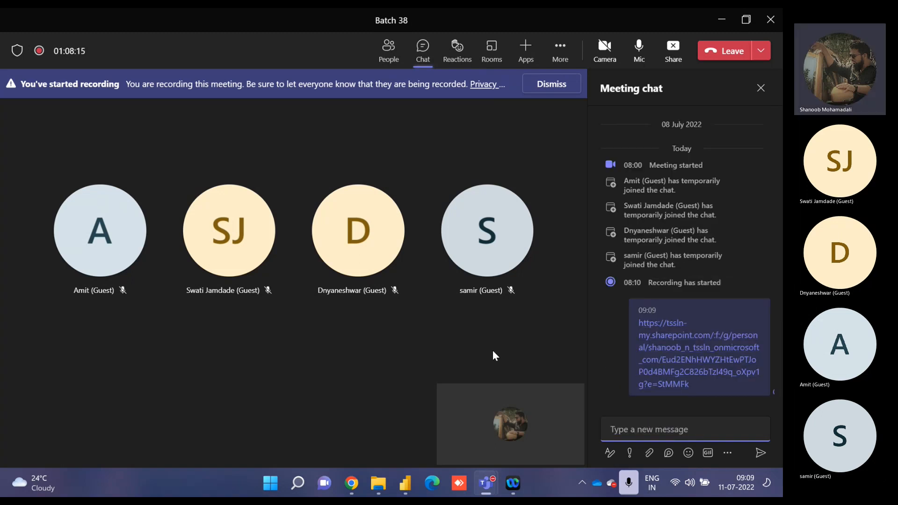
left_click(556, 85)
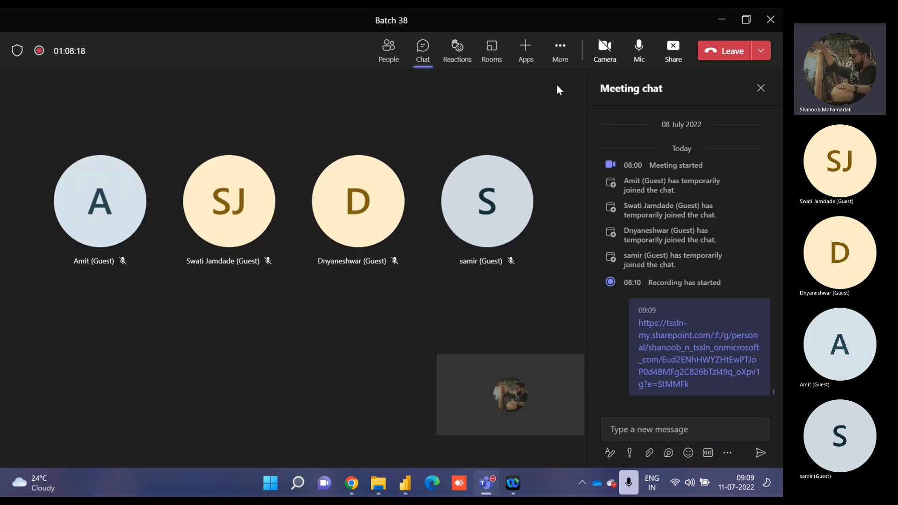
left_click(761, 88)
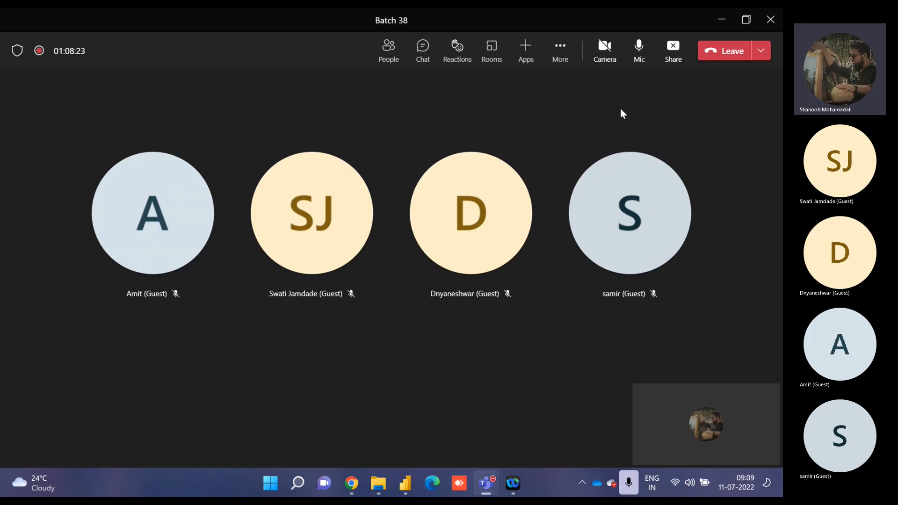
Show the additional options of the Teams meeting.
left_click(561, 57)
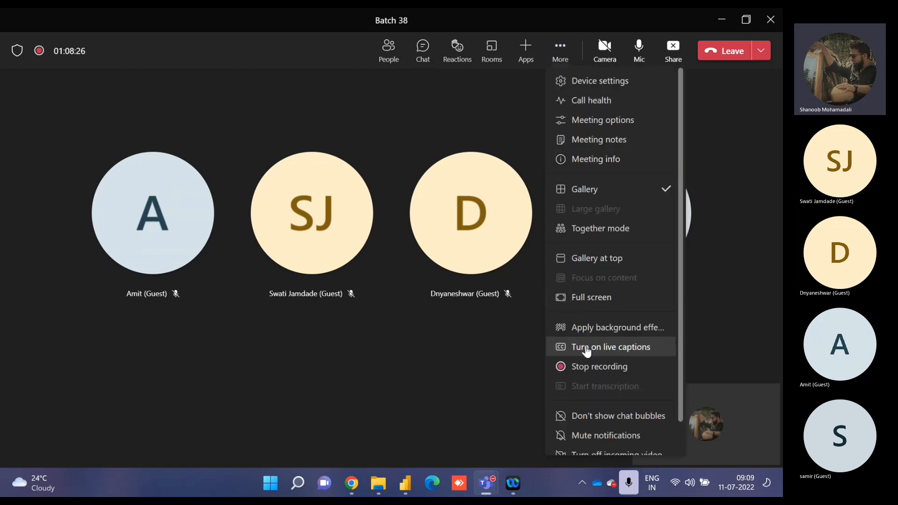